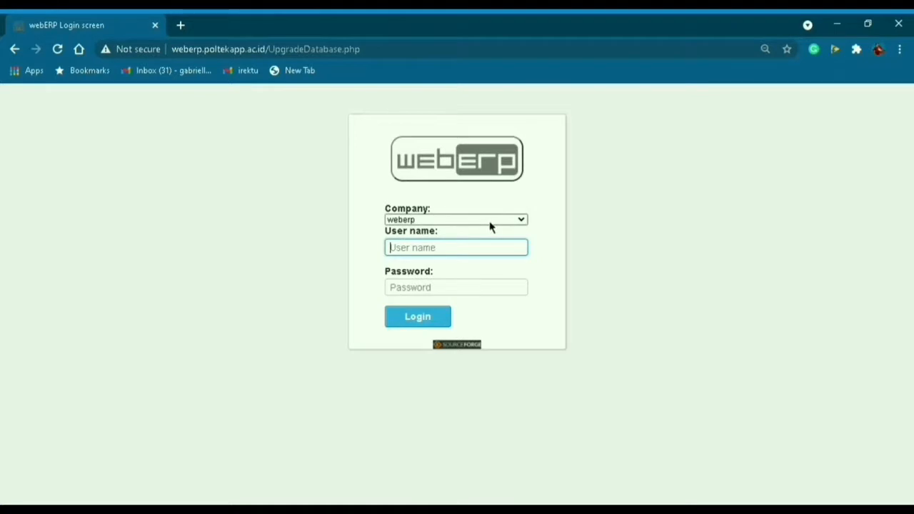
# Log in to the 'sistem informasi inventory' company with the user name and password.
pyautogui.click(492, 220)
pyautogui.click(453, 302)
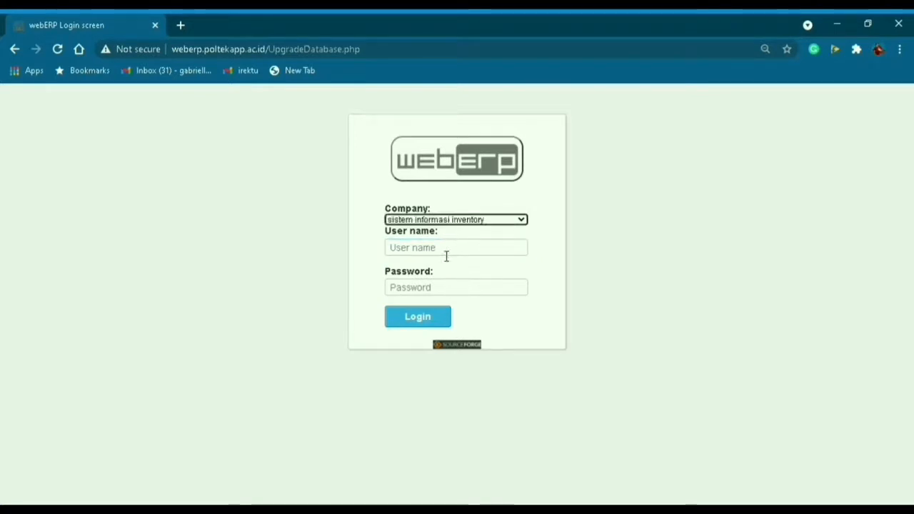
pyautogui.click(446, 255)
pyautogui.write('a2')
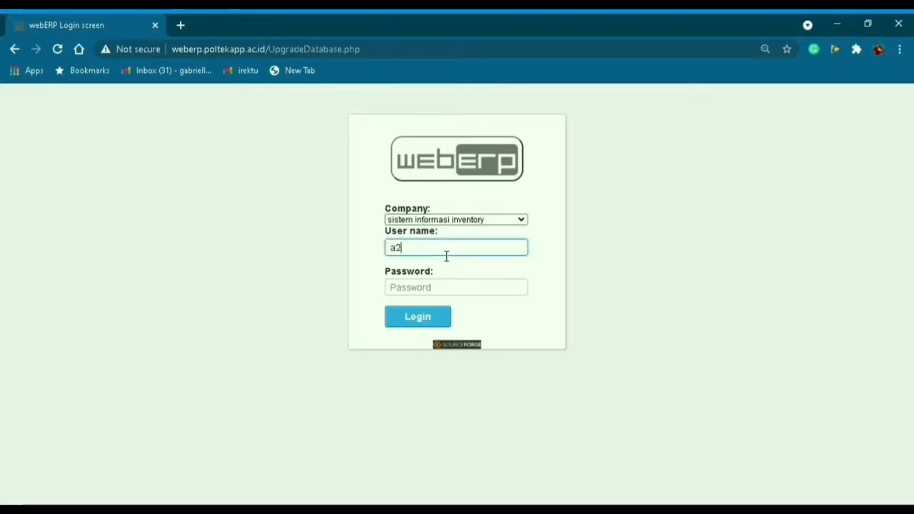
pyautogui.write('02')
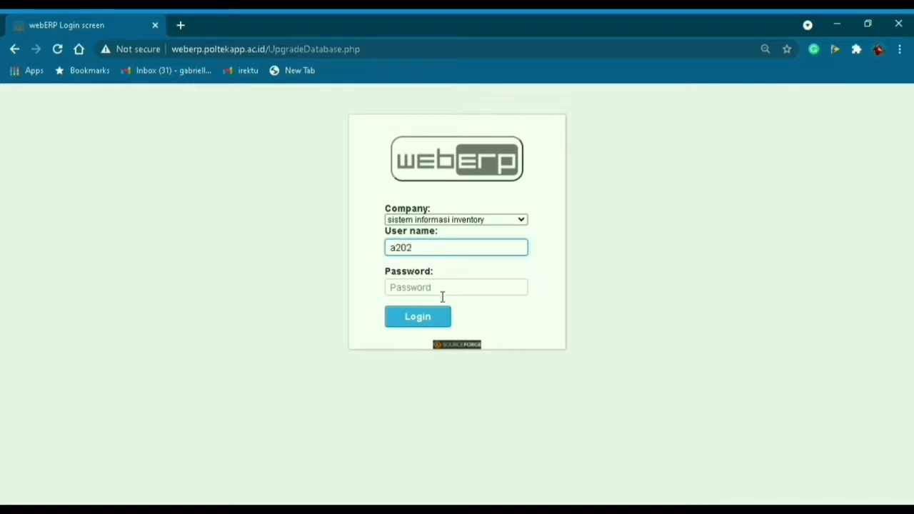
pyautogui.click(443, 294)
pyautogui.write('•••••')
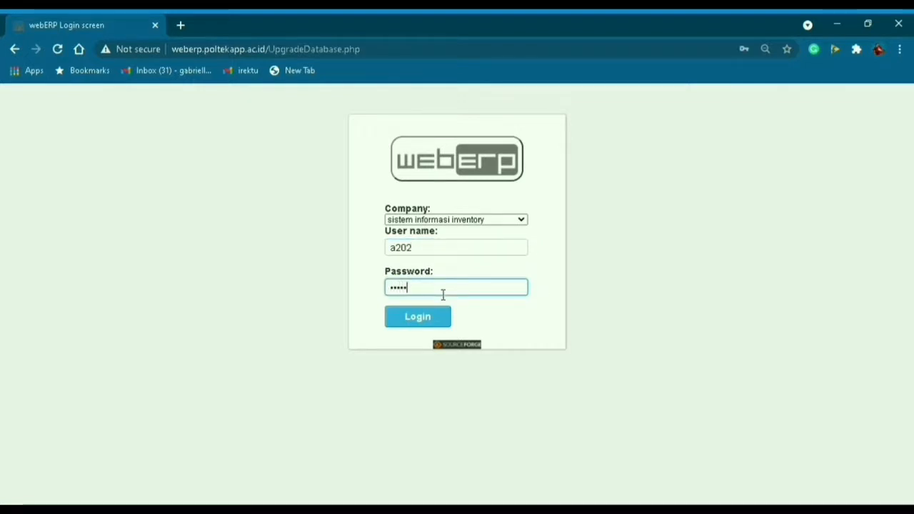
pyautogui.click(434, 324)
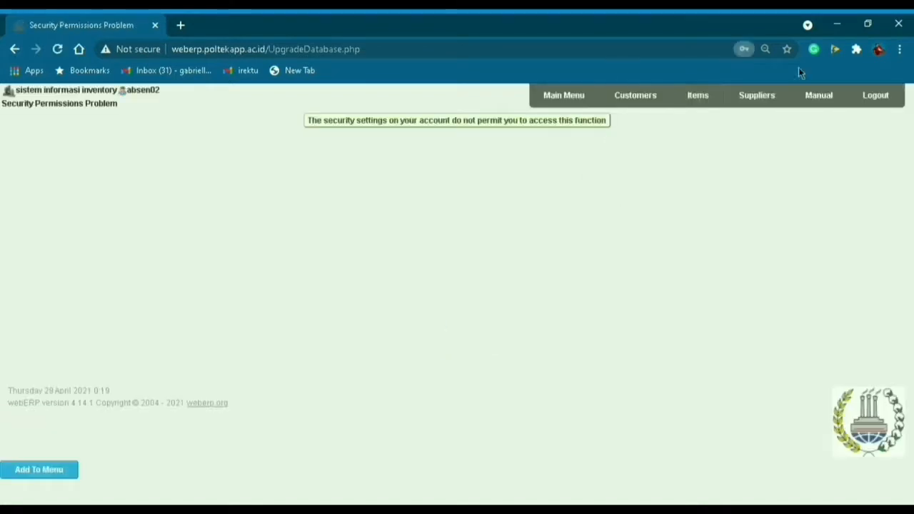
# Go from the main menu through Setup to Inventory Categories Maintenance.
pyautogui.click(554, 103)
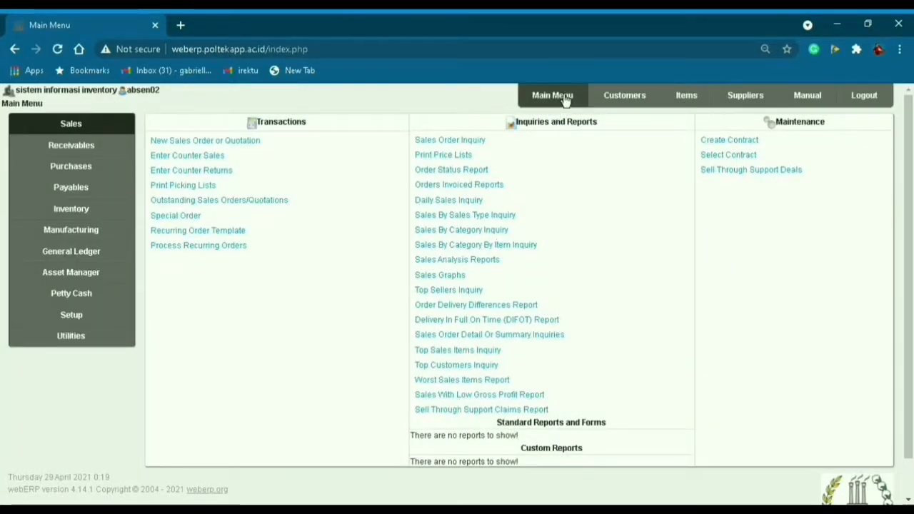
pyautogui.click(71, 323)
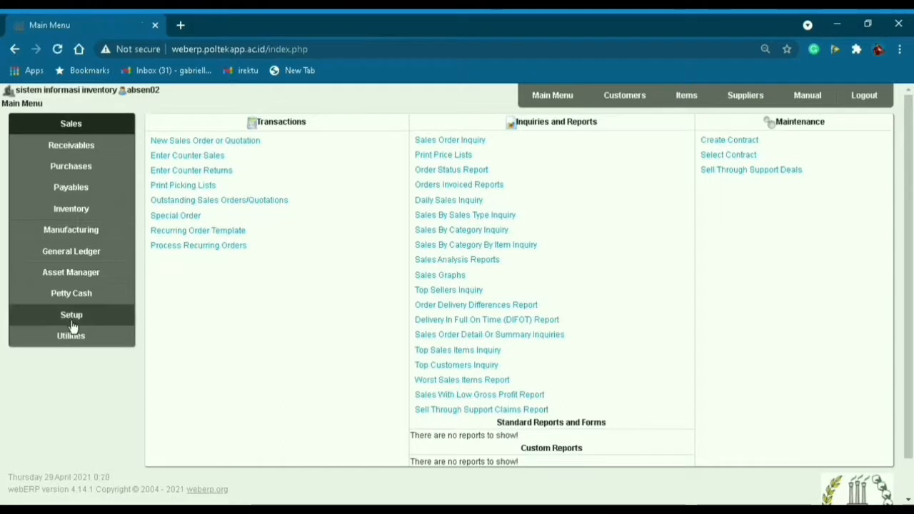
pyautogui.click(71, 323)
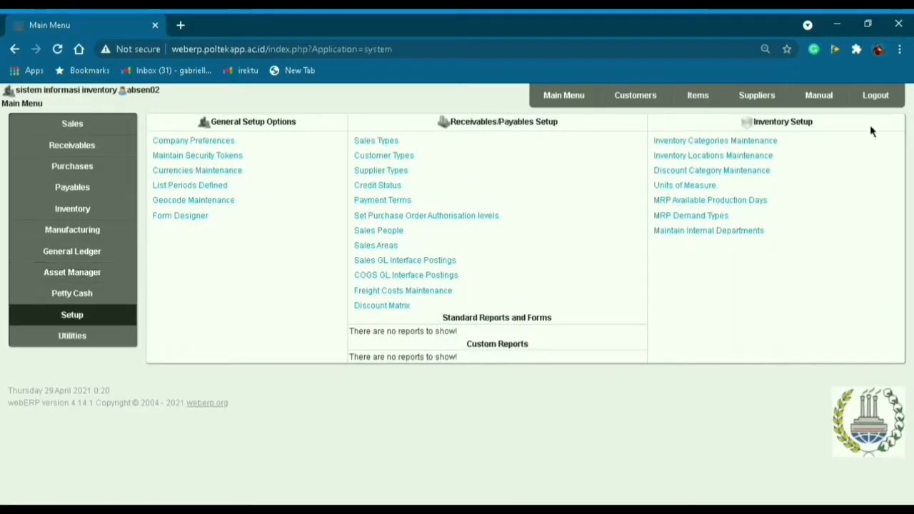
pyautogui.click(758, 143)
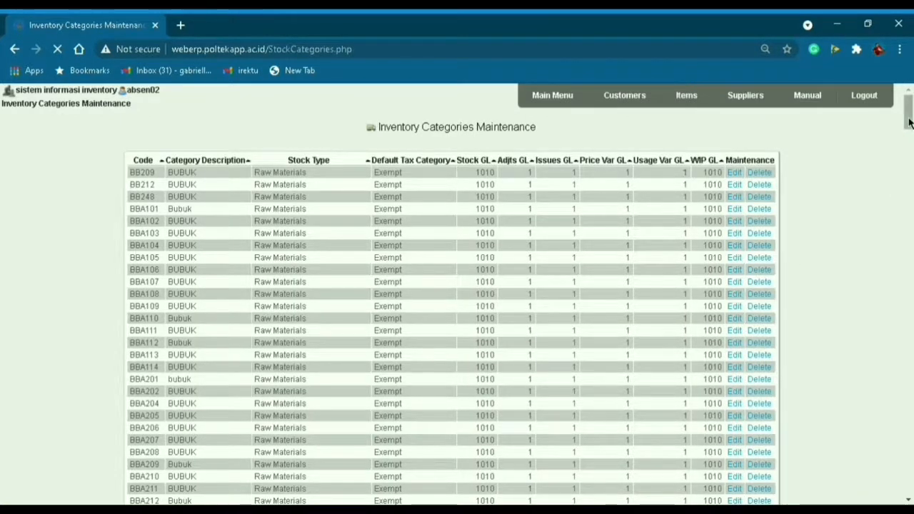
# Enter new category code SP0002 with description SPAREPART.
pyautogui.moveTo(908, 112); pyautogui.dragTo(908, 401)
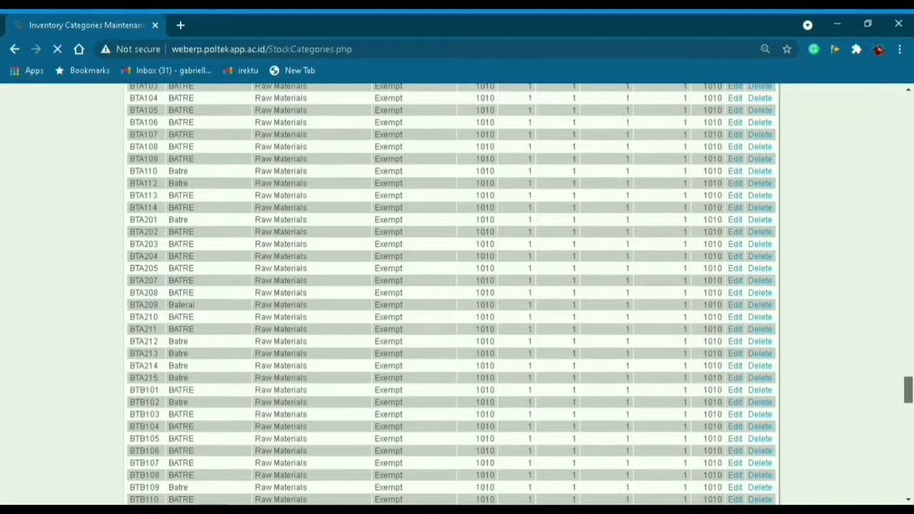
pyautogui.scroll(-10, 761, 451)
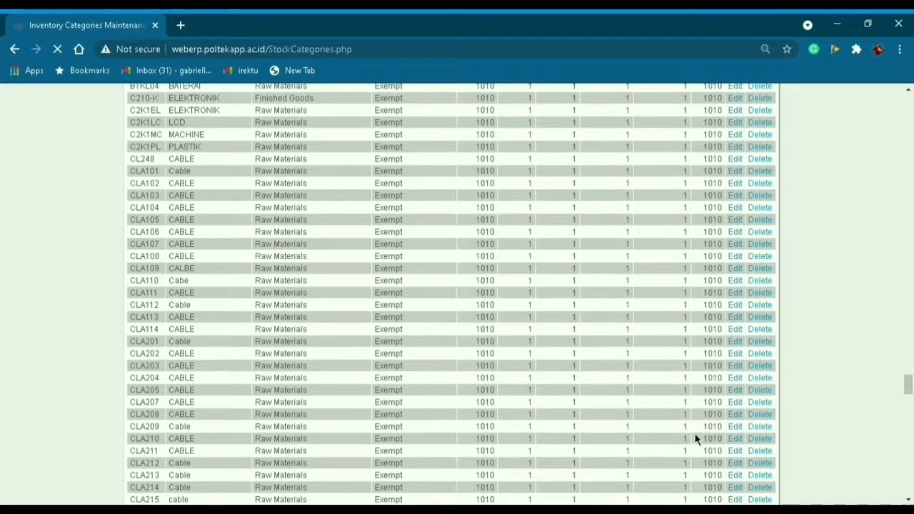
pyautogui.scroll(-20, 696, 439)
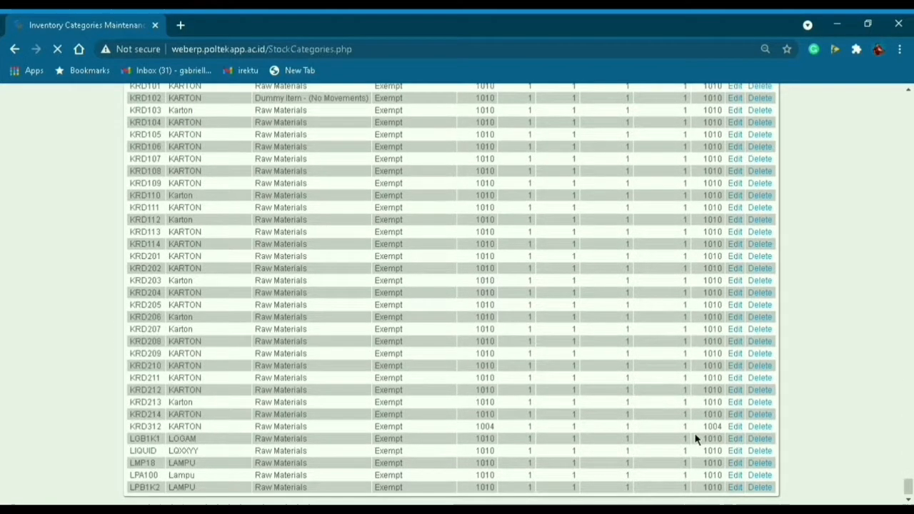
pyautogui.scroll(-1, 696, 439)
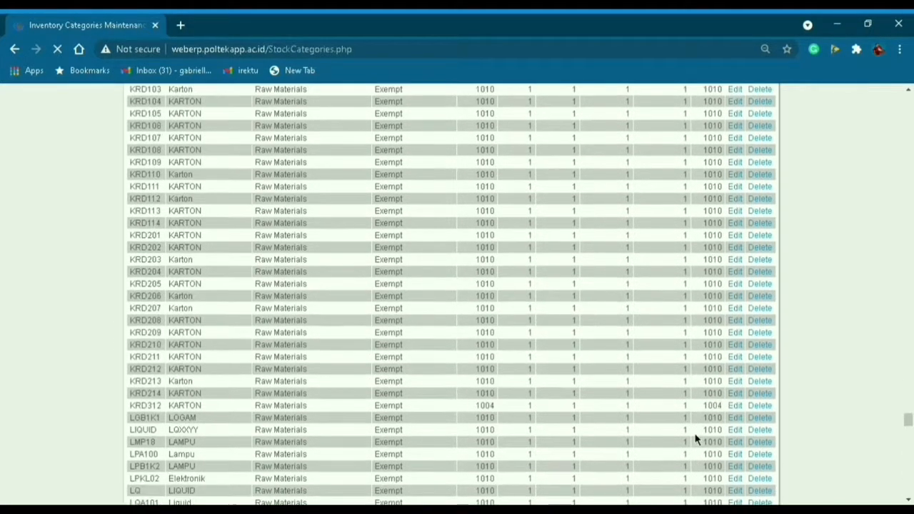
pyautogui.scroll(-15, 696, 439)
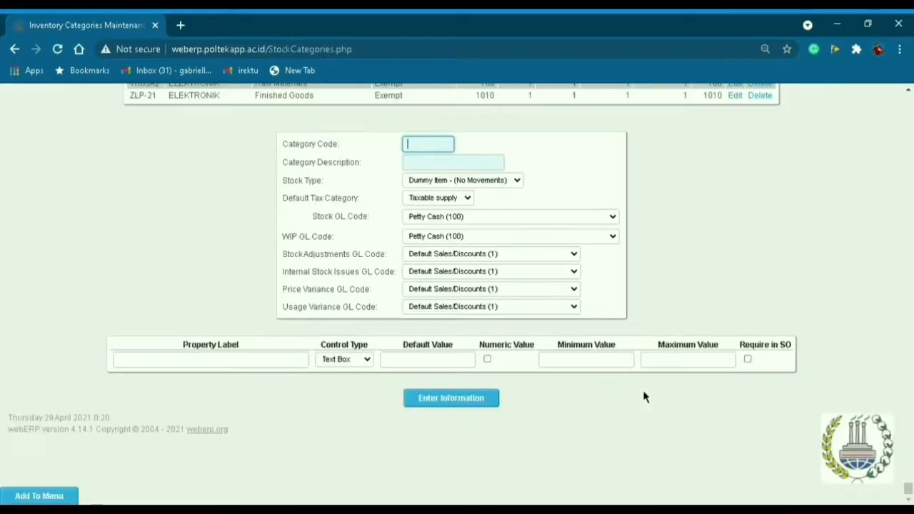
pyautogui.scroll(1, 563, 285)
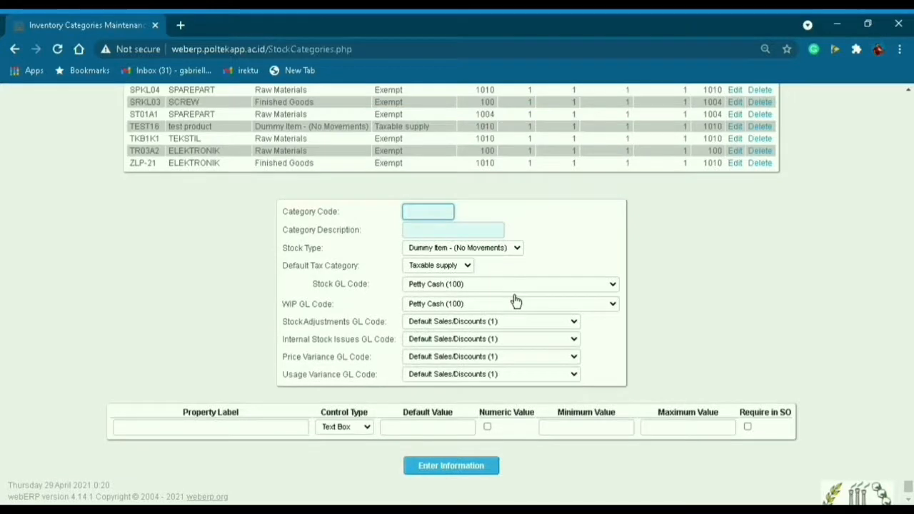
pyautogui.click(415, 213)
pyautogui.write('SP00')
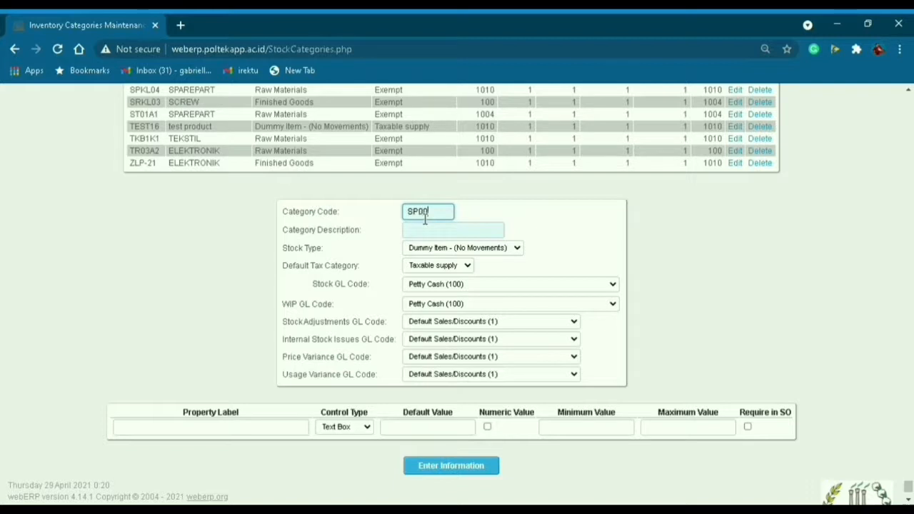
pyautogui.write('02')
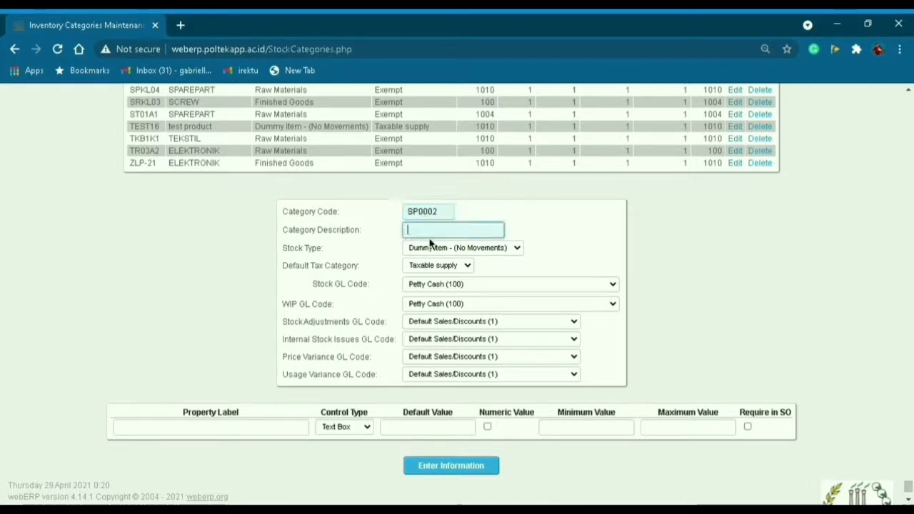
pyautogui.press('Tab')
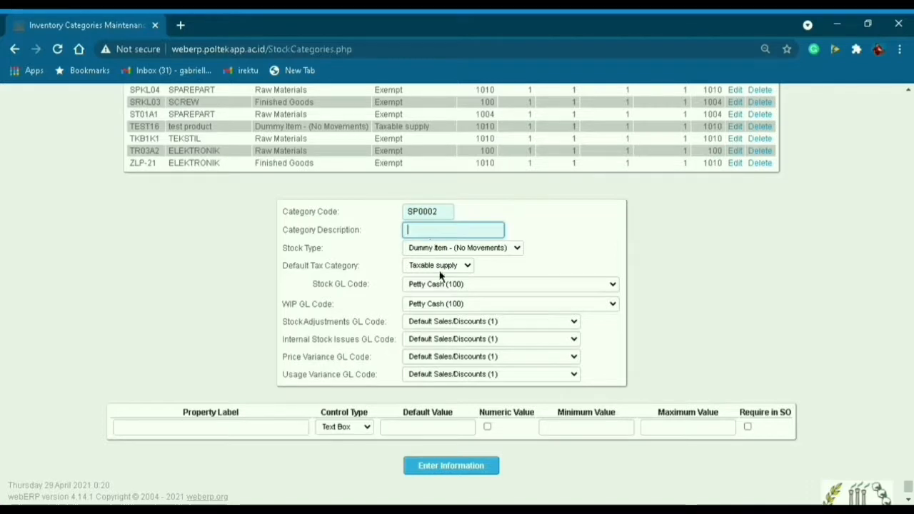
pyautogui.write('SPAREPART')
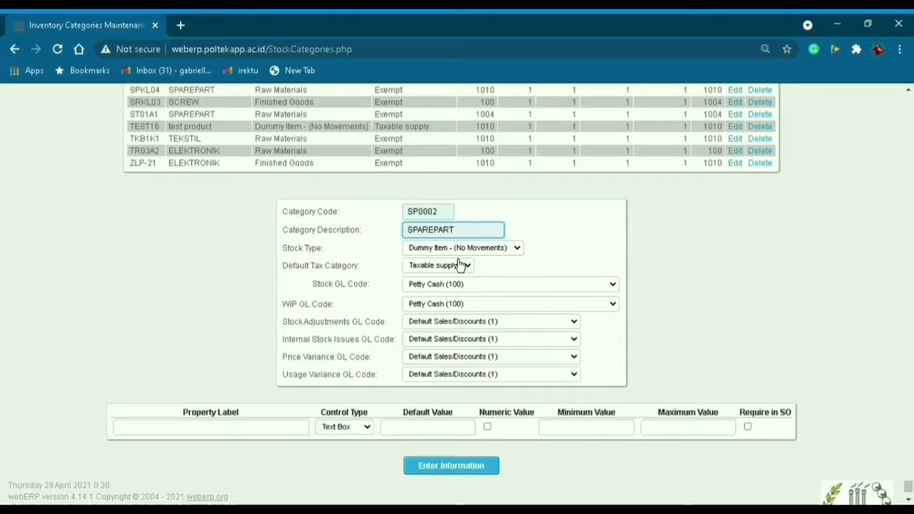
# Set stock type Raw Materials and tax category Exempt, then submit the category.
pyautogui.press('Tab')
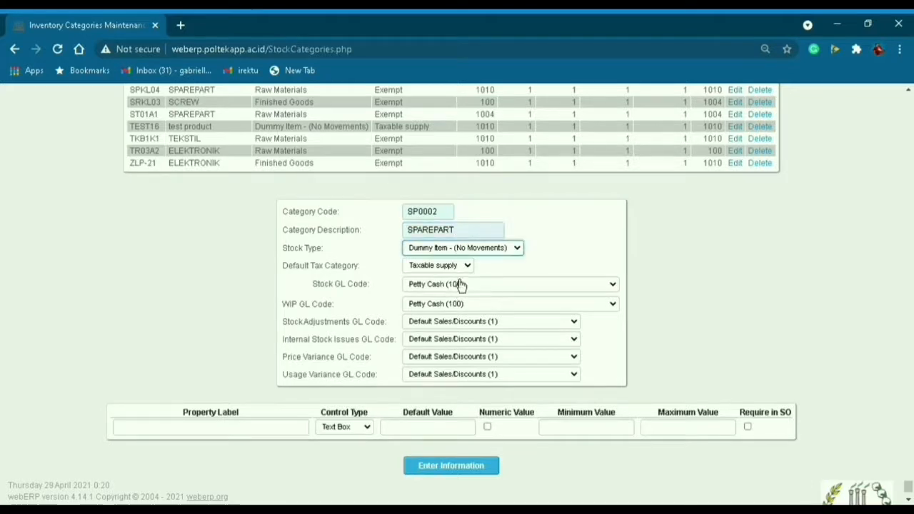
pyautogui.click(457, 271)
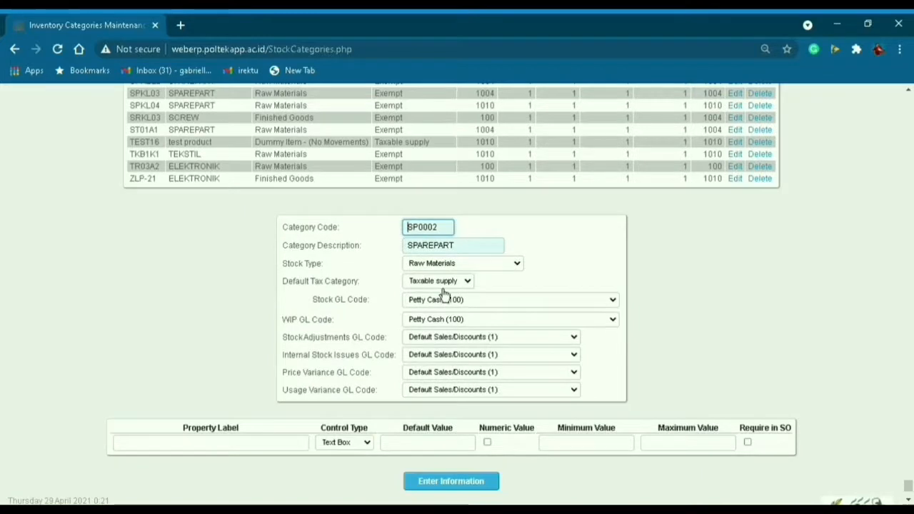
pyautogui.click(441, 284)
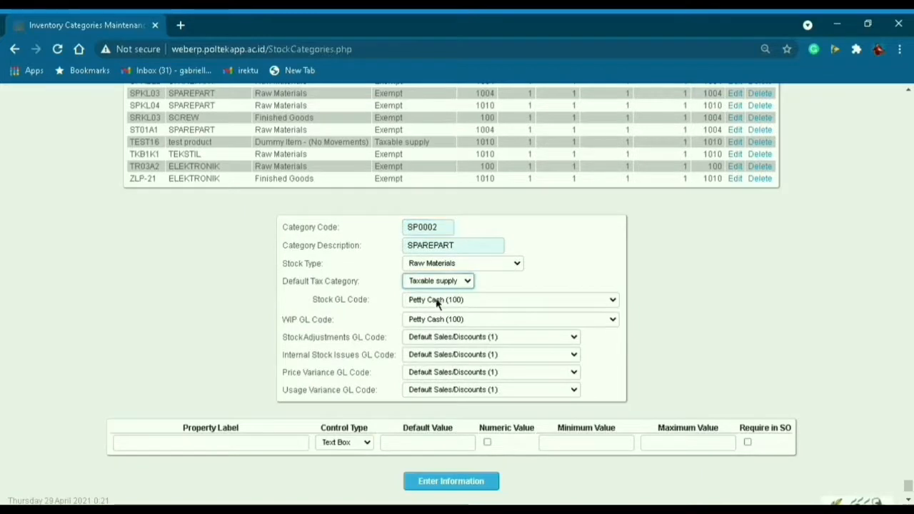
pyautogui.click(440, 309)
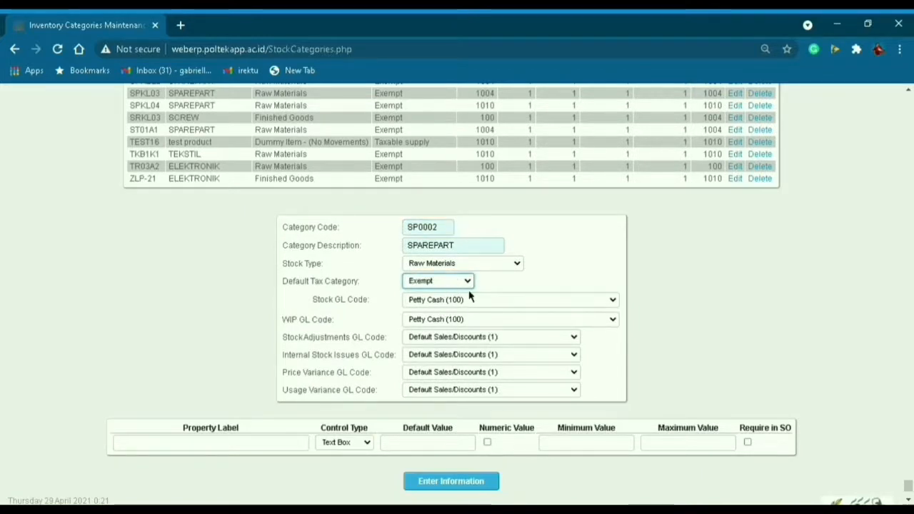
pyautogui.click(438, 487)
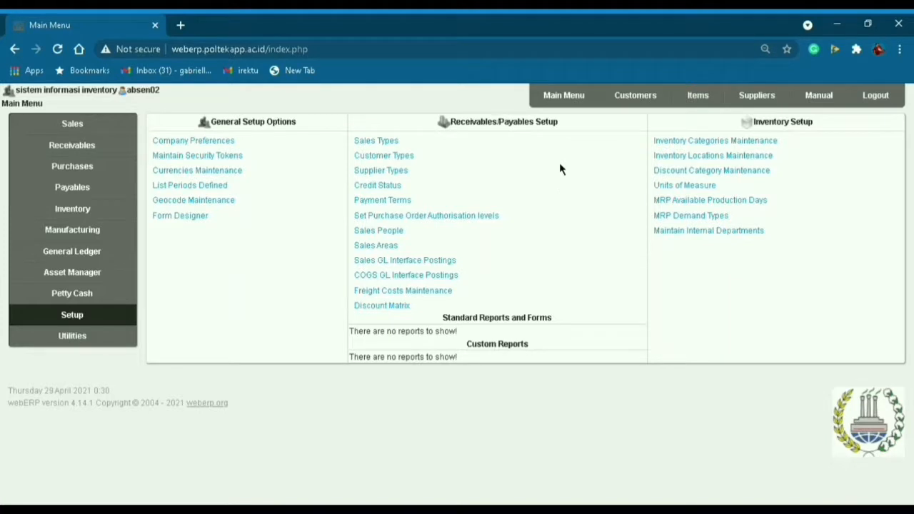
# In Currencies Maintenance, select XPF - CFP franc with country Perancis and hundredths name 'CFP franc'.
pyautogui.click(64, 323)
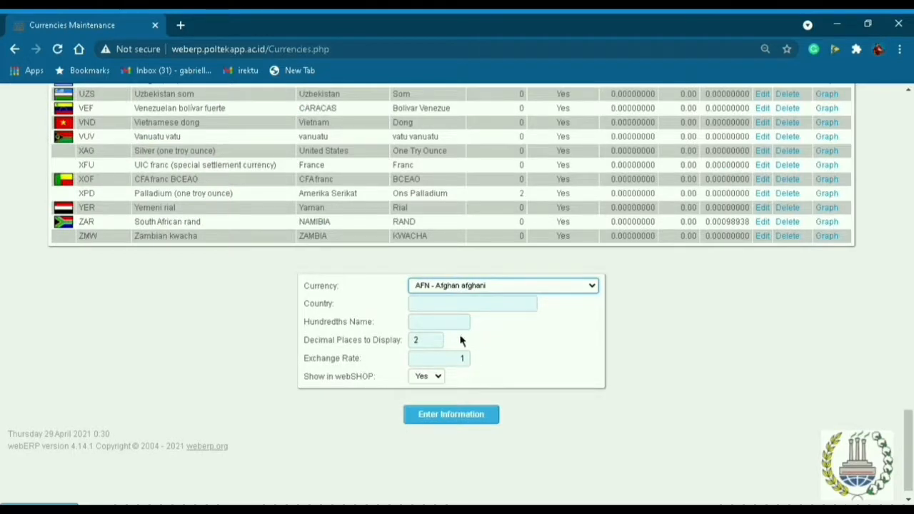
pyautogui.press('x')
pyautogui.press('Tab')
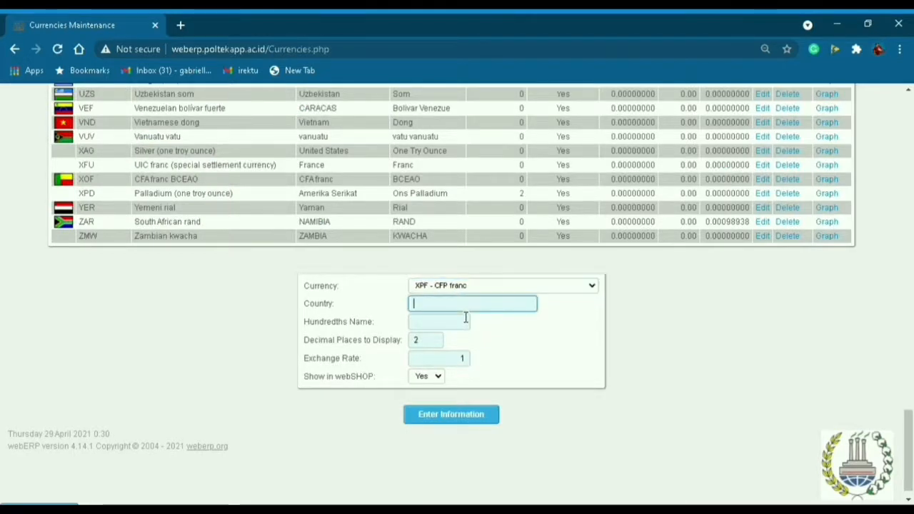
pyautogui.write('Pe')
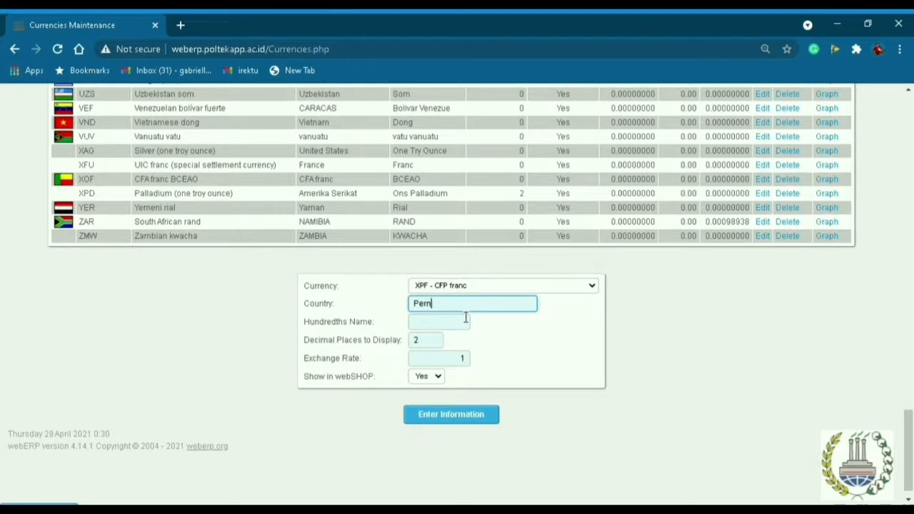
pyautogui.write('ranci')
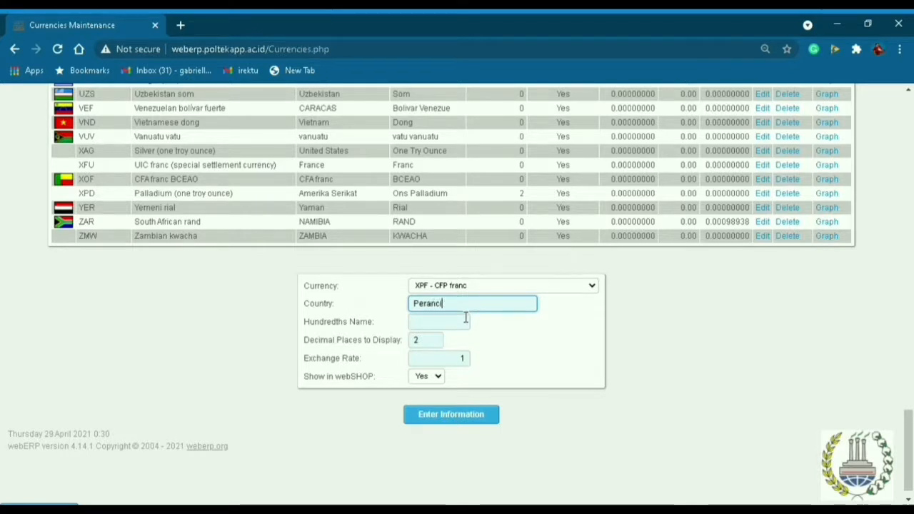
pyautogui.write('s')
pyautogui.press('Tab')
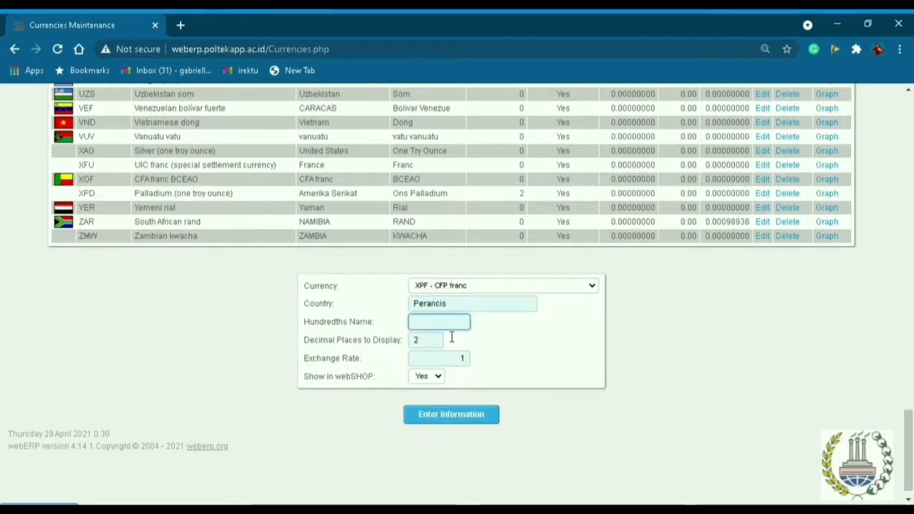
pyautogui.write('C')
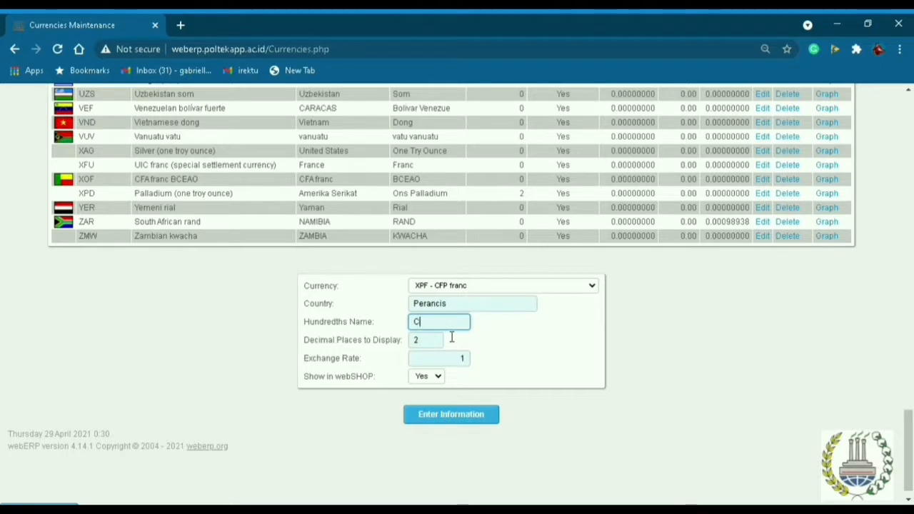
pyautogui.write('FP franc')
# Submit the XPF - CFP franc currency details.
pyautogui.click(471, 426)
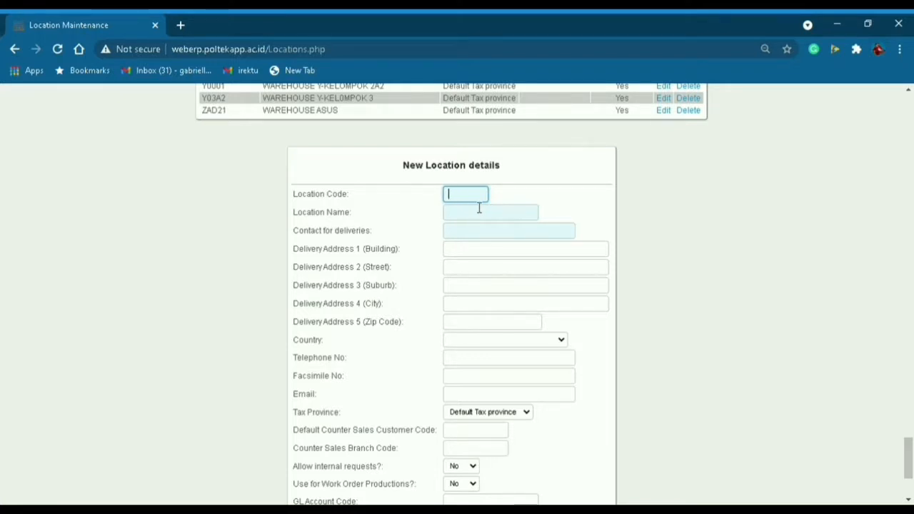
# Enter location code Y0002, name 'WAREHOUSE M-KELOMN', the delivery contact and Jakarta / Jakarta Selatan address lines.
pyautogui.write('Y0002')
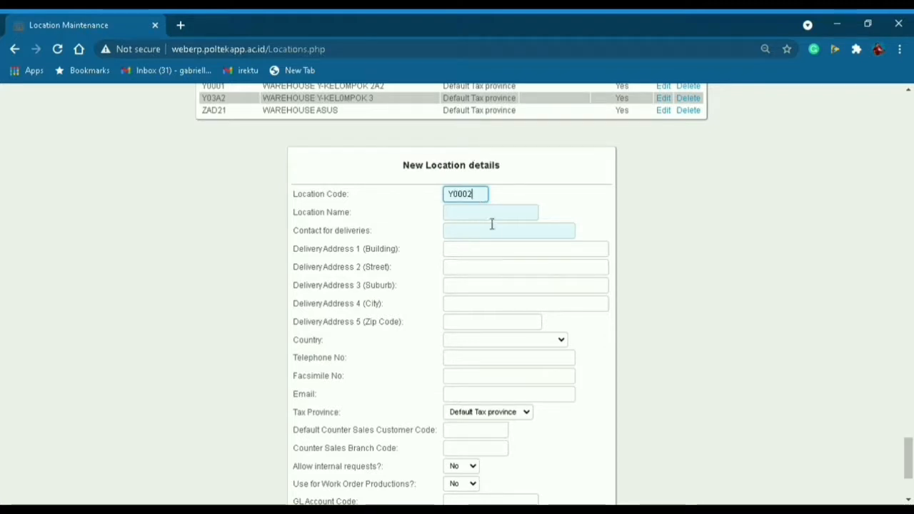
pyautogui.press('Tab')
pyautogui.write('WAREHOUSE M-KELO')
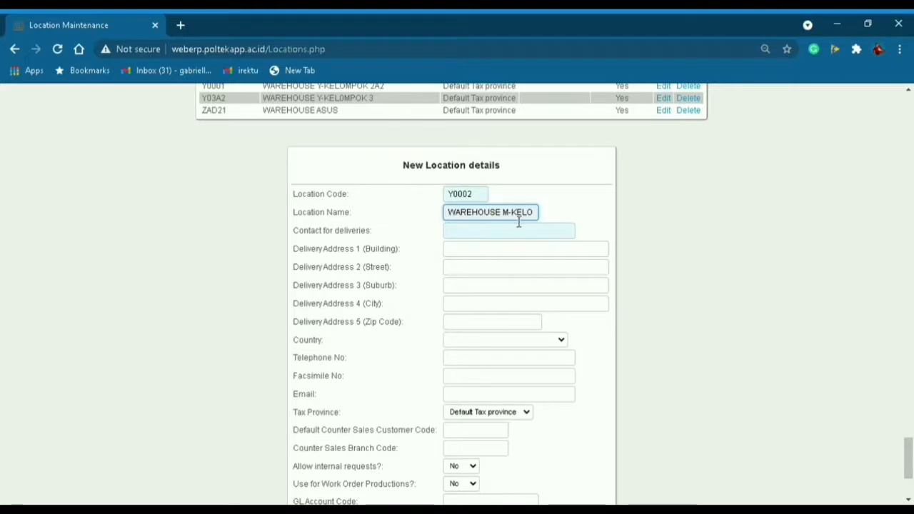
pyautogui.write('MN')
pyautogui.press('Tab')
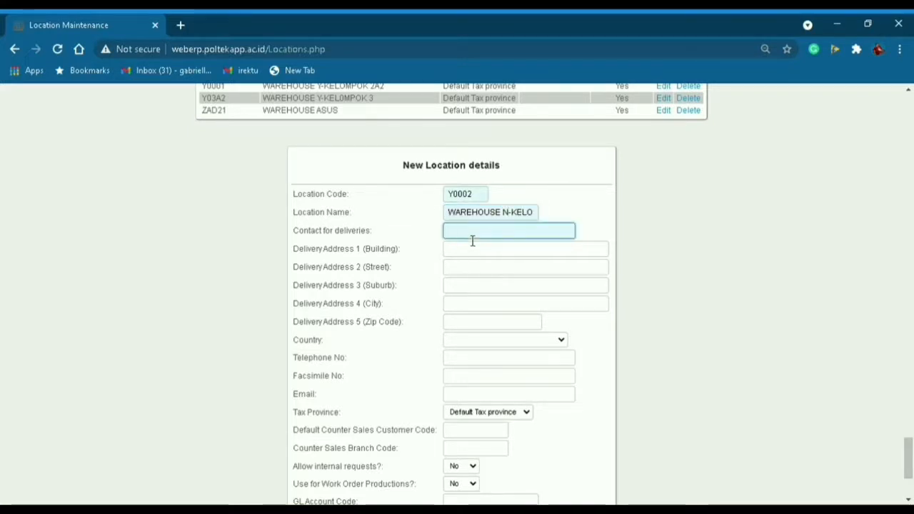
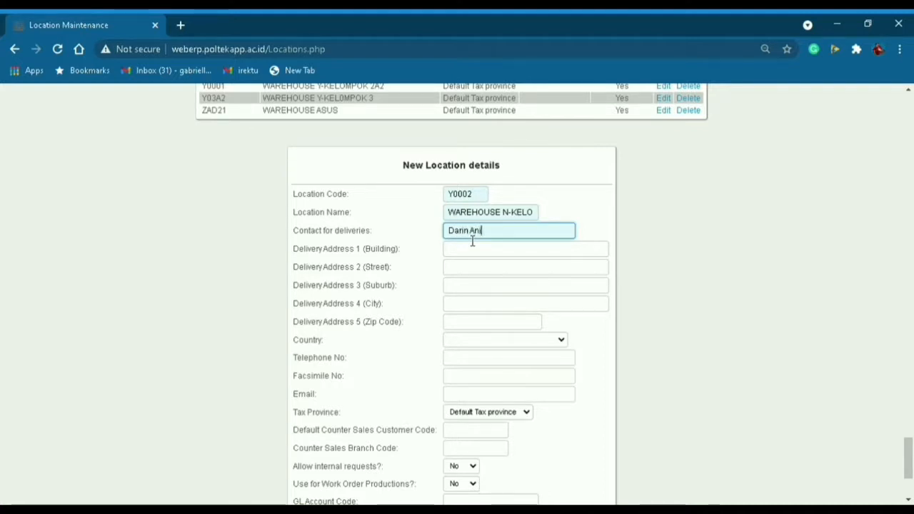
pyautogui.press('Tab')
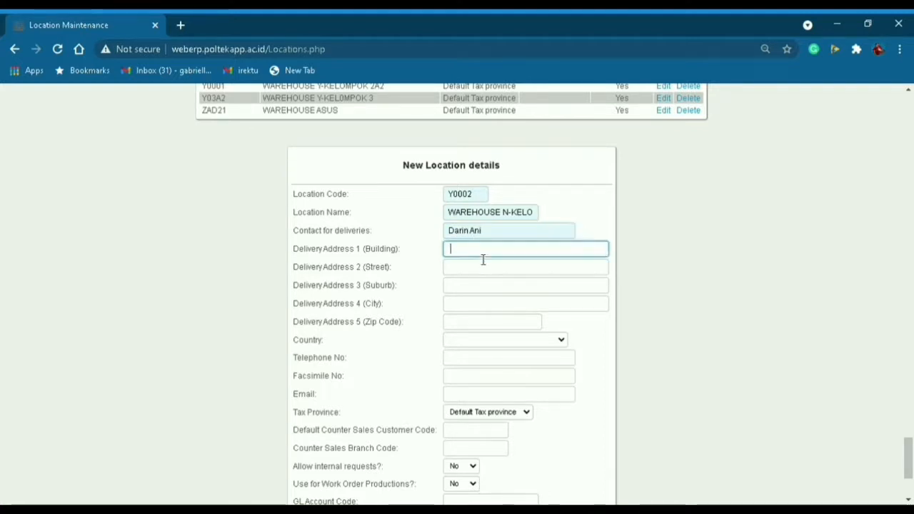
pyautogui.write('Jakarta')
pyautogui.click(491, 310)
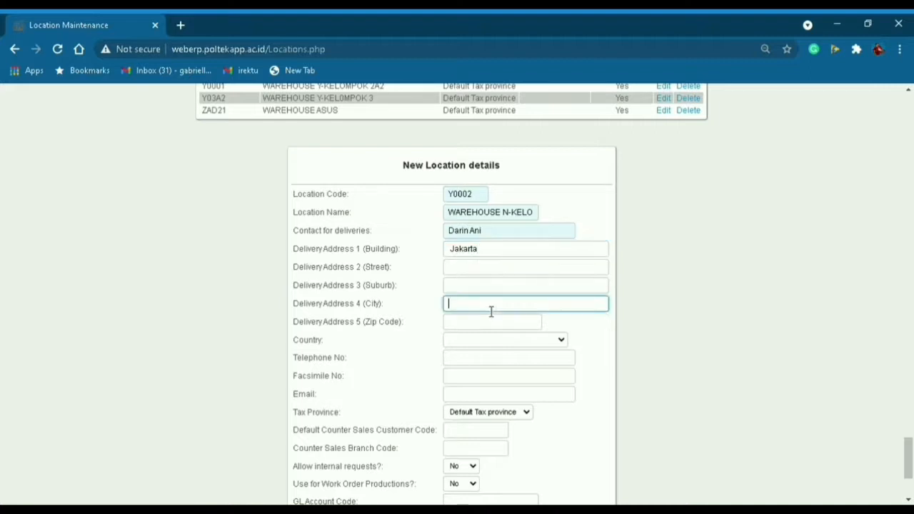
pyautogui.write('Jakarta Selatan')
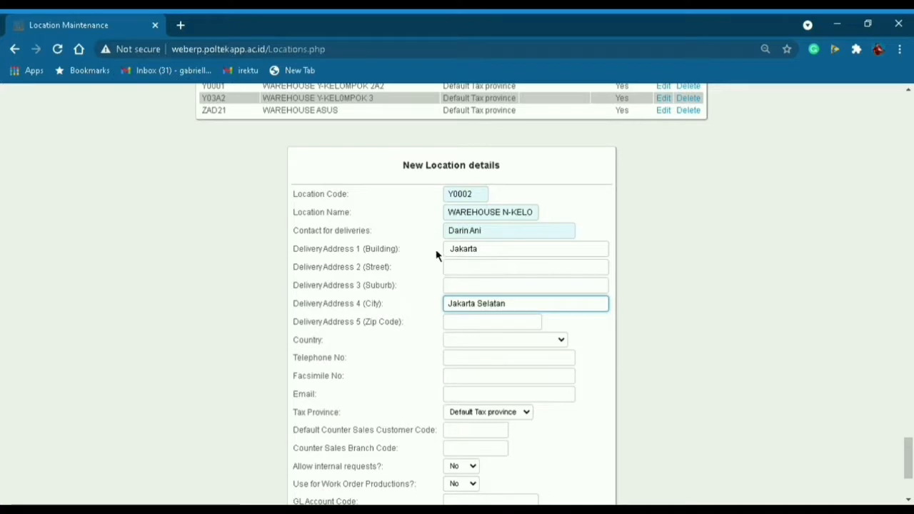
# Set the location's country to Indonesia and enter its telephone number.
pyautogui.click(484, 364)
pyautogui.click(482, 339)
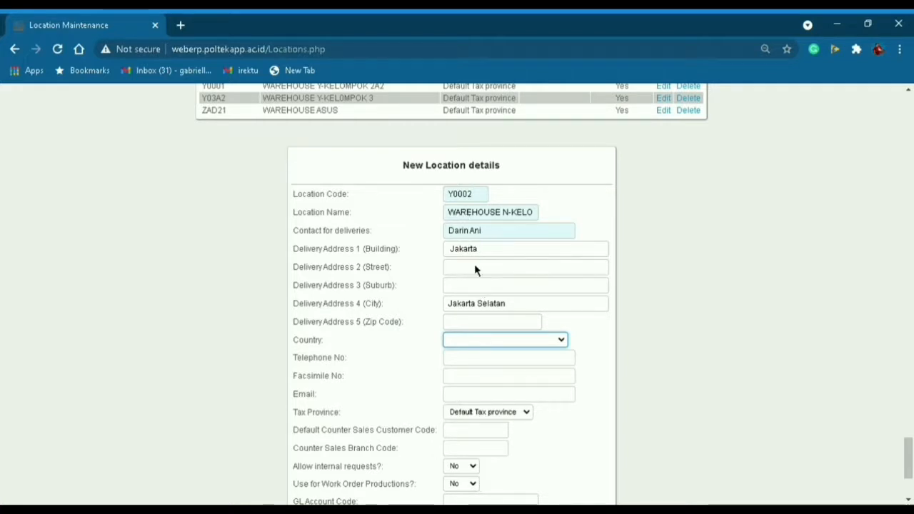
pyautogui.click(476, 265)
pyautogui.click(492, 365)
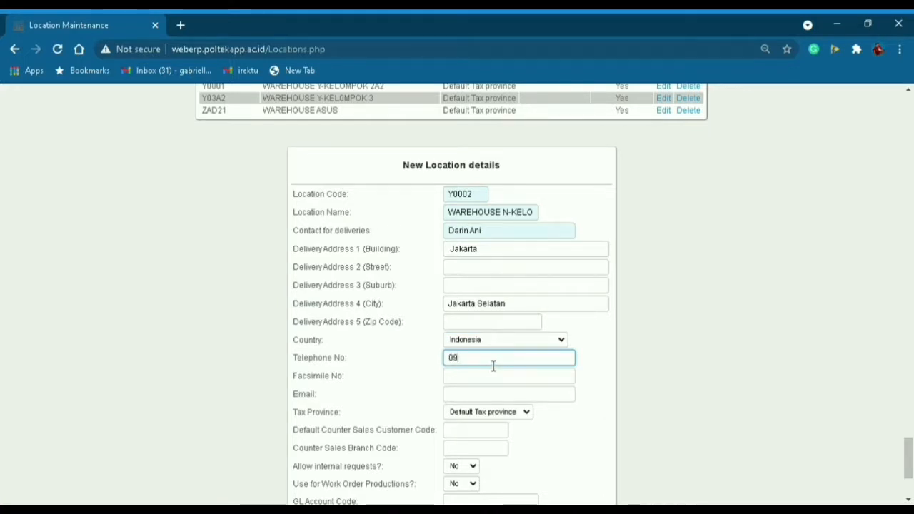
pyautogui.write('0957')
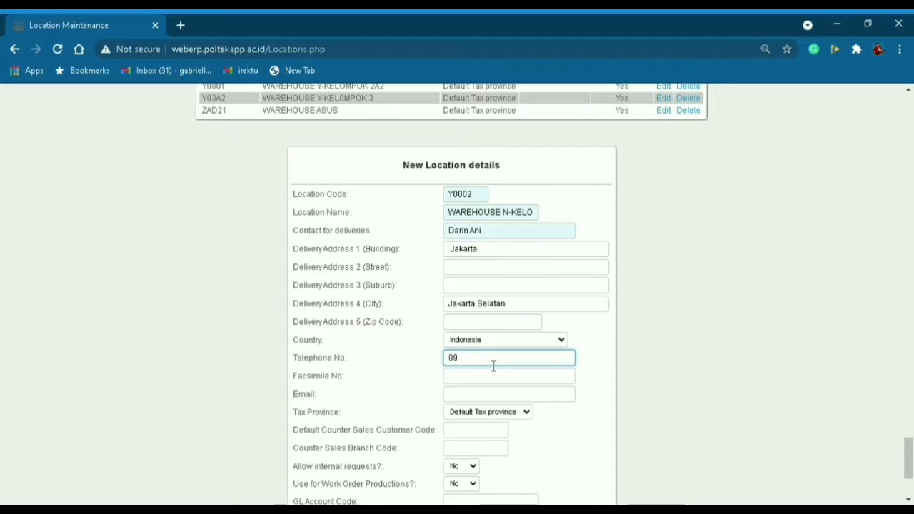
pyautogui.press('BackSpace')
pyautogui.write('857')
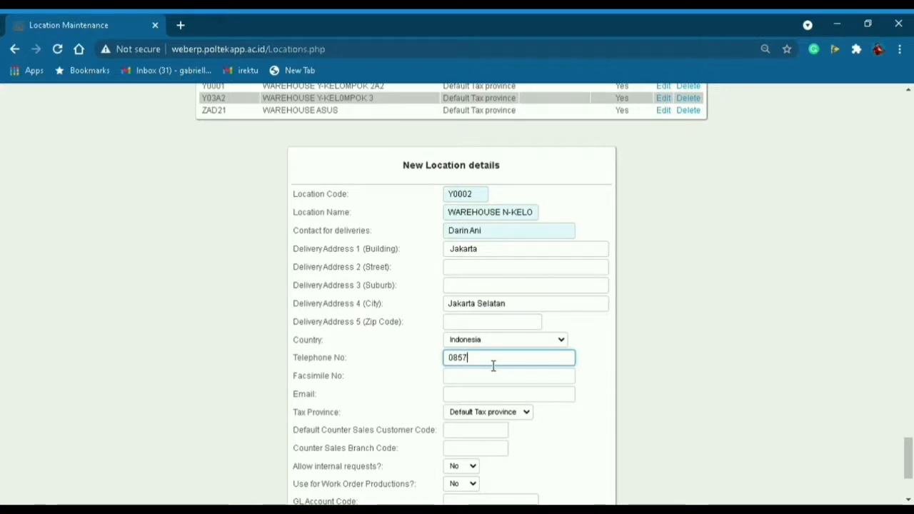
pyautogui.write('12345678')
# Allow internal requests and work order productions, then save location Y0002.
pyautogui.scroll(-1, 482, 357)
pyautogui.click(472, 401)
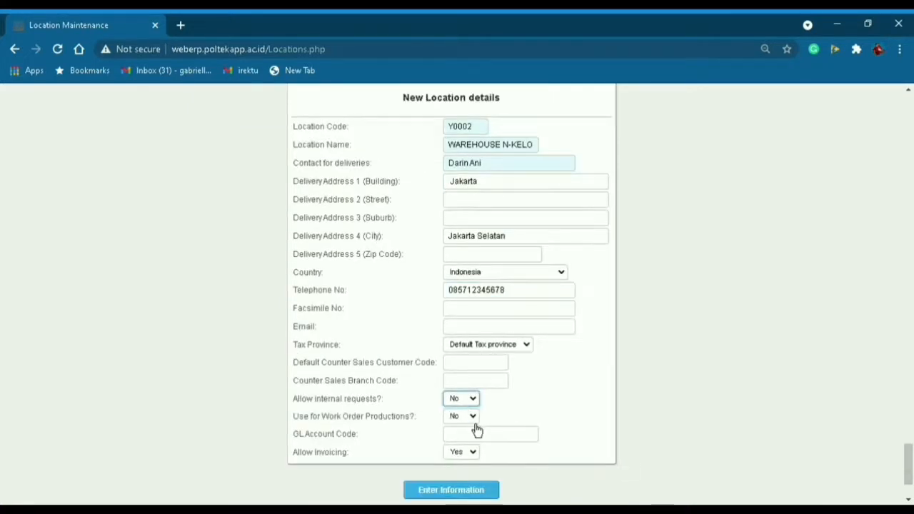
pyautogui.click(473, 418)
pyautogui.click(474, 417)
pyautogui.click(466, 431)
pyautogui.scroll(2, 509, 373)
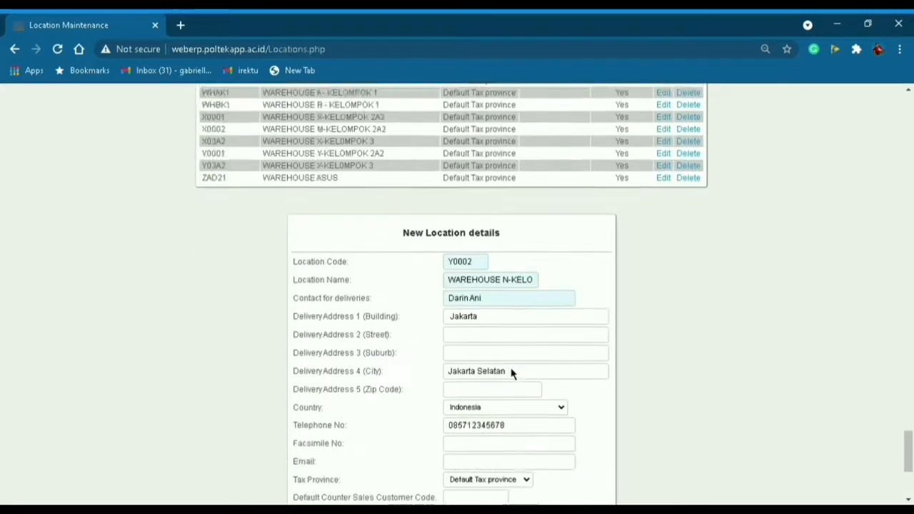
pyautogui.scroll(-2, 510, 373)
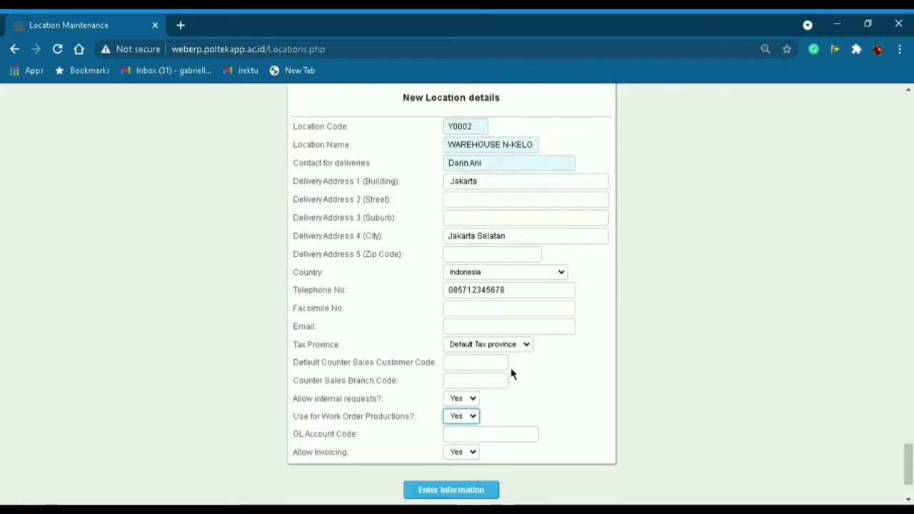
pyautogui.click(476, 497)
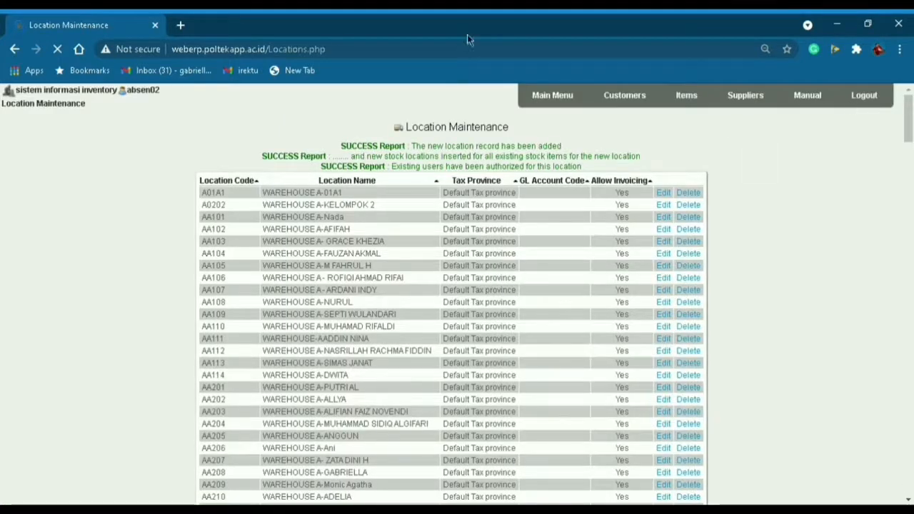
# Scroll up through the Location Maintenance list.
pyautogui.scroll(20, 690, 306)
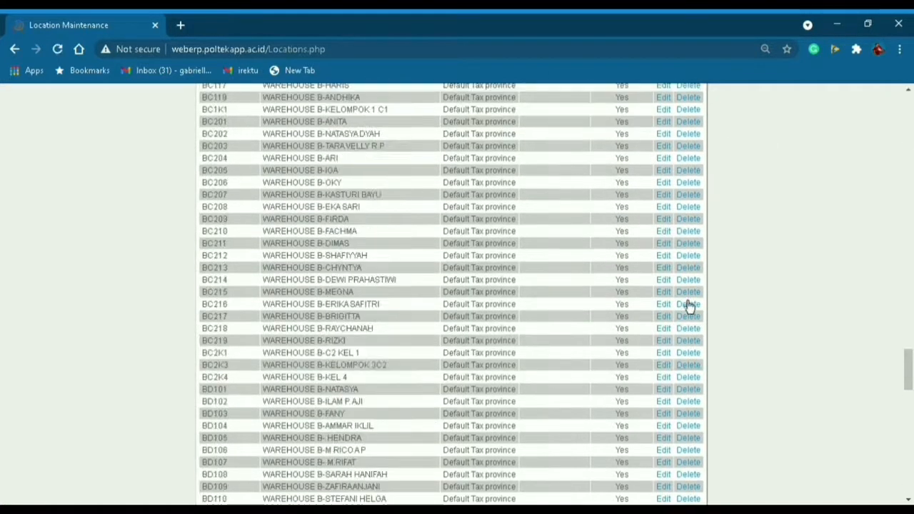
pyautogui.scroll(10, 690, 306)
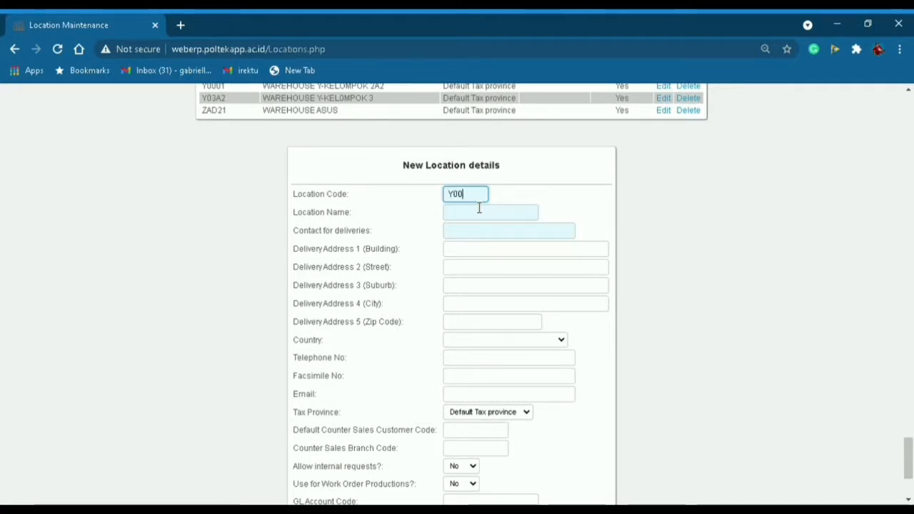
# Complete location code Y0002 and enter the delivery contact and Jakarta / Jakarta Selatan address lines.
pyautogui.write('02')
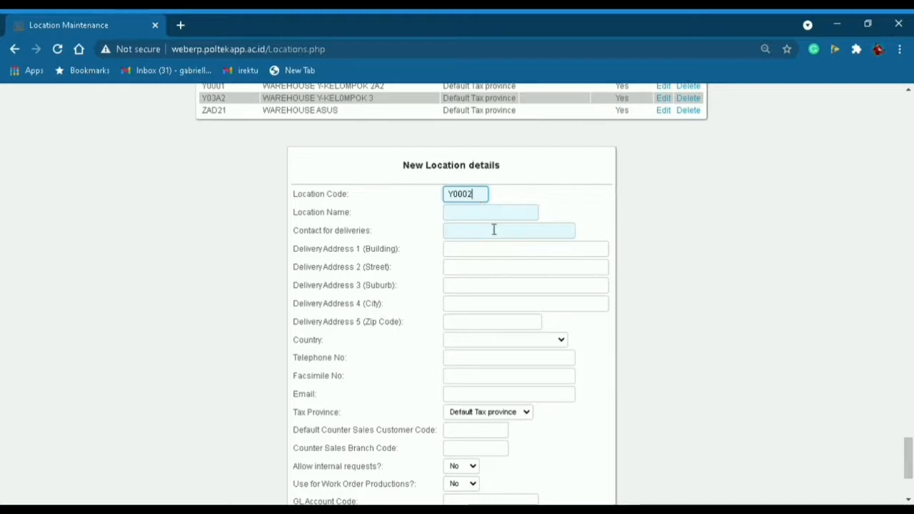
pyautogui.click(492, 215)
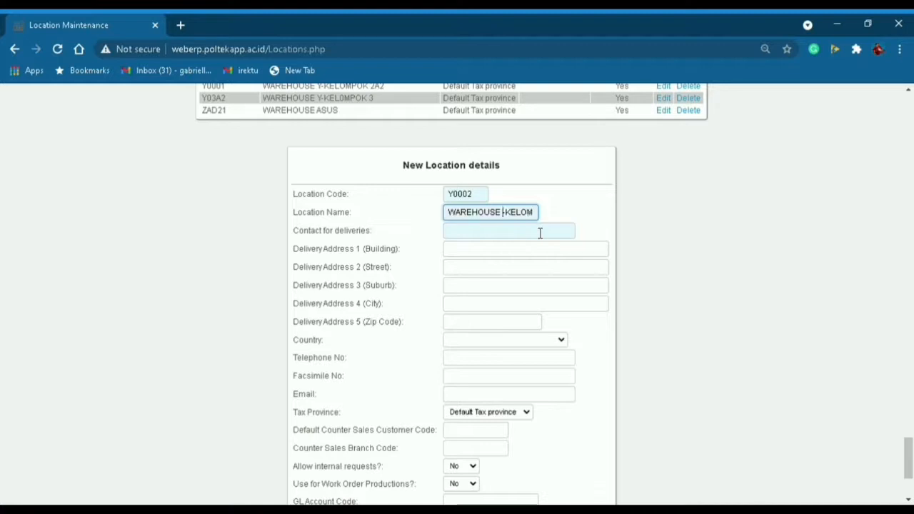
pyautogui.click(472, 240)
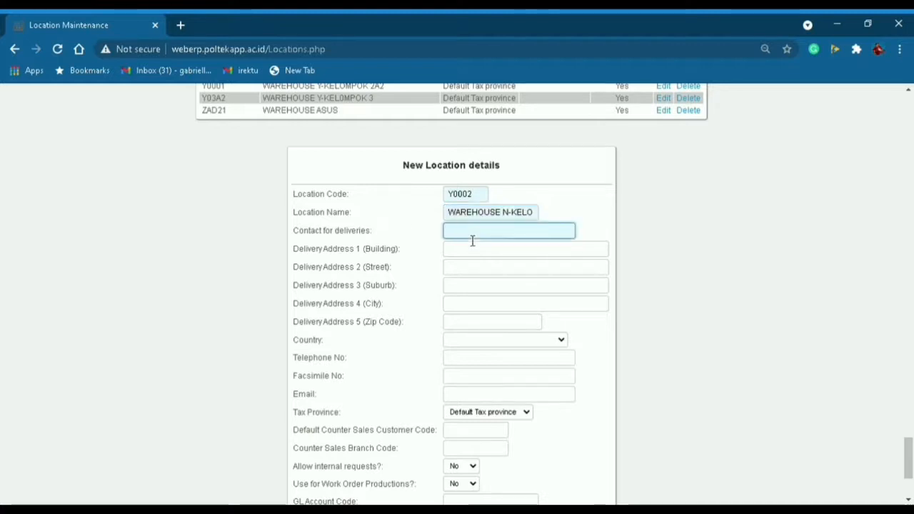
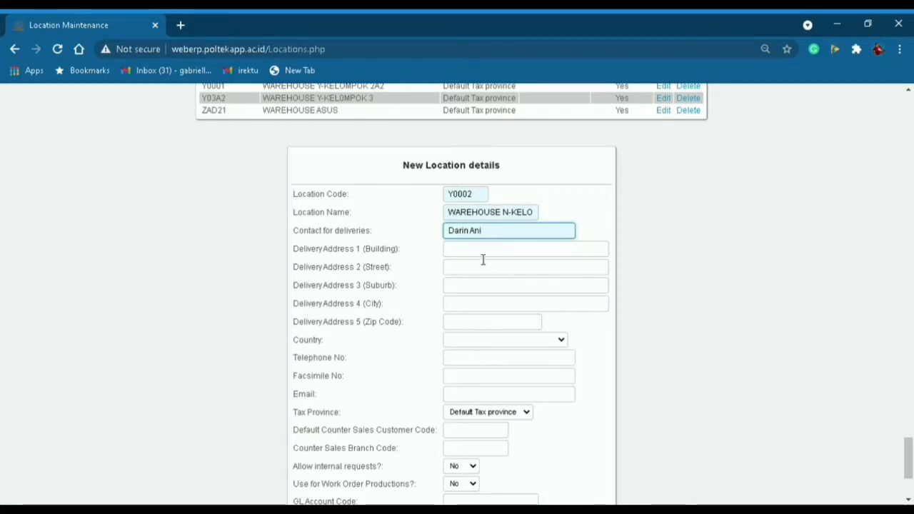
pyautogui.press('Tab')
pyautogui.write('Jaka')
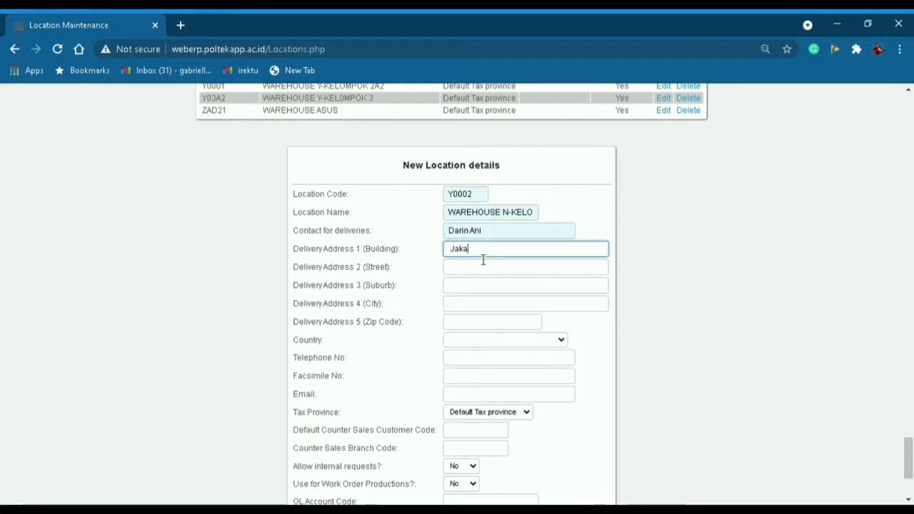
pyautogui.write('rta')
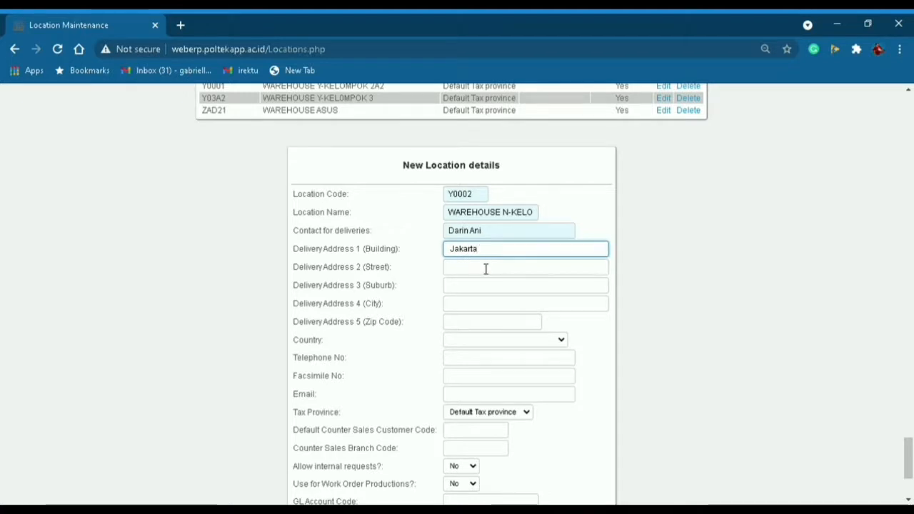
pyautogui.click(491, 308)
pyautogui.write('Jakar')
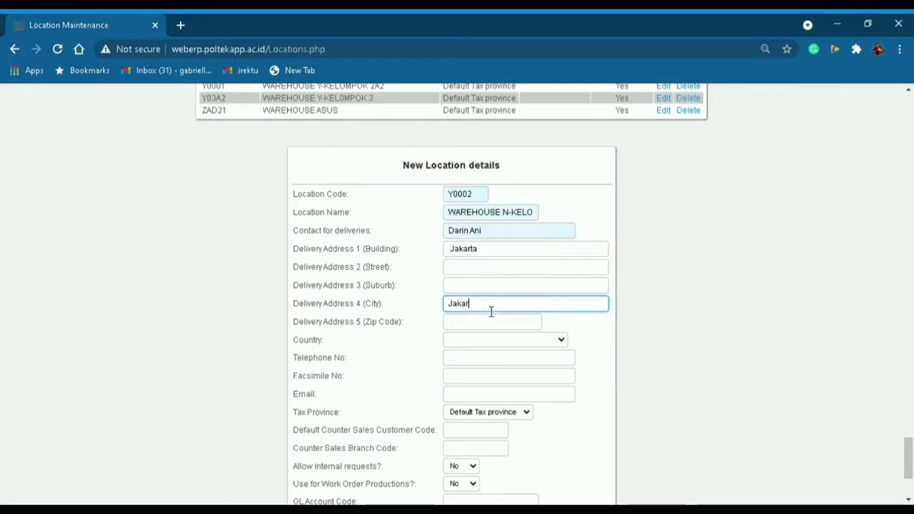
pyautogui.write('ta Selatan')
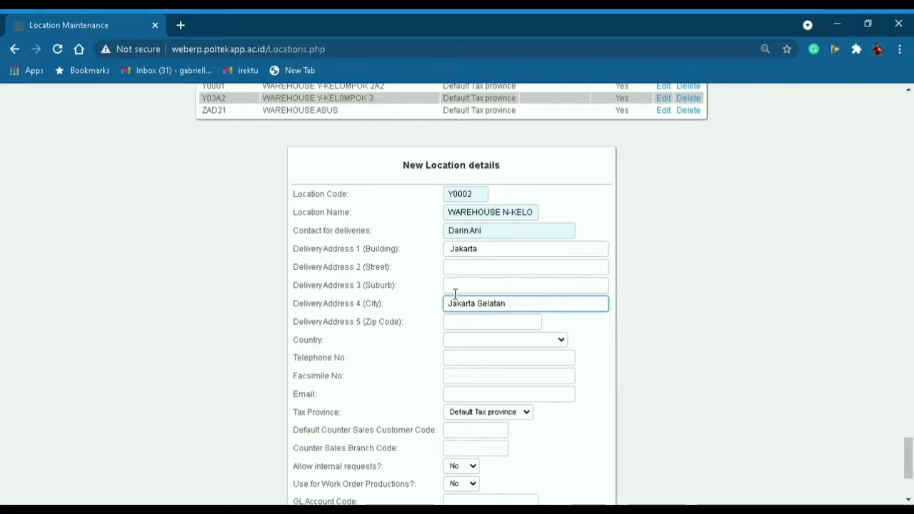
# Choose Indonesia as the country and fill in the location's telephone number.
pyautogui.click(485, 359)
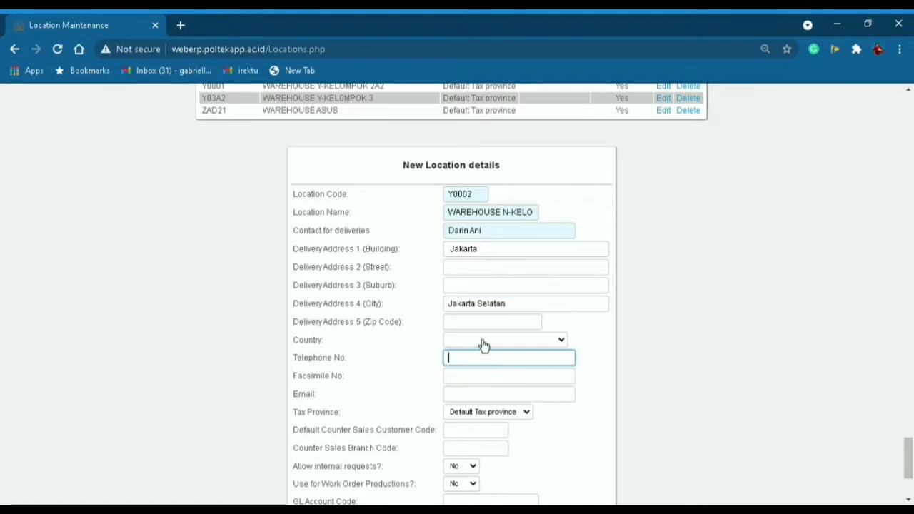
pyautogui.click(482, 339)
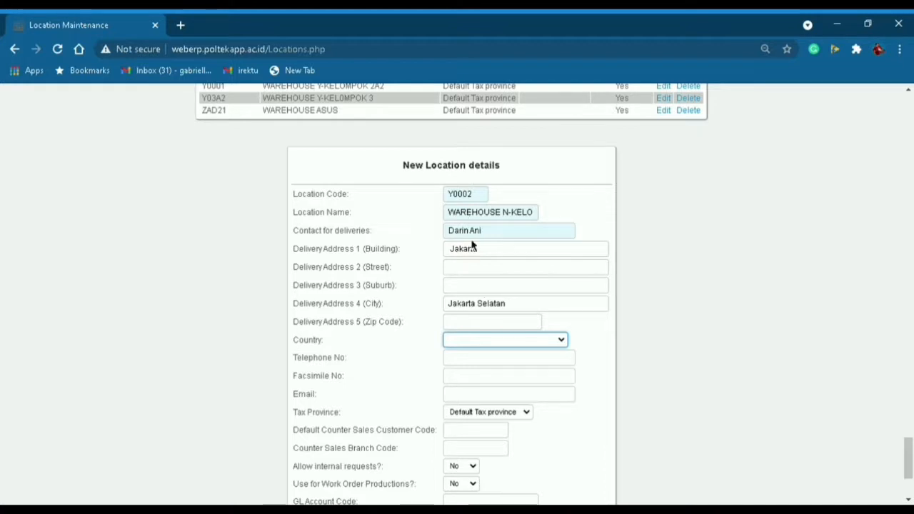
pyautogui.press('i')
pyautogui.click(493, 364)
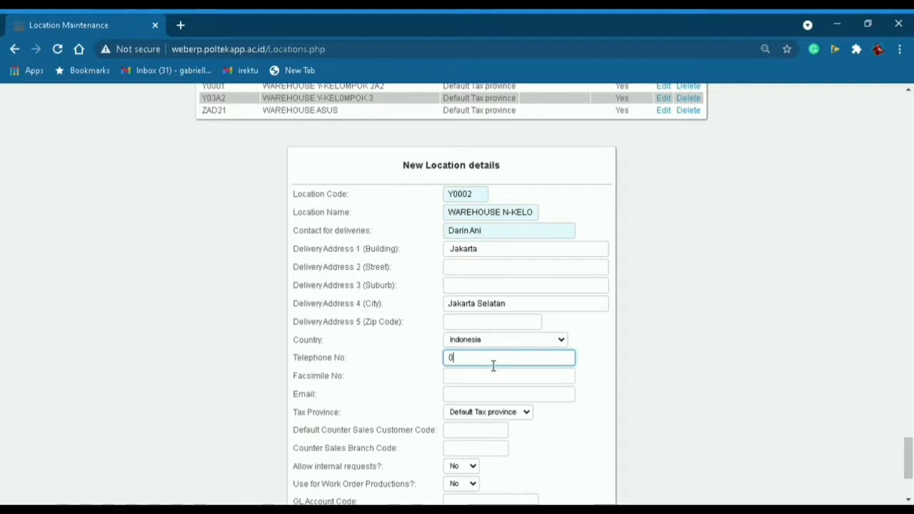
pyautogui.write('0957')
pyautogui.press('BackSpace')
pyautogui.write('8')
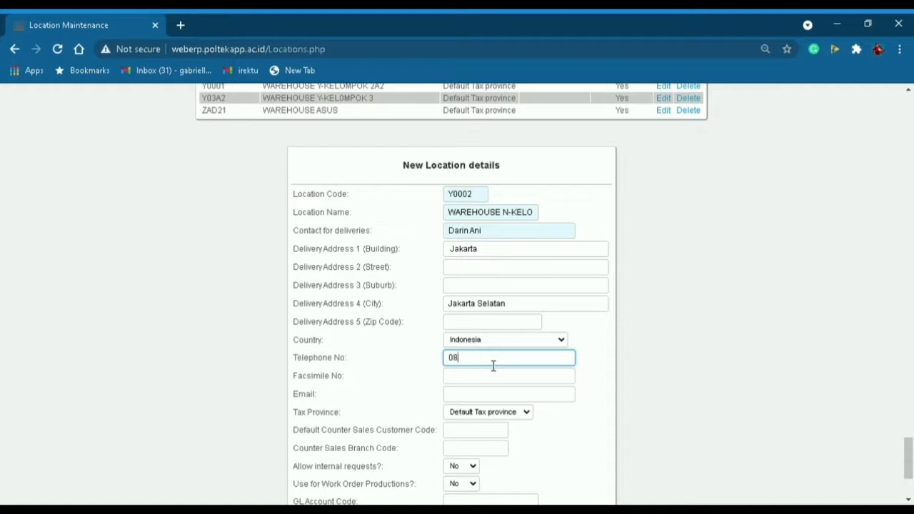
pyautogui.write('5712345678')
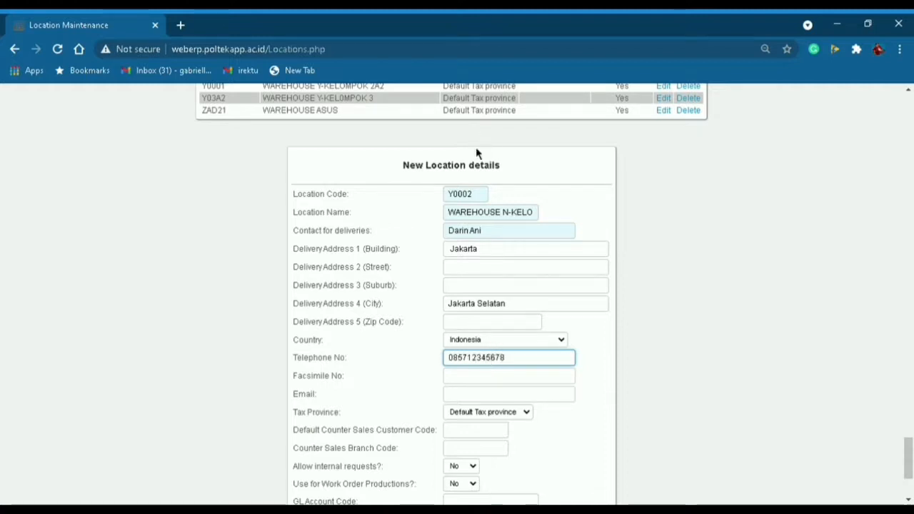
# Set internal requests and work order productions to Yes and submit the location.
pyautogui.scroll(-2, 479, 386)
pyautogui.click(473, 401)
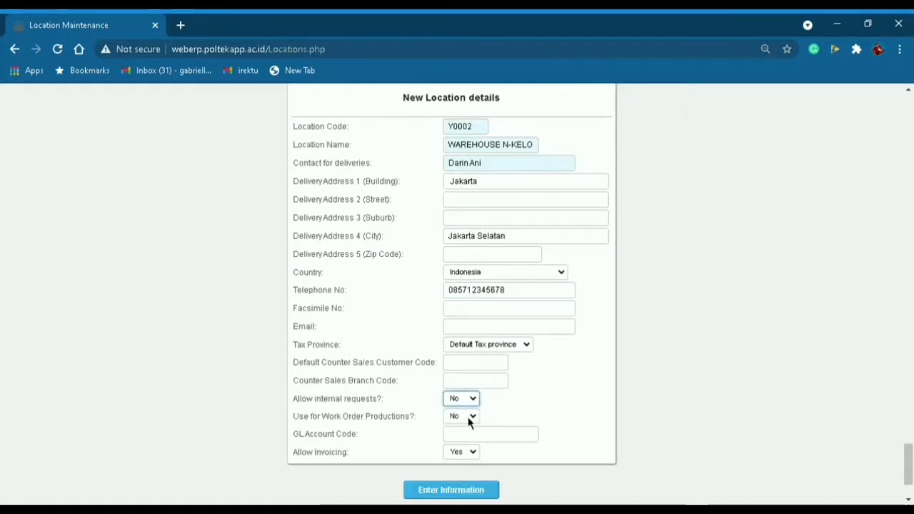
pyautogui.click(473, 417)
pyautogui.click(476, 424)
pyautogui.click(465, 430)
pyautogui.scroll(3, 510, 379)
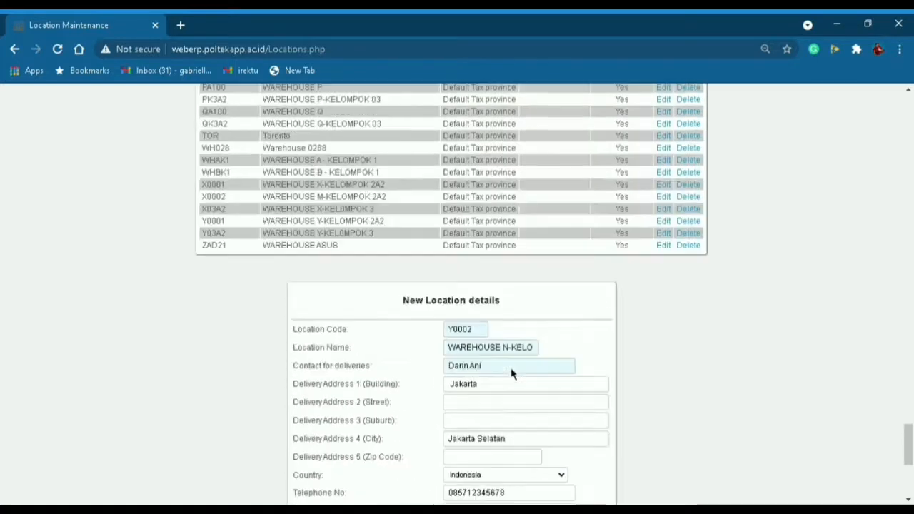
pyautogui.scroll(-2, 511, 373)
pyautogui.scroll(-1, 511, 373)
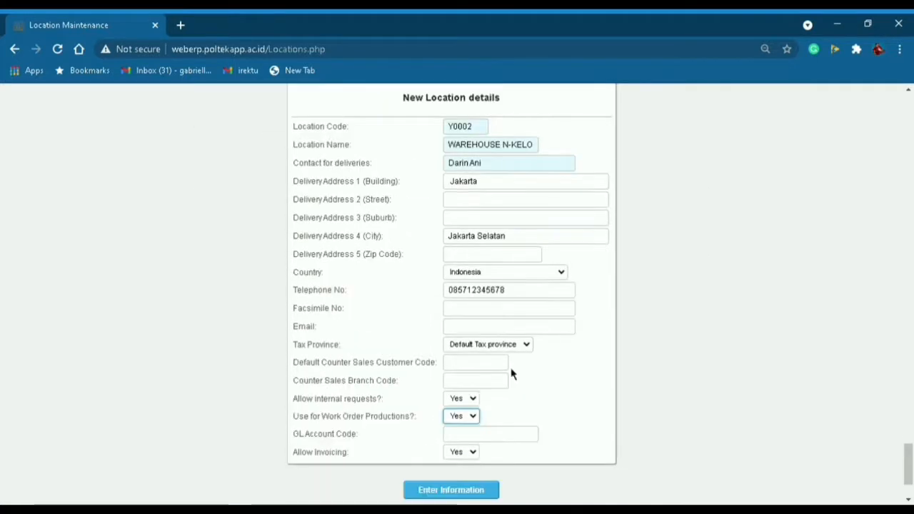
pyautogui.click(473, 495)
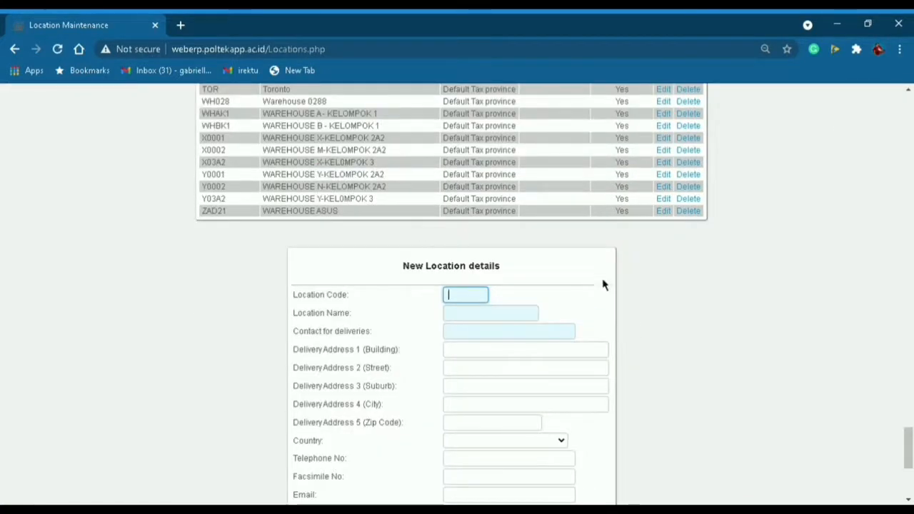
# Check Y0002 in the location list, then go to Supplier Maintenance.
pyautogui.scroll(10, 689, 306)
pyautogui.scroll(20, 689, 305)
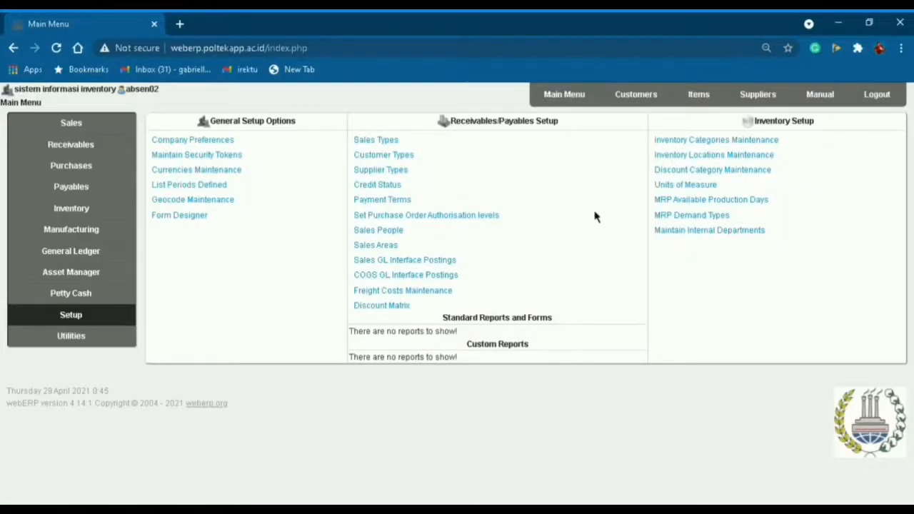
pyautogui.click(742, 106)
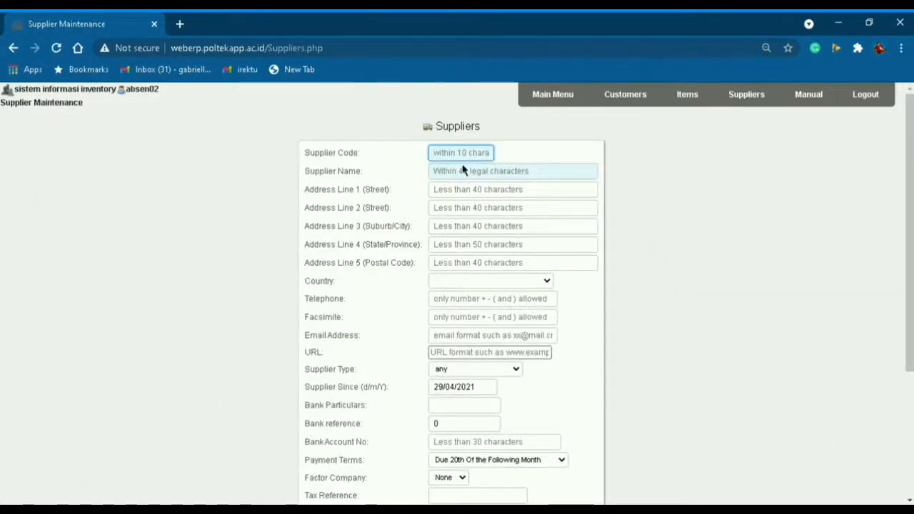
# Enter supplier code 0002-SPLx, name PT. KELOMPOK 2A2a, street, Jakarta Barat and DKI Jakarta address lines.
pyautogui.write('0002-SPL')
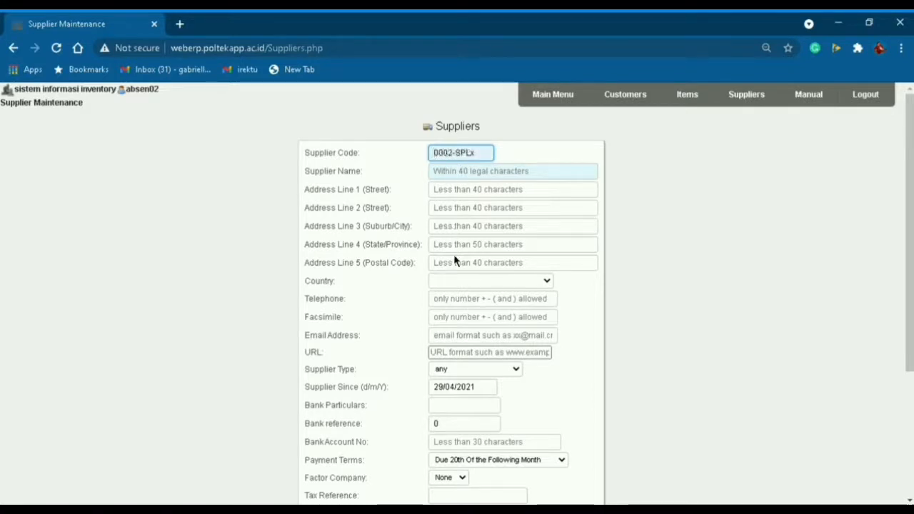
pyautogui.click(457, 177)
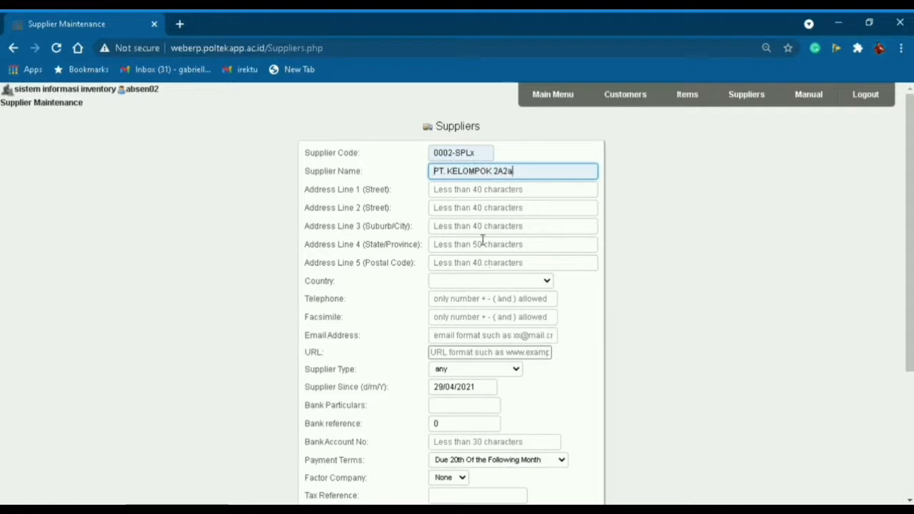
pyautogui.click(466, 196)
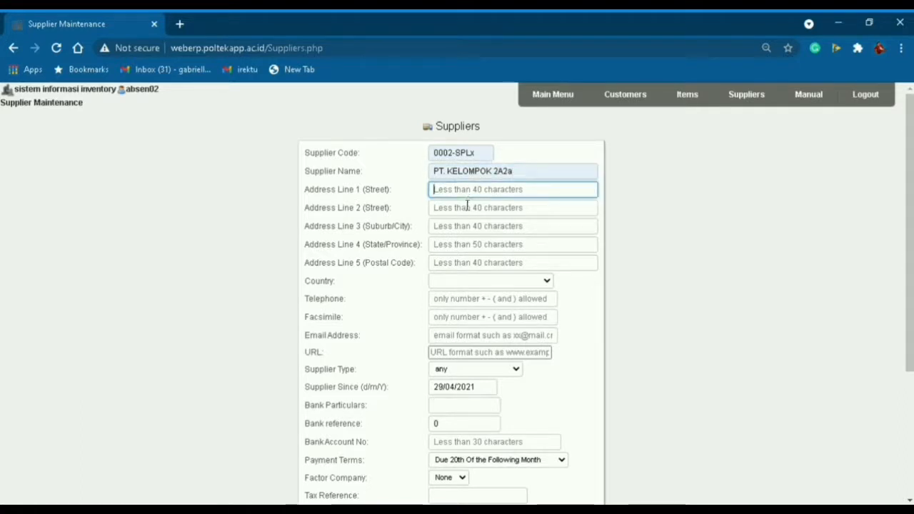
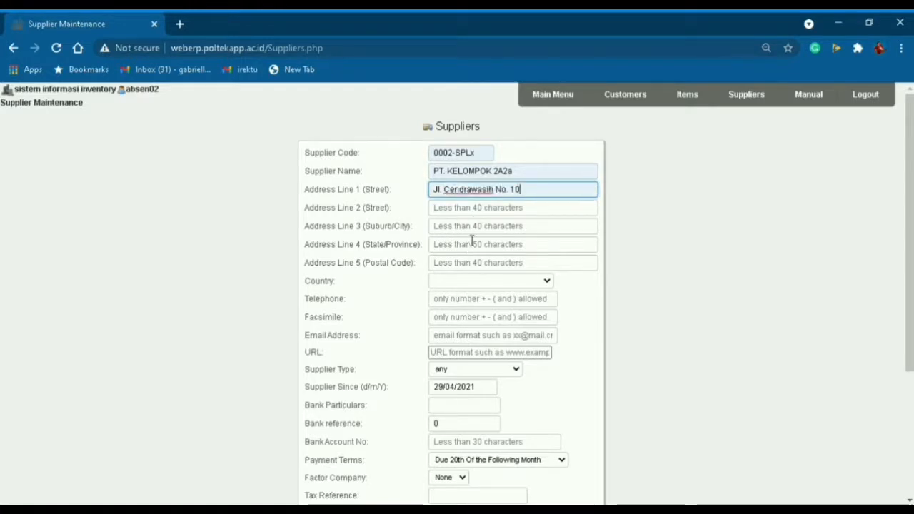
pyautogui.click(469, 232)
pyautogui.write('Depok')
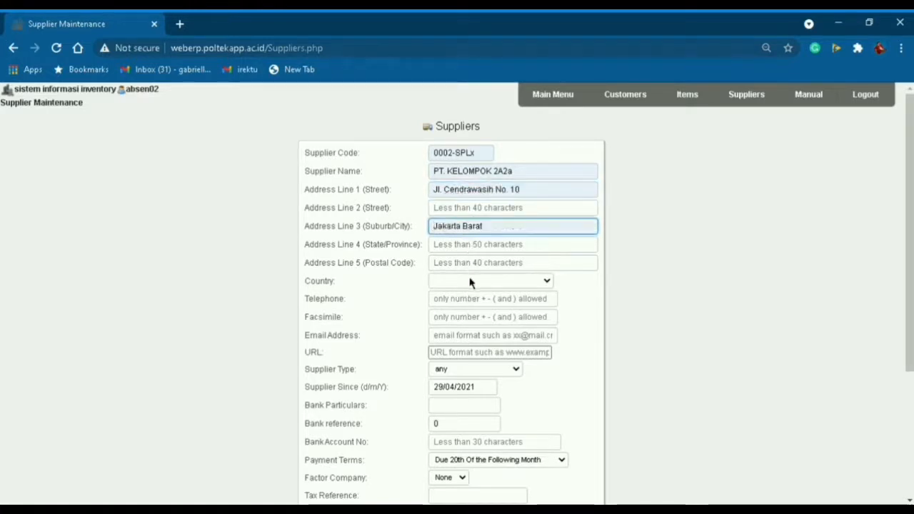
pyautogui.click(478, 285)
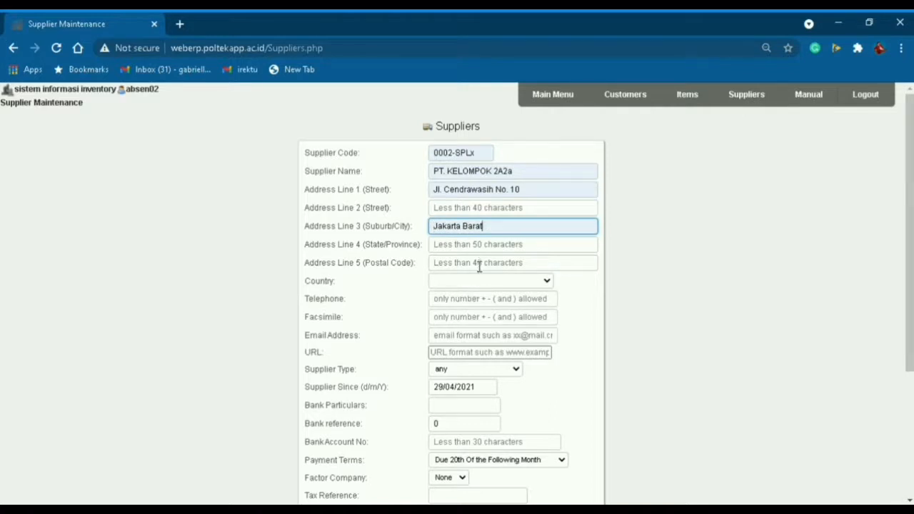
pyautogui.click(485, 250)
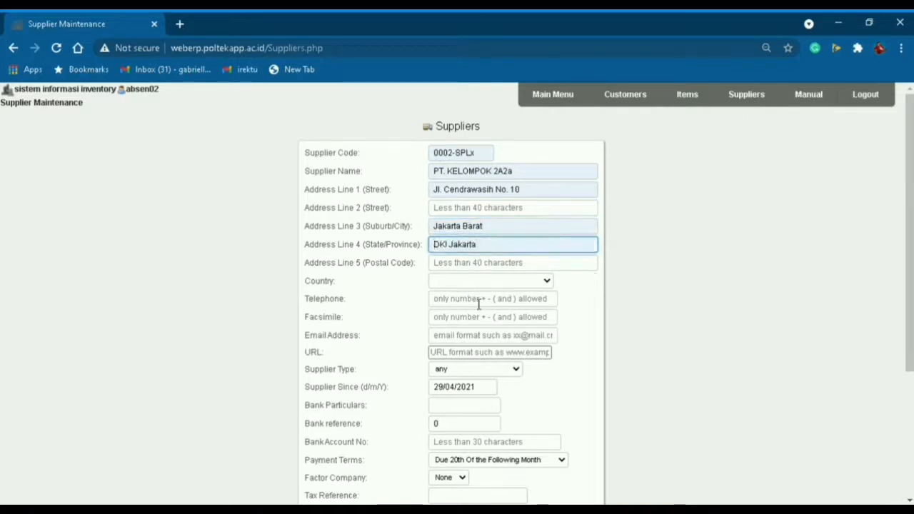
pyautogui.press('Tab')
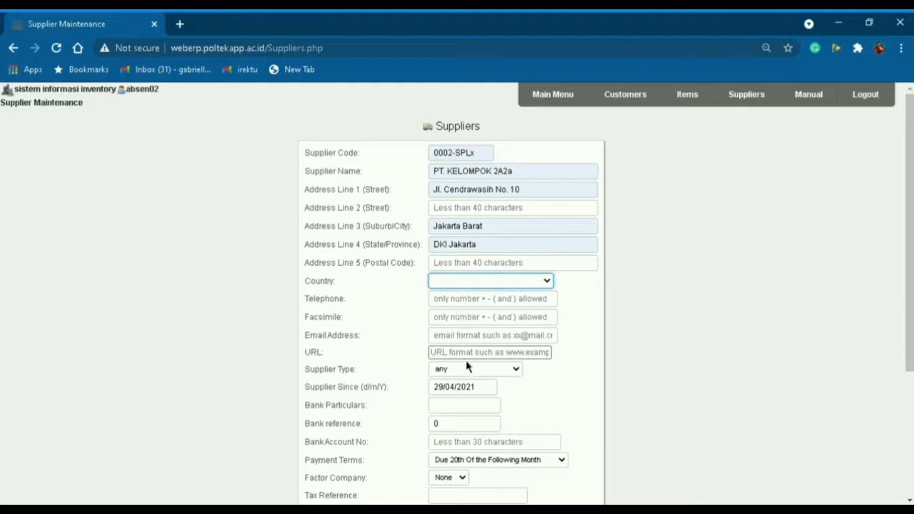
# Set country Indonesia, fill in the supplier's telephone and e-mail, and insert the new supplier.
pyautogui.click(475, 432)
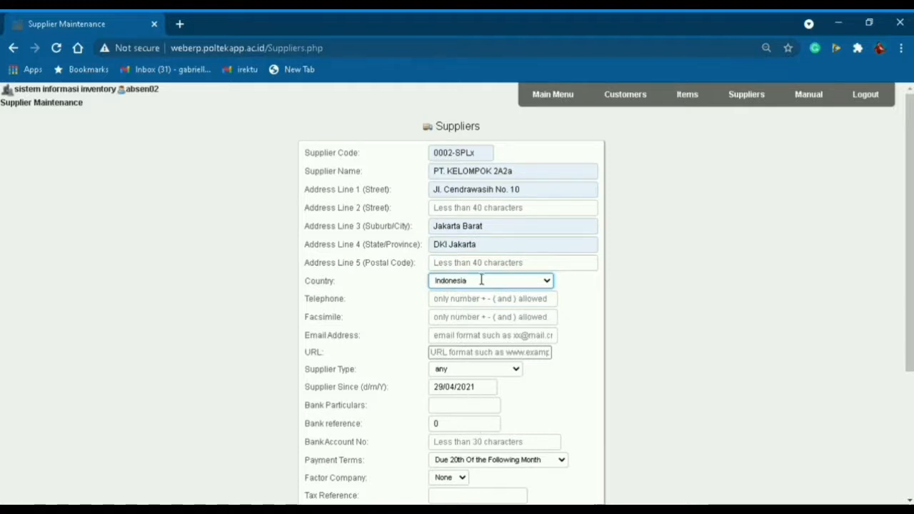
pyautogui.press('Tab')
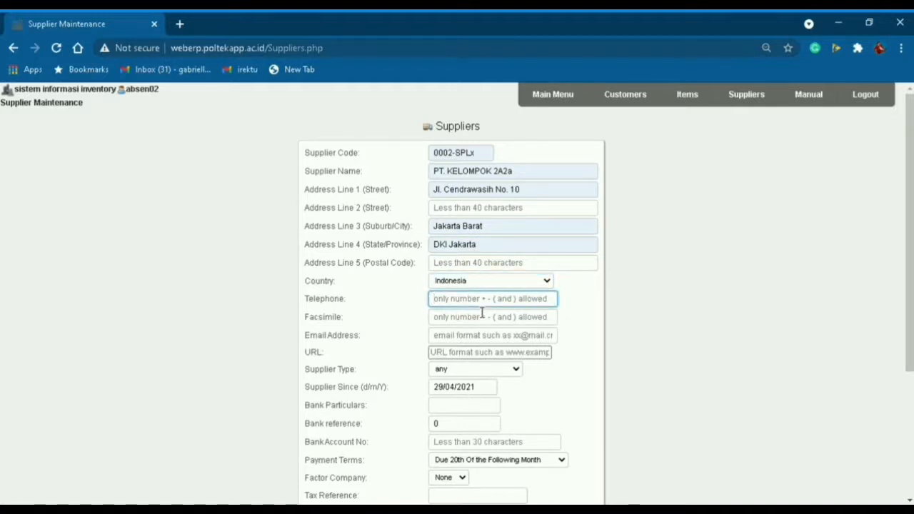
pyautogui.click(482, 426)
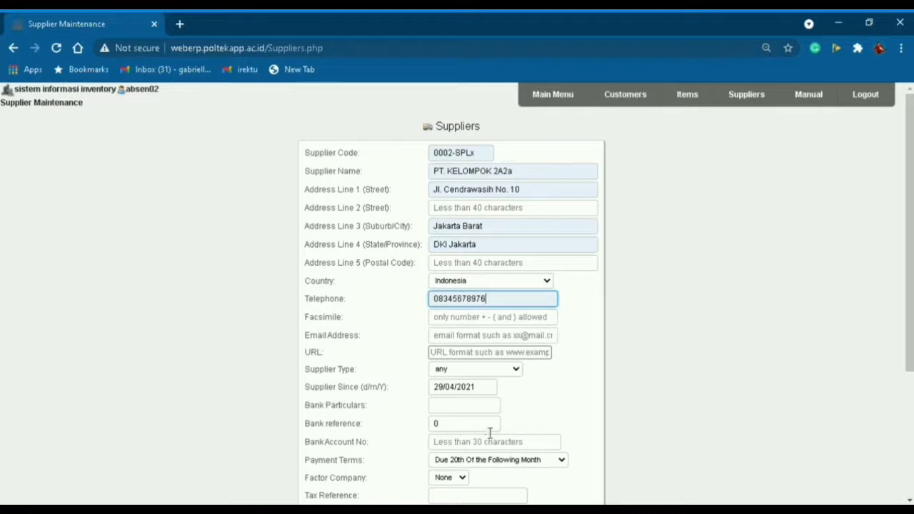
pyautogui.click(459, 339)
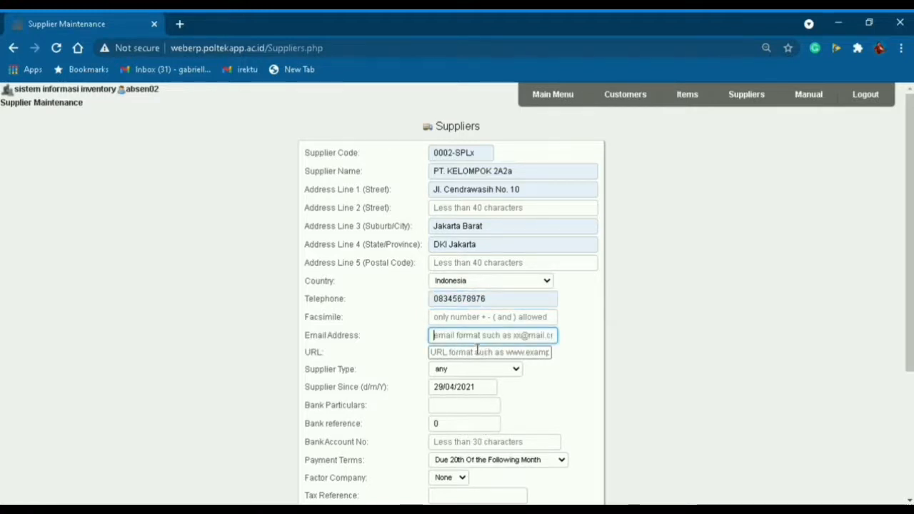
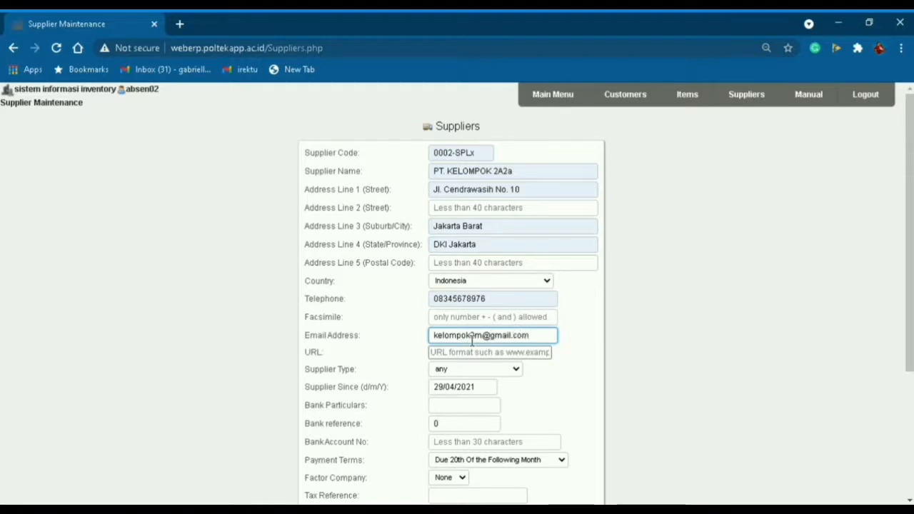
pyautogui.click(587, 378)
pyautogui.scroll(-3, 588, 379)
pyautogui.scroll(1, 473, 434)
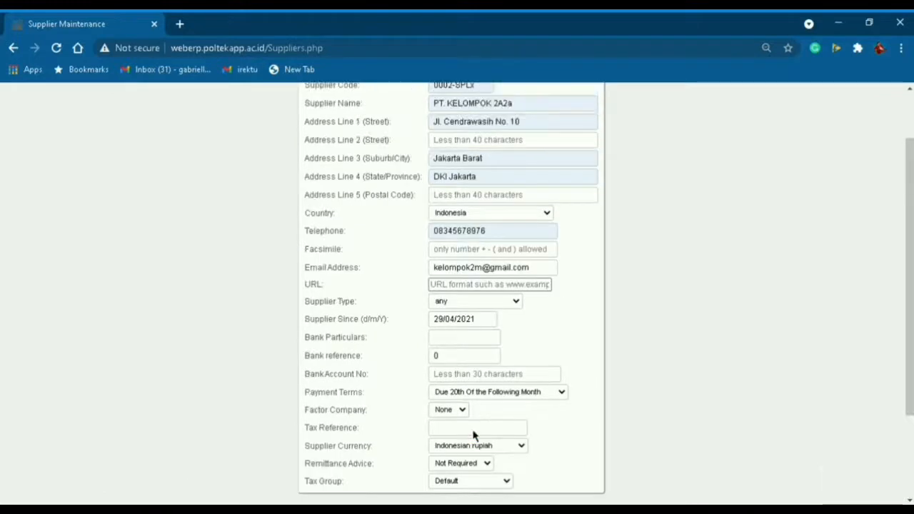
pyautogui.scroll(1, 495, 434)
pyautogui.scroll(-1, 496, 433)
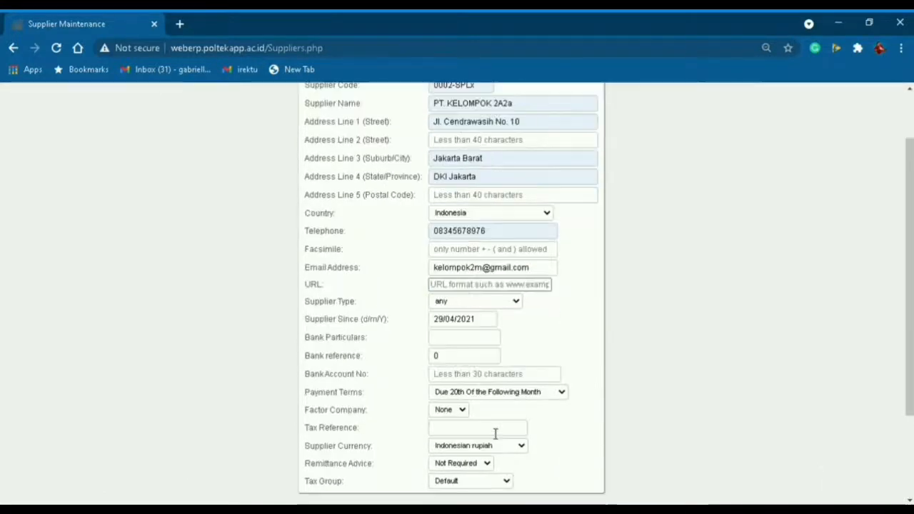
pyautogui.scroll(-1, 481, 462)
pyautogui.click(476, 451)
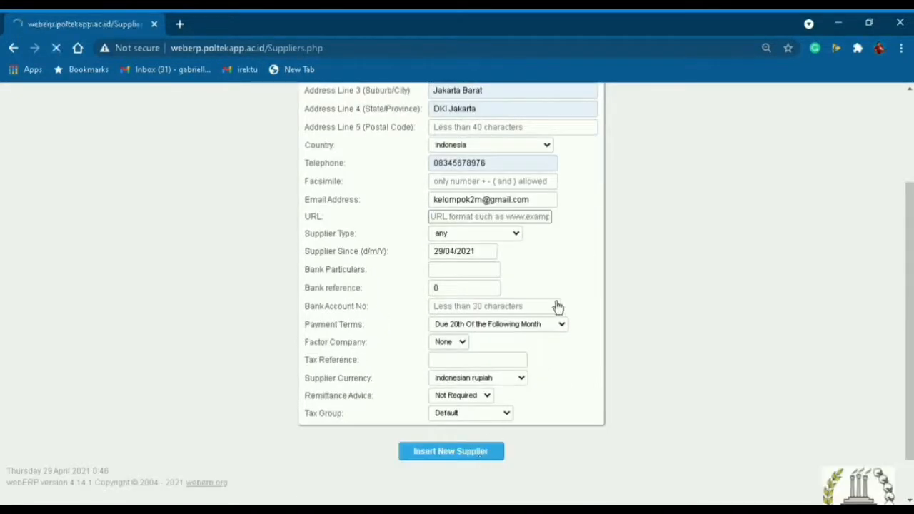
# Enter the new supplier's code and the supplier name PT. KELOMPOK 2A2b.
pyautogui.click(471, 210)
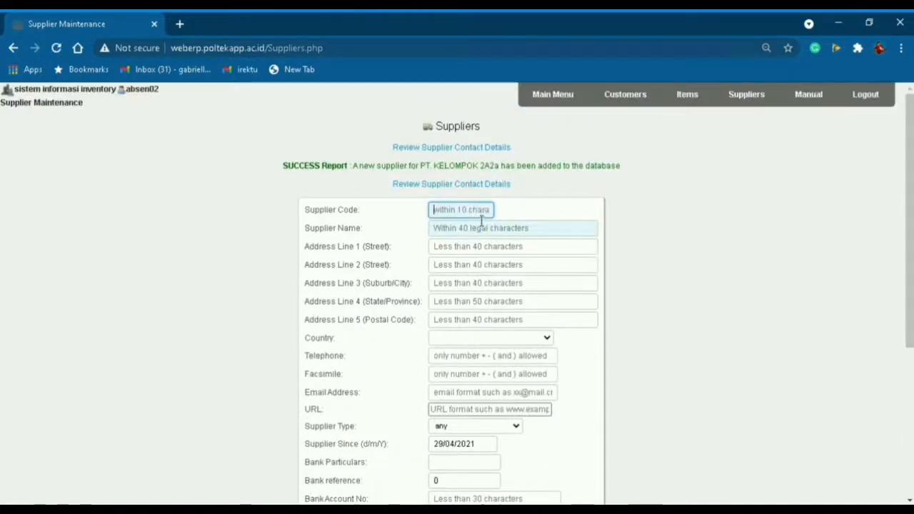
pyautogui.write('0002-SPL')
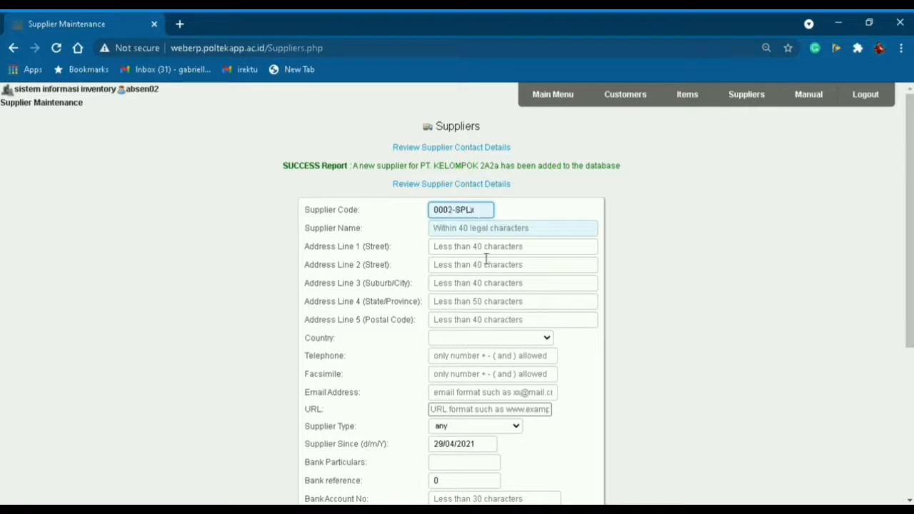
pyautogui.write('x')
pyautogui.press('BackSpace')
pyautogui.write('y')
pyautogui.click(494, 235)
pyautogui.click(510, 325)
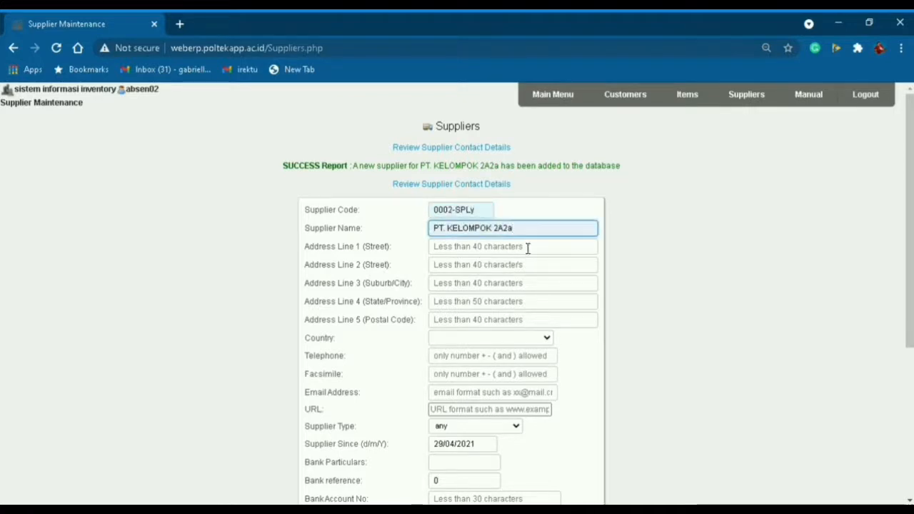
pyautogui.press('BackSpace')
pyautogui.write('b')
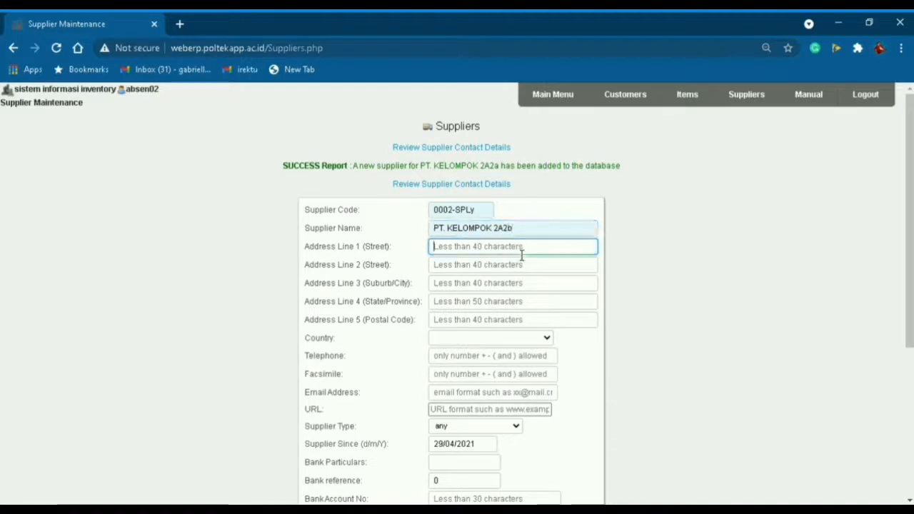
# Fill in the street address, Jakarta Timur, DKI Jakarta, with Indonesia as country.
pyautogui.click(522, 251)
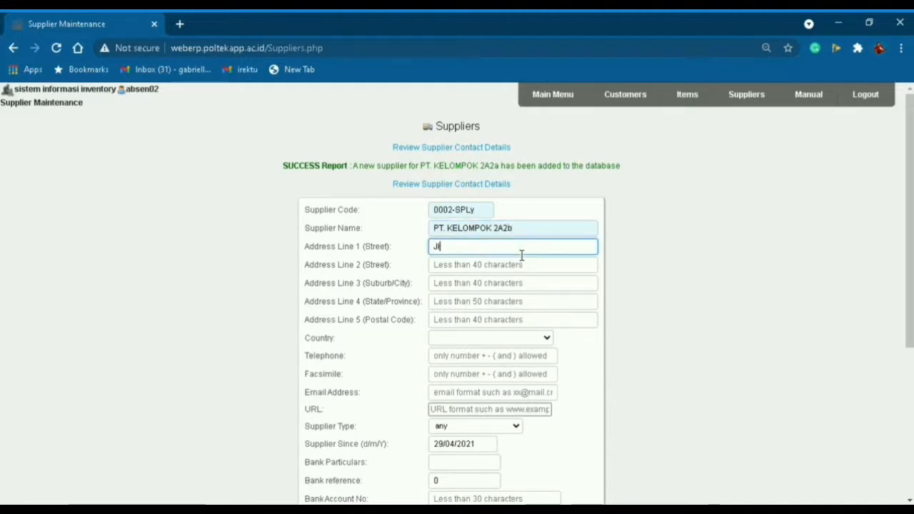
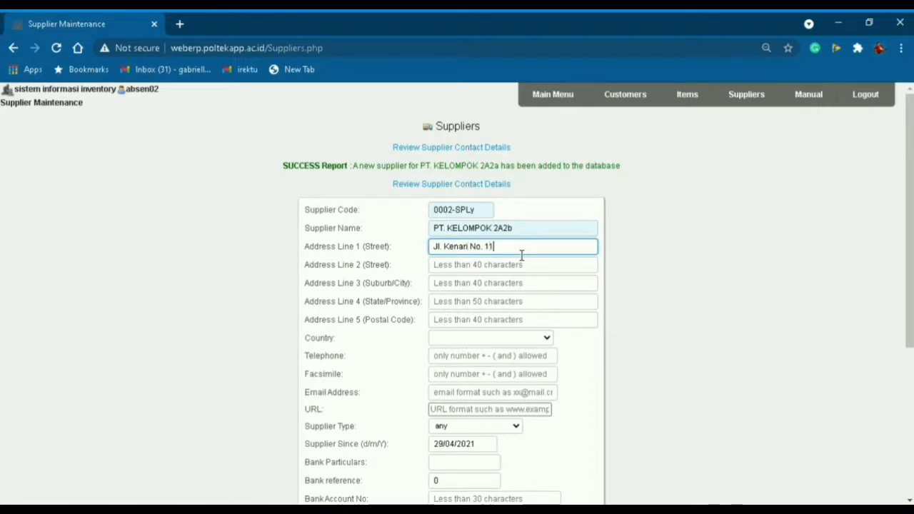
pyautogui.click(481, 288)
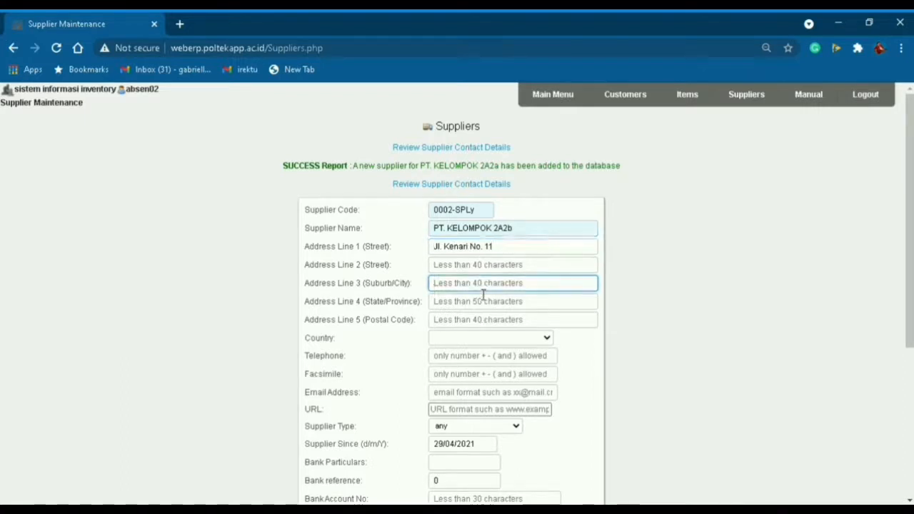
pyautogui.write('Jakarta')
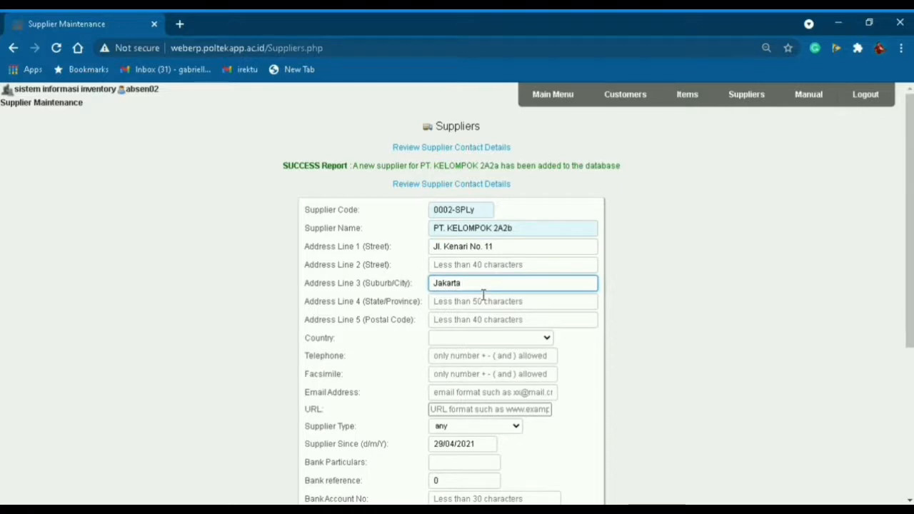
pyautogui.write(' Timur')
pyautogui.press('Tab')
pyautogui.write('DKI Jakarta')
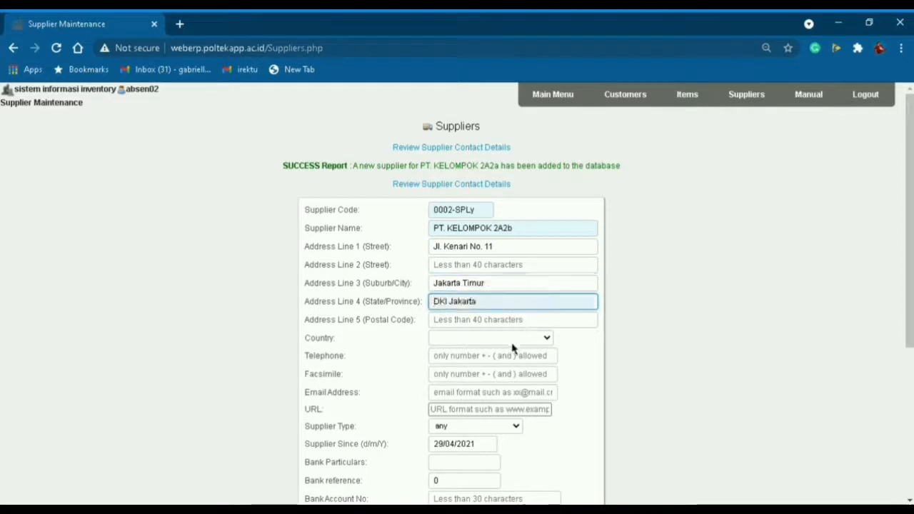
pyautogui.press('Tab')
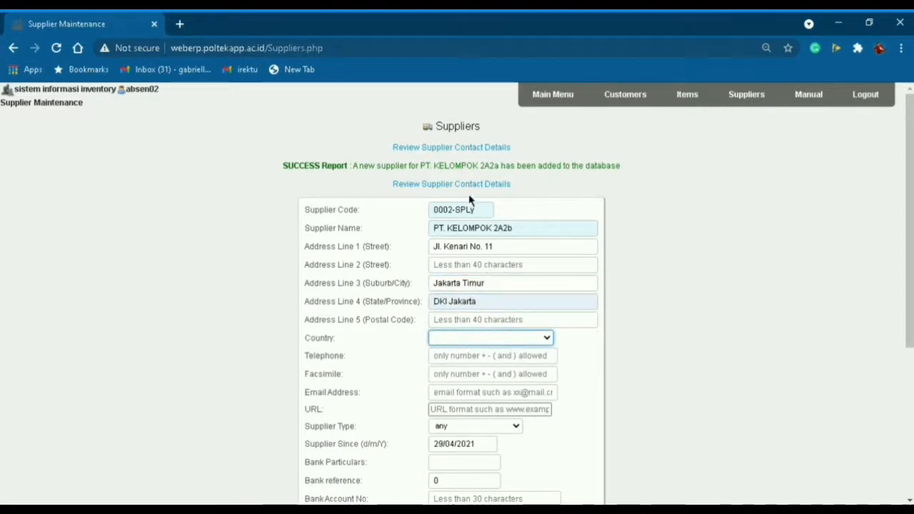
pyautogui.write('indonesia')
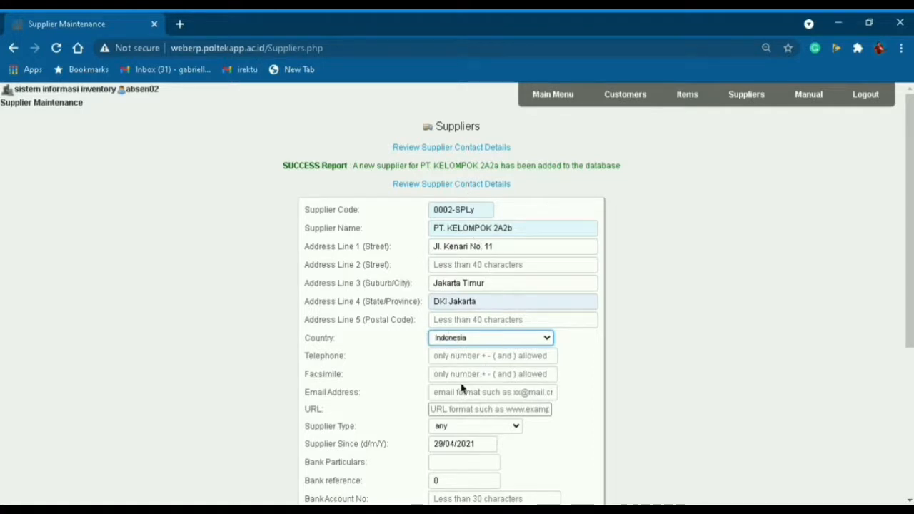
# Enter the supplier's telephone number and e-mail address, then insert the new supplier.
pyautogui.press('Tab')
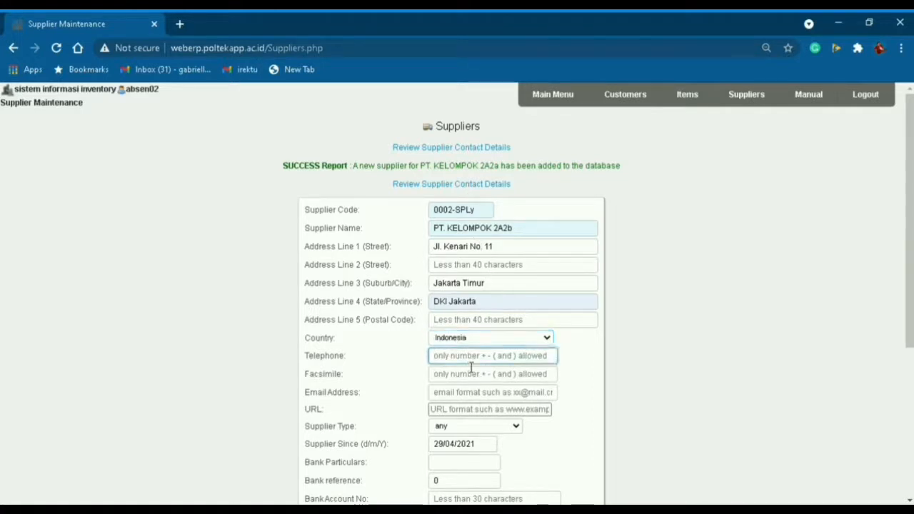
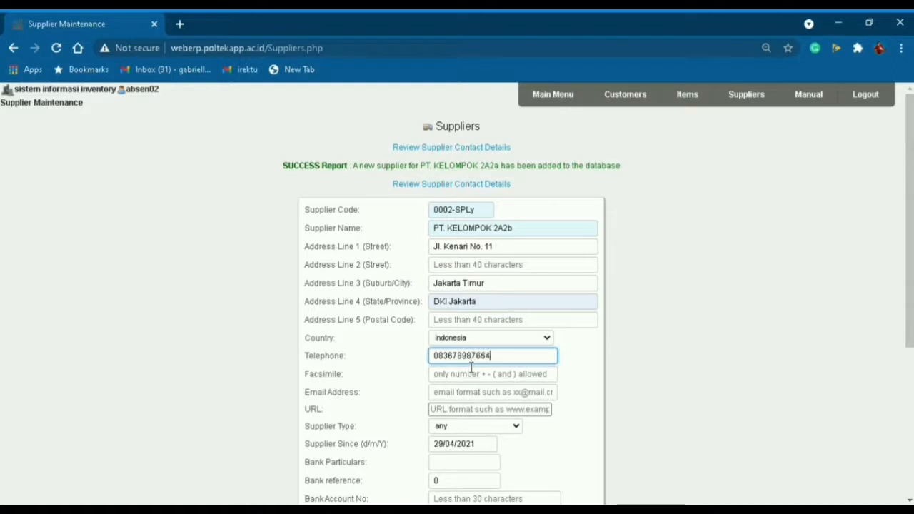
pyautogui.click(476, 398)
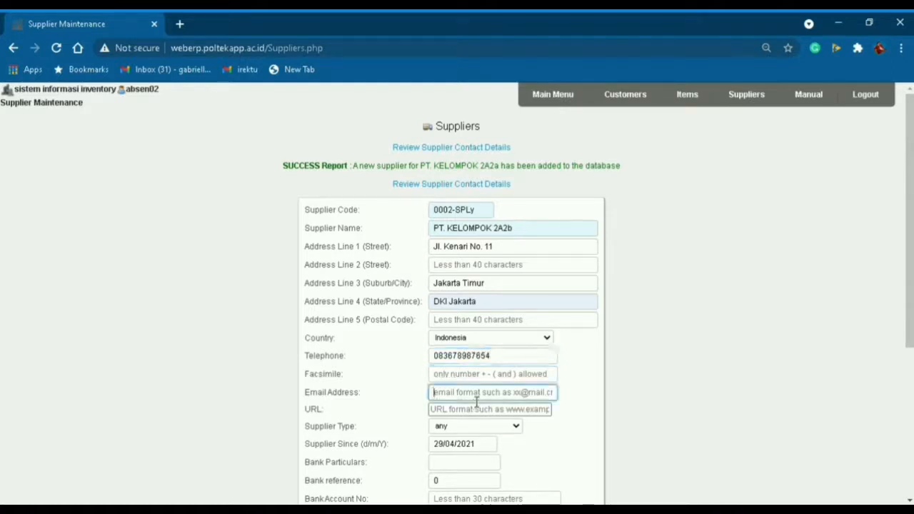
pyautogui.click(474, 364)
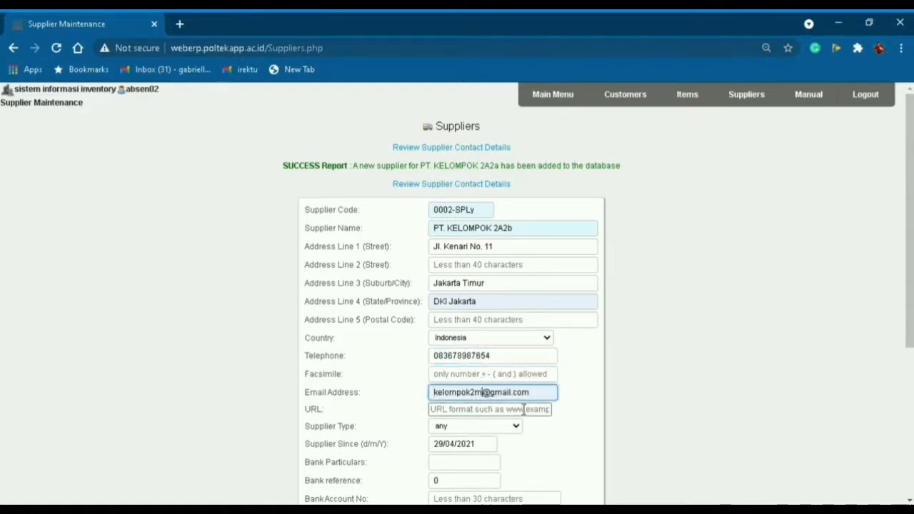
pyautogui.press('BackSpace')
pyautogui.write('n')
pyautogui.click(598, 409)
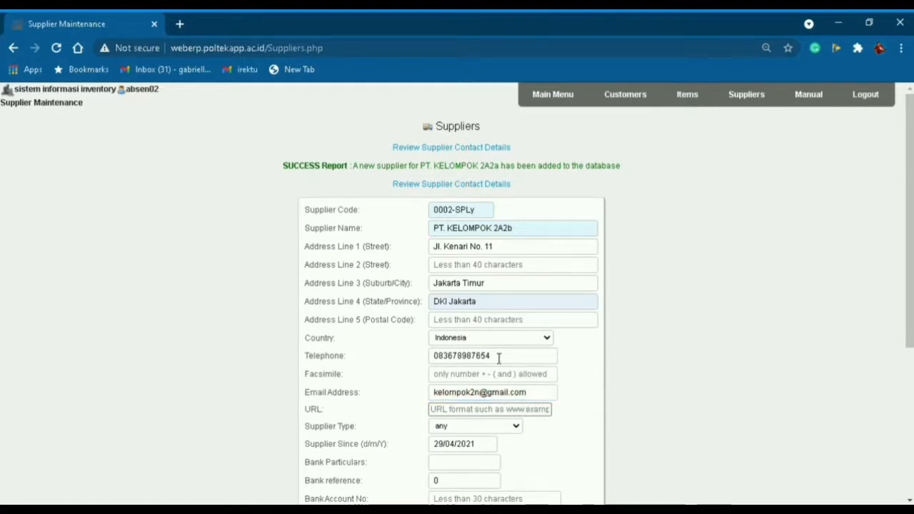
pyautogui.scroll(-2, 499, 358)
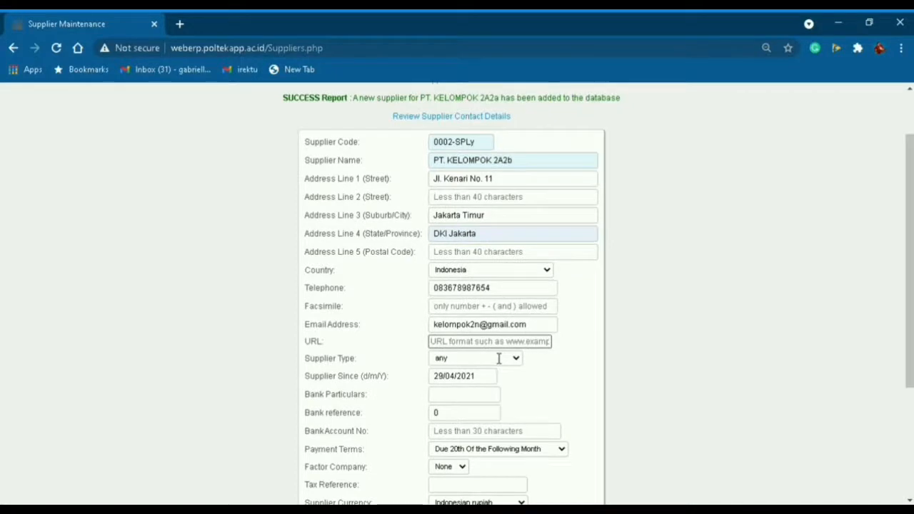
pyautogui.scroll(-1, 498, 358)
pyautogui.scroll(-2, 498, 358)
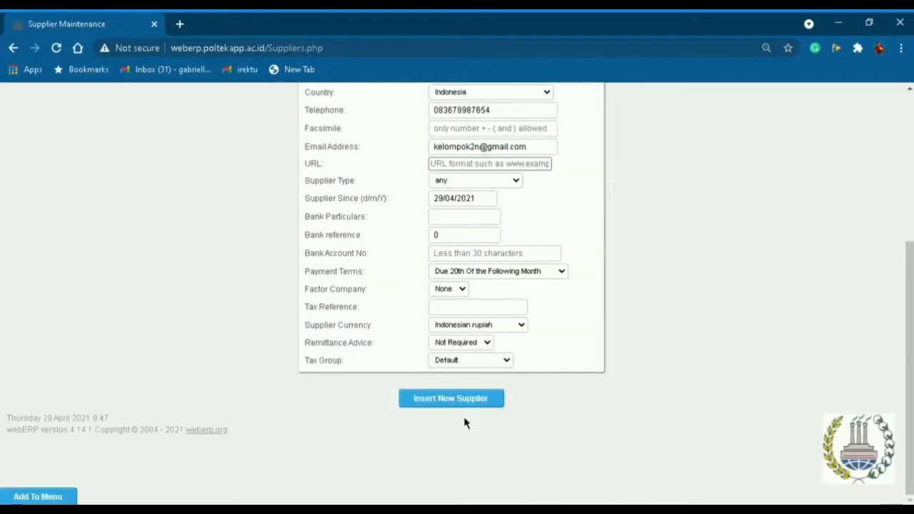
pyautogui.click(476, 401)
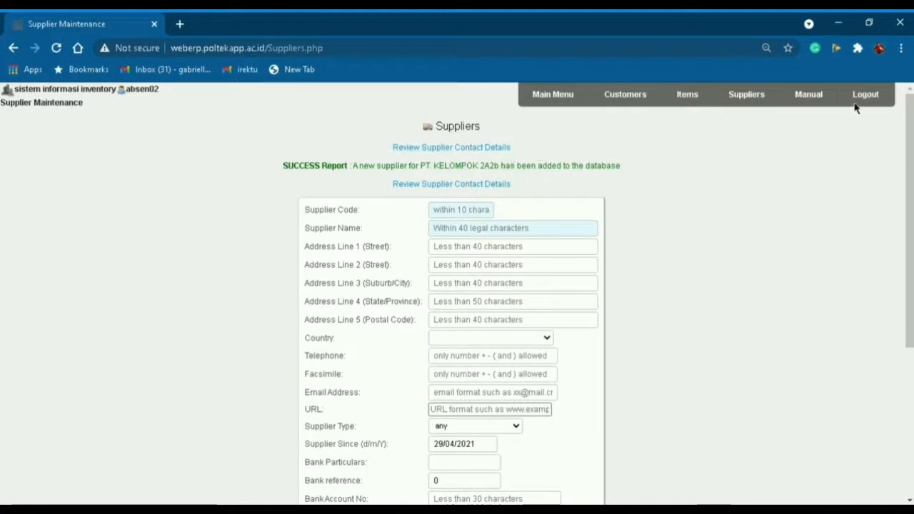
# Start new inventory item 0002-AF described as AIR PURIFIER PANASONIC in both descriptions.
pyautogui.click(553, 94)
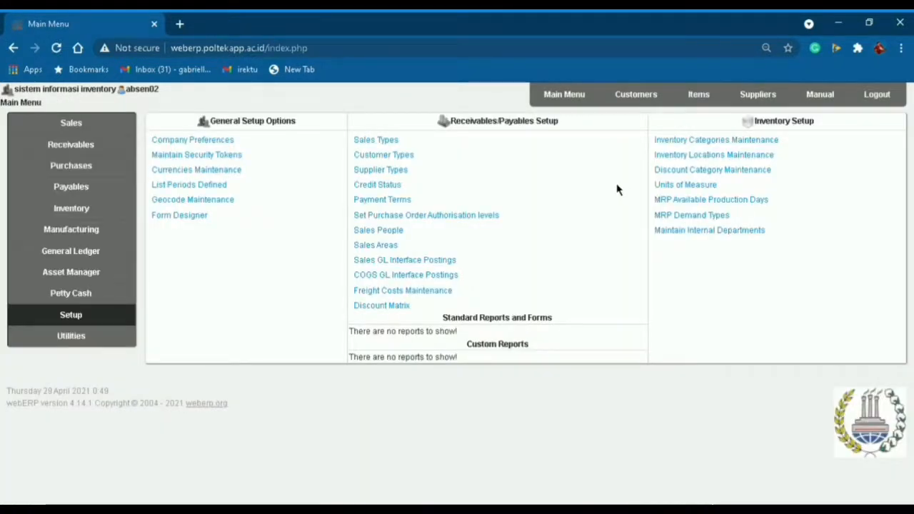
pyautogui.click(694, 98)
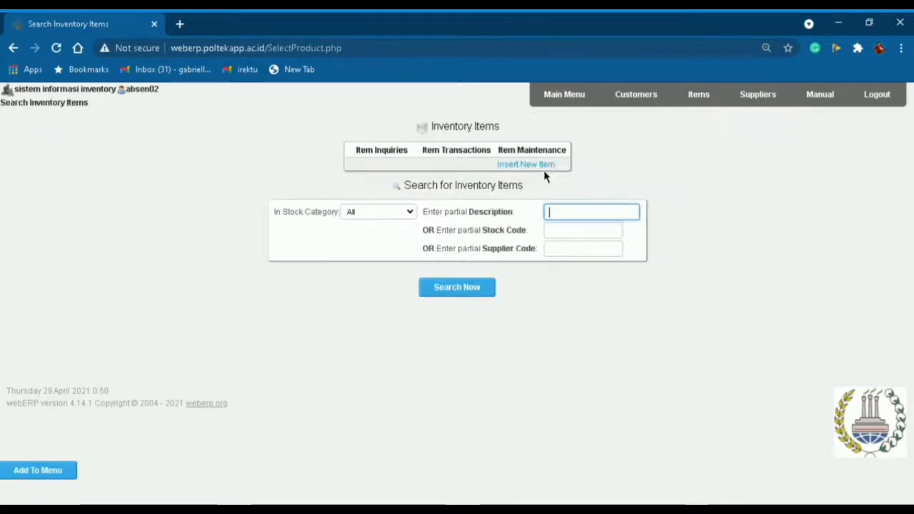
pyautogui.click(550, 167)
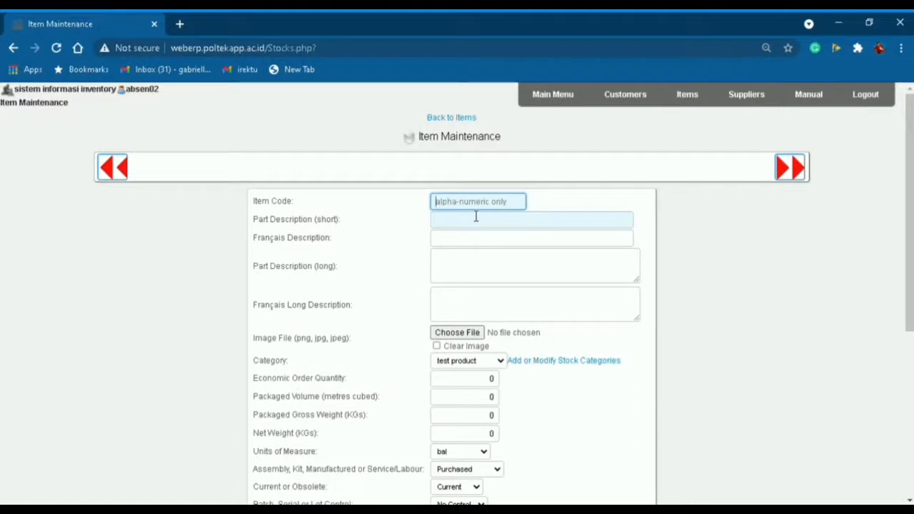
pyautogui.write('0002')
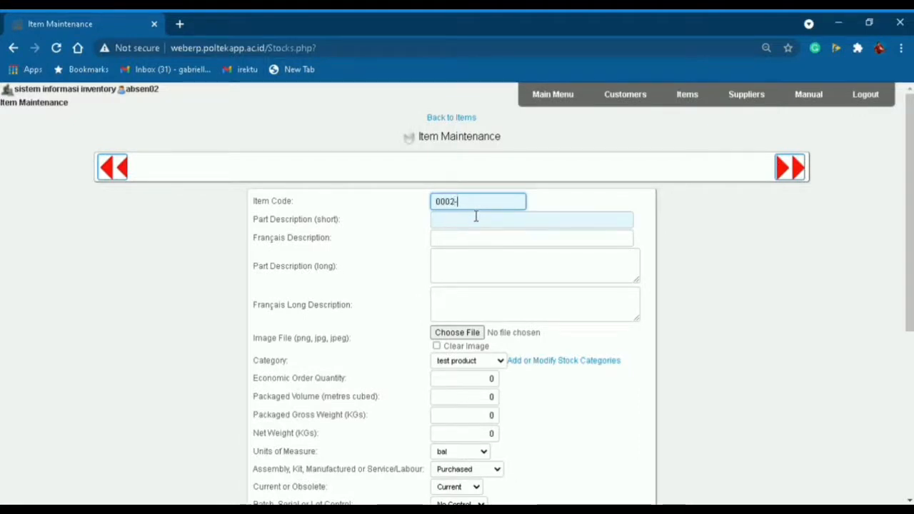
pyautogui.write('-AF')
pyautogui.click(482, 229)
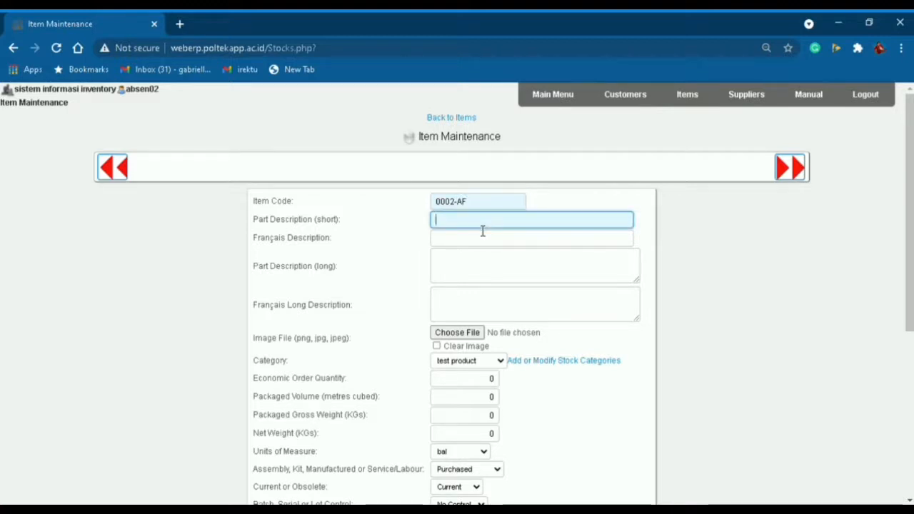
pyautogui.write('AIR')
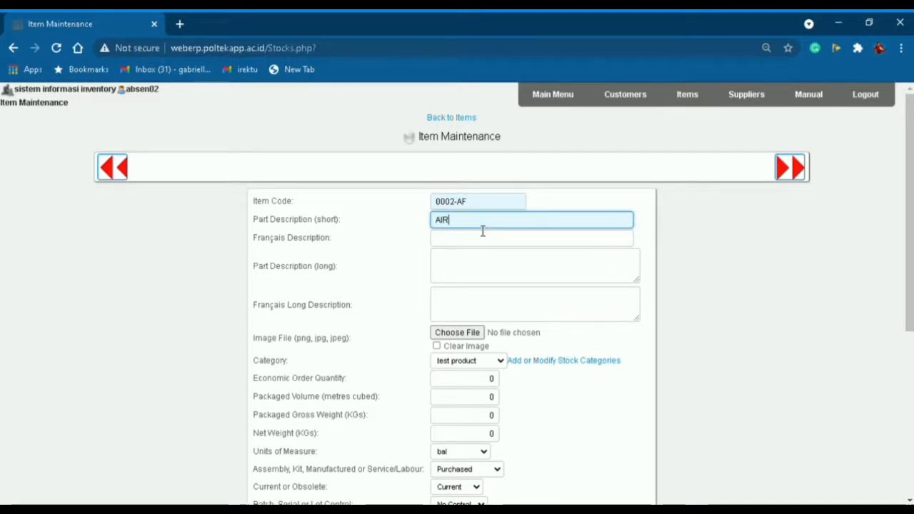
pyautogui.write(' PURI')
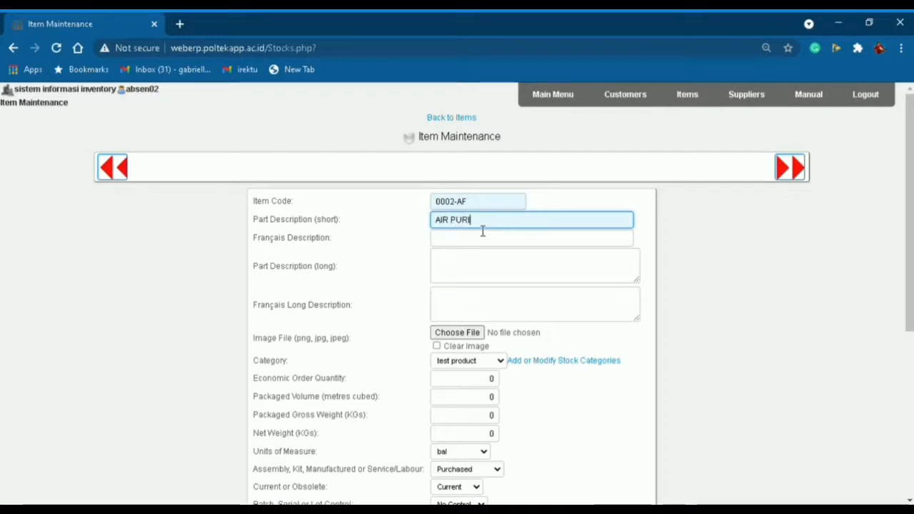
pyautogui.write('FIER')
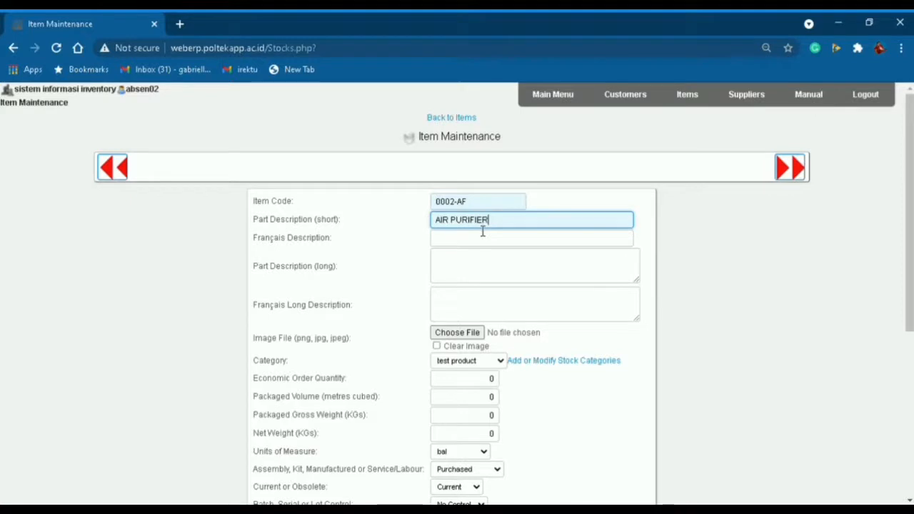
pyautogui.write(' PANASONIC')
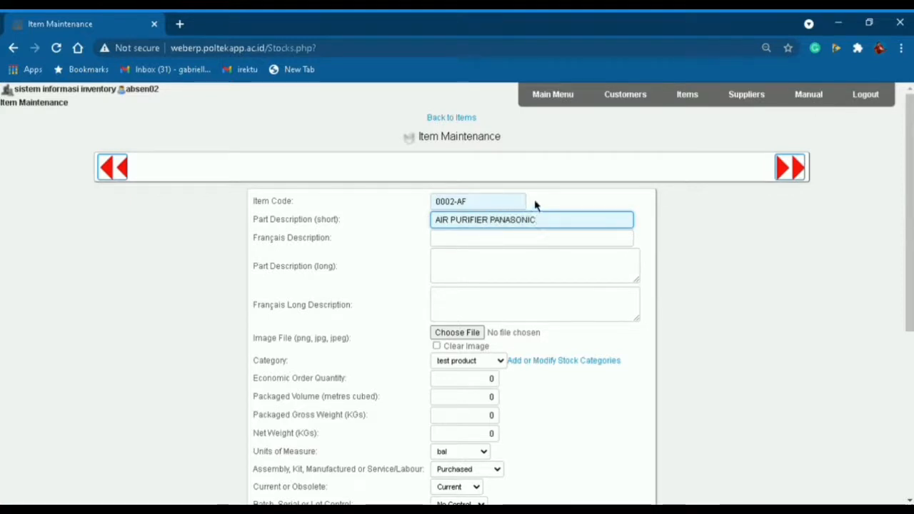
pyautogui.moveTo(561, 227); pyautogui.dragTo(446, 232)
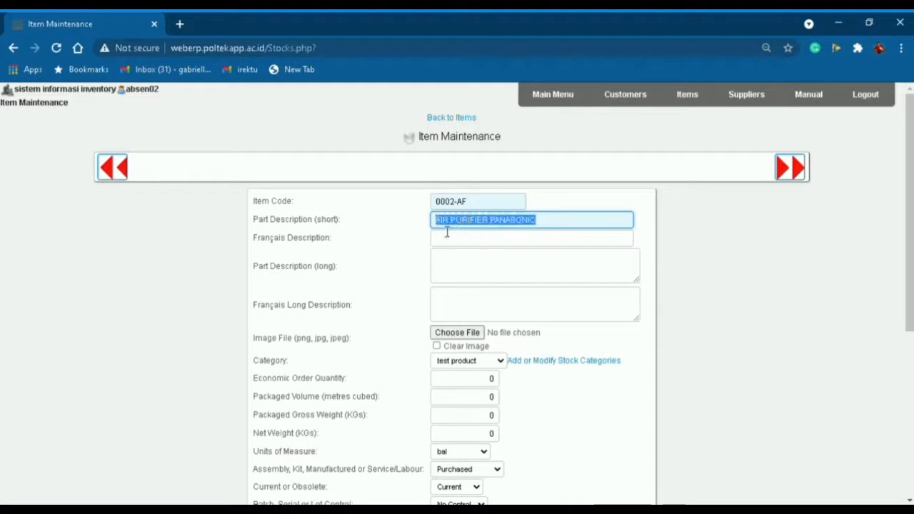
pyautogui.click(464, 268)
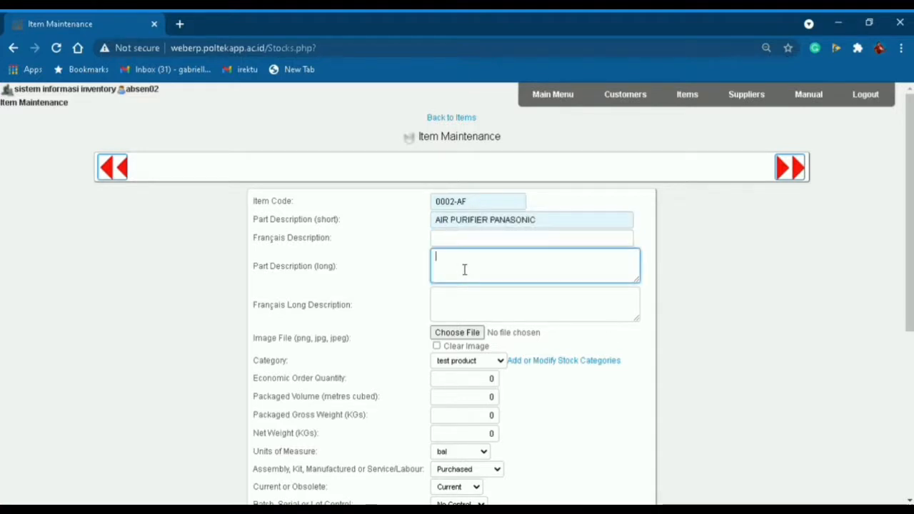
pyautogui.write('AIR PURIFIER PANASONIC')
# Set category ELEKTRONIK, unit UNIT and tax category Exempt, then insert the item.
pyautogui.scroll(-1, 460, 322)
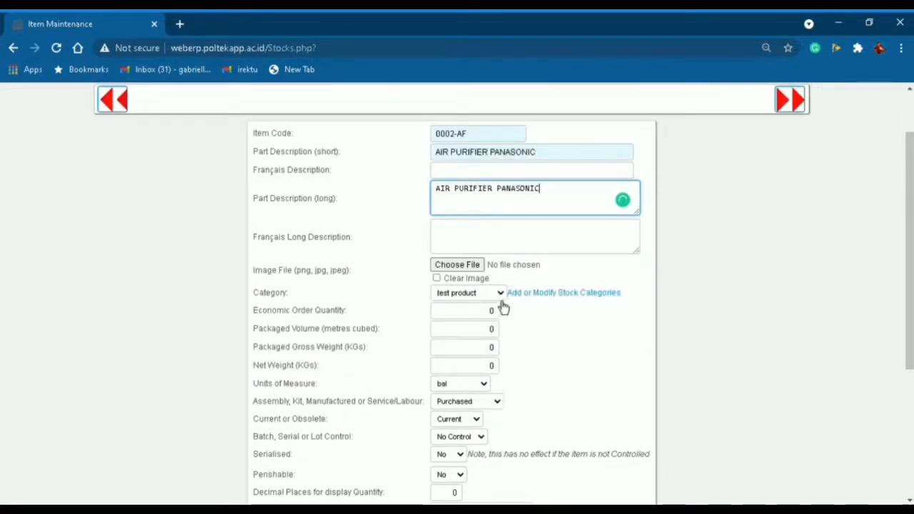
pyautogui.click(501, 299)
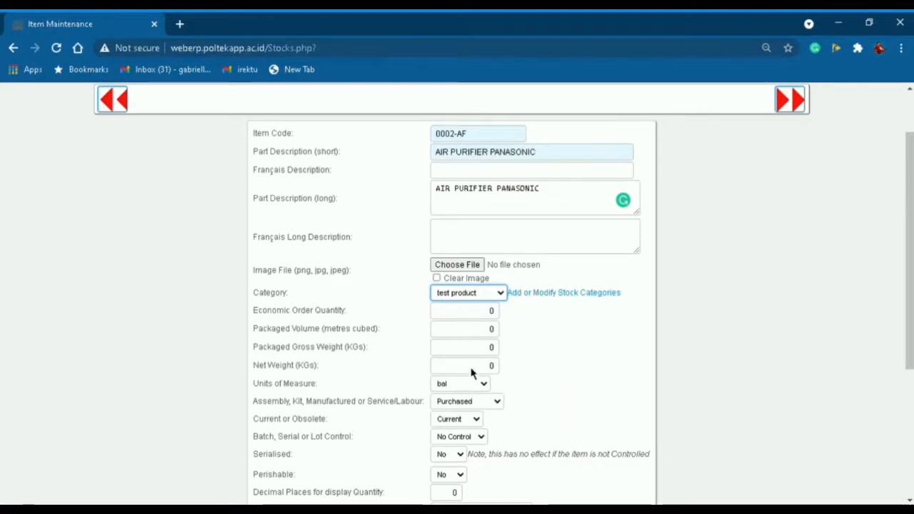
pyautogui.click(485, 321)
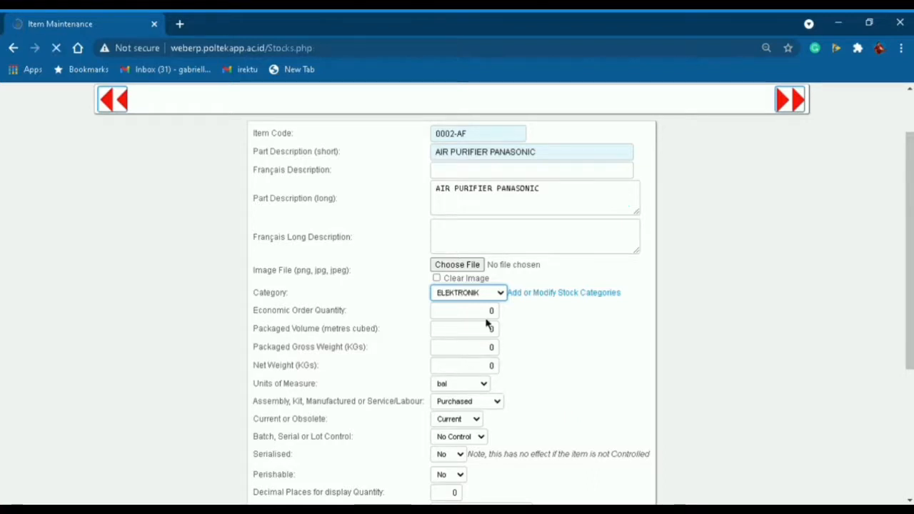
pyautogui.scroll(-1, 473, 400)
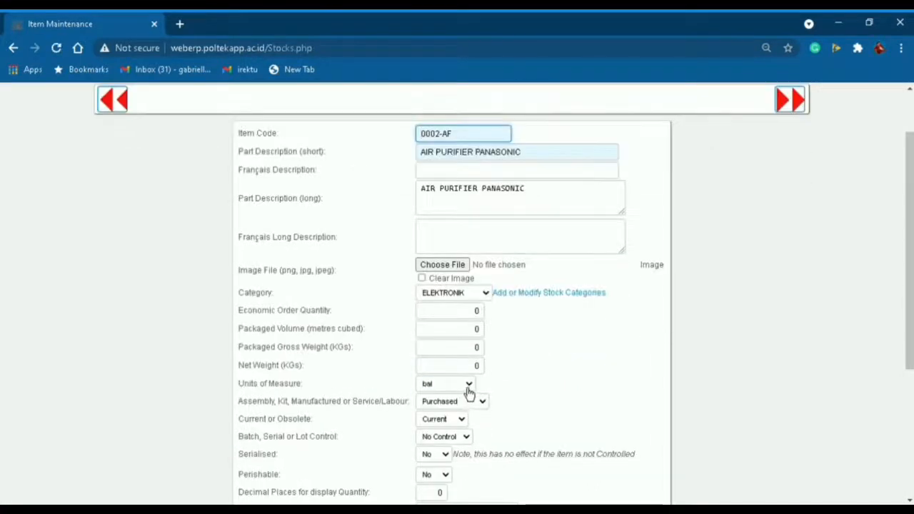
pyautogui.click(467, 386)
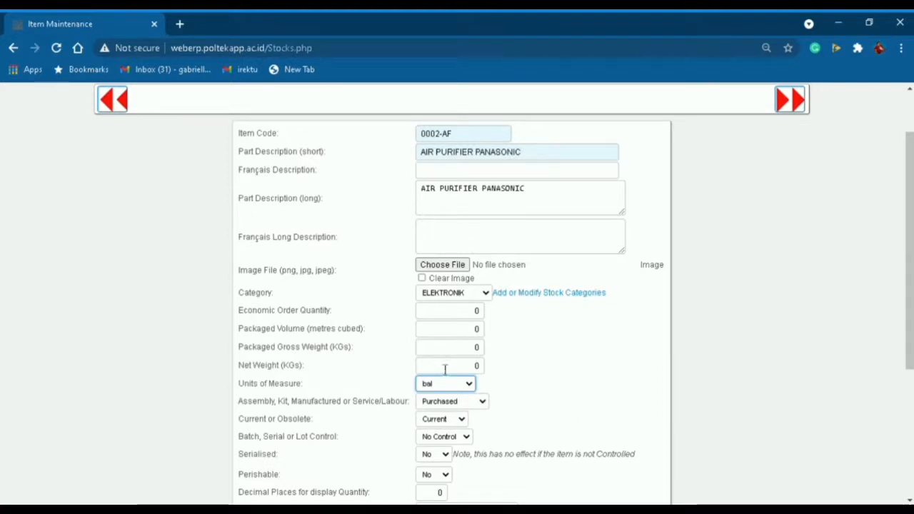
pyautogui.press('u')
pyautogui.scroll(-1, 453, 404)
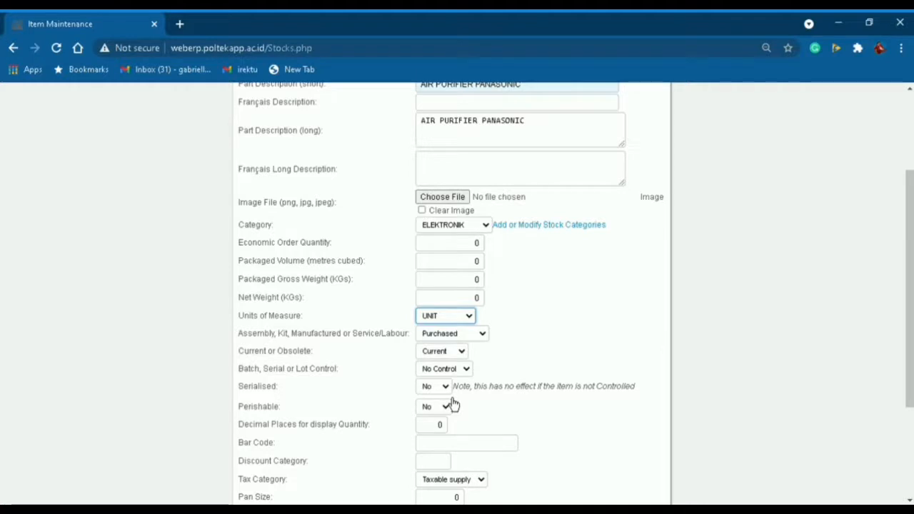
pyautogui.scroll(-1, 452, 404)
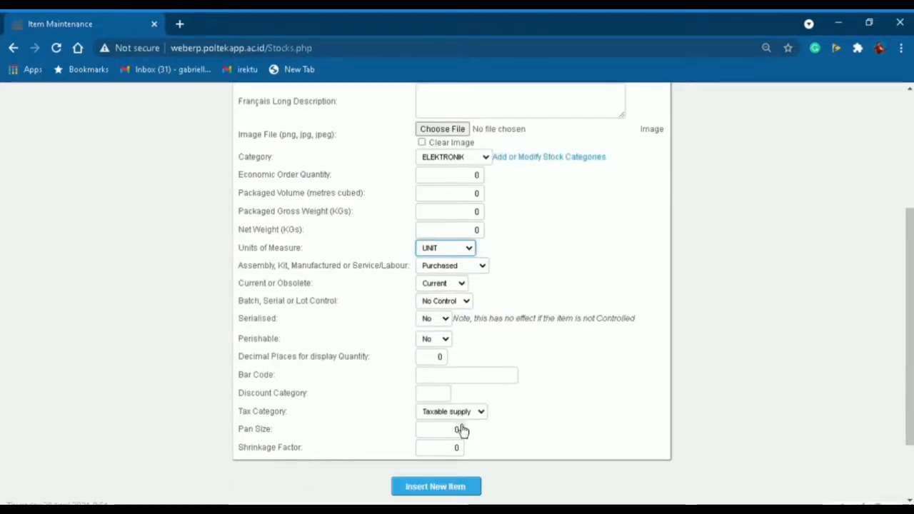
pyautogui.click(459, 415)
pyautogui.scroll(2, 498, 367)
pyautogui.scroll(1, 498, 370)
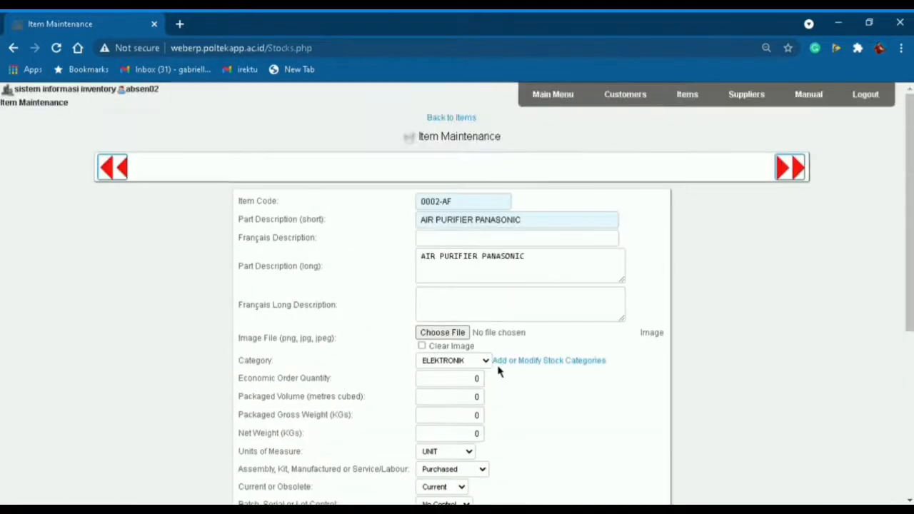
pyautogui.scroll(-1, 504, 375)
pyautogui.scroll(-1, 498, 371)
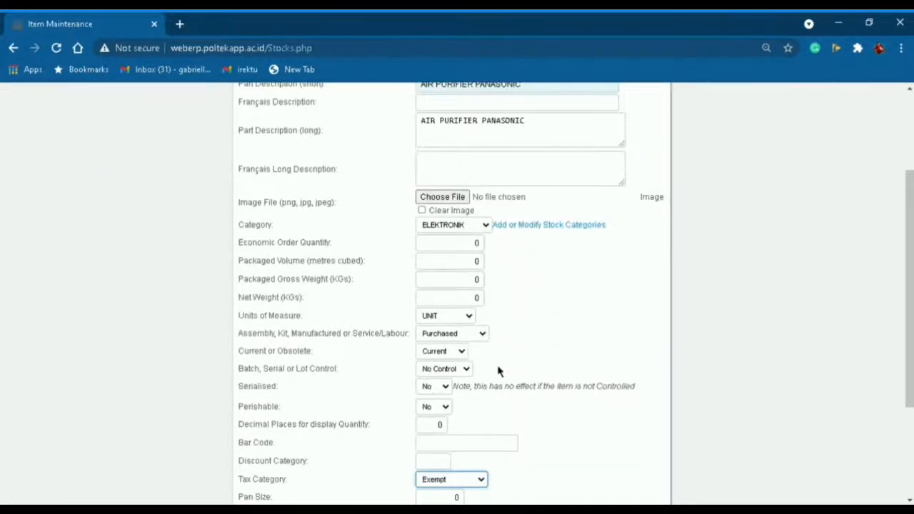
pyautogui.scroll(-1, 498, 371)
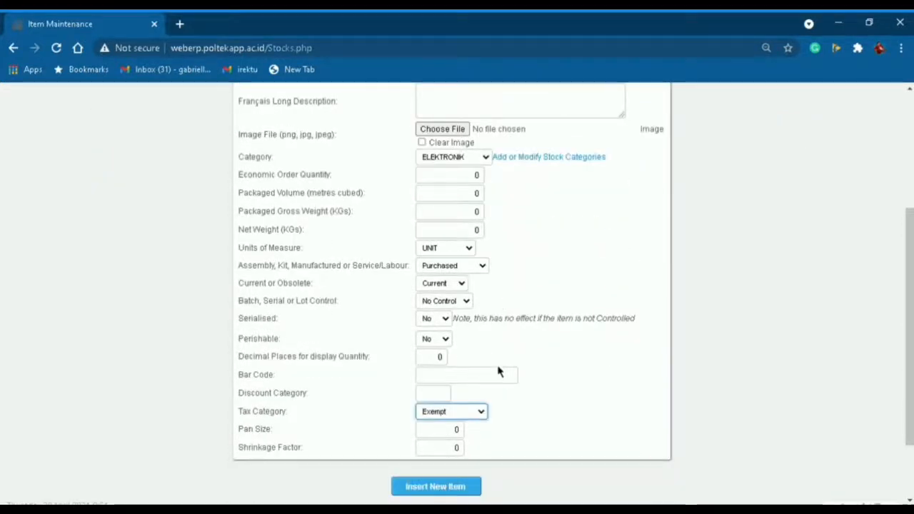
pyautogui.scroll(-1, 499, 371)
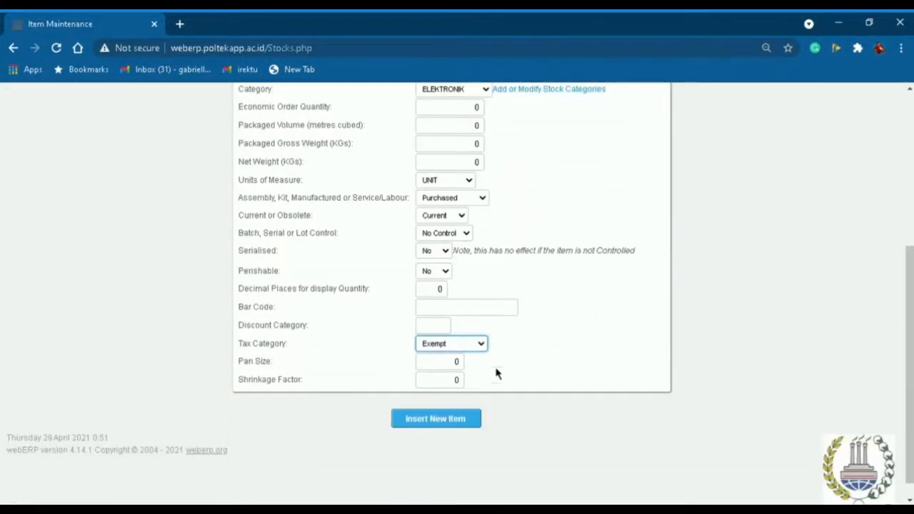
pyautogui.click(438, 420)
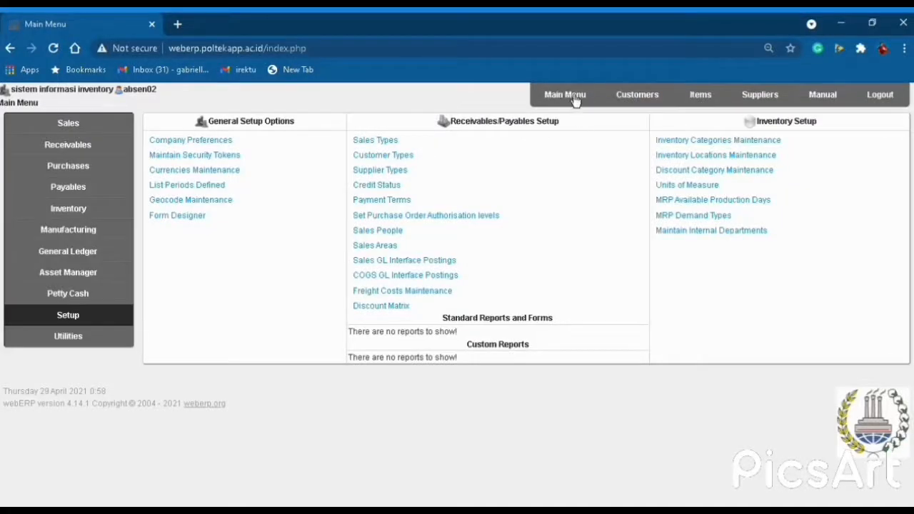
# Begin a purchase order for PT. KELOMPOK 2A2a delivering to WAREHOUSE M-KELOMPOK 2A2 and go to line items.
pyautogui.click(541, 105)
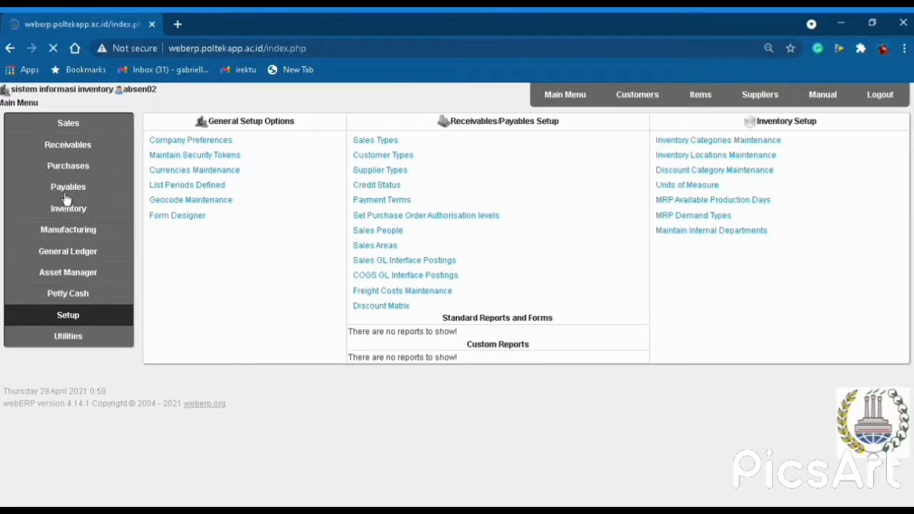
pyautogui.click(81, 170)
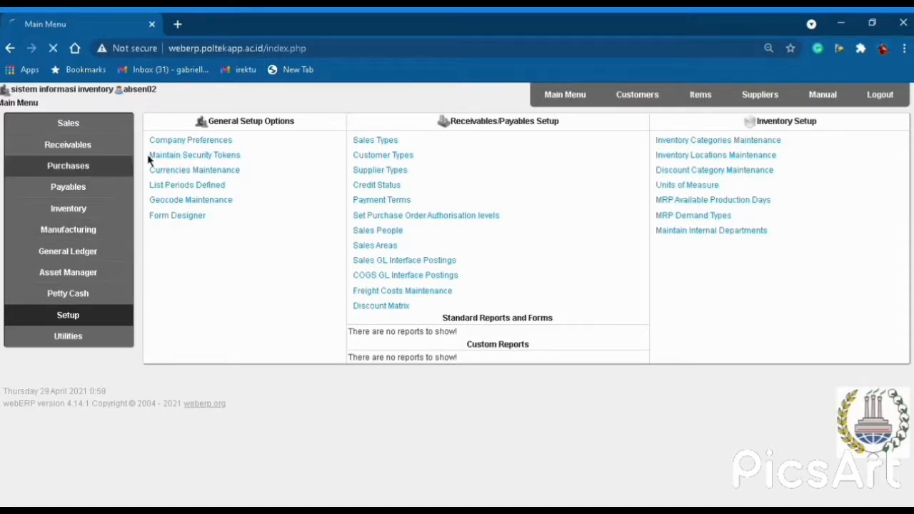
pyautogui.click(197, 141)
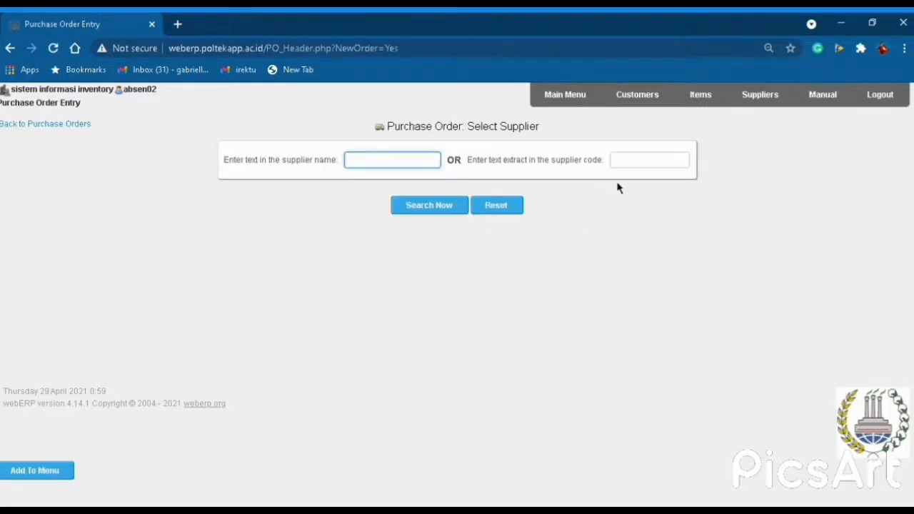
pyautogui.click(445, 212)
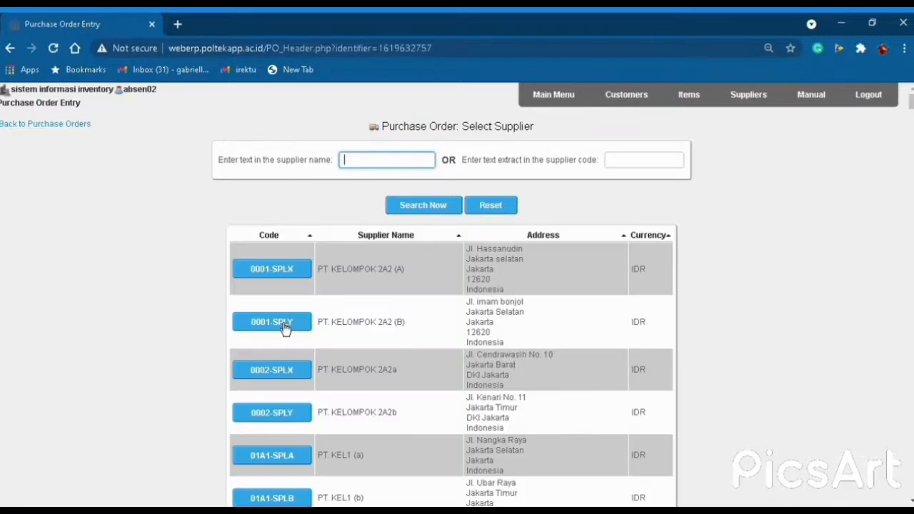
pyautogui.click(285, 379)
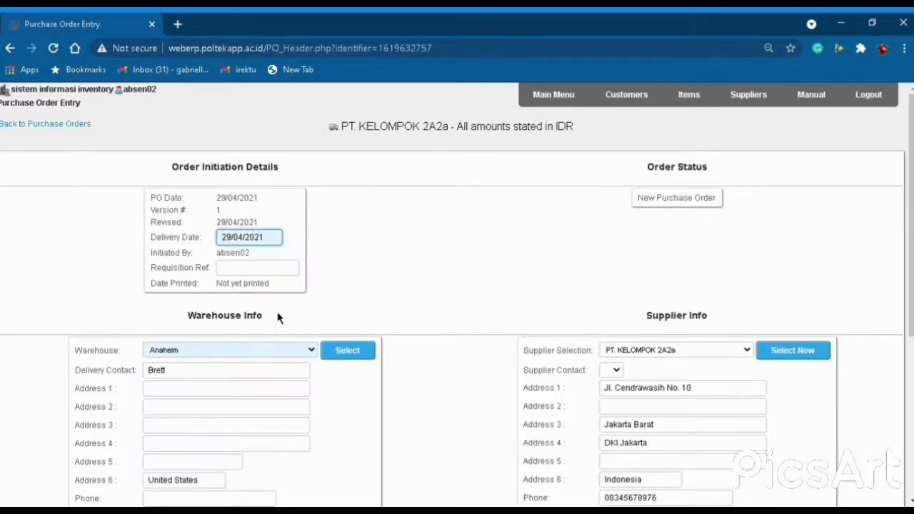
pyautogui.scroll(-1, 278, 318)
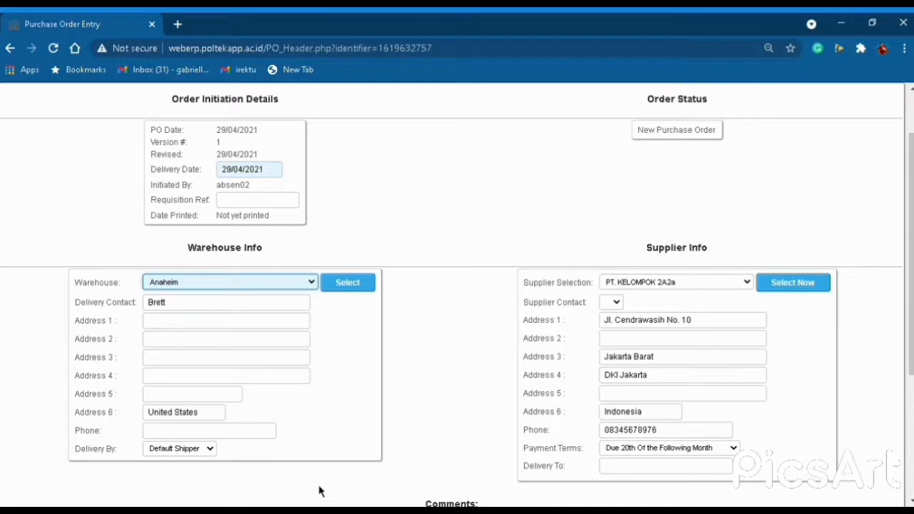
pyautogui.click(252, 443)
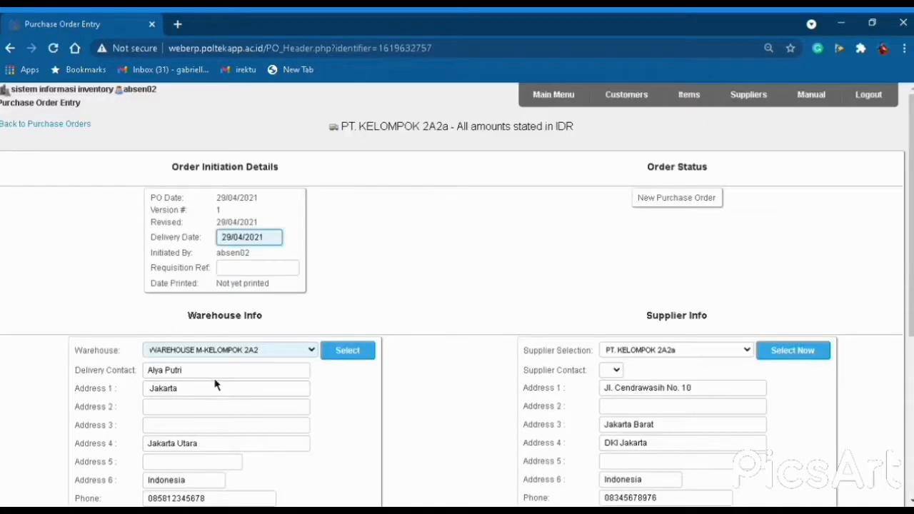
pyautogui.scroll(-3, 216, 386)
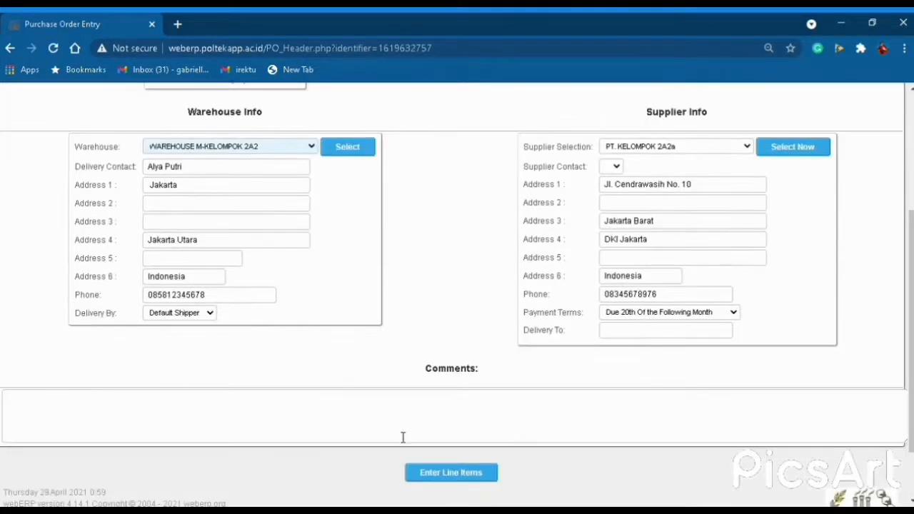
pyautogui.click(481, 482)
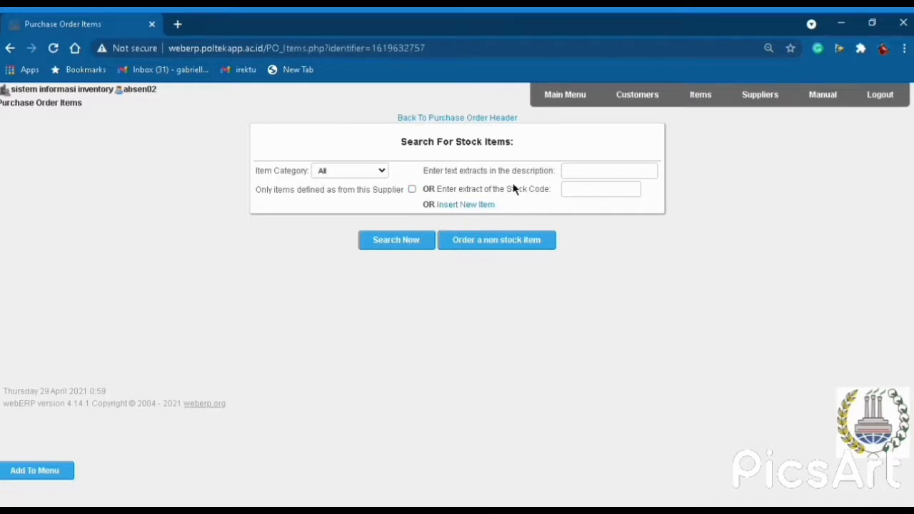
# Order AIR PURIFIER 20, CONE 50, KOMPUTER DELL 30 and SPEAKER JBL 60, adding them to the order.
pyautogui.click(395, 249)
pyautogui.scroll(-2, 309, 376)
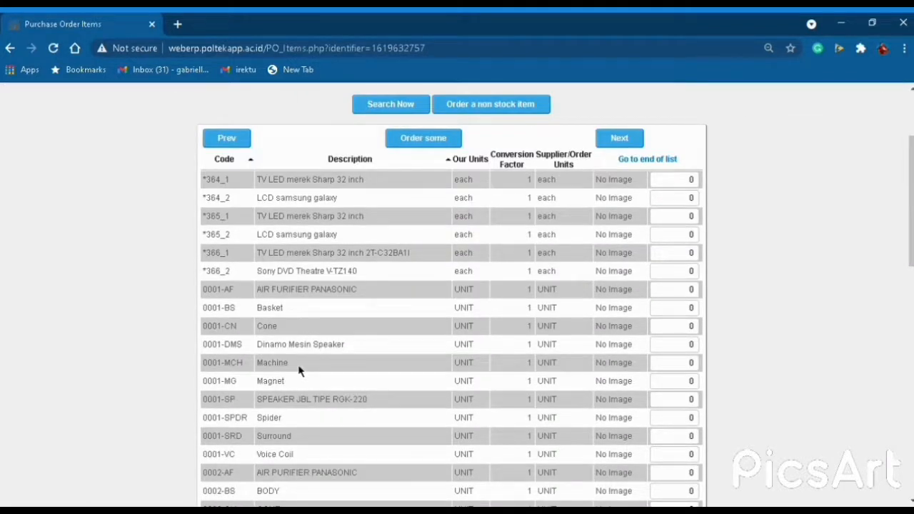
pyautogui.scroll(-1, 298, 370)
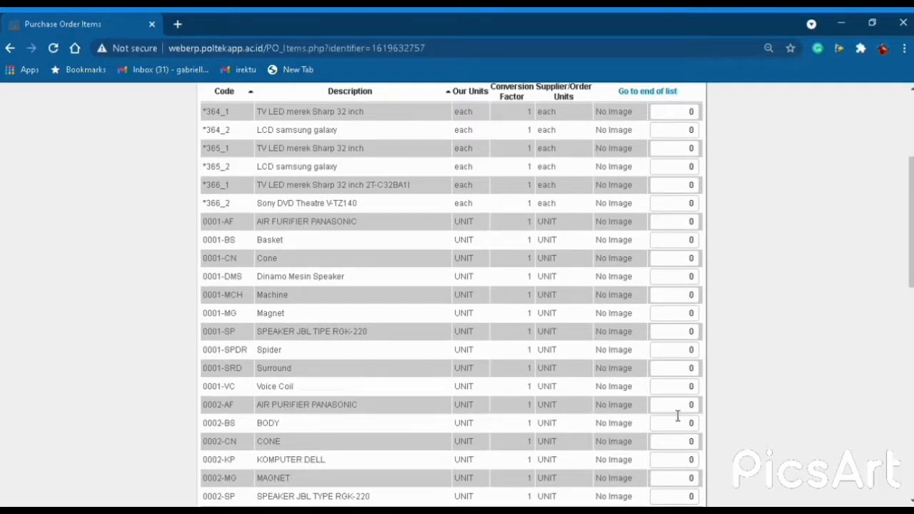
pyautogui.scroll(-1, 402, 258)
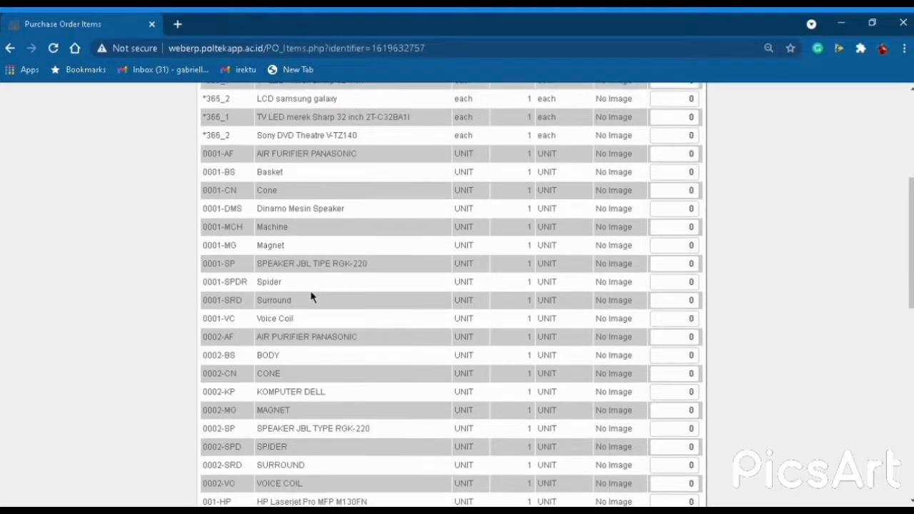
pyautogui.scroll(2, 375, 334)
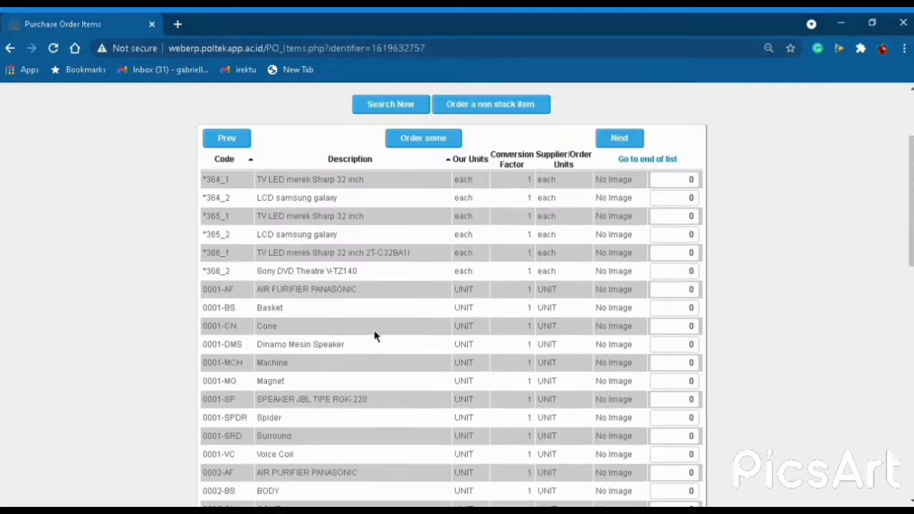
pyautogui.scroll(-1, 376, 335)
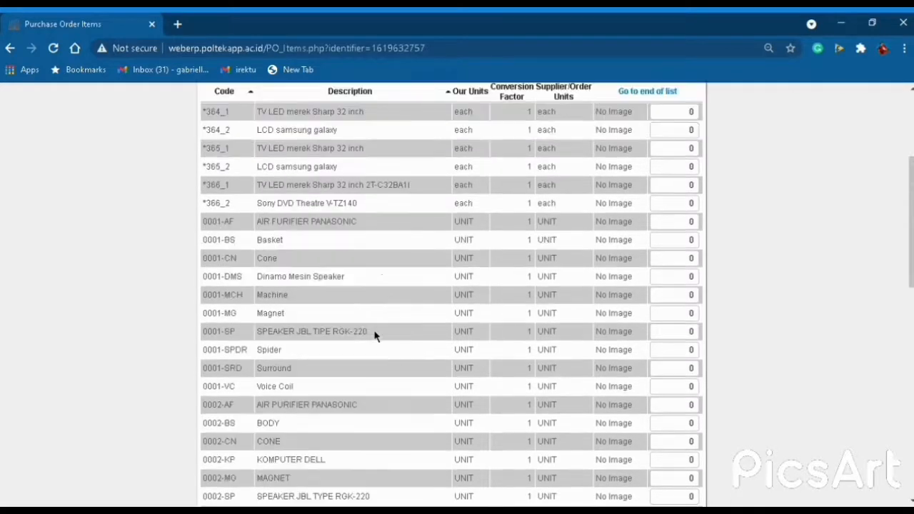
pyautogui.click(686, 405)
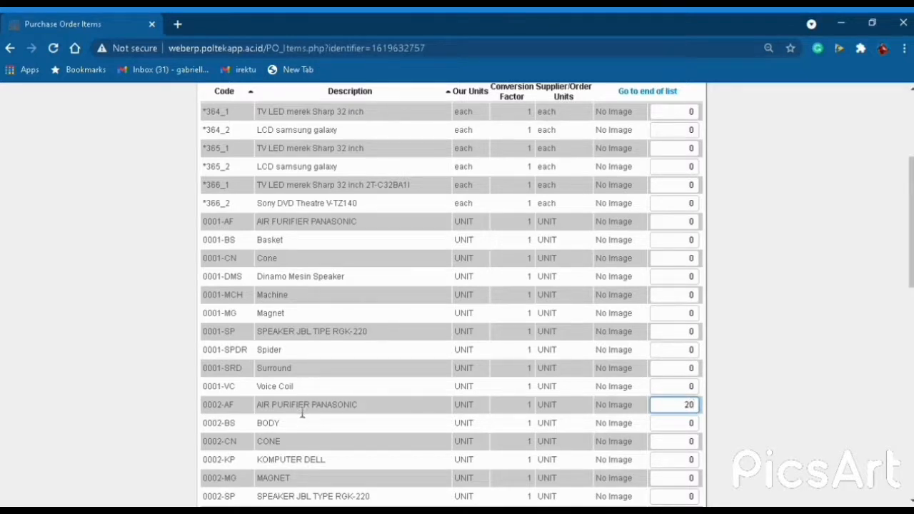
pyautogui.scroll(-1, 346, 471)
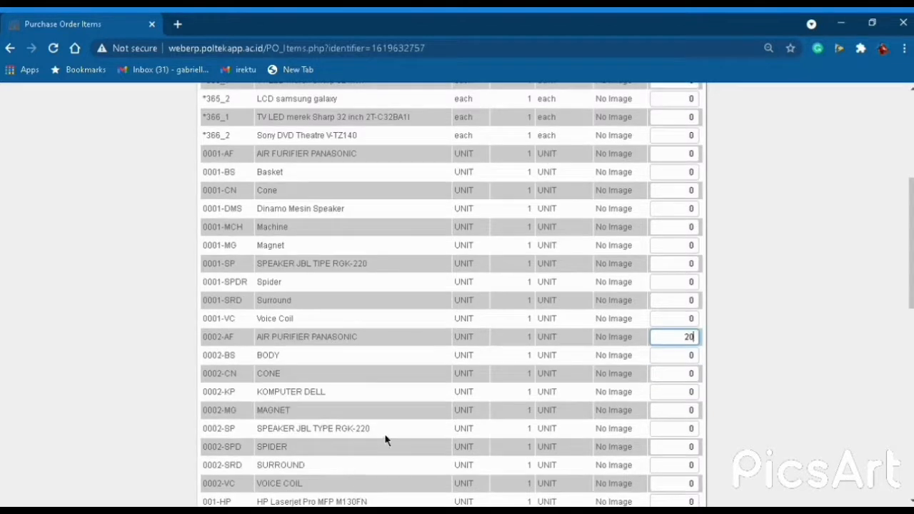
pyautogui.doubleClick(703, 434)
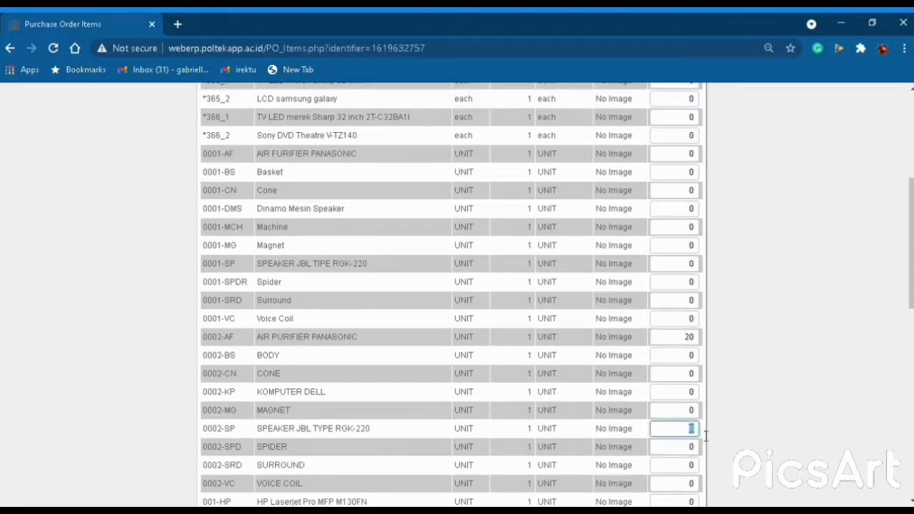
pyautogui.write('60')
pyautogui.doubleClick(702, 378)
pyautogui.write('5')
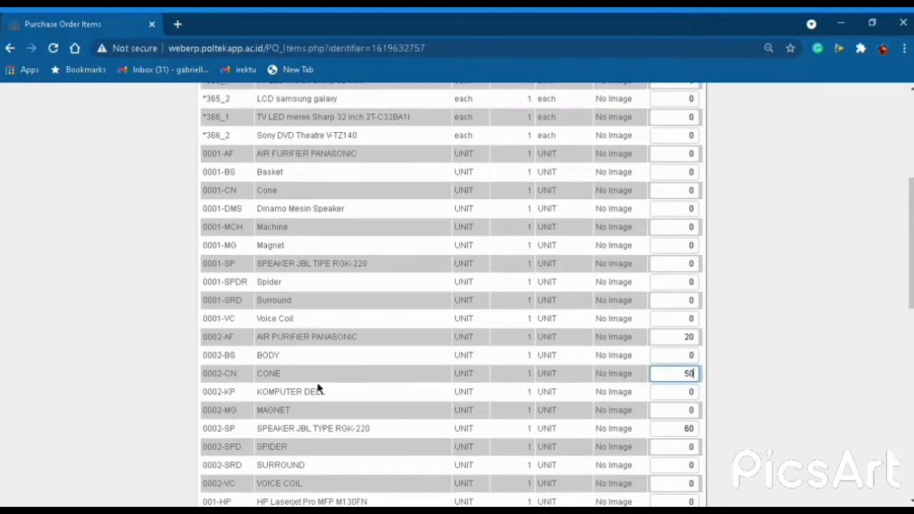
pyautogui.scroll(-1, 318, 389)
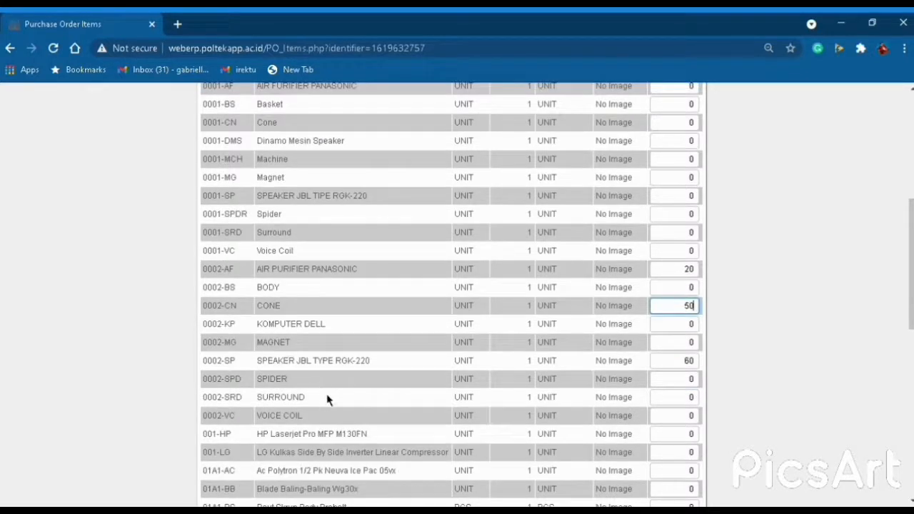
pyautogui.press('Tab')
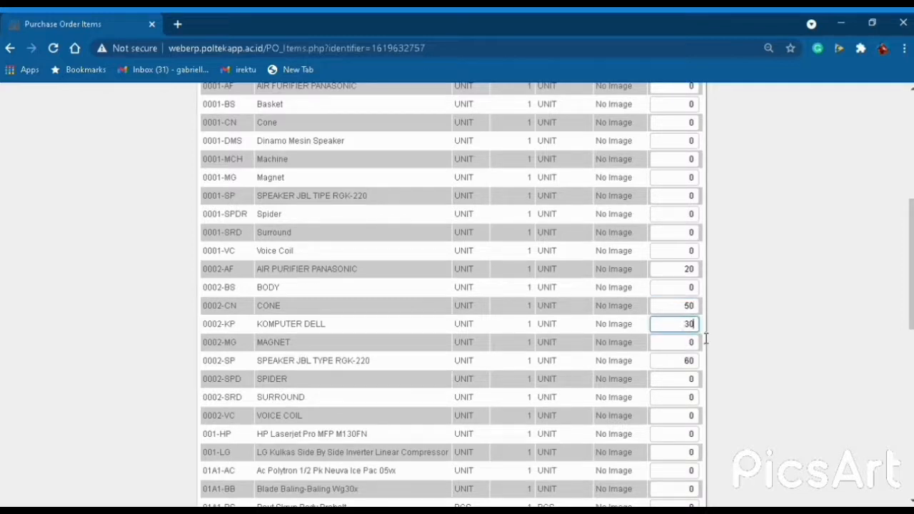
pyautogui.scroll(-8, 393, 365)
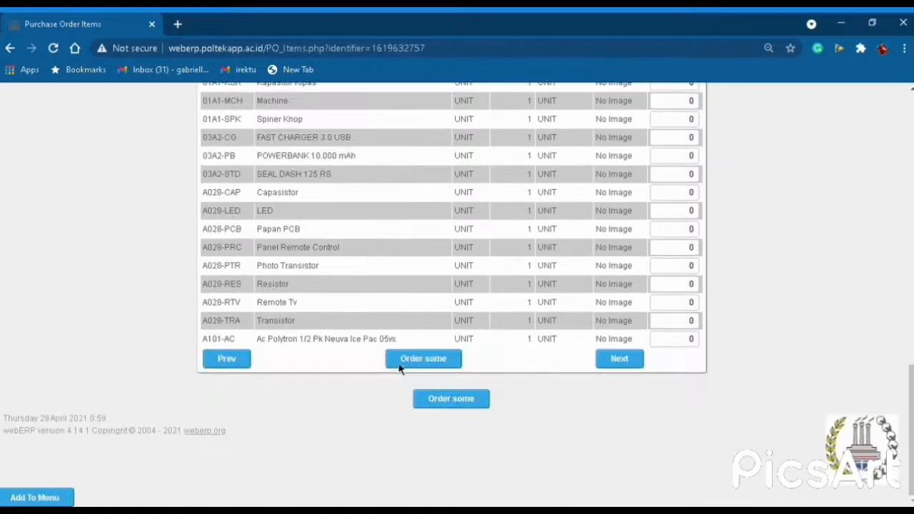
pyautogui.click(399, 368)
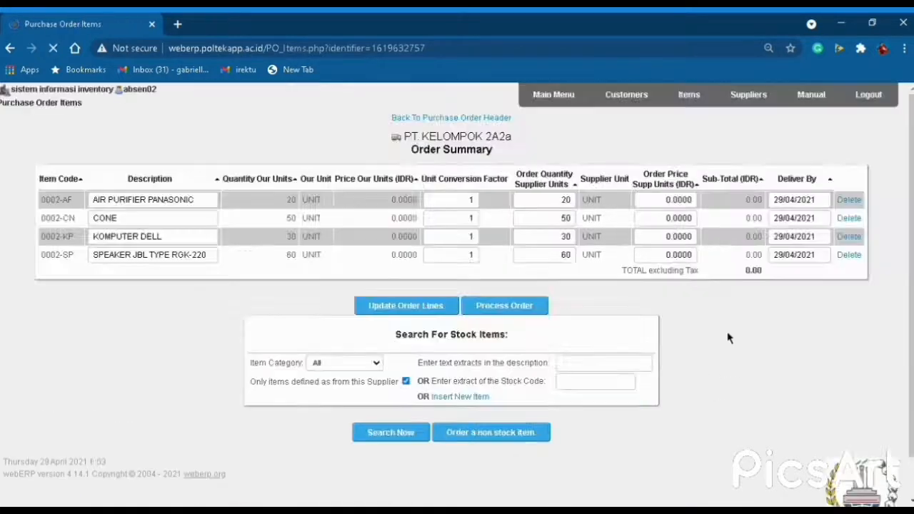
# Price all four lines at 10,000 for a 1,600,000.00 total and process the order.
pyautogui.click(671, 203)
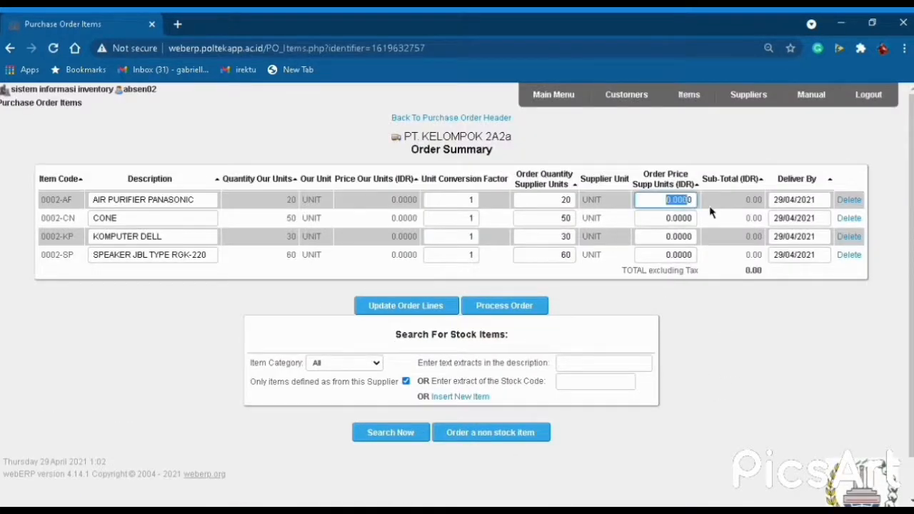
pyautogui.write('100')
pyautogui.click(675, 218)
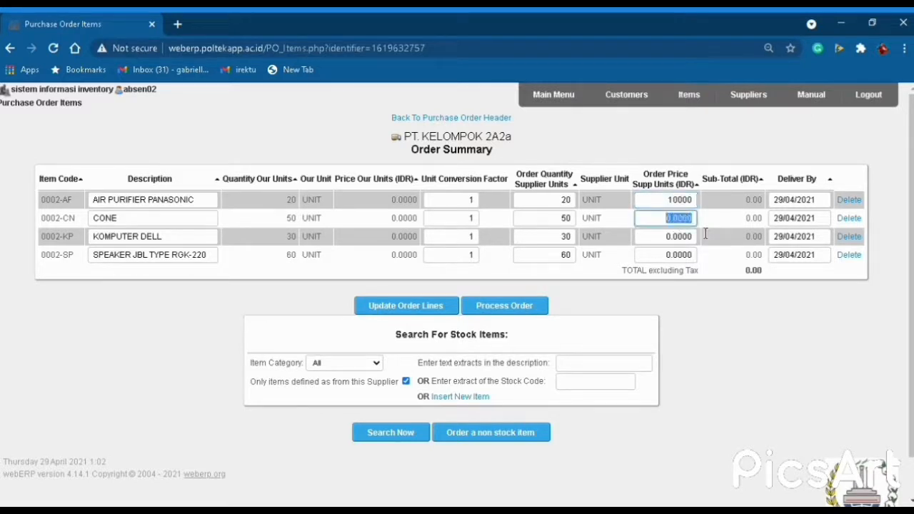
pyautogui.write('10000')
pyautogui.click(674, 241)
pyautogui.write('10000')
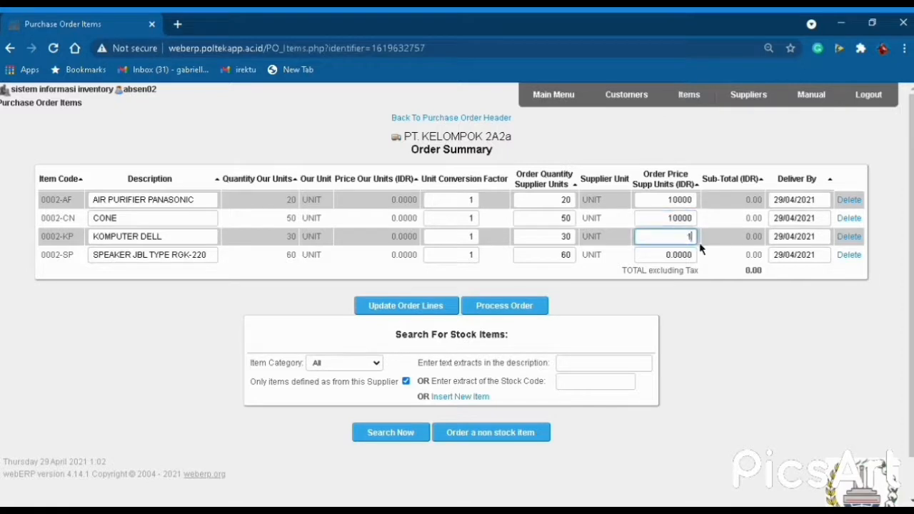
pyautogui.click(675, 257)
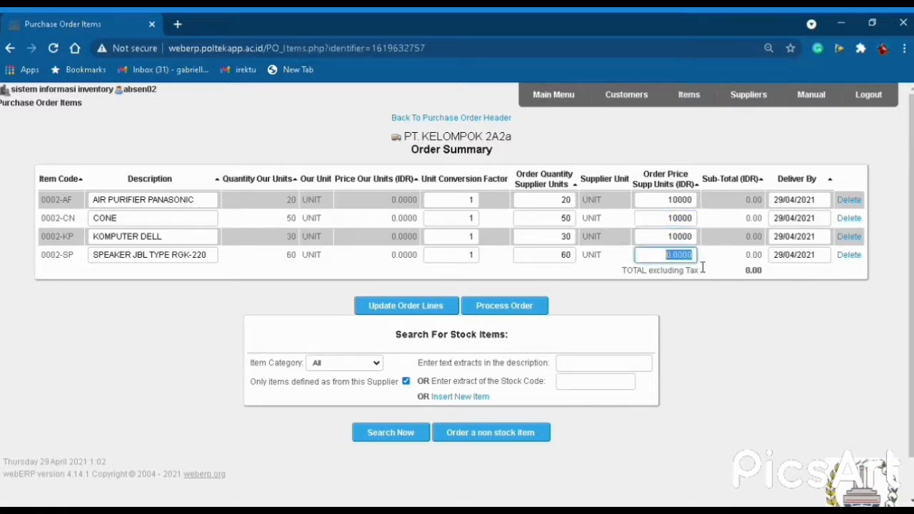
pyautogui.write('100')
pyautogui.click(424, 311)
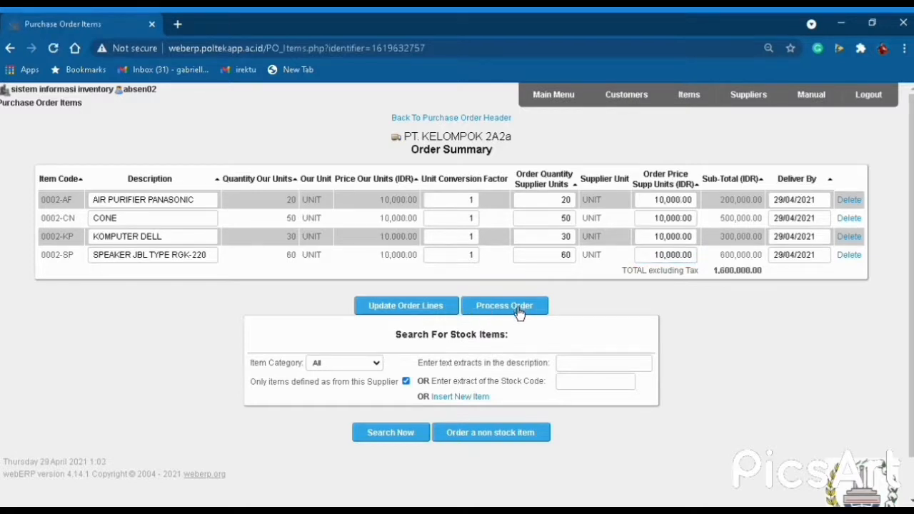
pyautogui.click(518, 308)
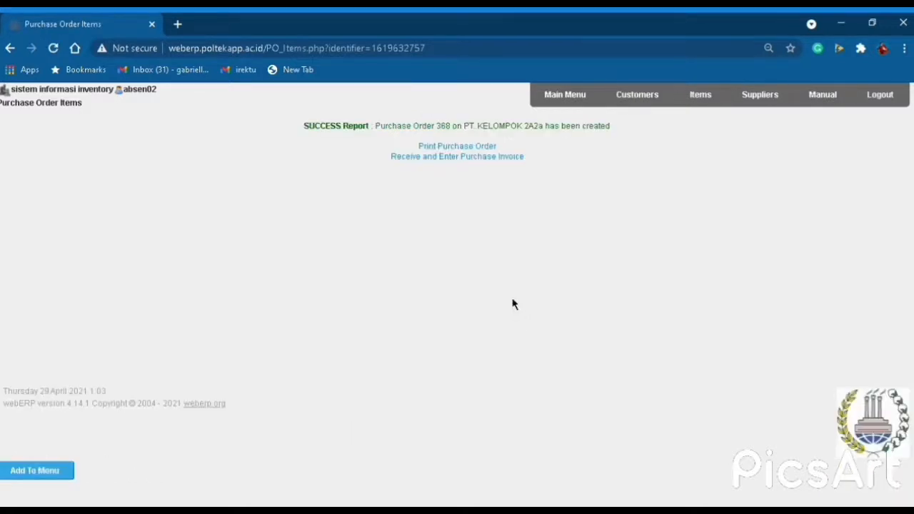
# Print the purchase order with amounts shown and open the downloaded PDF.
pyautogui.click(459, 147)
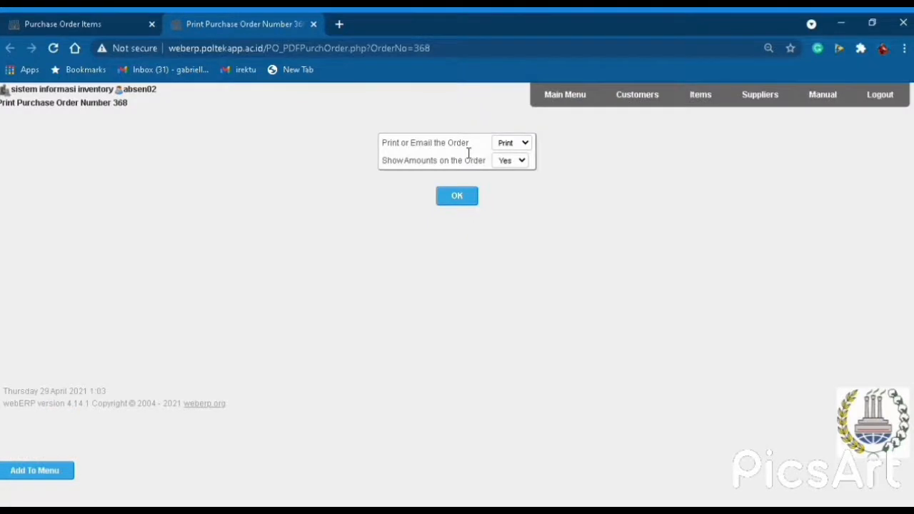
pyautogui.click(470, 203)
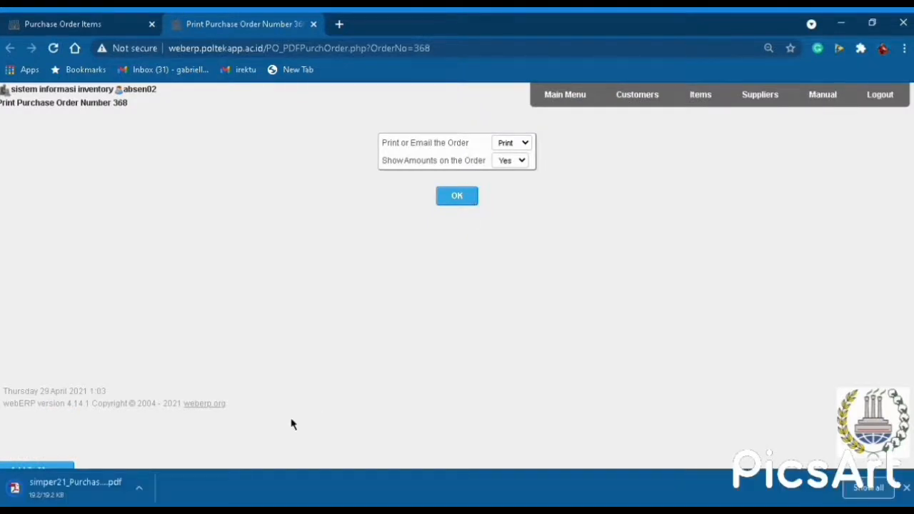
pyautogui.click(56, 488)
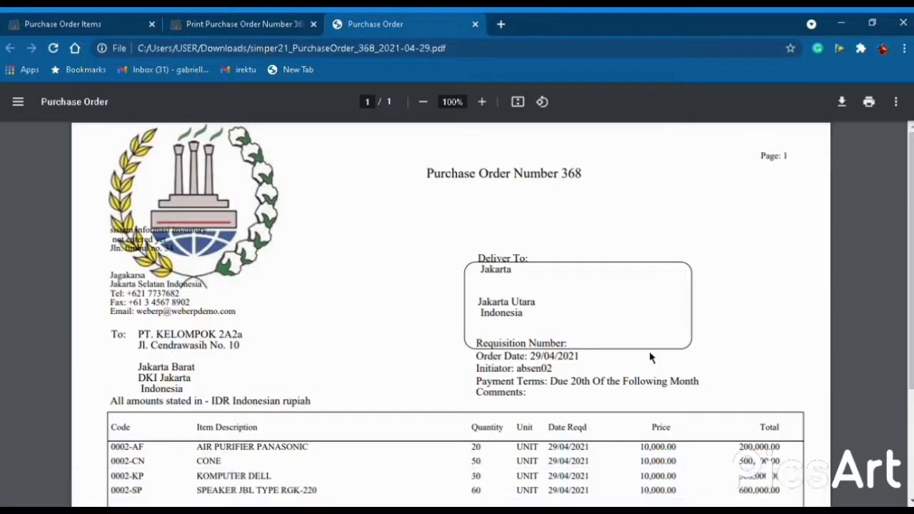
# Scroll through the PDF to check the line totals and order total.
pyautogui.scroll(-2, 536, 344)
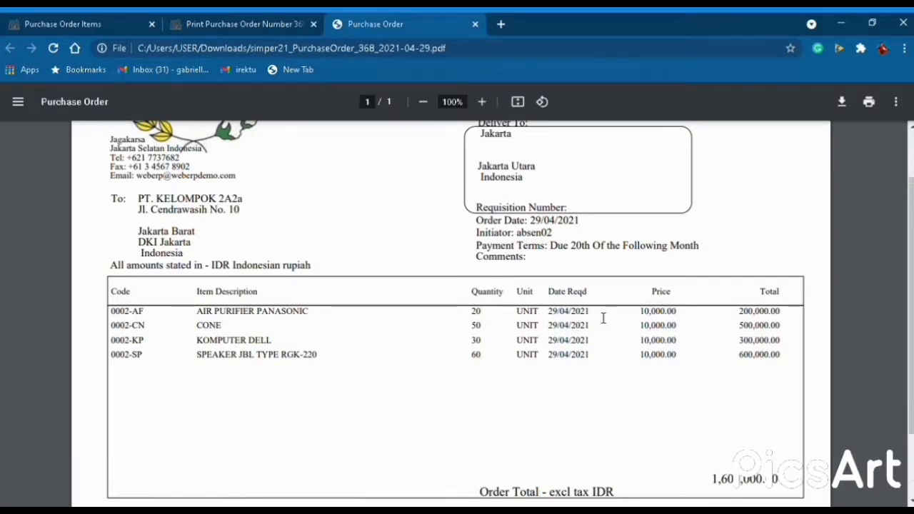
pyautogui.scroll(2, 603, 318)
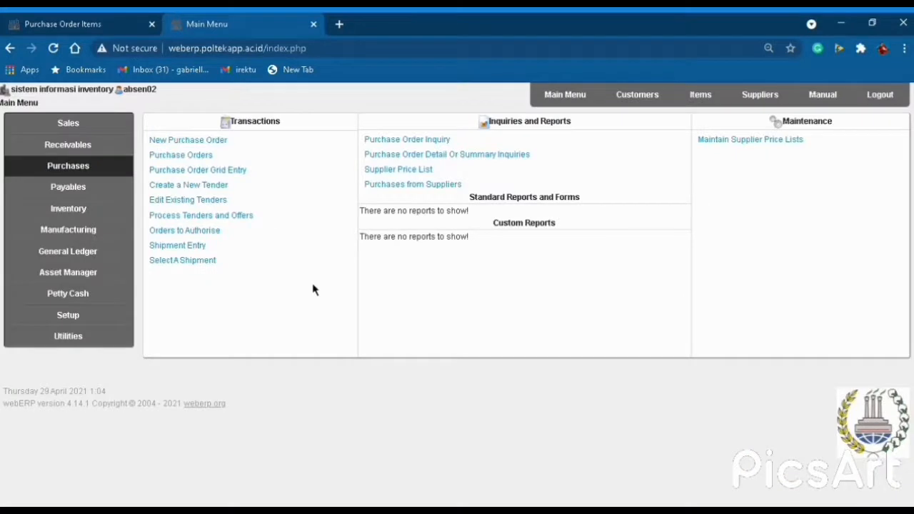
# Begin a purchase order for PT. KELOMPOK 2A2b delivering to WAREHOUSE M-KELOMPOK 2A2 and go to line items.
pyautogui.click(575, 94)
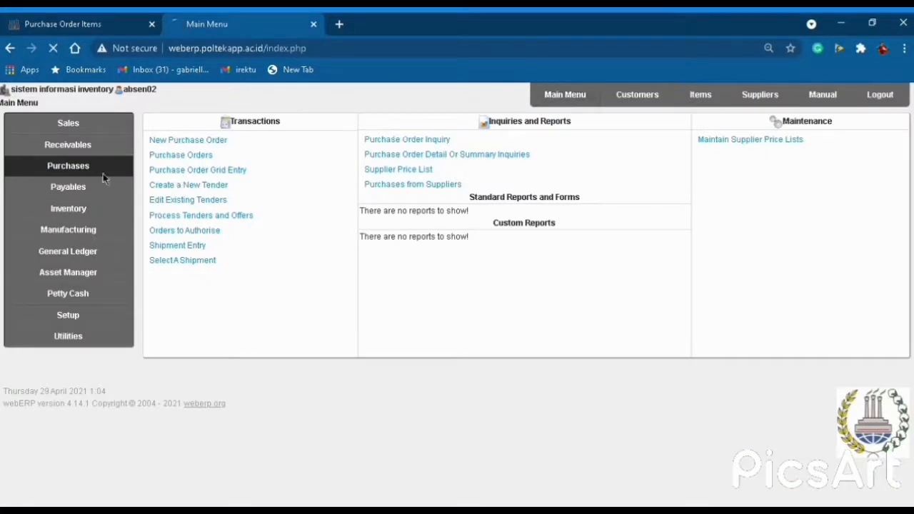
pyautogui.click(183, 142)
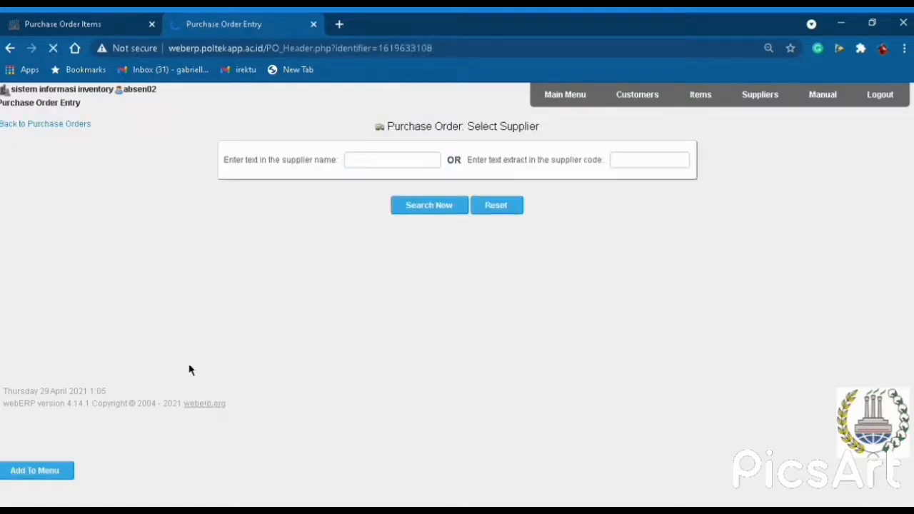
pyautogui.scroll(-1, 235, 381)
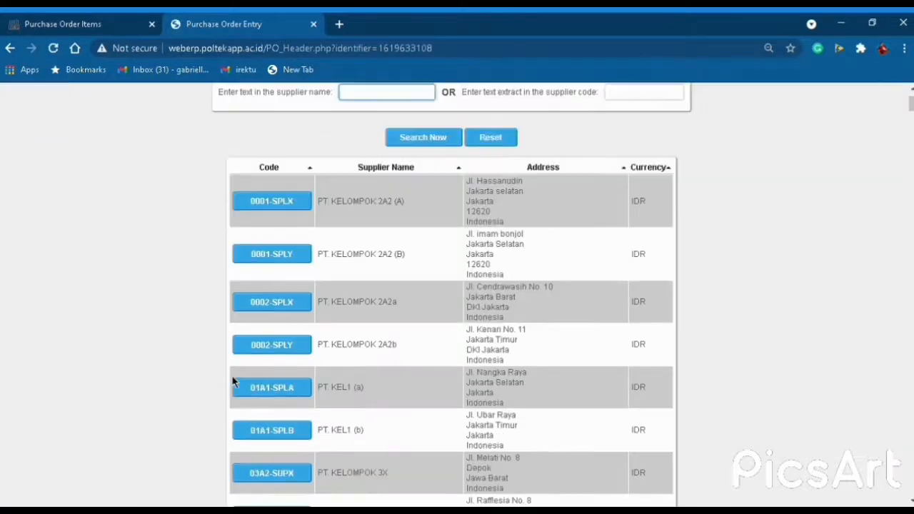
pyautogui.click(285, 347)
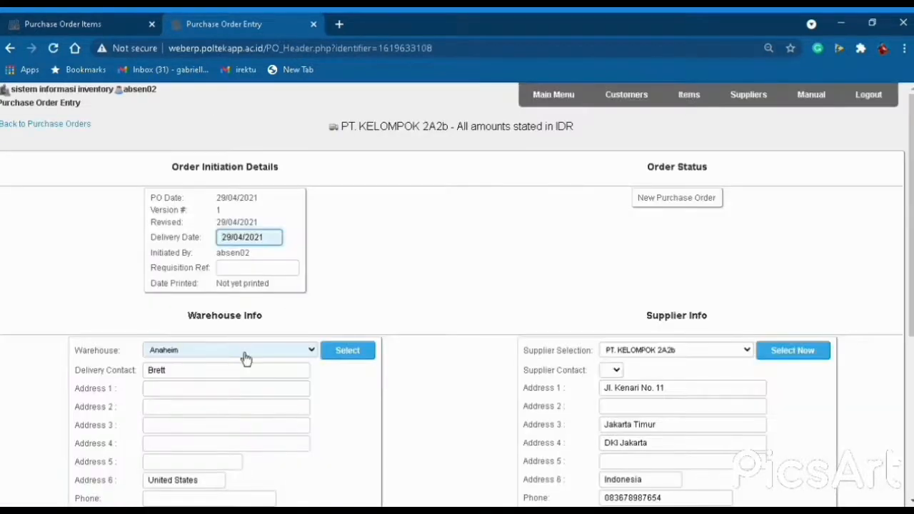
pyautogui.scroll(-1, 246, 358)
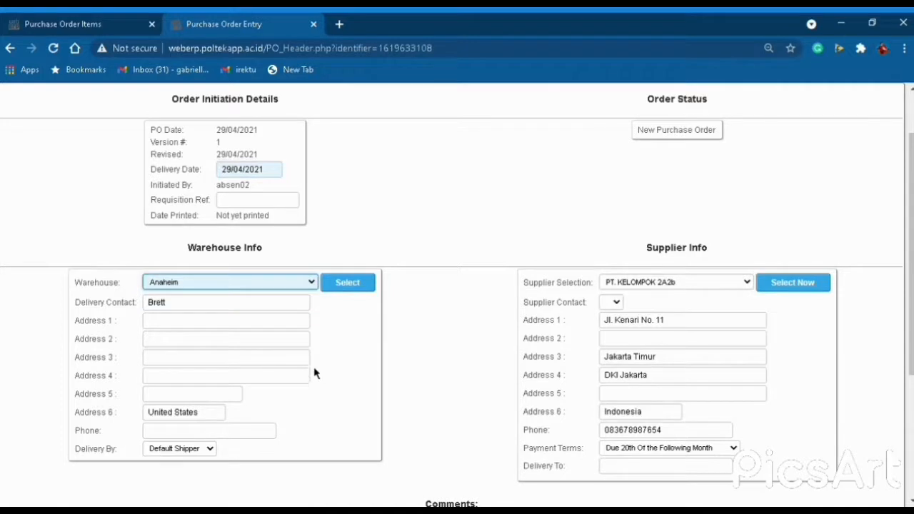
pyautogui.click(210, 433)
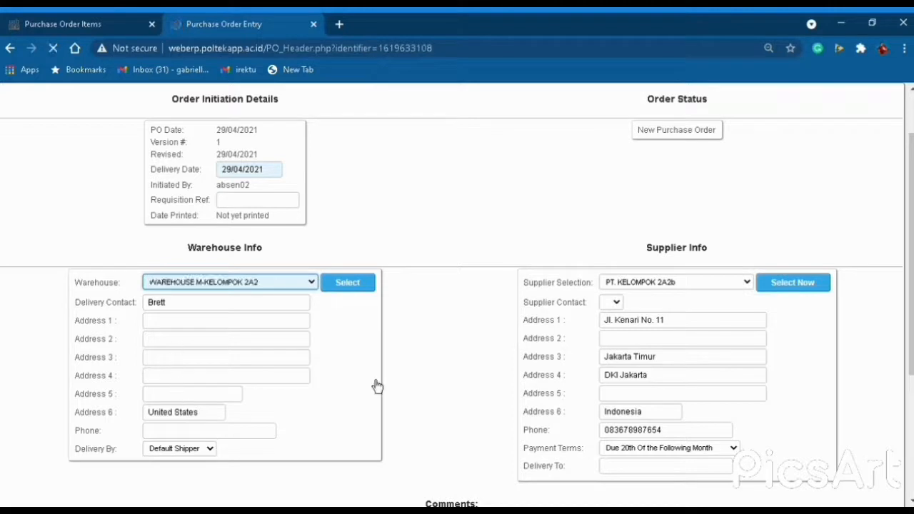
pyautogui.scroll(-4, 396, 392)
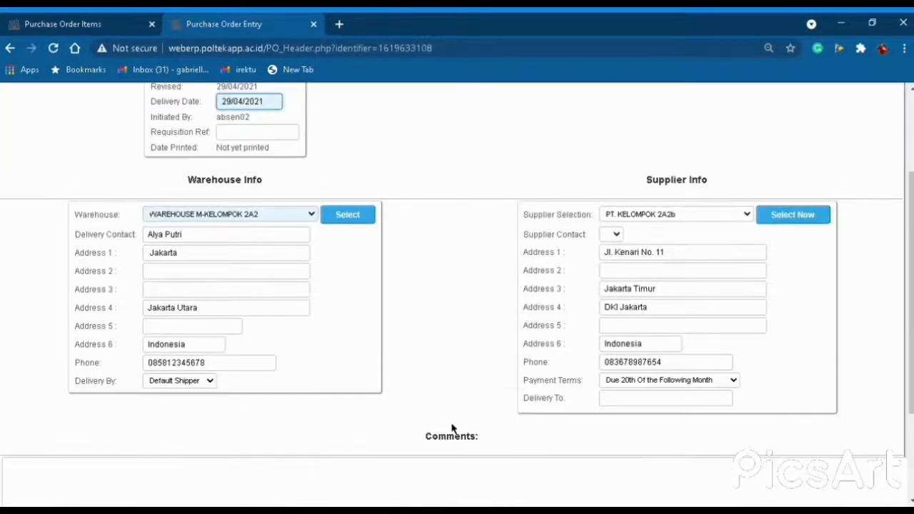
pyautogui.scroll(-1, 481, 454)
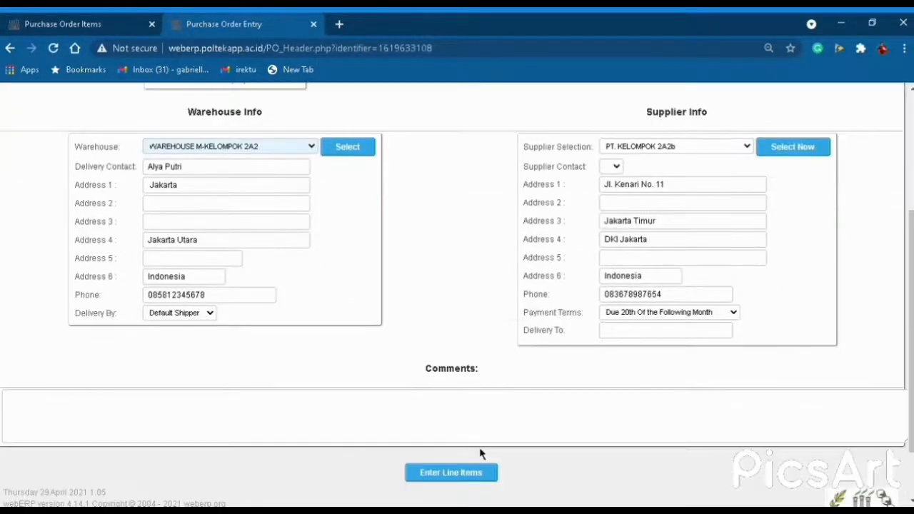
pyautogui.click(437, 476)
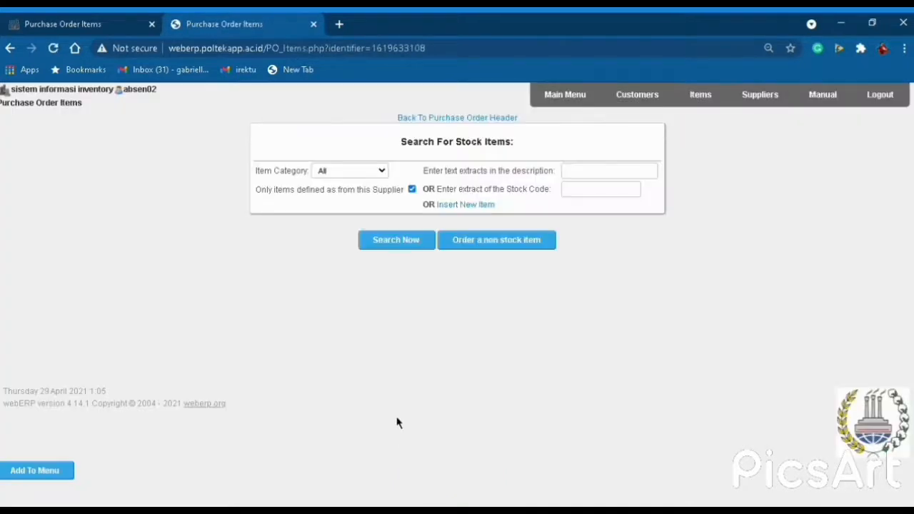
# Order BODY 50, MAGNET 60, SPIDER 60, SURROUND 50 and VOICE COIL 60, adding them to the order.
pyautogui.click(413, 247)
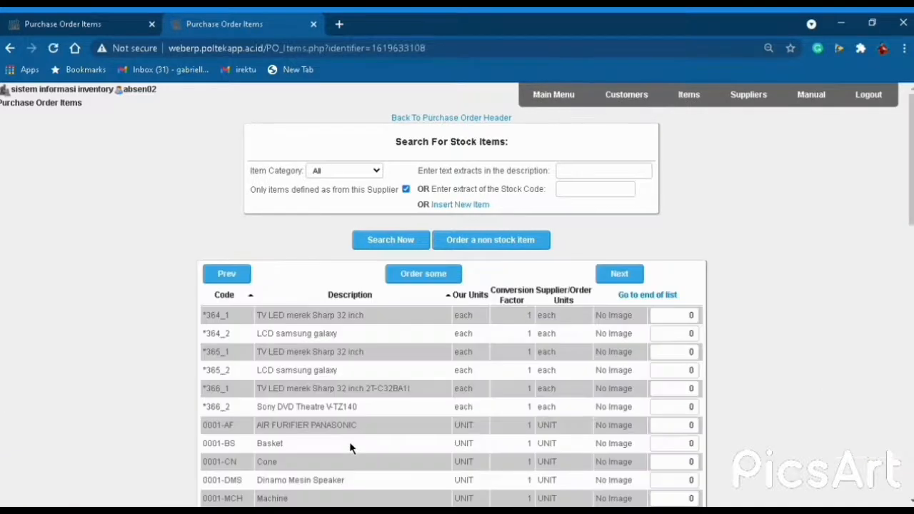
pyautogui.scroll(-1, 351, 406)
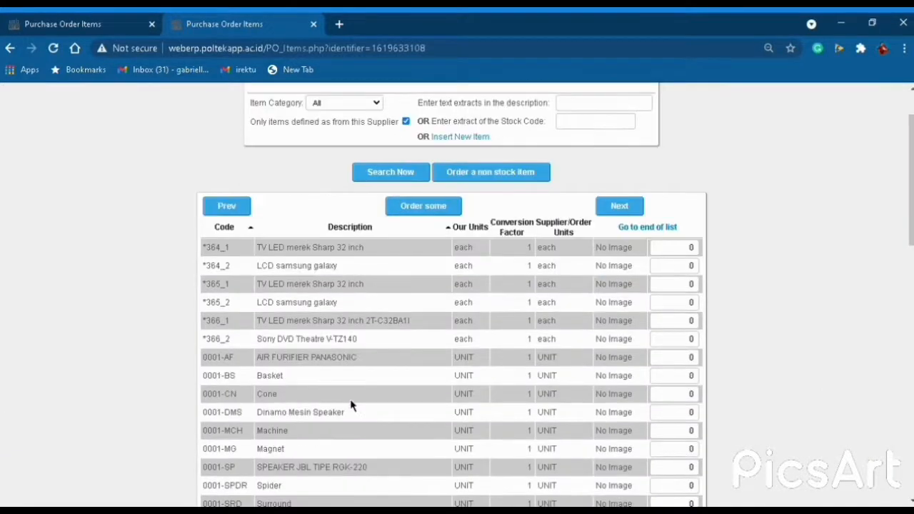
pyautogui.scroll(-2, 350, 405)
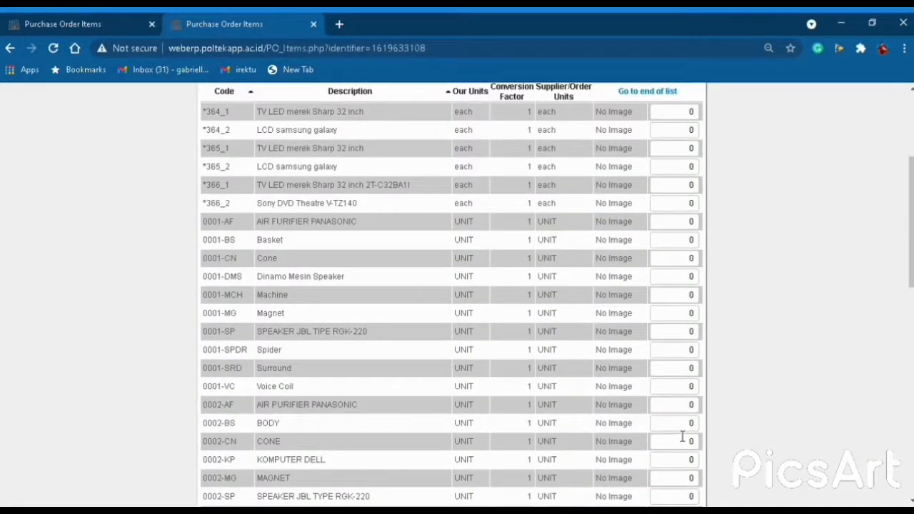
pyautogui.moveTo(684, 426); pyautogui.dragTo(709, 434)
pyautogui.write('50')
pyautogui.scroll(-1, 353, 435)
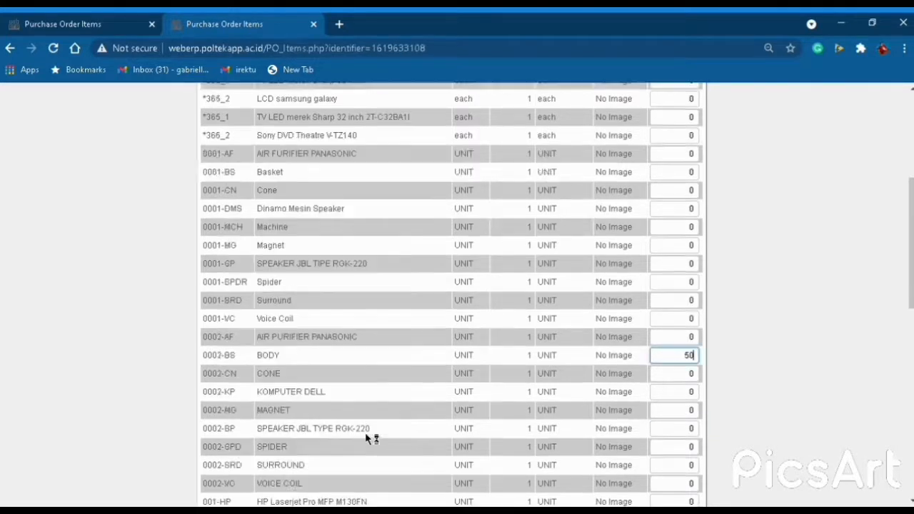
pyautogui.moveTo(689, 411); pyautogui.dragTo(709, 421)
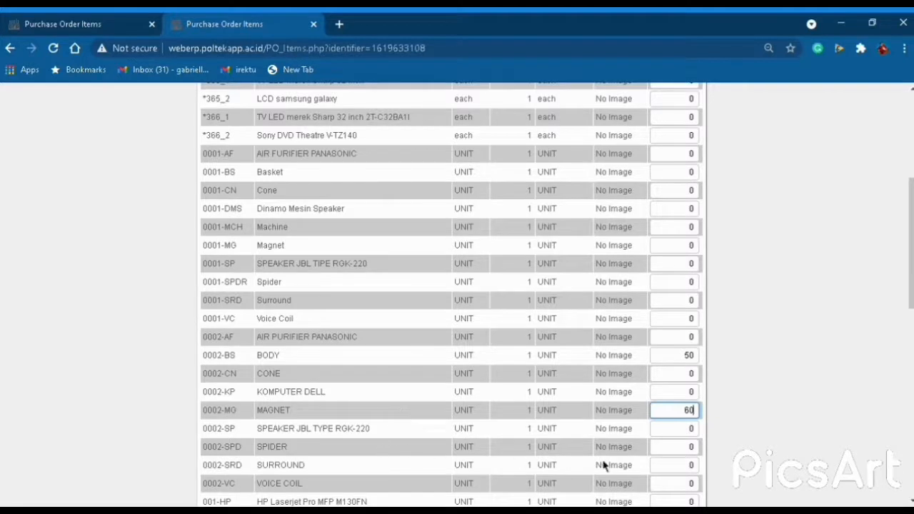
pyautogui.moveTo(690, 447); pyautogui.dragTo(708, 459)
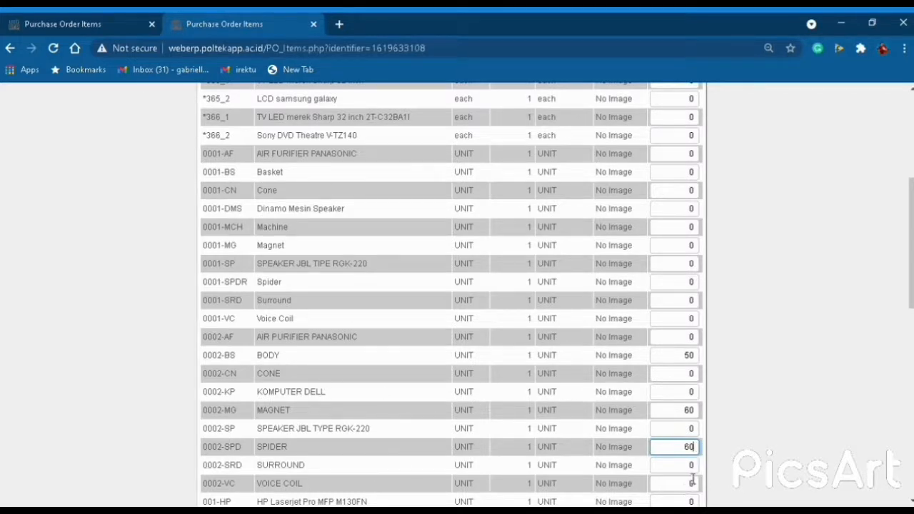
pyautogui.moveTo(689, 465); pyautogui.dragTo(702, 468)
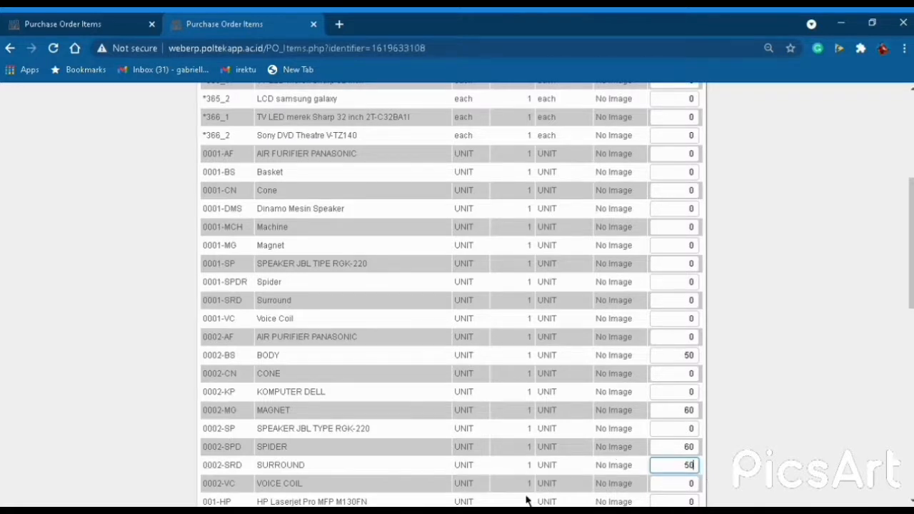
pyautogui.click(691, 490)
pyautogui.moveTo(690, 493); pyautogui.dragTo(708, 495)
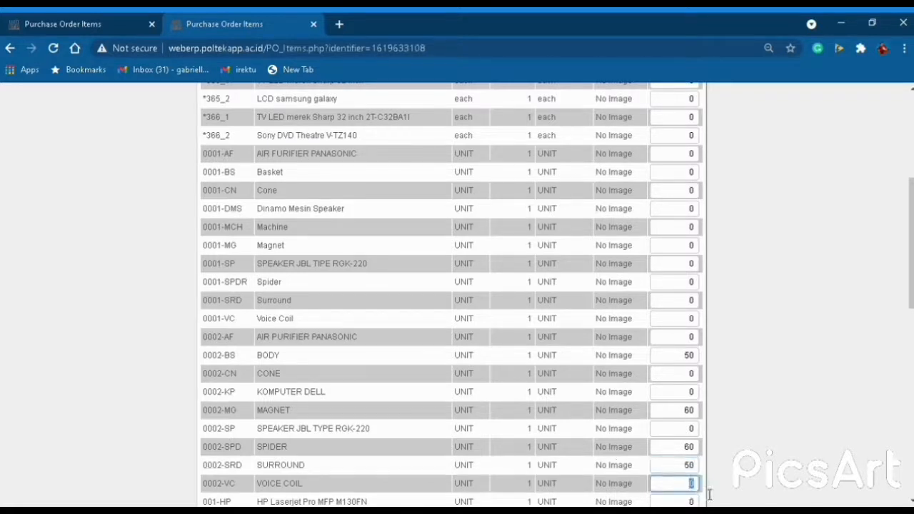
pyautogui.write('6')
pyautogui.scroll(-7, 638, 461)
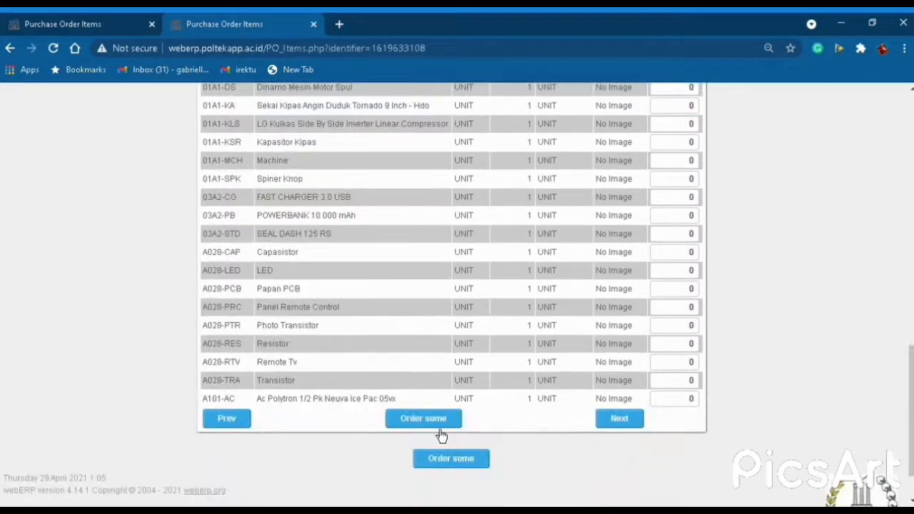
pyautogui.click(439, 427)
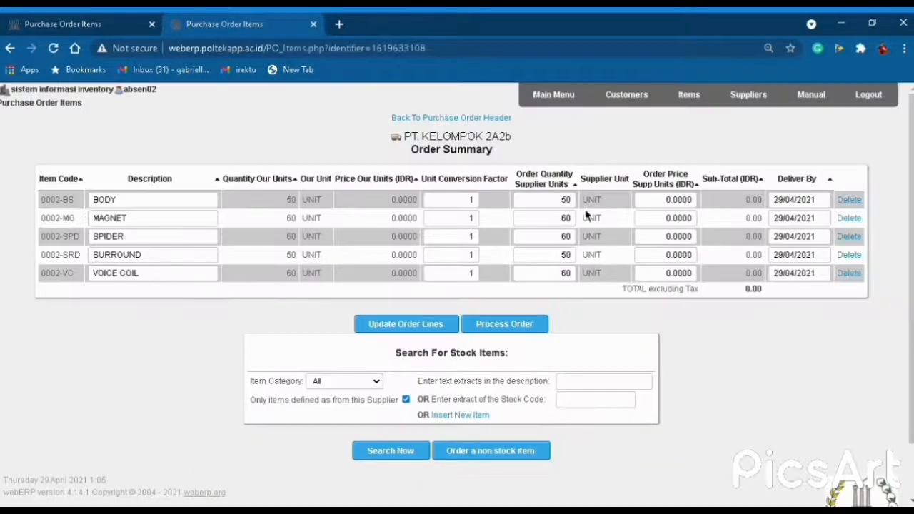
# Price all five lines at 10,000 for a 2,800,000.00 total and process the order.
pyautogui.moveTo(673, 207); pyautogui.dragTo(712, 207)
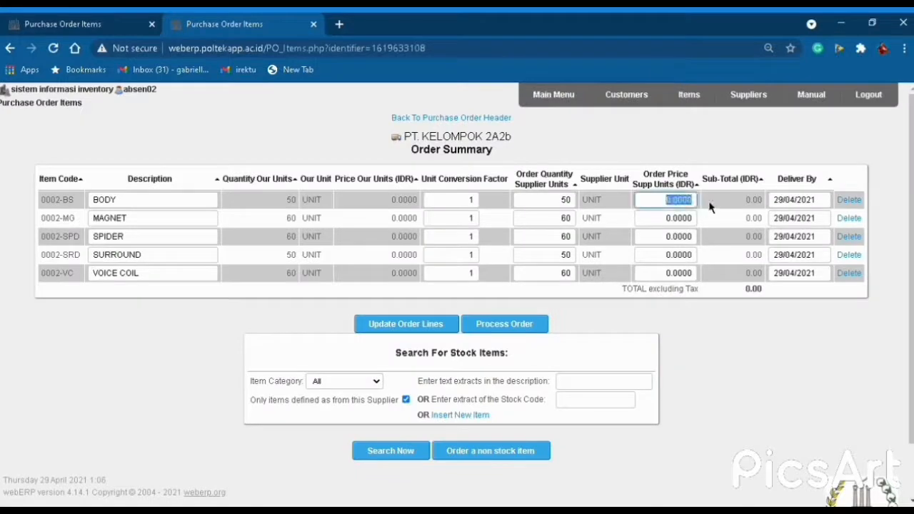
pyautogui.write('10000')
pyautogui.moveTo(669, 218); pyautogui.dragTo(718, 226)
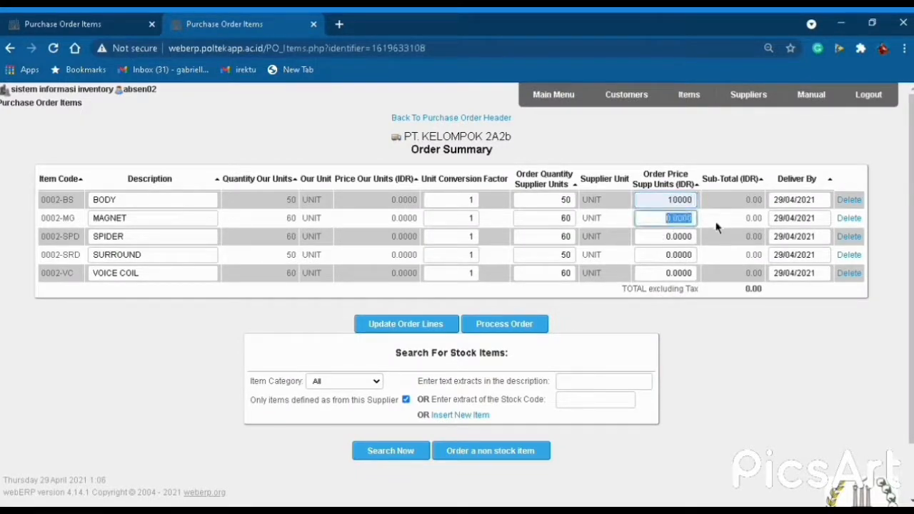
pyautogui.write('10000')
pyautogui.moveTo(670, 243); pyautogui.dragTo(698, 241)
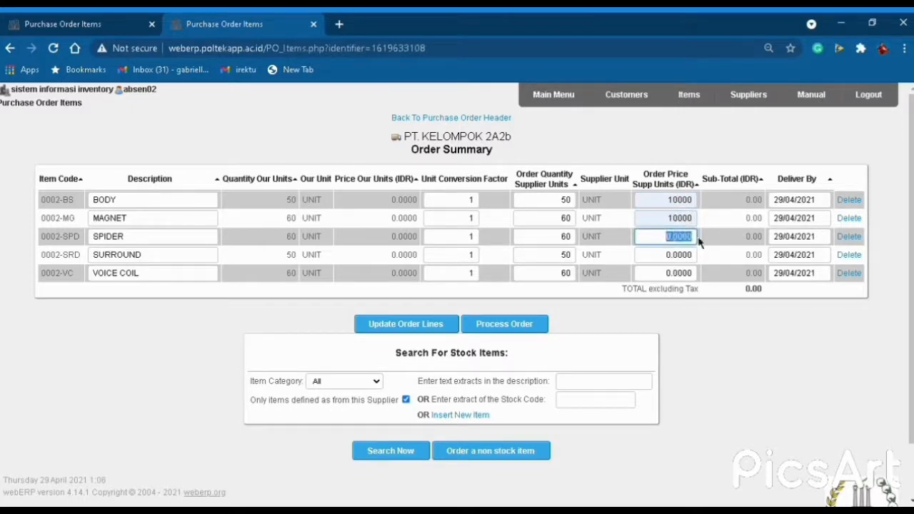
pyautogui.write('10000')
pyautogui.moveTo(674, 261); pyautogui.dragTo(703, 282)
pyautogui.write('10000')
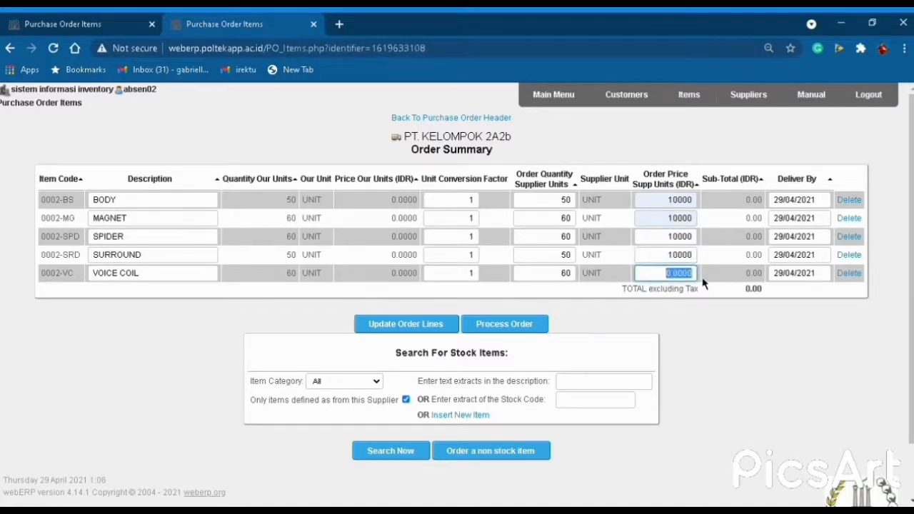
pyautogui.write('10000')
pyautogui.click(396, 331)
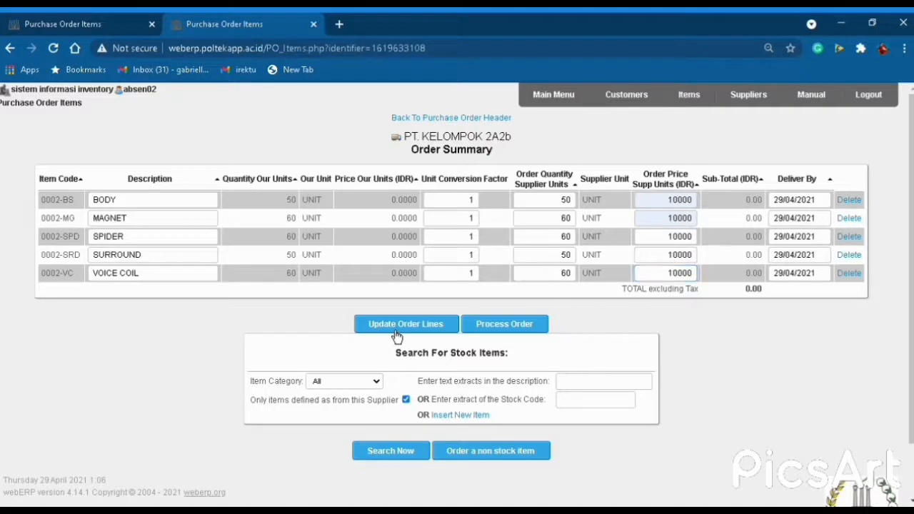
pyautogui.click(523, 327)
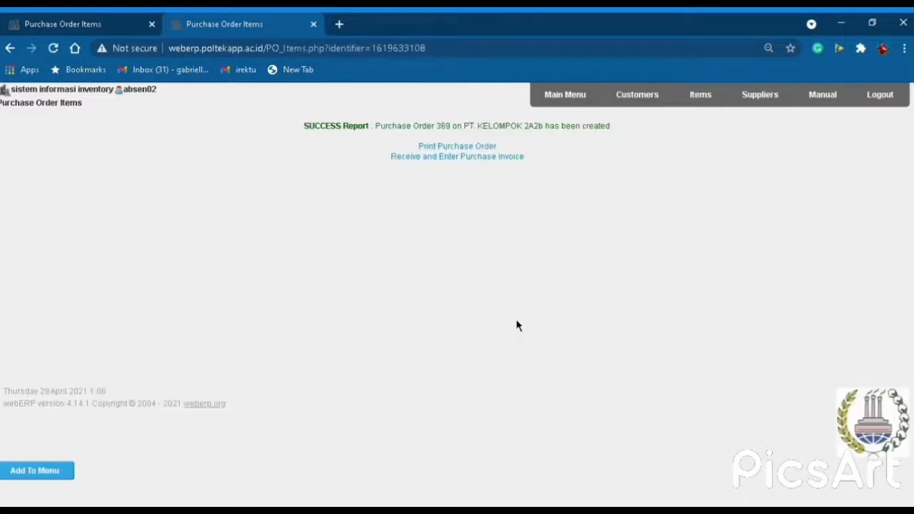
# Print Purchase Order 369 to PDF and review the downloaded document.
pyautogui.click(461, 150)
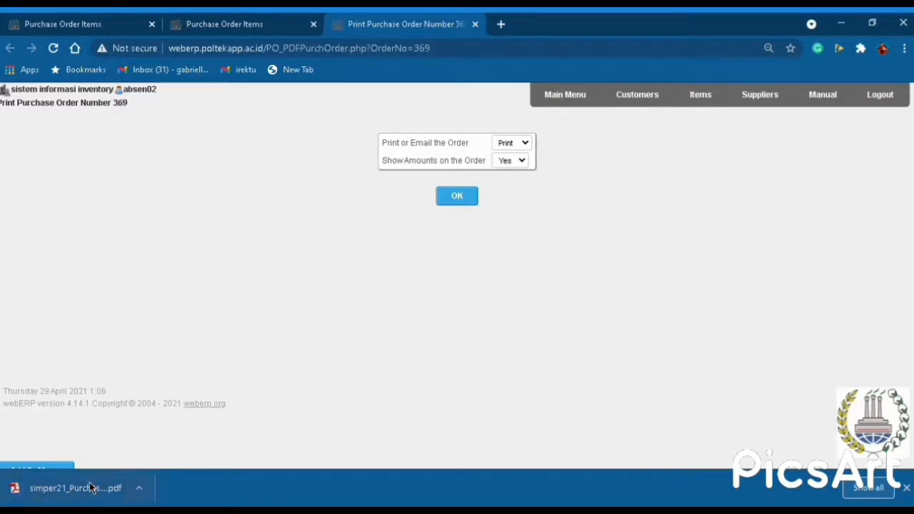
pyautogui.click(91, 487)
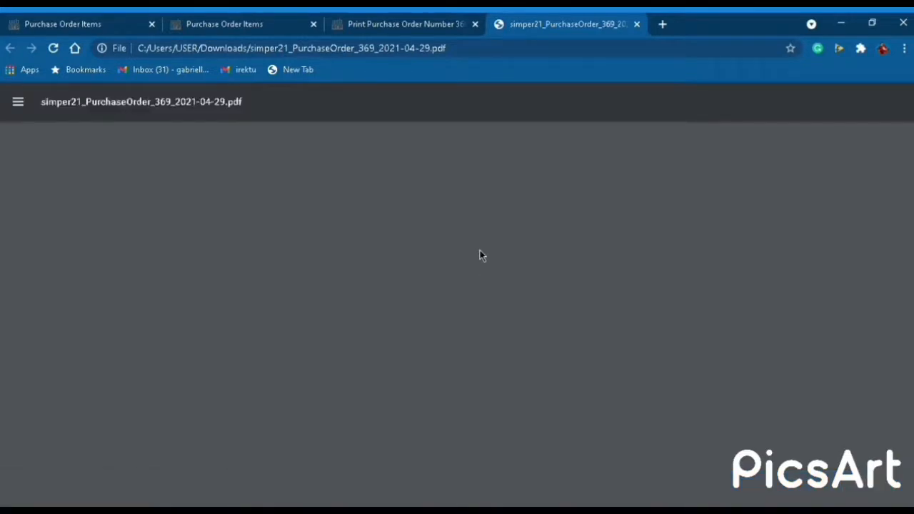
pyautogui.scroll(-2, 497, 300)
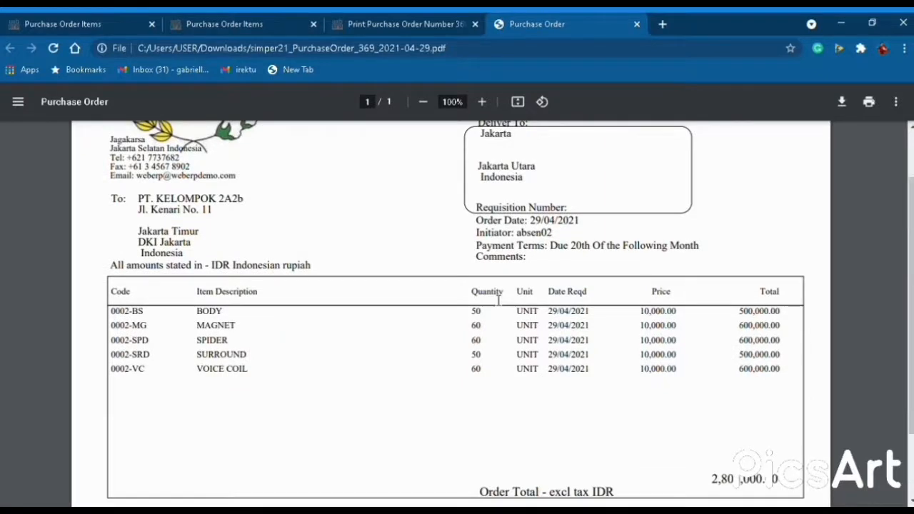
pyautogui.scroll(2, 497, 301)
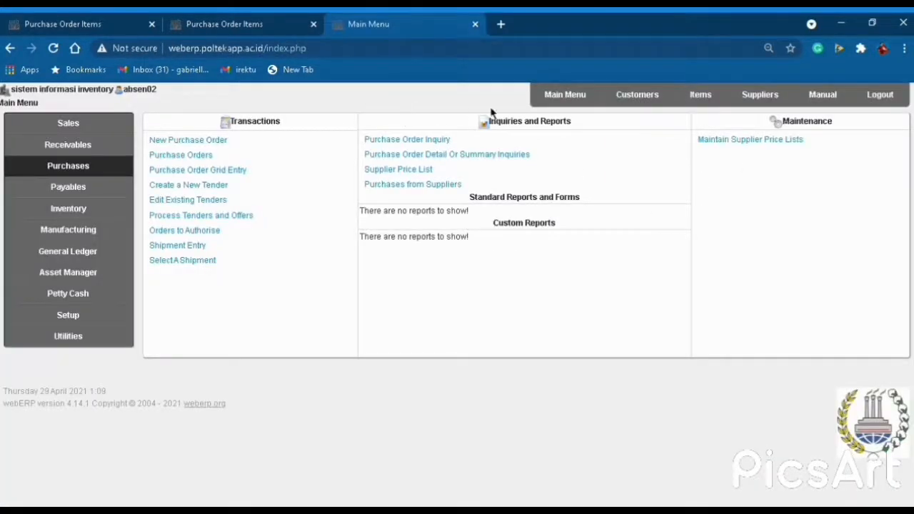
# List outstanding purchase orders for WAREHOUSE M-KELOMPOK 2A2 and start receiving order 368.
pyautogui.click(578, 100)
pyautogui.click(75, 168)
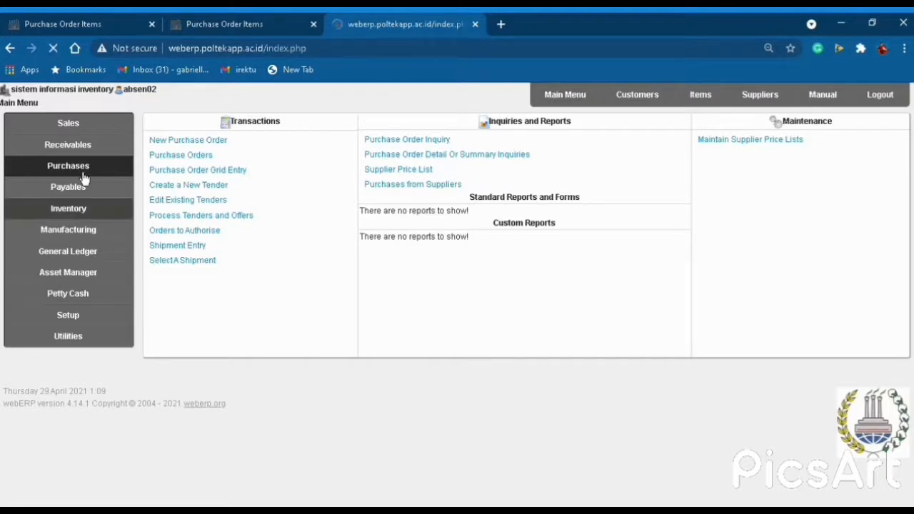
pyautogui.click(198, 158)
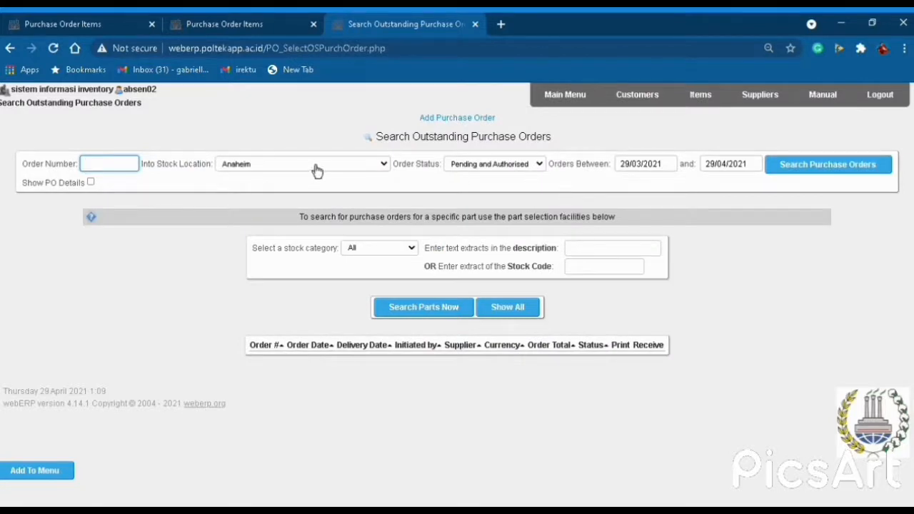
pyautogui.press('Tab')
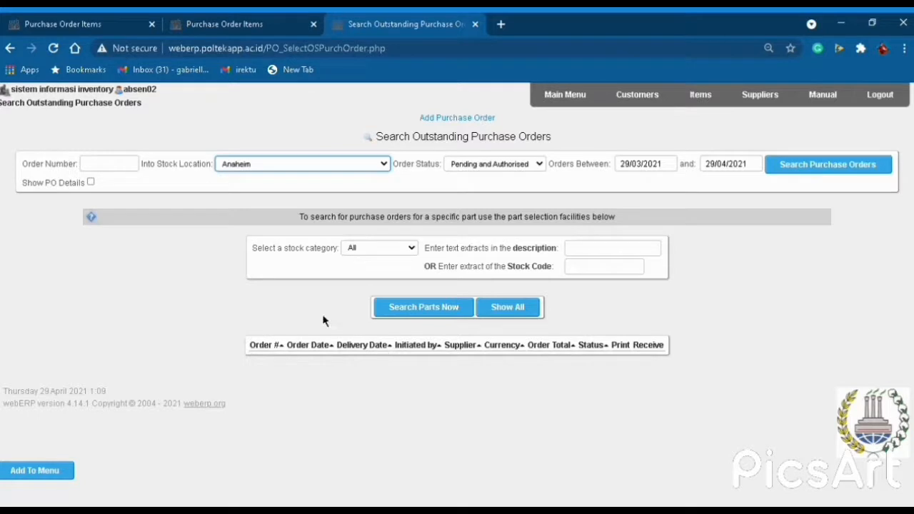
pyautogui.press('Down')
pyautogui.click(820, 168)
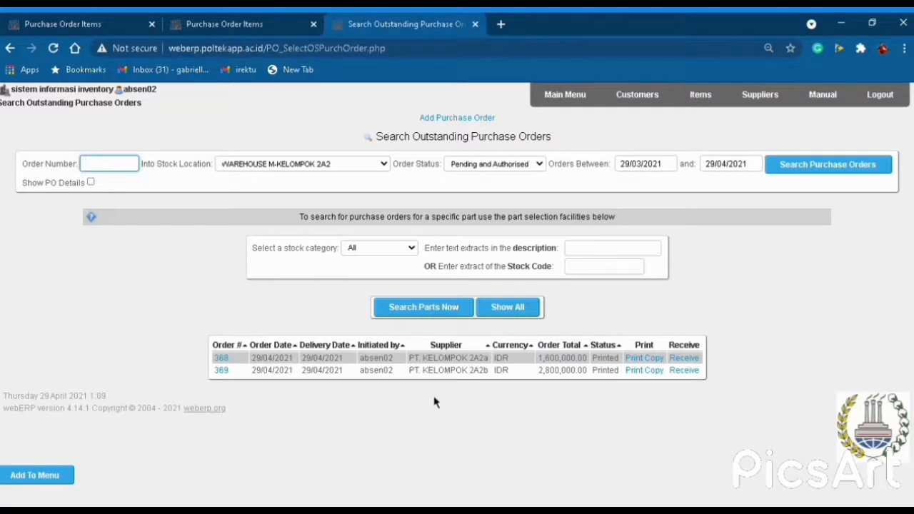
pyautogui.click(697, 362)
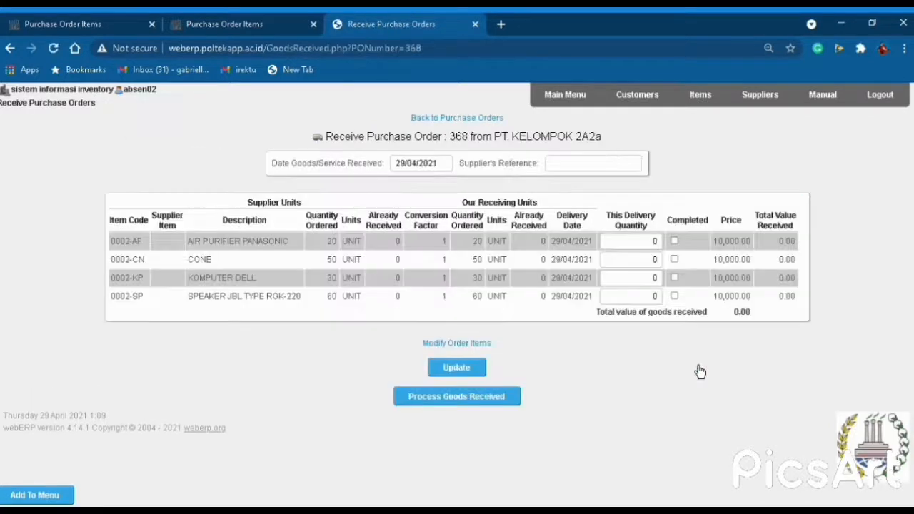
# Enter delivery quantities 20, 50, 30 and 60 on the four order lines.
pyautogui.moveTo(645, 242); pyautogui.dragTo(665, 245)
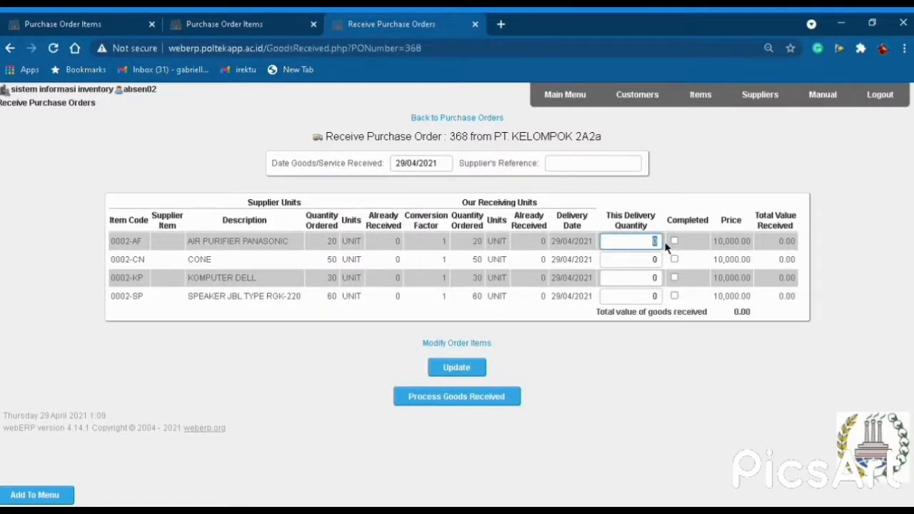
pyautogui.write('20')
pyautogui.press('Tab')
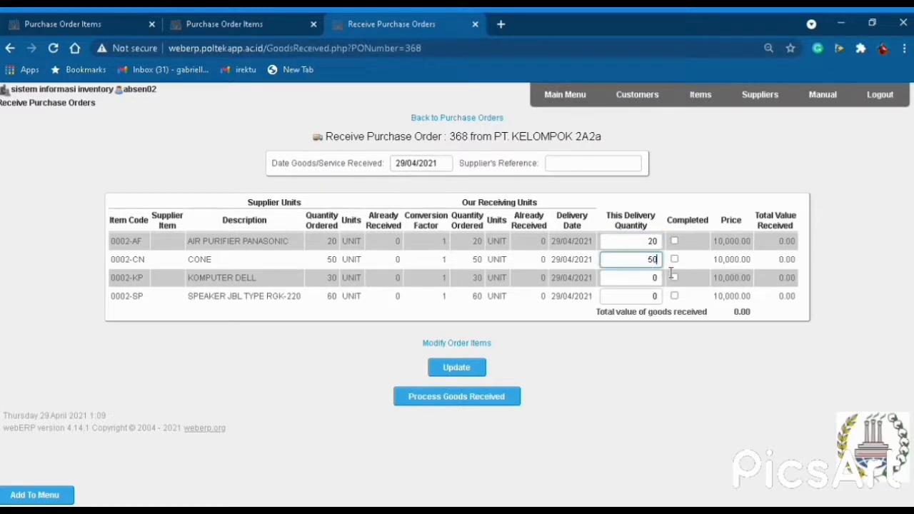
pyautogui.moveTo(652, 281); pyautogui.dragTo(669, 286)
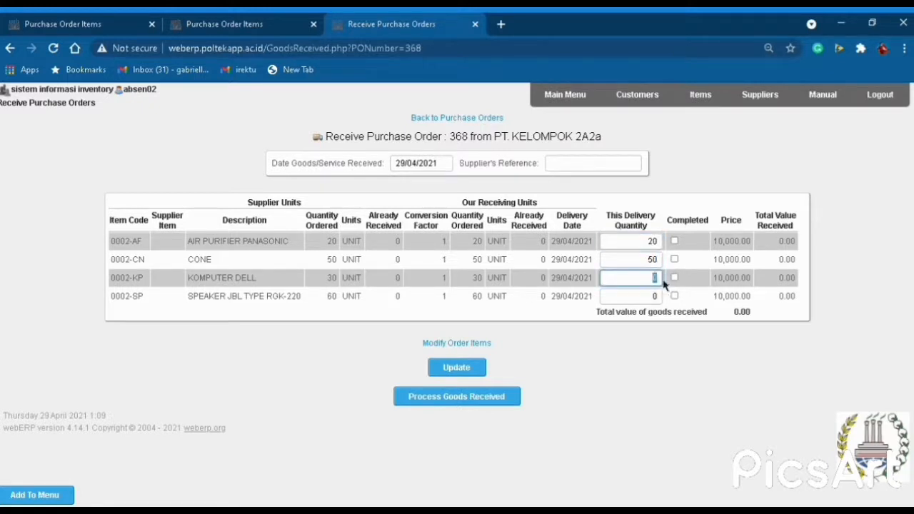
pyautogui.write('30')
pyautogui.doubleClick(662, 300)
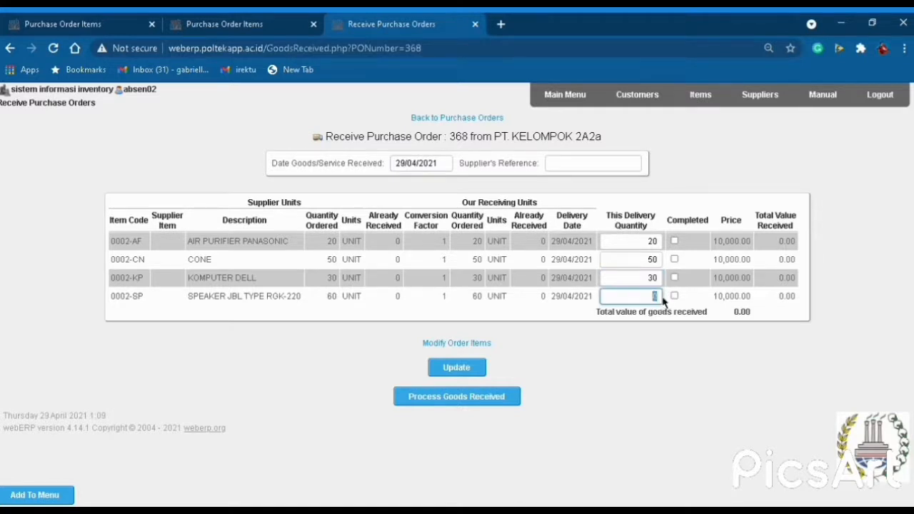
pyautogui.write('60')
pyautogui.click(673, 238)
# Mark the lines completed, update the total and process the receipt as GRN 313.
pyautogui.click(674, 241)
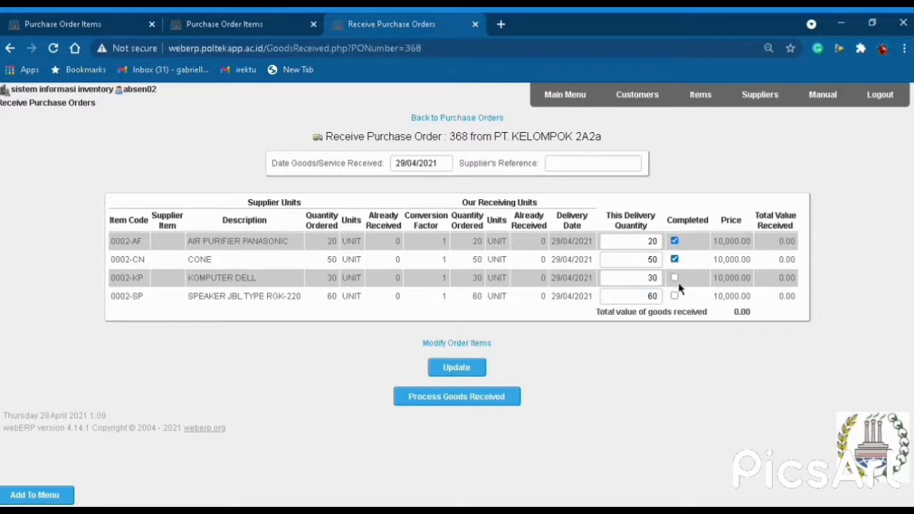
pyautogui.click(675, 278)
pyautogui.click(674, 296)
pyautogui.click(476, 376)
pyautogui.click(484, 400)
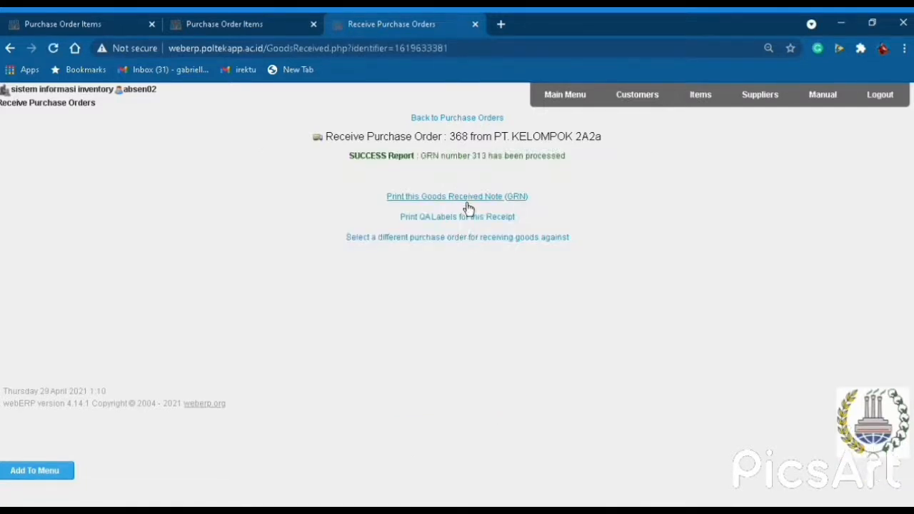
# Print GRN 313 and open simper21_GRN_313_2021-04-29.pdf.
pyautogui.click(468, 200)
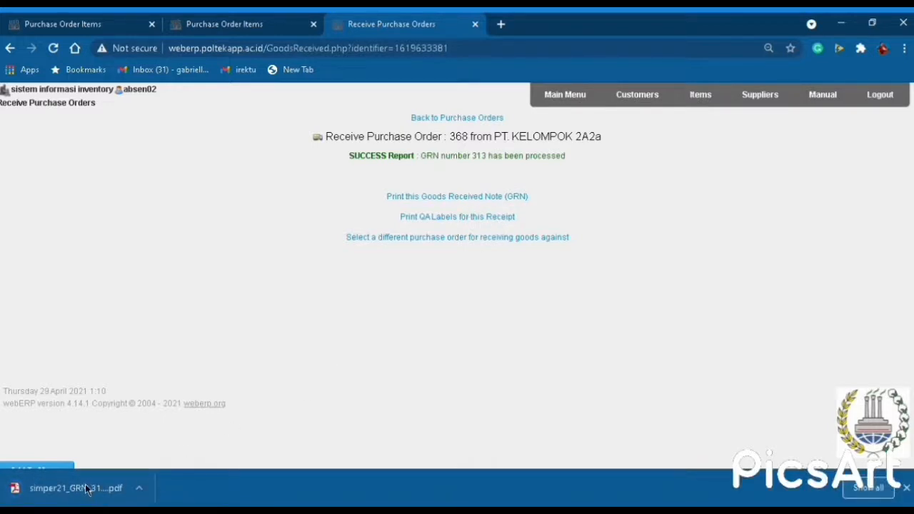
pyautogui.click(87, 489)
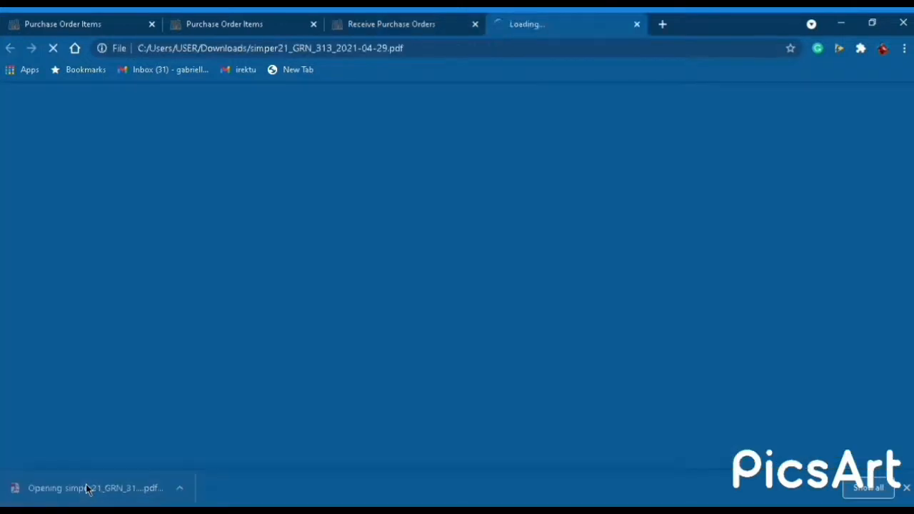
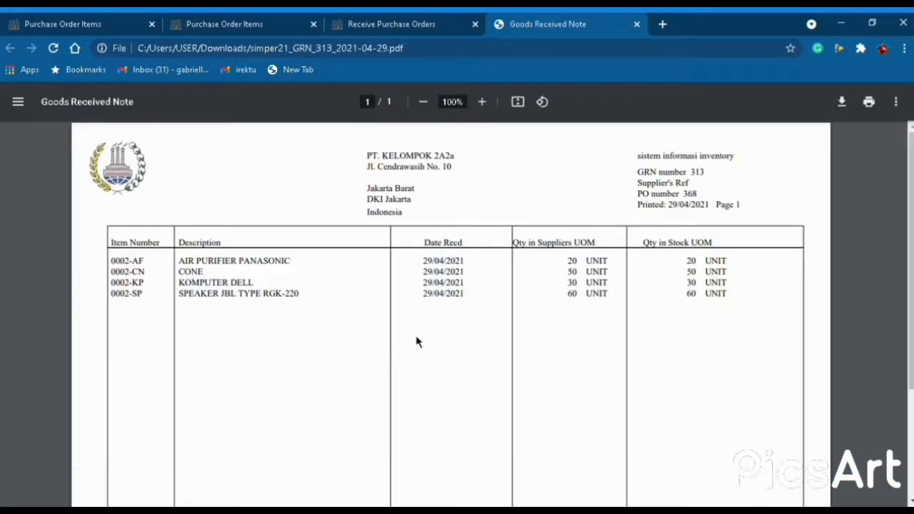
# Close the GRN 313 PDF tab and return to the webERP Purchases menu.
pyautogui.scroll(-1, 418, 342)
pyautogui.scroll(1, 418, 342)
pyautogui.hotkey('ctrl', 'w')
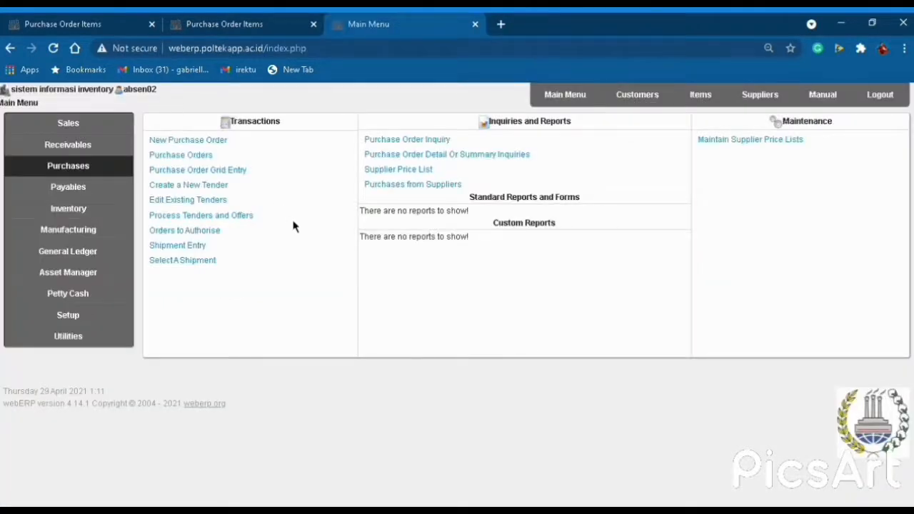
# Search purchase orders at WAREHOUSE M-KELOMPOK 2A2 and start receiving order 369.
pyautogui.click(208, 166)
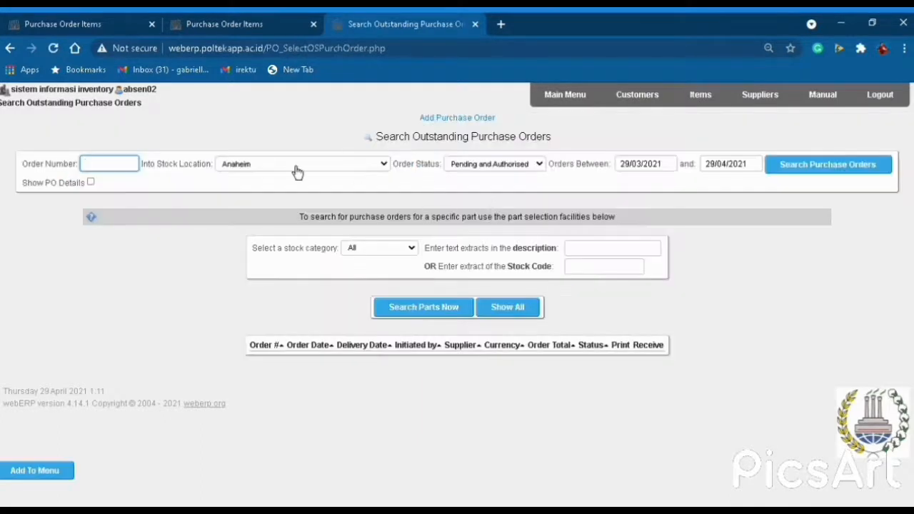
pyautogui.press('Tab')
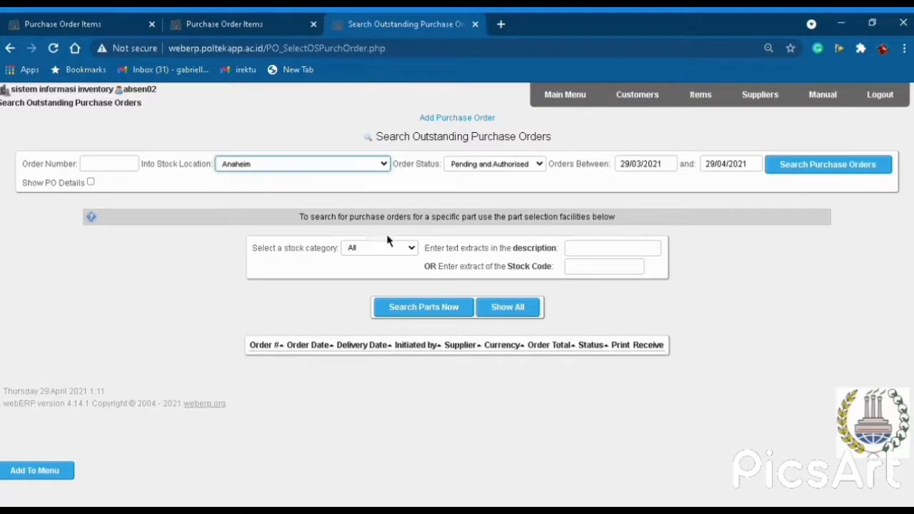
pyautogui.click(315, 317)
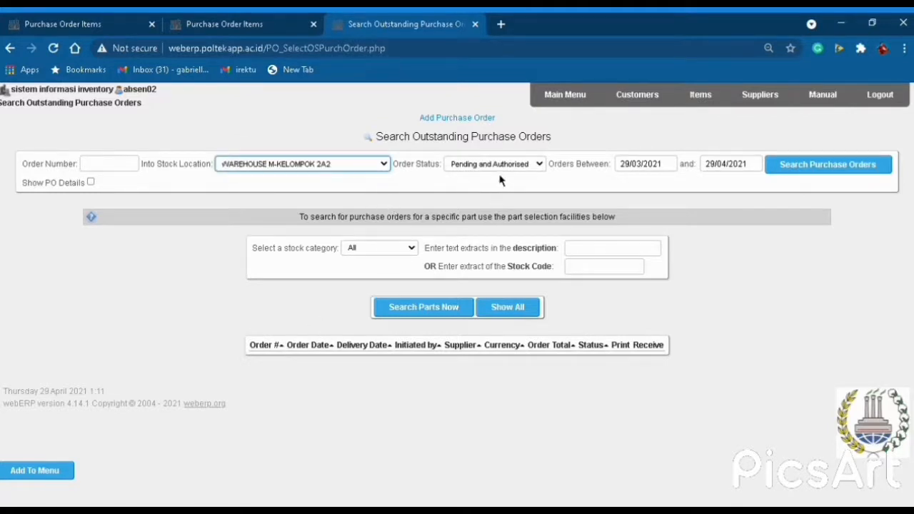
pyautogui.click(819, 171)
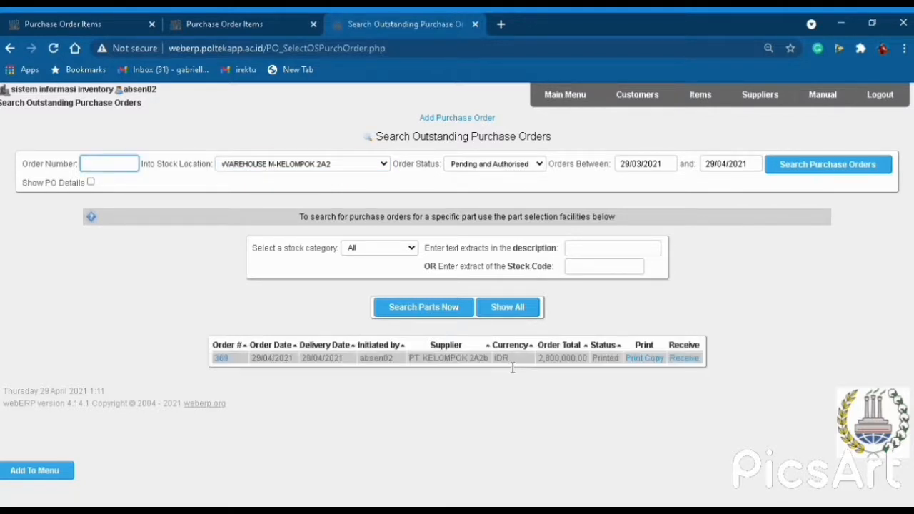
pyautogui.click(682, 359)
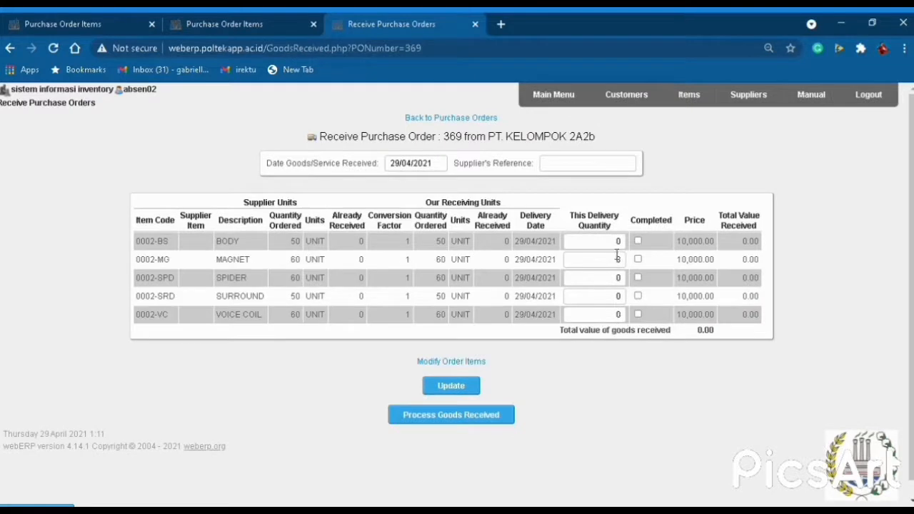
# Enter delivery quantities 50, 60, 60, 50, 60 for BODY, MAGNET, SPIDER, SURROUND and VOICE COIL.
pyautogui.click(615, 241)
pyautogui.click(622, 260)
pyautogui.write('60')
pyautogui.click(604, 282)
pyautogui.write('60')
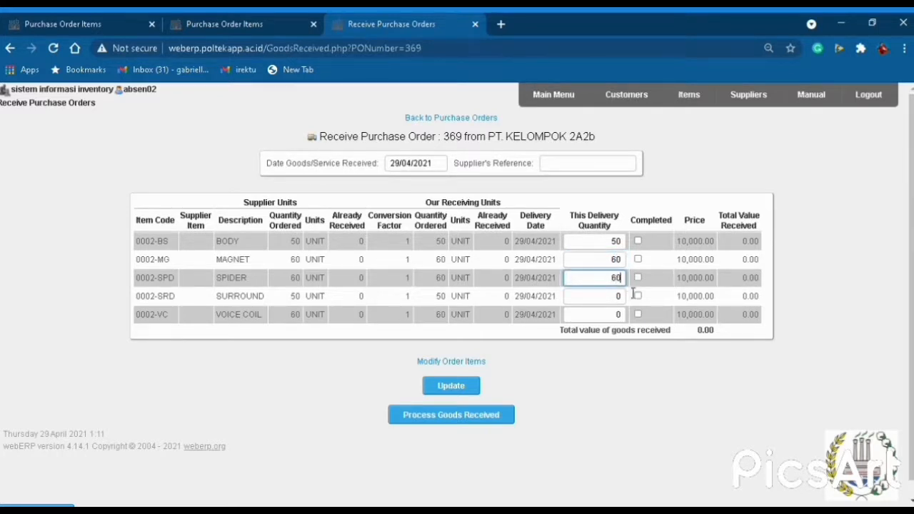
pyautogui.click(614, 300)
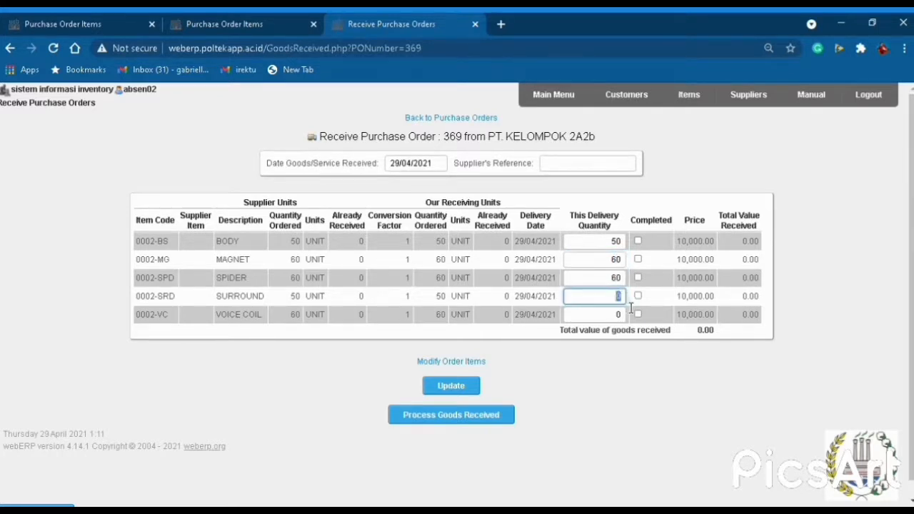
pyautogui.write('50')
pyautogui.click(624, 317)
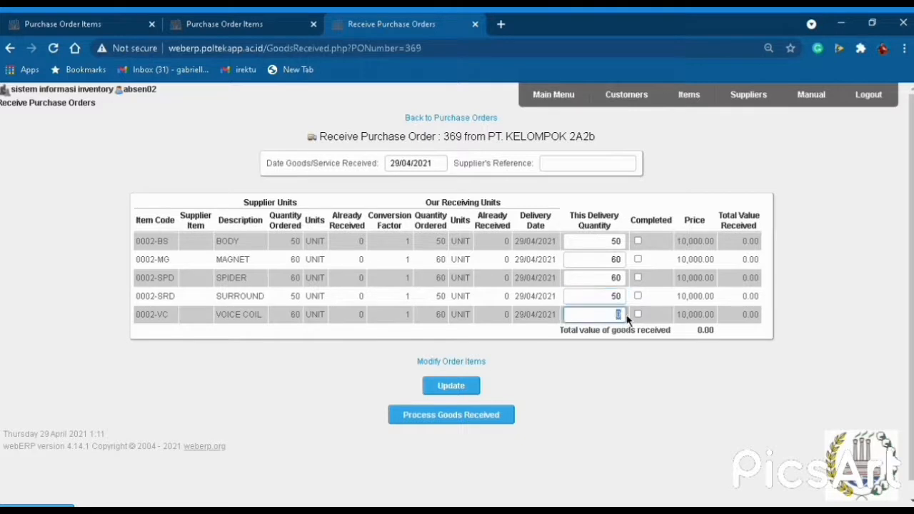
pyautogui.write('60')
# Mark the lines completed, update the totals, process GRN 314 and print its PDF.
pyautogui.click(637, 241)
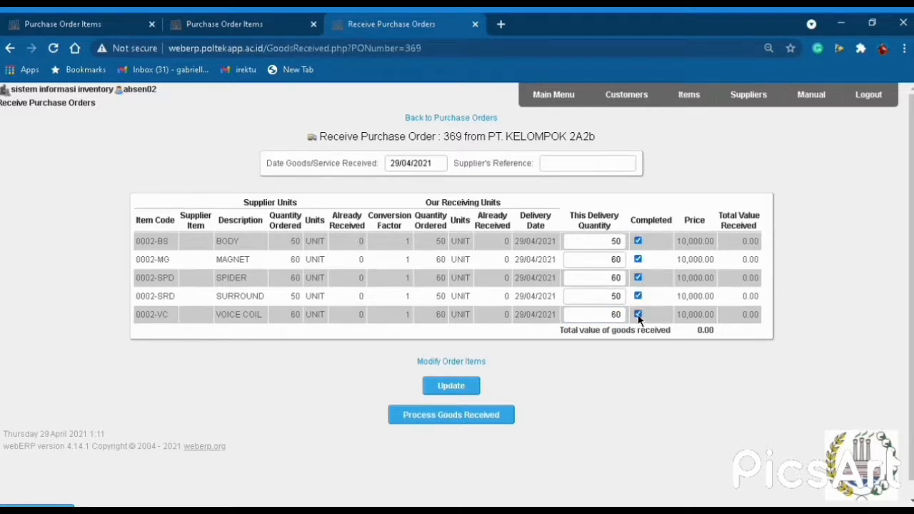
pyautogui.click(465, 391)
pyautogui.click(478, 419)
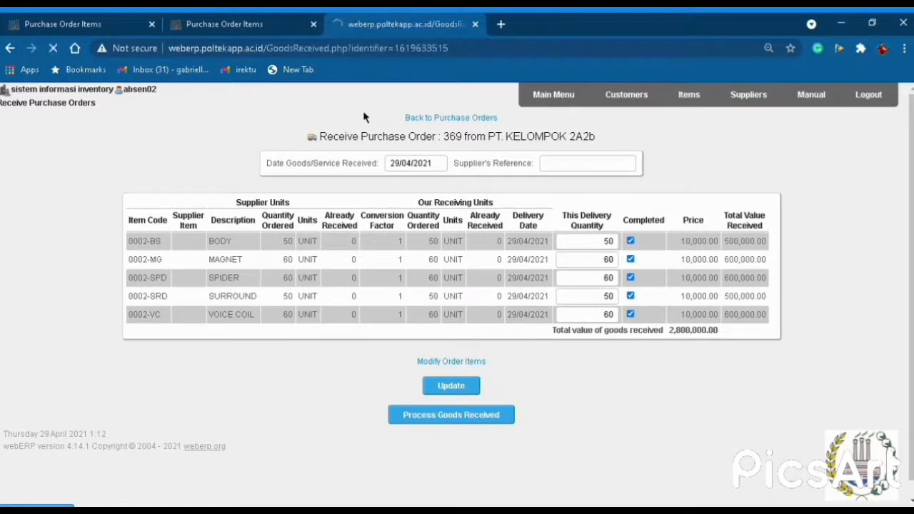
pyautogui.click(457, 196)
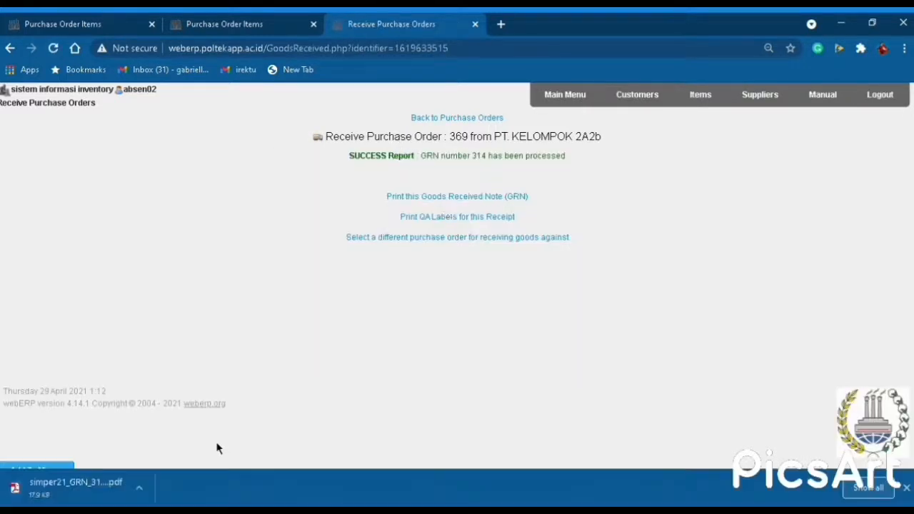
# Open the downloaded GRN 314 PDF and scroll through it to review.
pyautogui.click(85, 488)
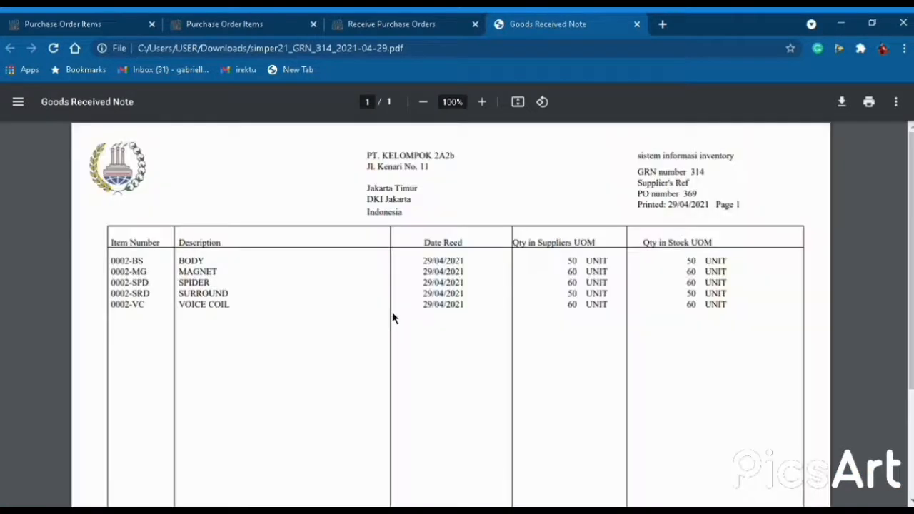
pyautogui.scroll(-3, 392, 314)
pyautogui.scroll(3, 392, 314)
pyautogui.scroll(-3, 393, 316)
pyautogui.scroll(3, 394, 316)
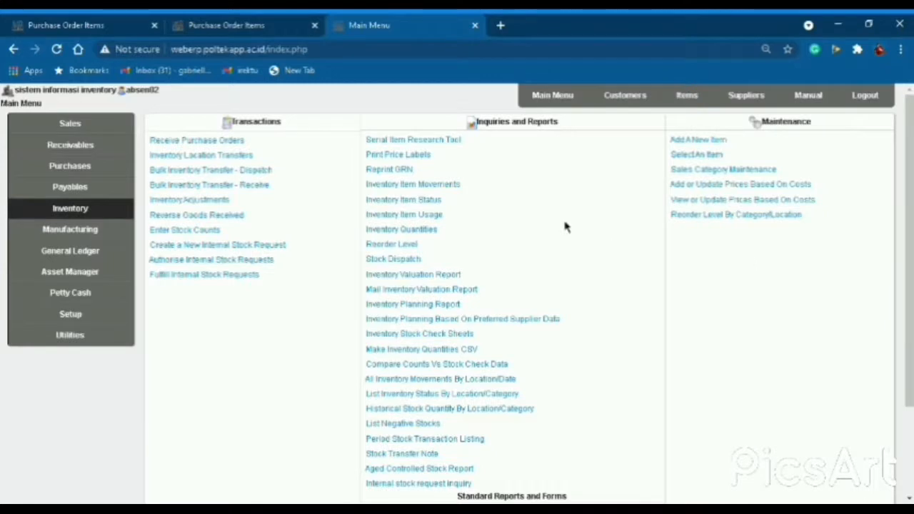
# Go to Inventory Adjustments and pick item 0002-AF AIR PURIFIER PANASONIC to adjust.
pyautogui.click(550, 100)
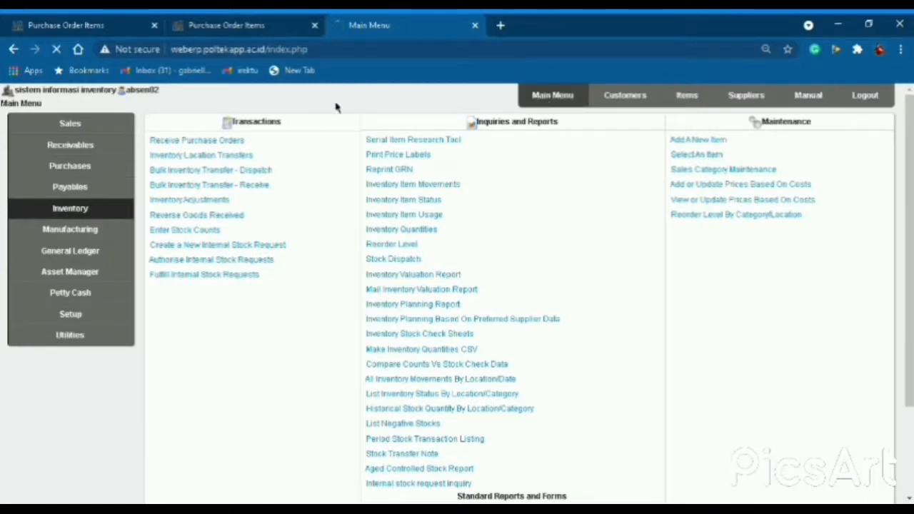
pyautogui.click(117, 211)
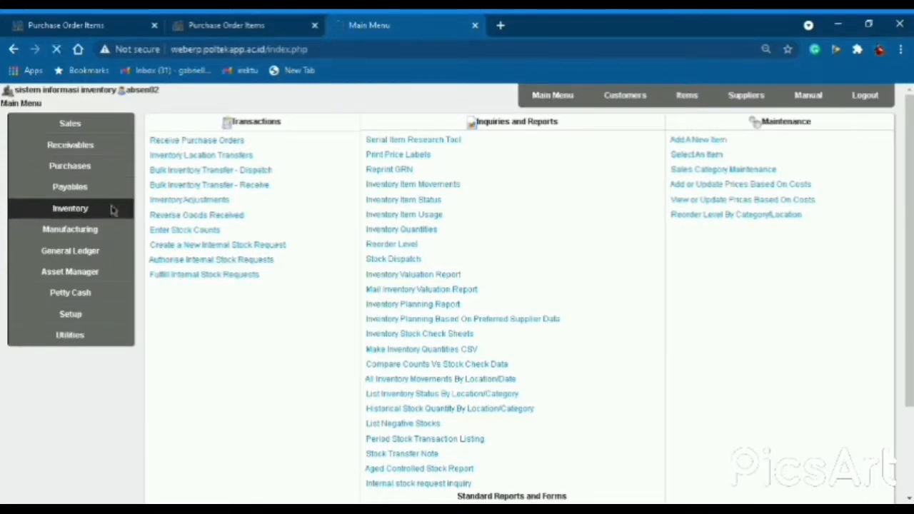
pyautogui.click(202, 197)
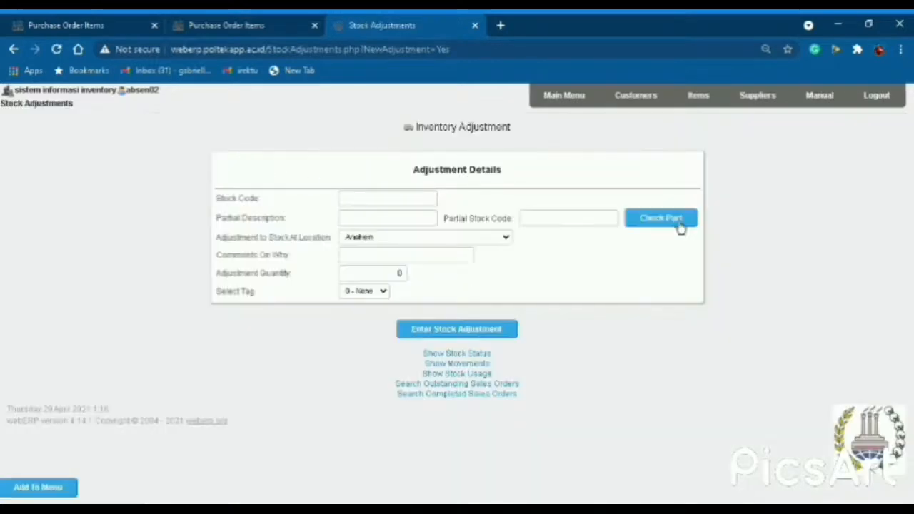
pyautogui.click(680, 226)
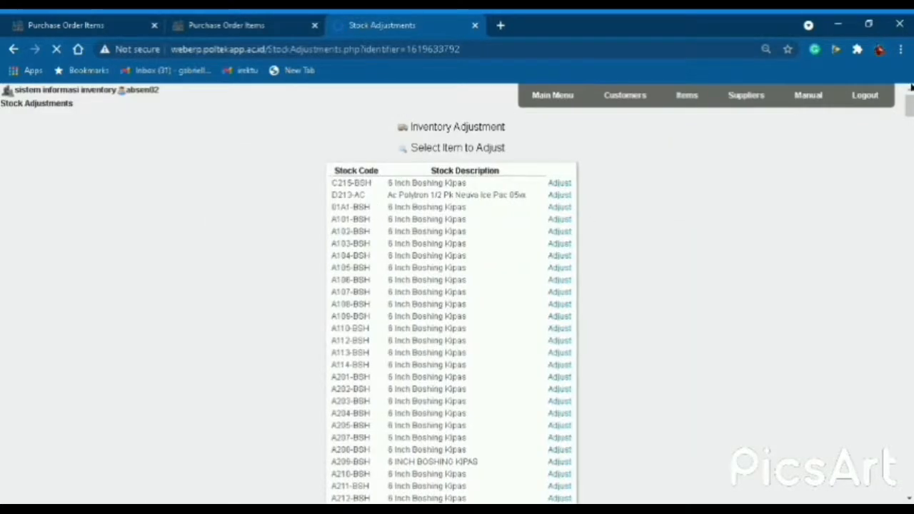
pyautogui.scroll(-15, 483, 345)
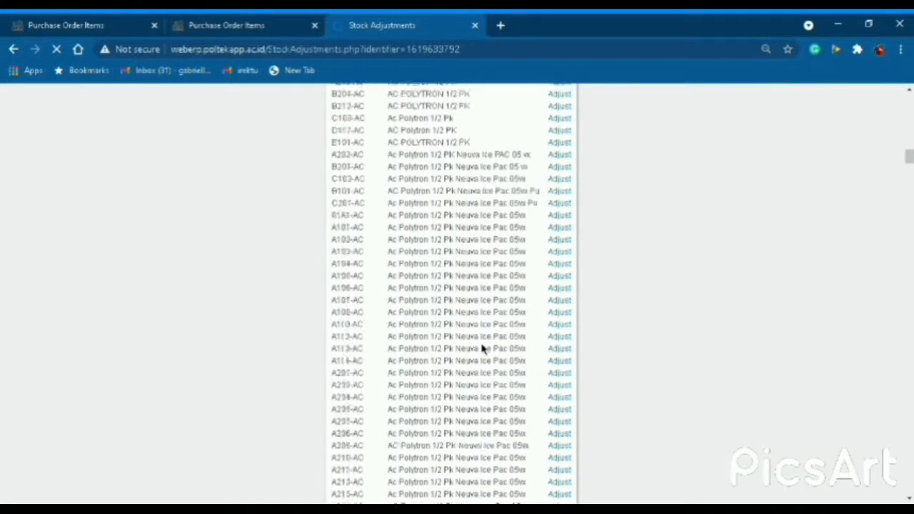
pyautogui.scroll(-10, 484, 348)
pyautogui.scroll(-5, 484, 348)
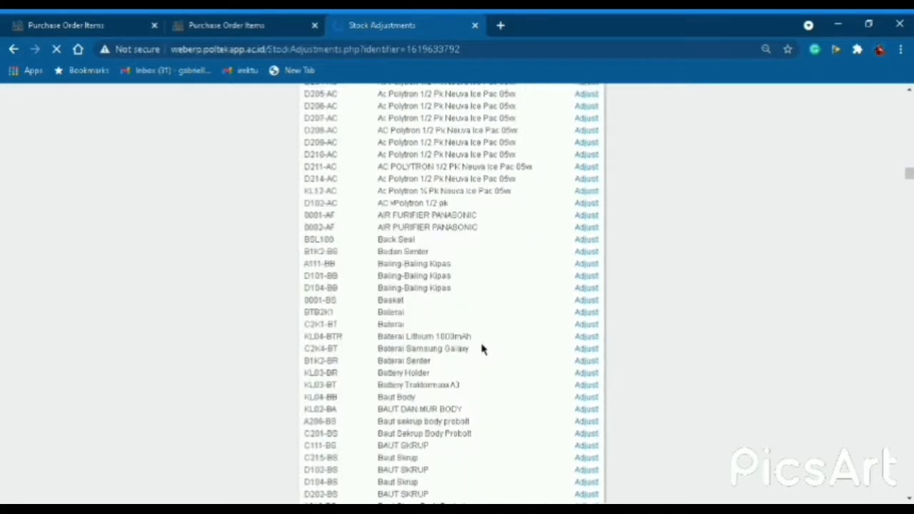
pyautogui.click(606, 302)
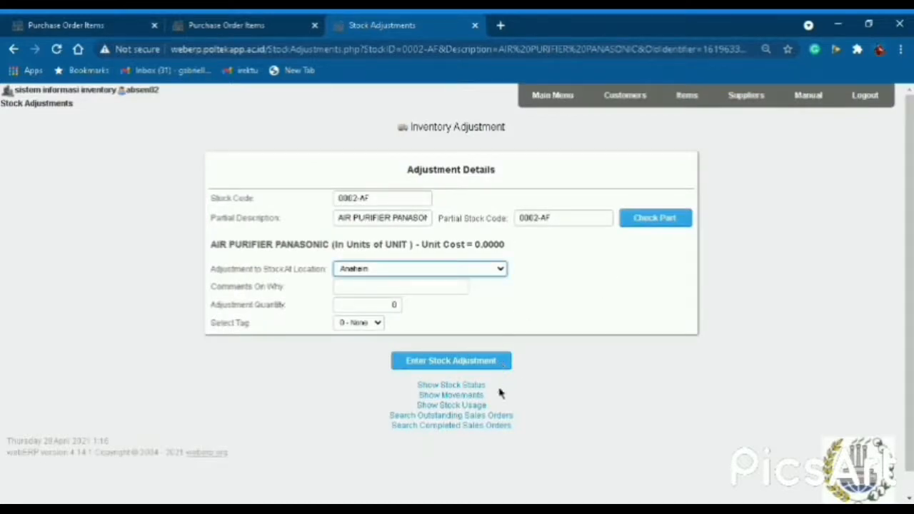
# Adjust 0002-AF by 20 units at WAREHOUSE M-KELOMPOK 2A2 with comment 'Penambahan Stock'.
pyautogui.click(407, 426)
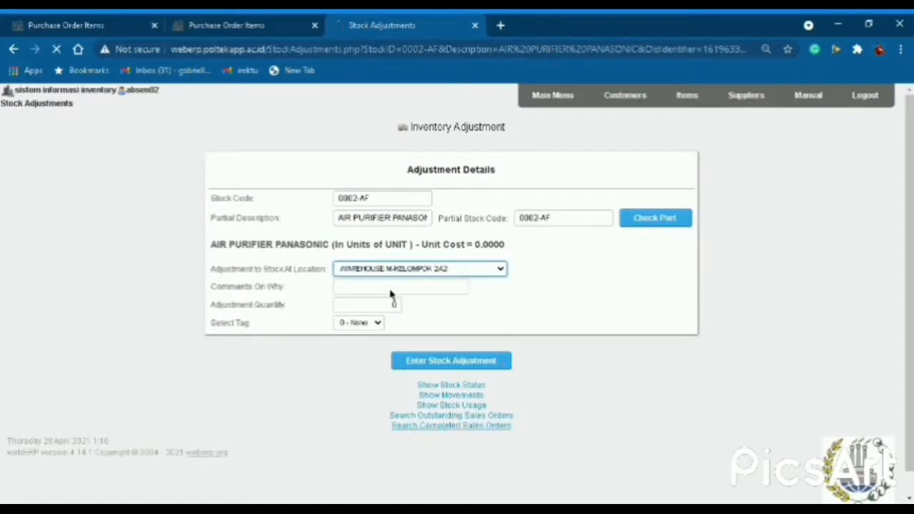
pyautogui.click(399, 291)
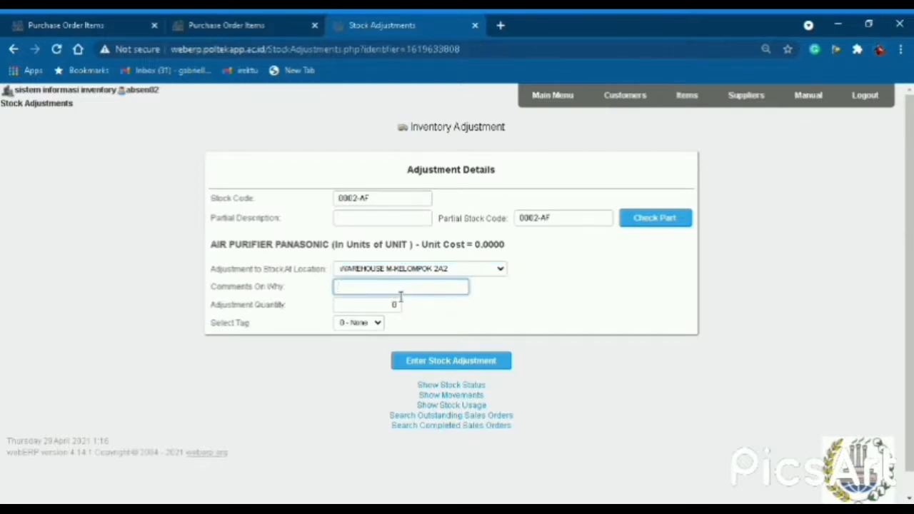
pyautogui.write('Penambahan Stock')
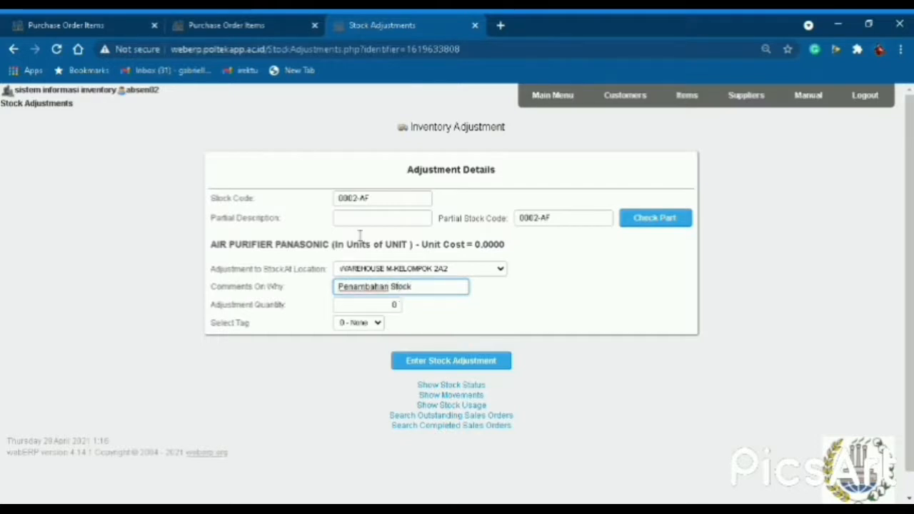
pyautogui.click(394, 305)
pyautogui.press('BackSpace')
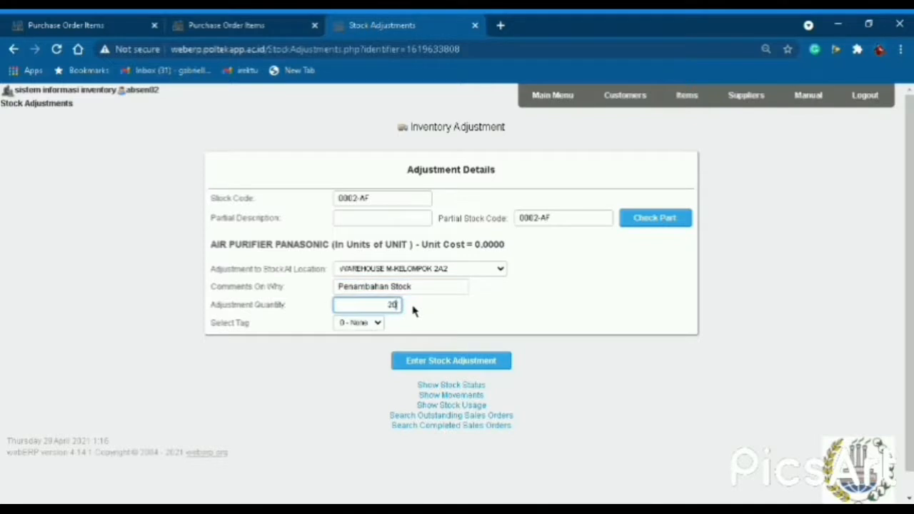
pyautogui.write('20')
pyautogui.click(476, 367)
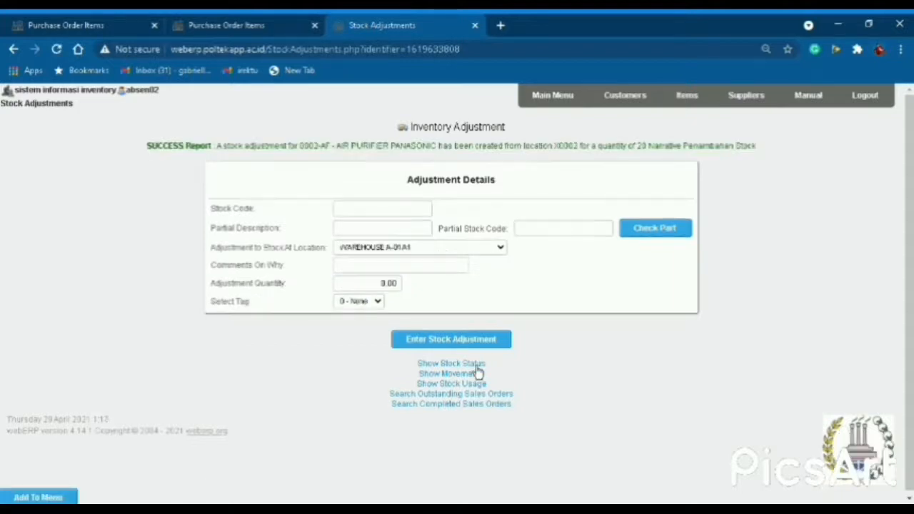
# Find 0002-SP SPEAKER JBL TYPE RGK-220 in the stock item list and open its adjustment form.
pyautogui.click(653, 228)
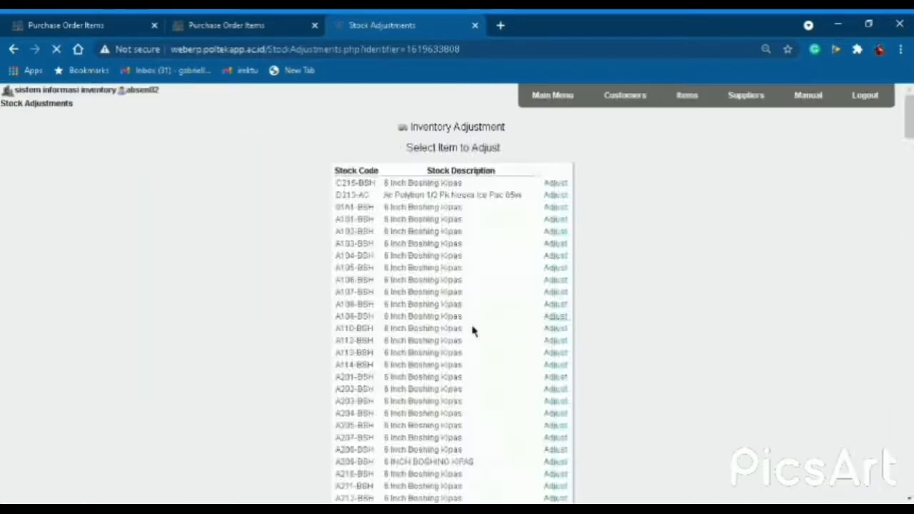
pyautogui.scroll(-20, 471, 335)
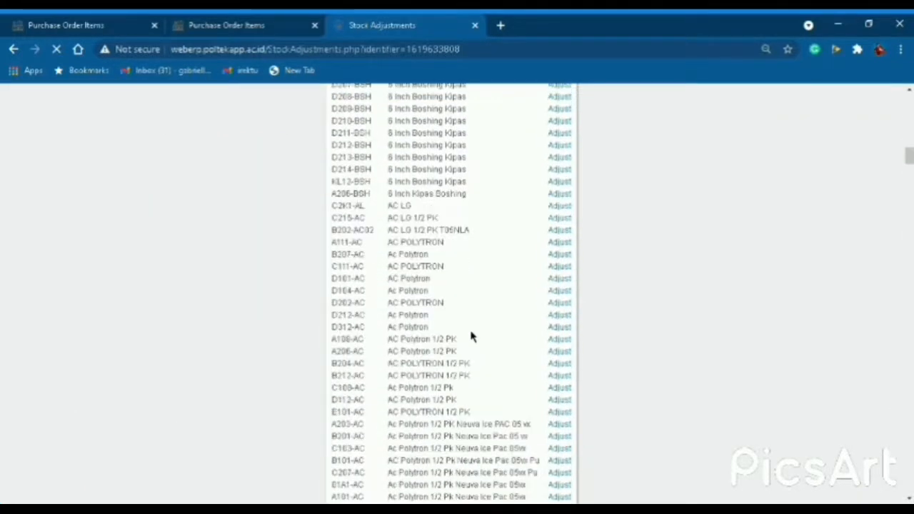
pyautogui.scroll(-10, 470, 336)
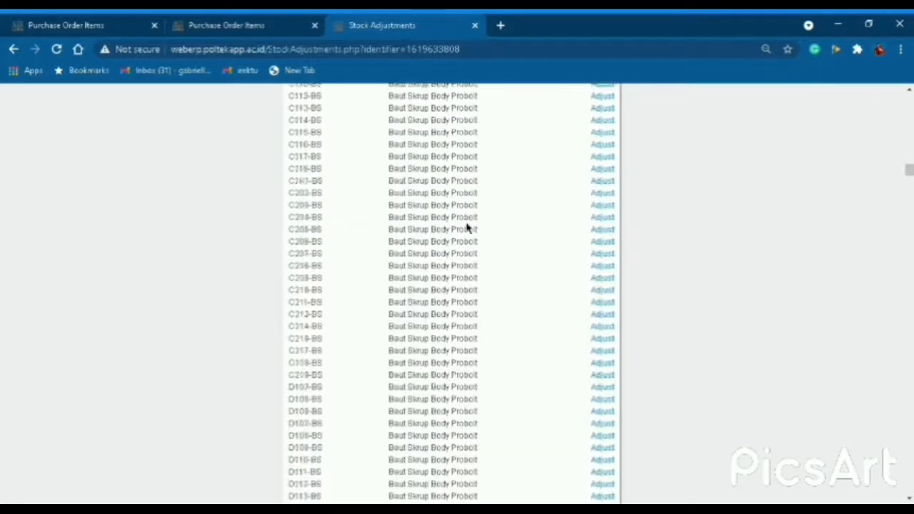
pyautogui.scroll(10, 467, 229)
pyautogui.scroll(-15, 467, 227)
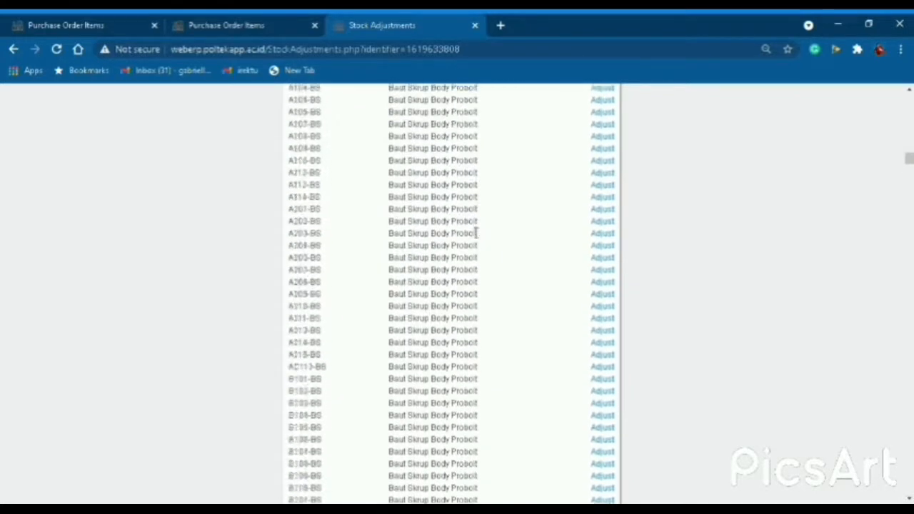
pyautogui.scroll(-5, 460, 311)
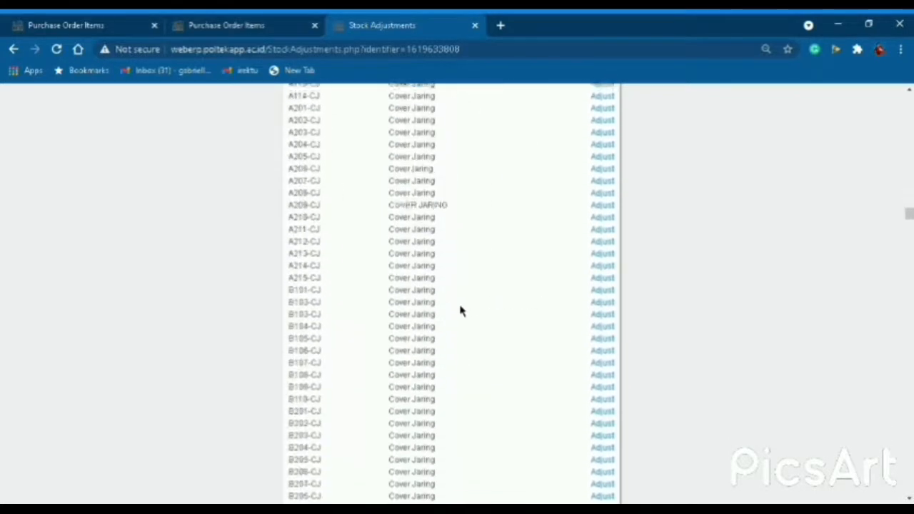
pyautogui.scroll(-20, 432, 392)
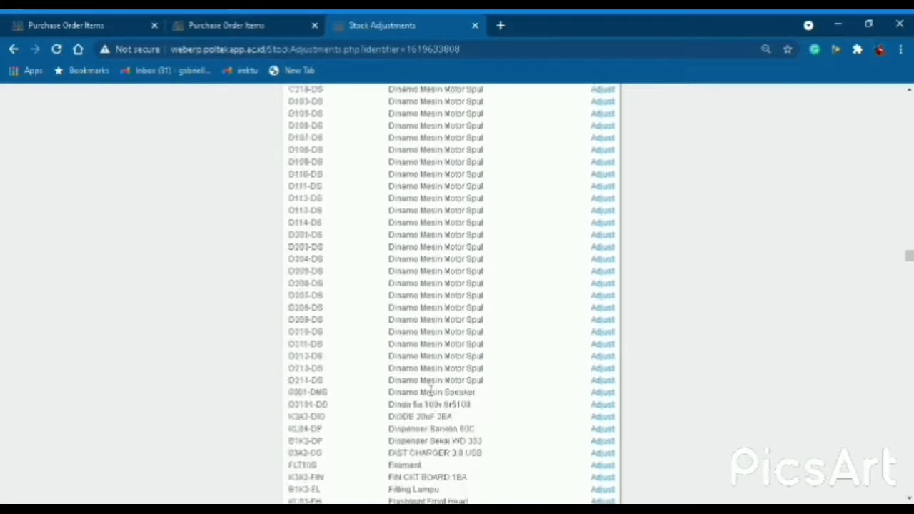
pyautogui.scroll(-20, 430, 387)
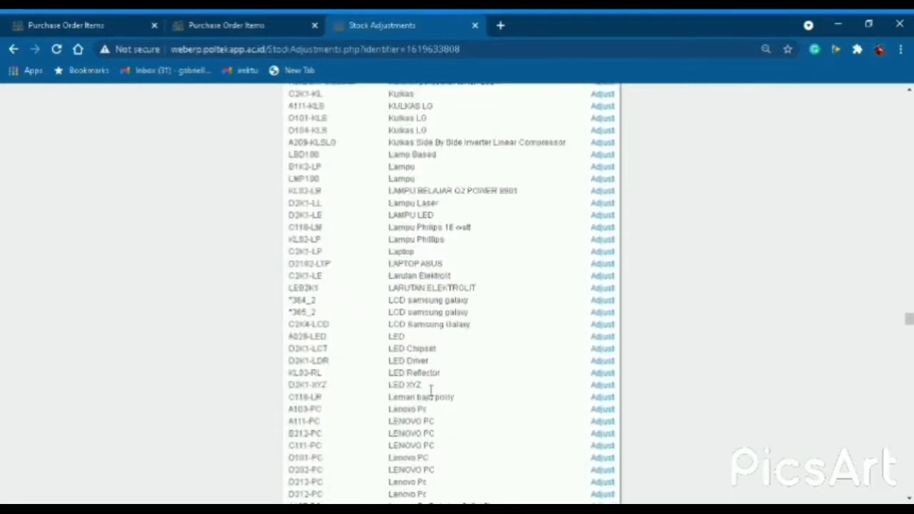
pyautogui.scroll(-20, 430, 390)
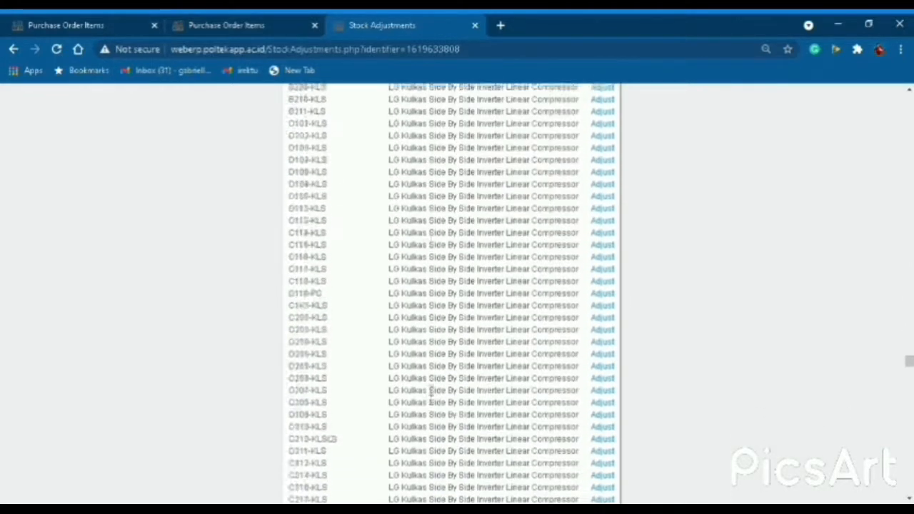
pyautogui.scroll(-20, 431, 392)
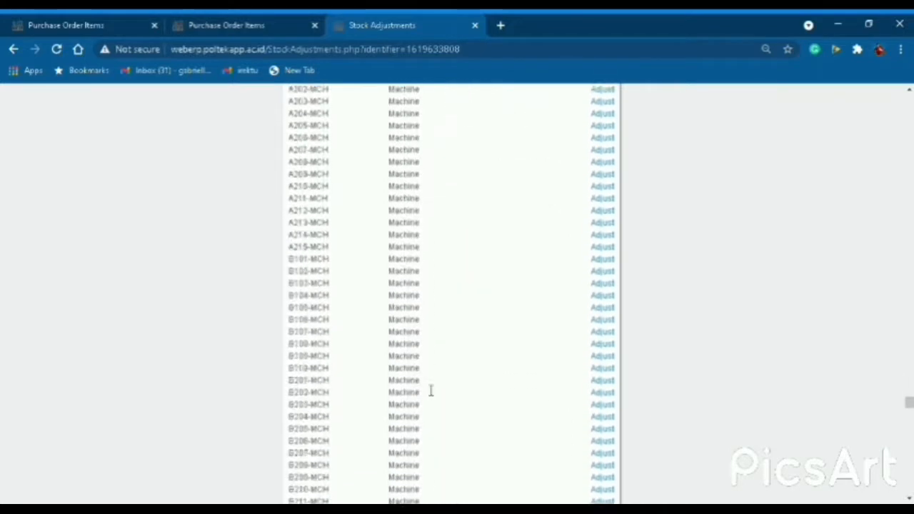
pyautogui.scroll(-20, 430, 391)
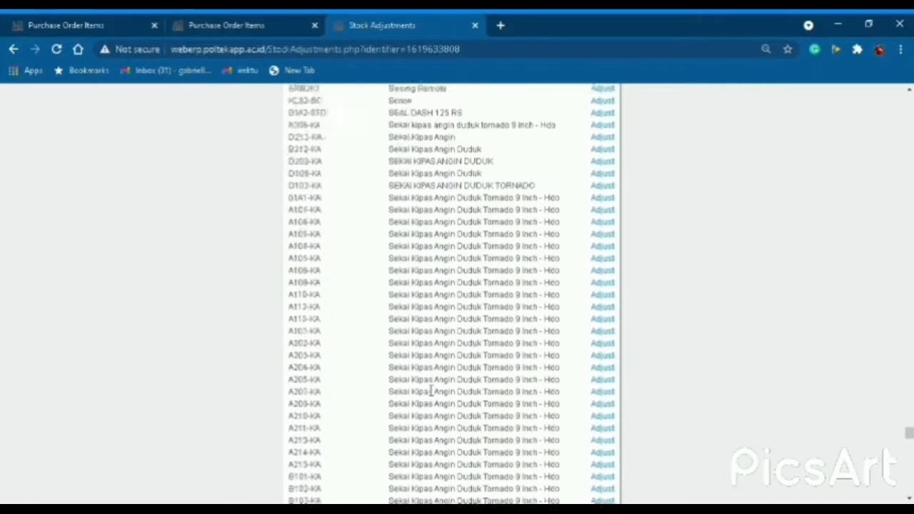
pyautogui.scroll(-20, 430, 390)
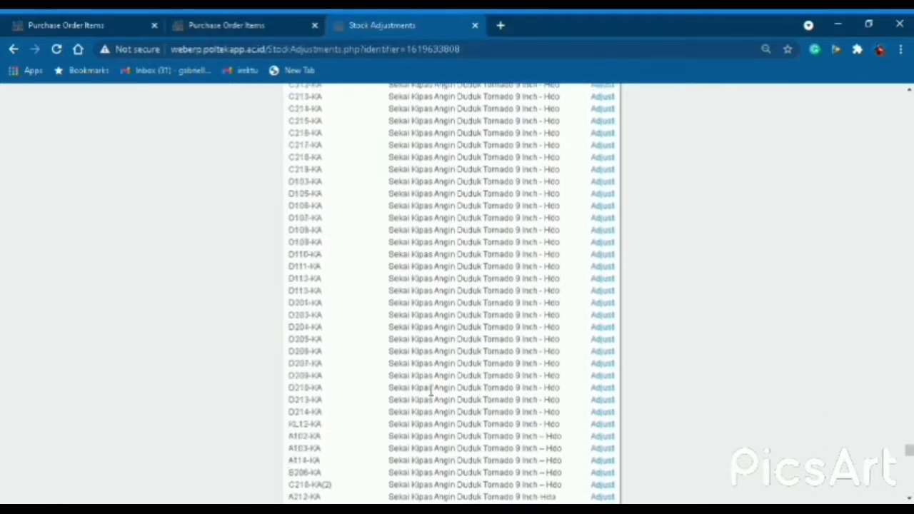
pyautogui.scroll(-8, 430, 390)
pyautogui.scroll(5, 436, 342)
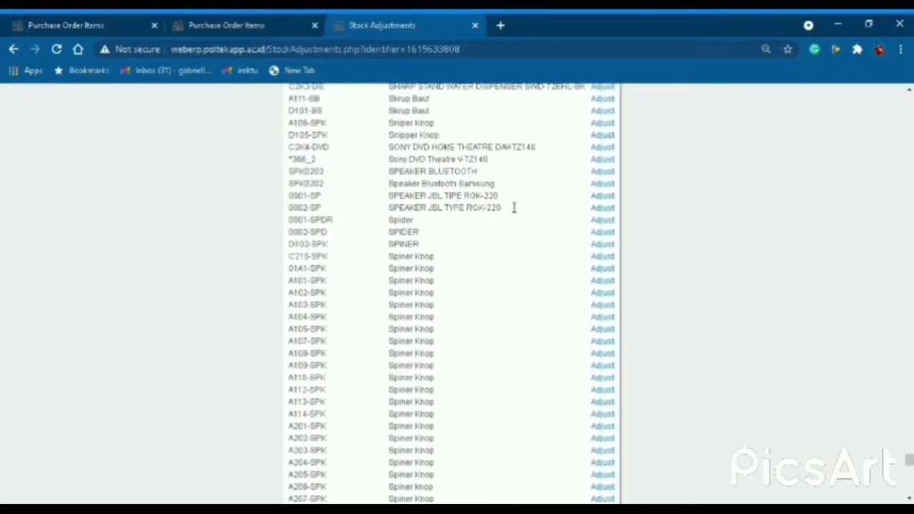
pyautogui.click(604, 212)
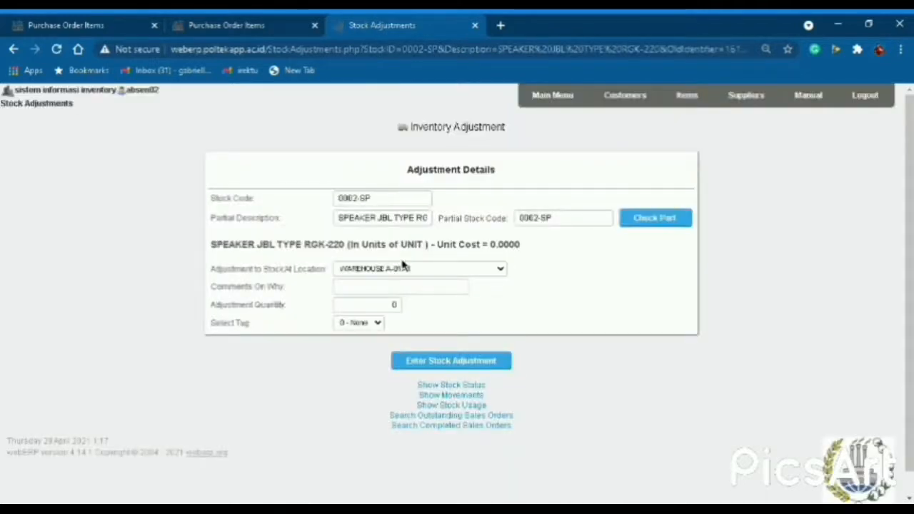
# Record a 5-unit adjustment of 0002-SP at WAREHOUSE M-KELOMPOK 2A2, noted 'Penambahan Stock'.
pyautogui.click(497, 272)
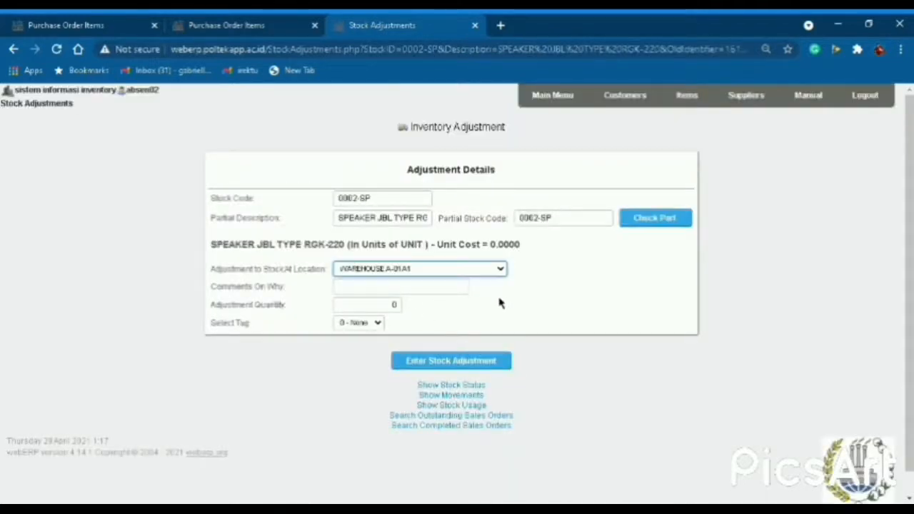
pyautogui.click(426, 431)
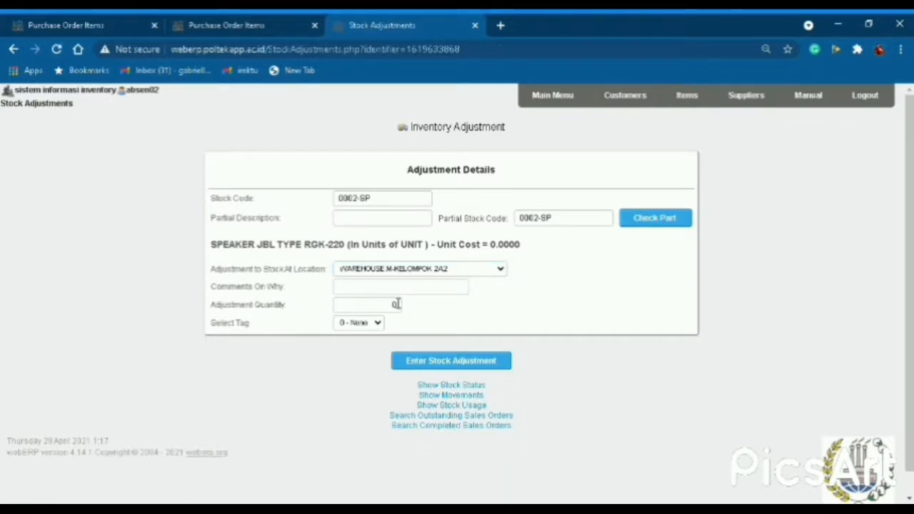
pyautogui.click(397, 292)
pyautogui.click(392, 312)
pyautogui.doubleClick(395, 305)
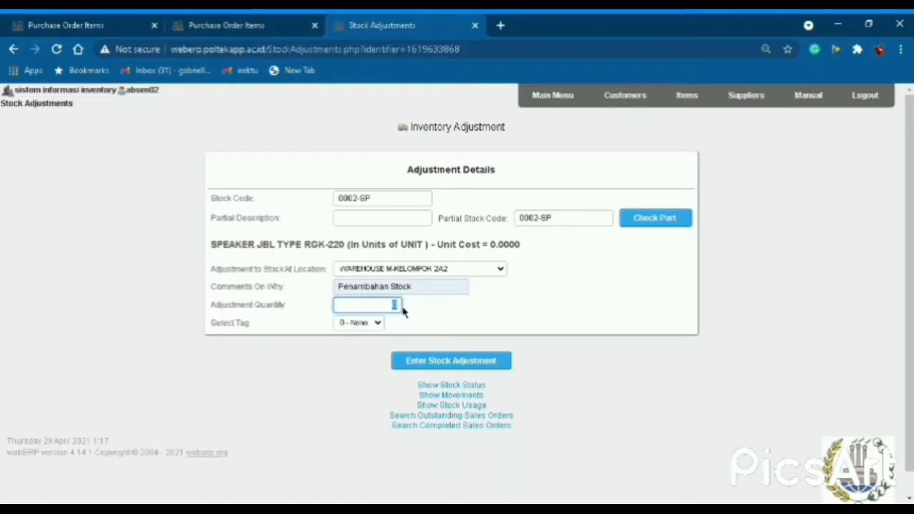
pyautogui.click(337, 357)
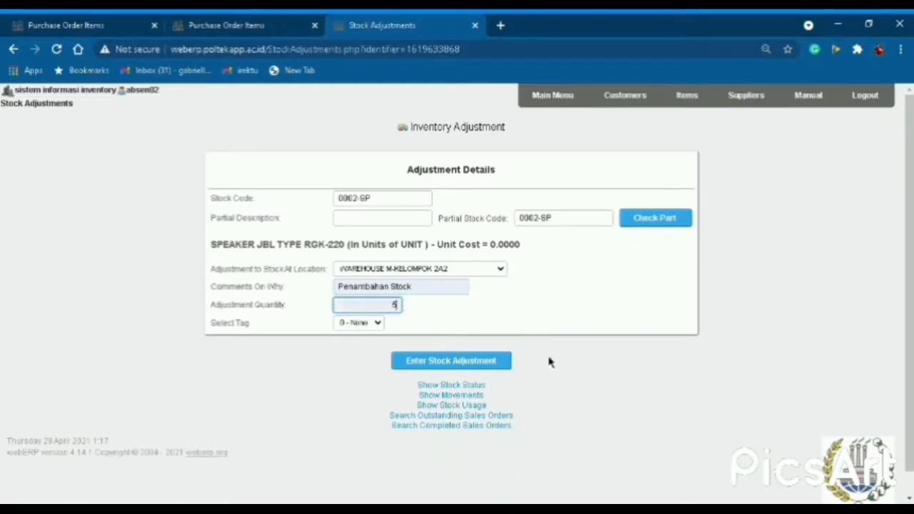
pyautogui.click(478, 371)
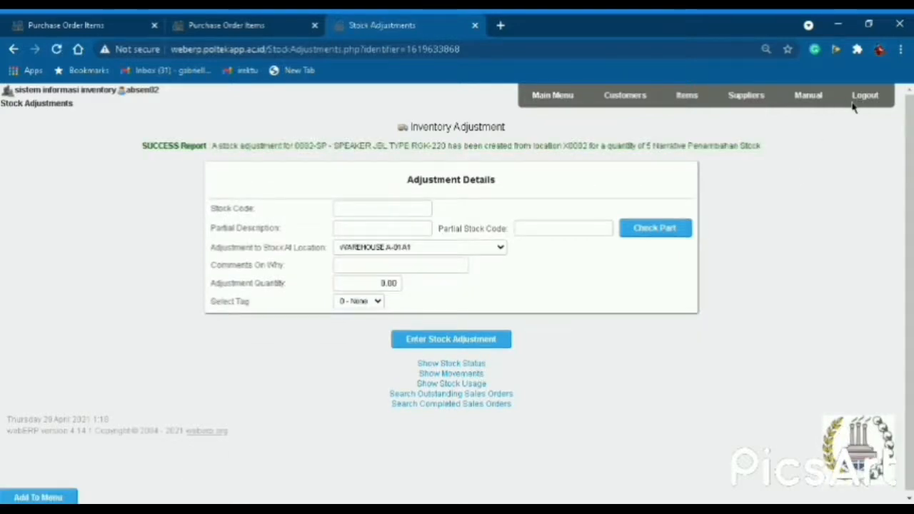
pyautogui.click(564, 103)
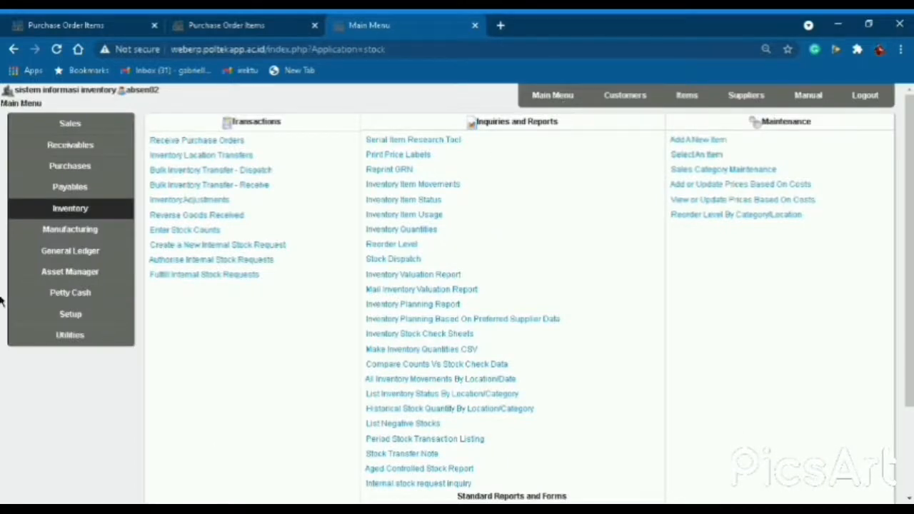
# Create work centre 2A2a 'SPEAKER JBL TYPE RGK' at WAREHOUSE M-KELOMPOK 2A2 with overhead 10.
pyautogui.click(66, 238)
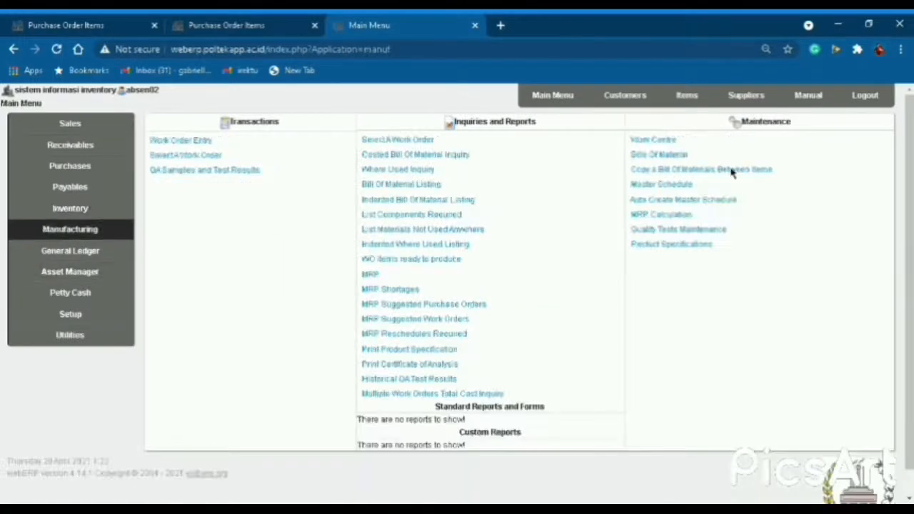
pyautogui.click(662, 143)
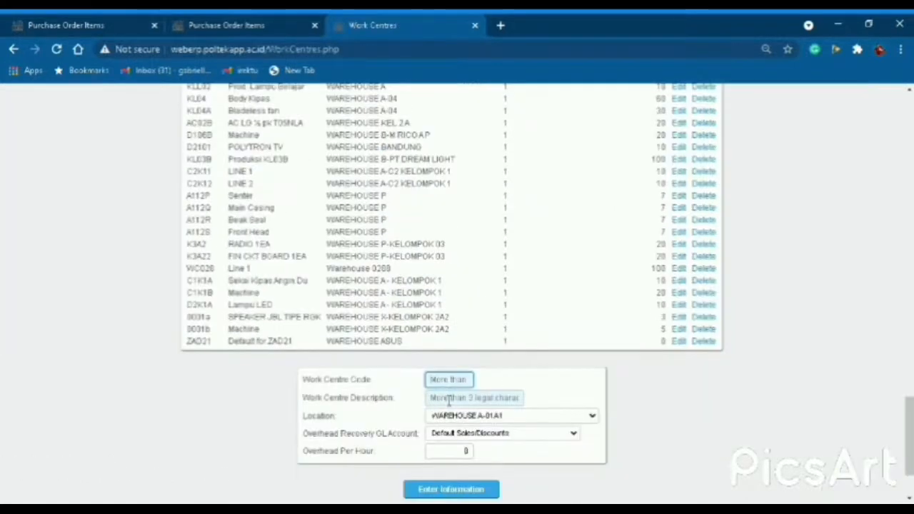
pyautogui.write('2A2a')
pyautogui.press('Tab')
pyautogui.write('S')
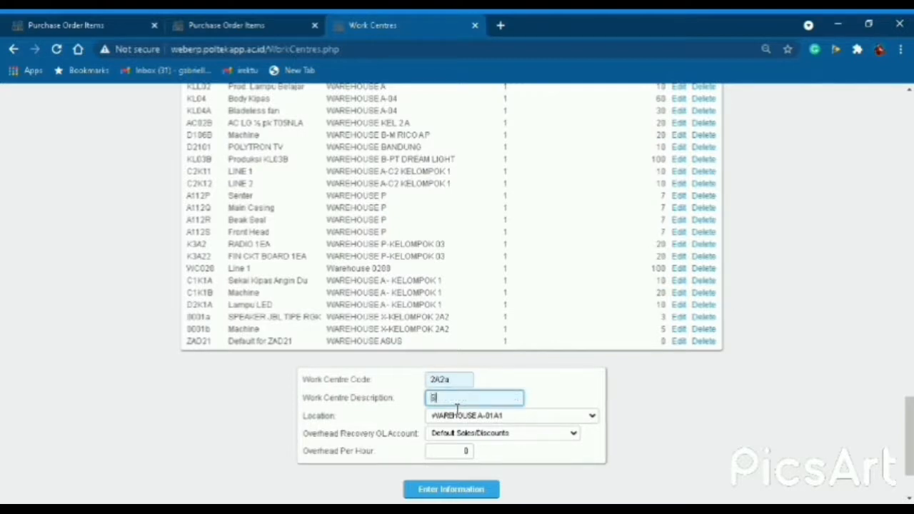
pyautogui.write('PEAKER JBL TYPE RC')
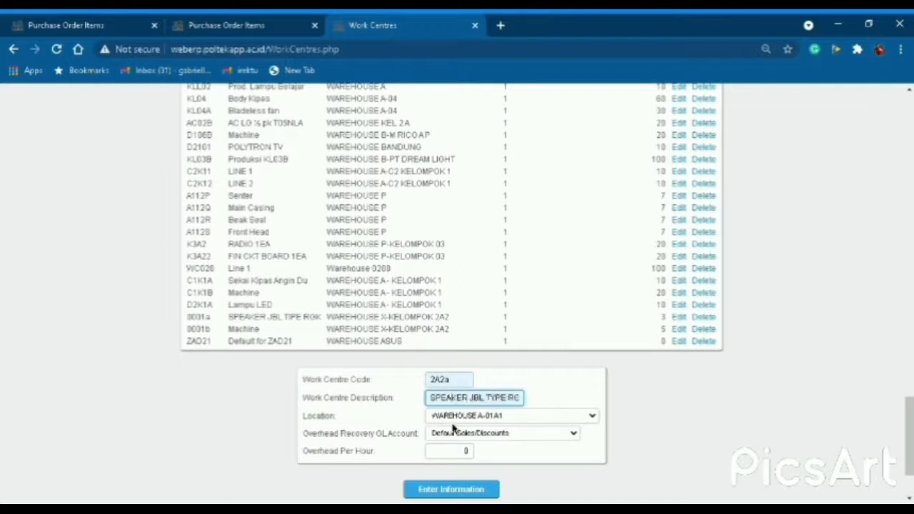
pyautogui.press('Tab')
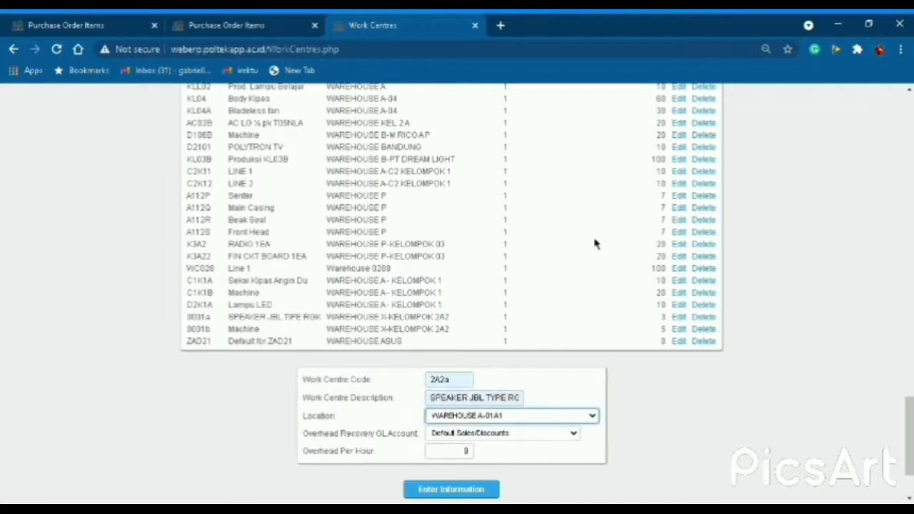
pyautogui.click(532, 363)
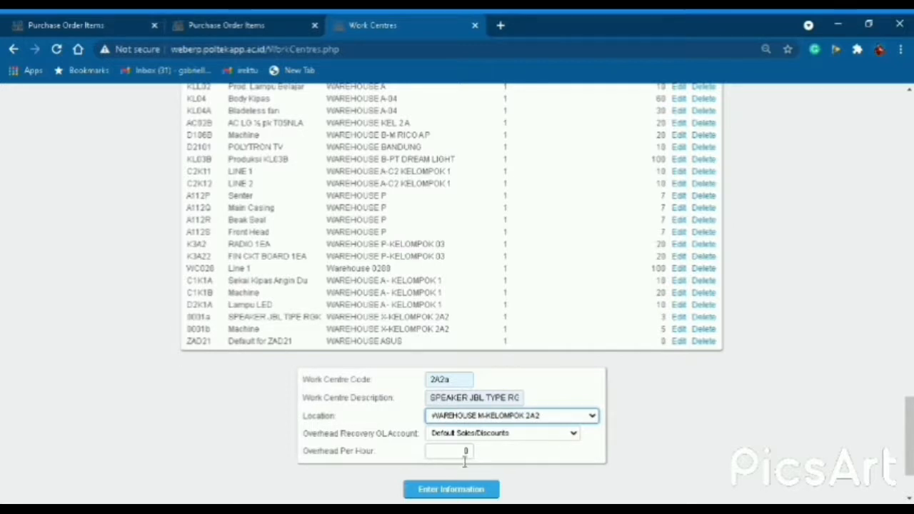
pyautogui.doubleClick(464, 456)
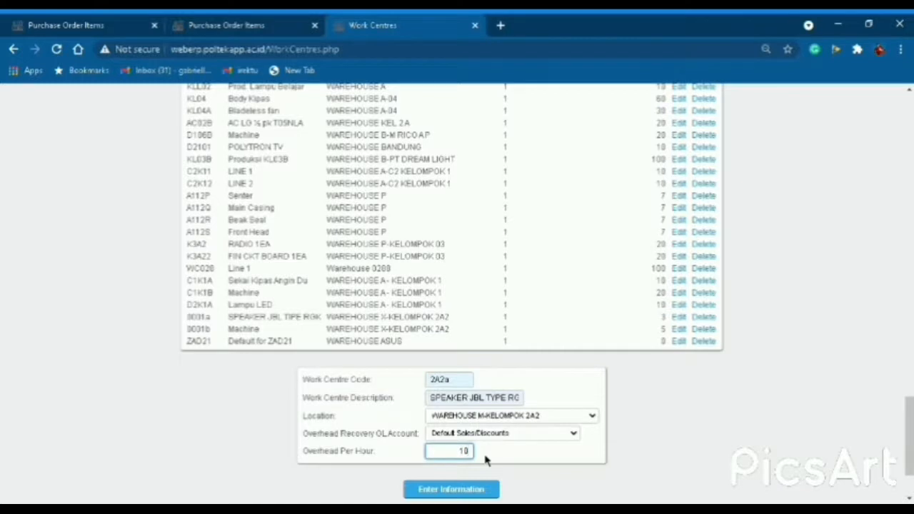
pyautogui.scroll(-1, 473, 394)
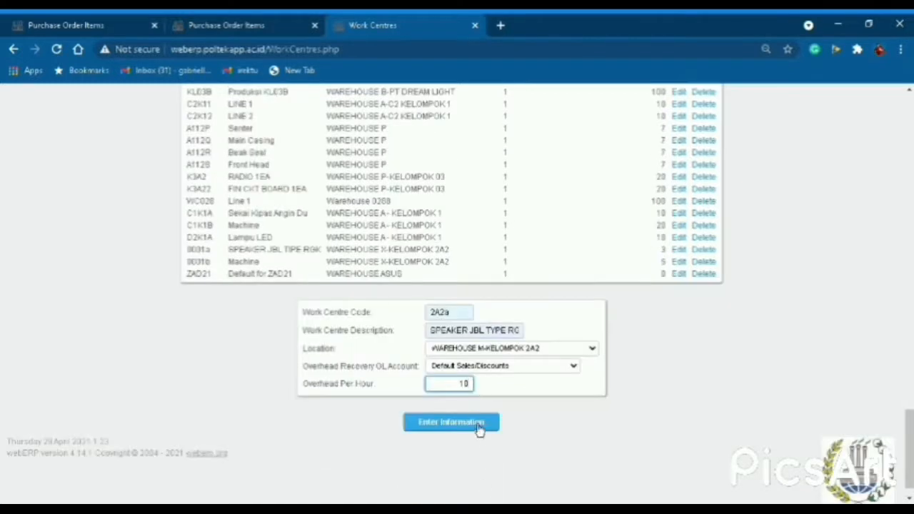
pyautogui.click(476, 430)
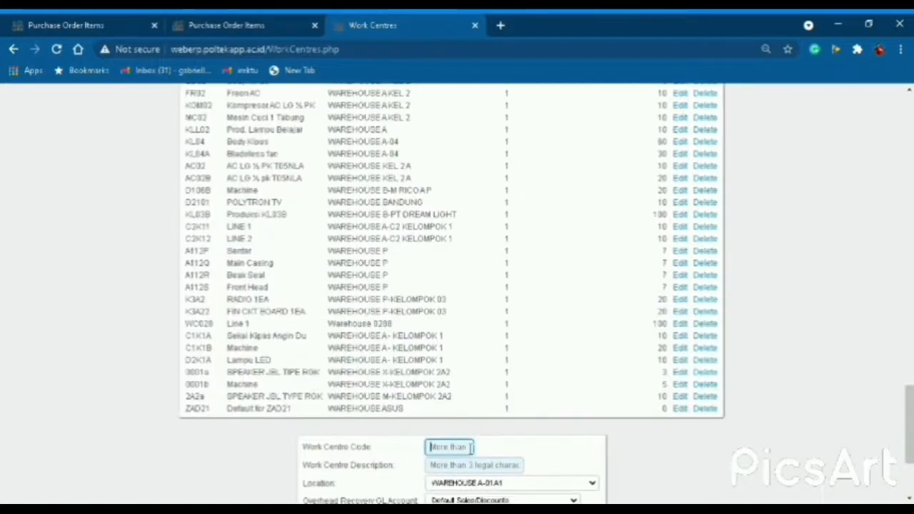
# Add work centre 2A2b 'CONE' at WAREHOUSE M-KELOMPOK 2A2 with overhead 20, then go to Main Menu.
pyautogui.scroll(-2, 457, 357)
pyautogui.write('2A2b')
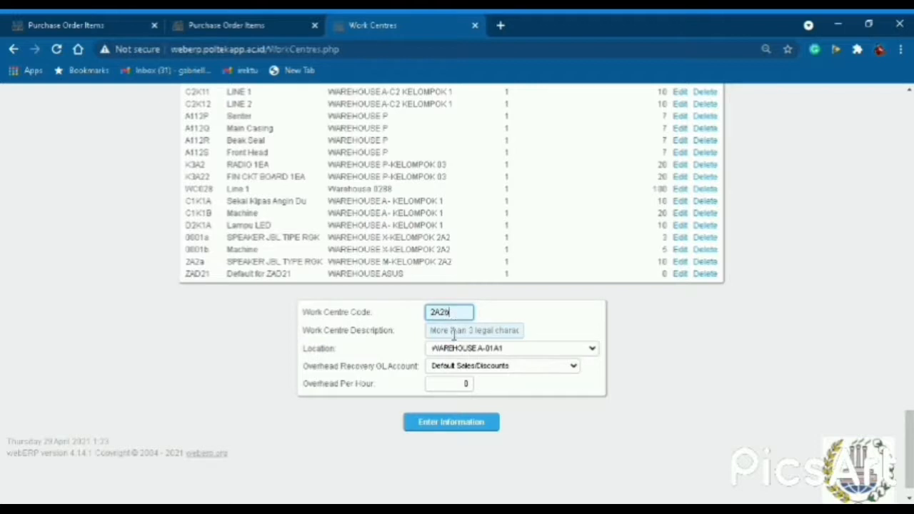
pyautogui.click(454, 331)
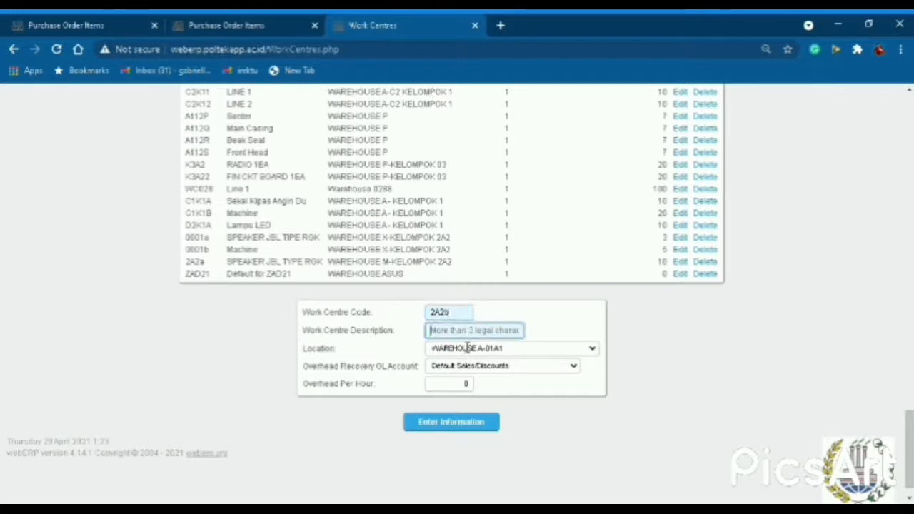
pyautogui.write('CO')
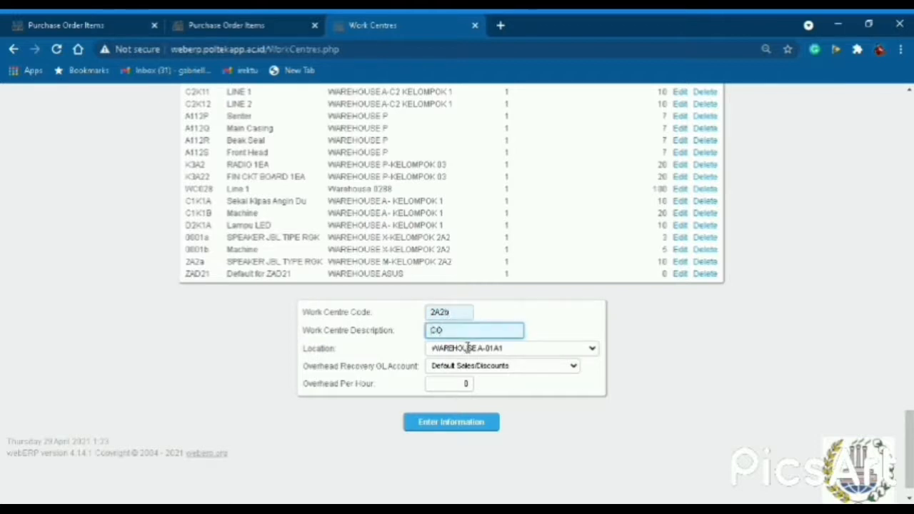
pyautogui.write('NE')
pyautogui.press('Tab')
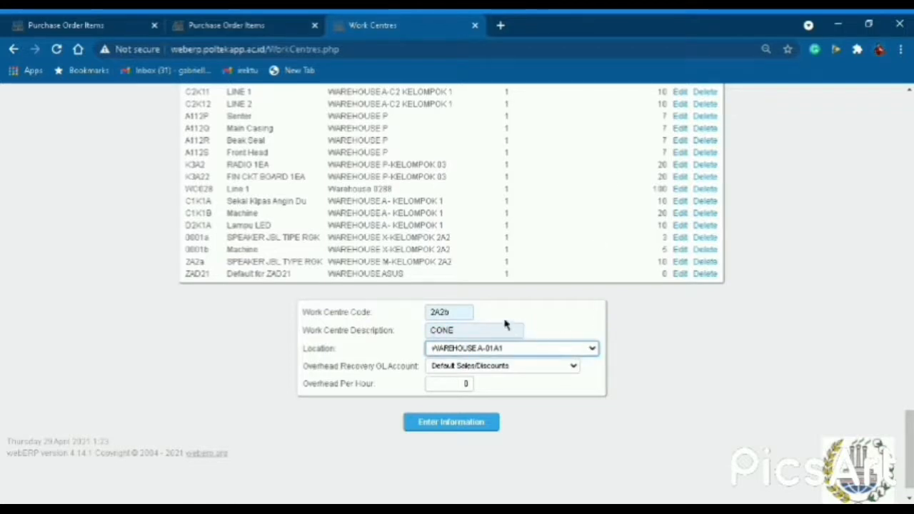
pyautogui.press('Down')
pyautogui.click(468, 385)
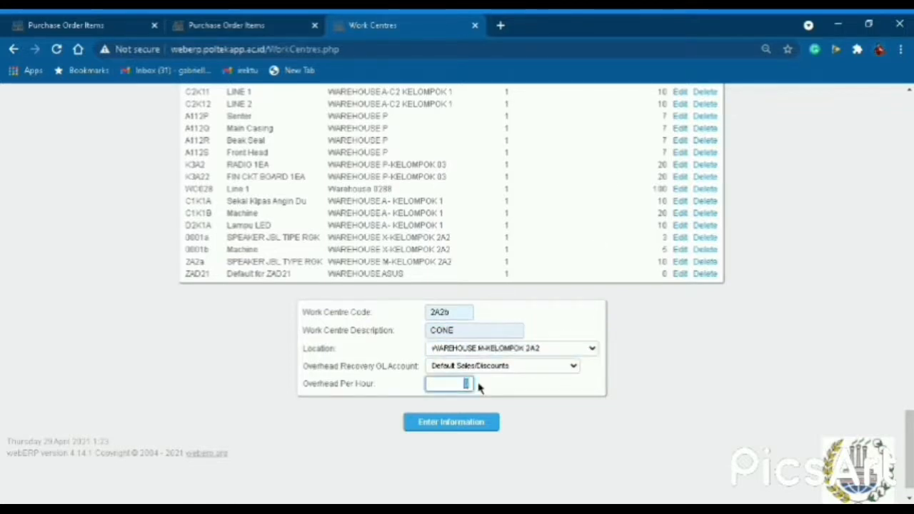
pyautogui.write('20')
pyautogui.click(473, 428)
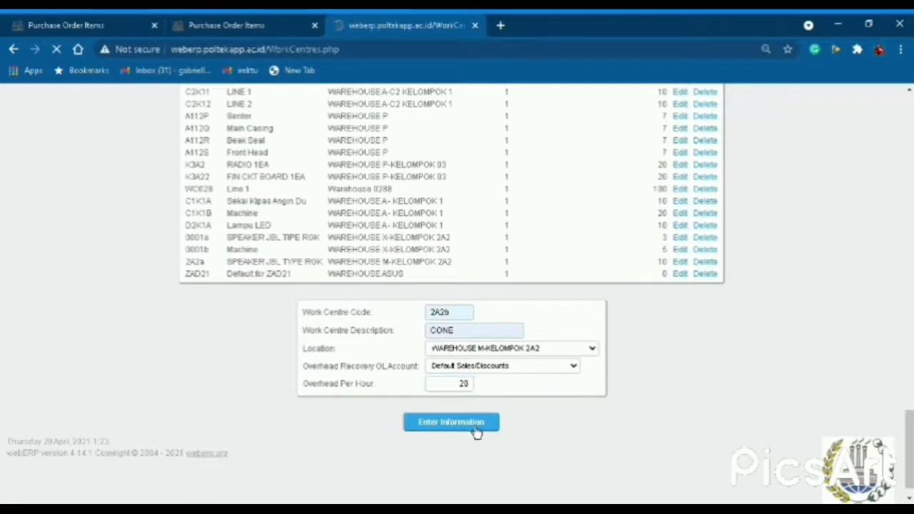
pyautogui.scroll(10, 495, 402)
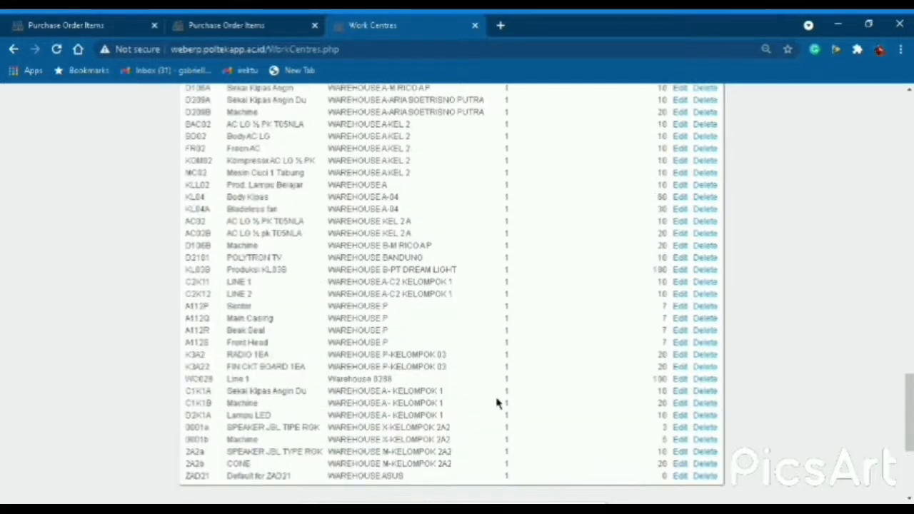
pyautogui.scroll(10, 628, 281)
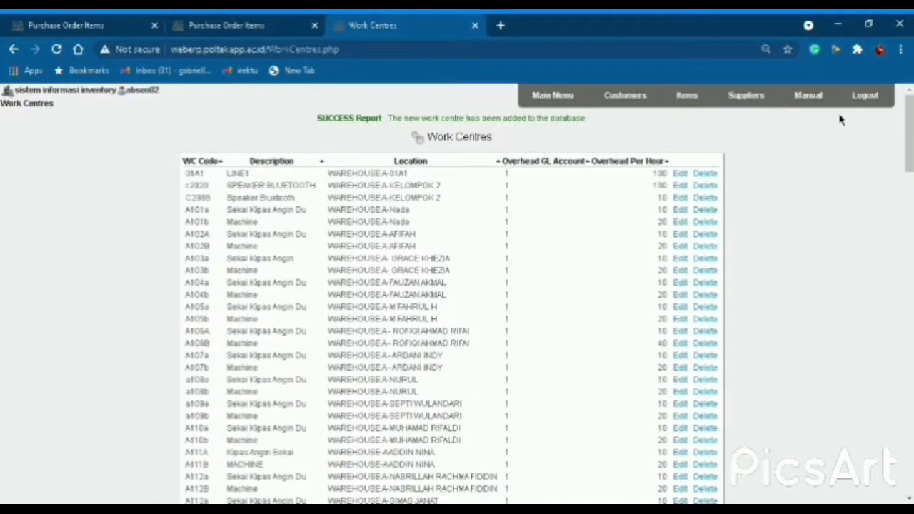
pyautogui.click(553, 95)
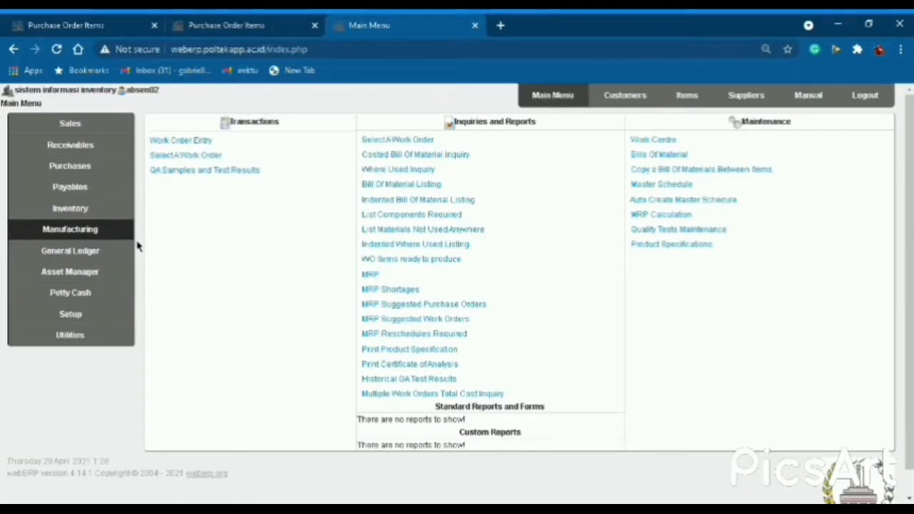
# Open the bill of materials for 0002-CN CONE under Manufacturing > Bills Of Material.
pyautogui.click(90, 232)
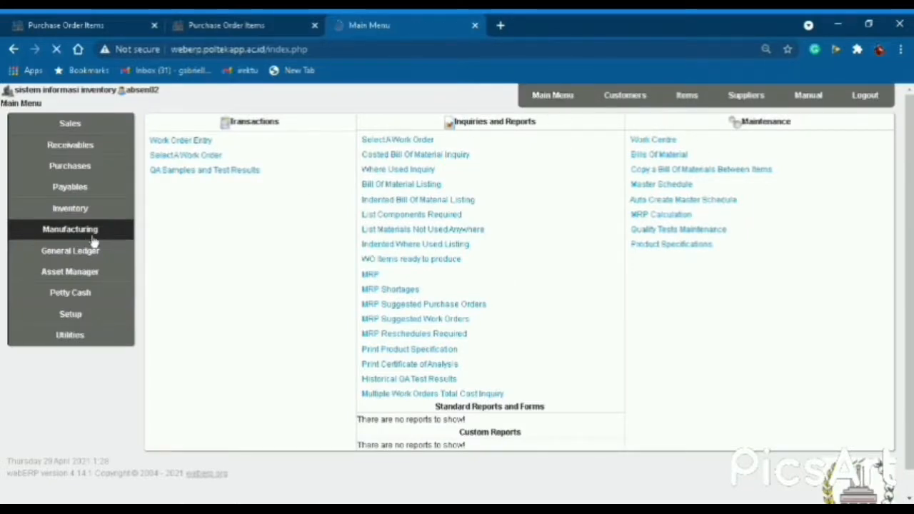
pyautogui.click(658, 157)
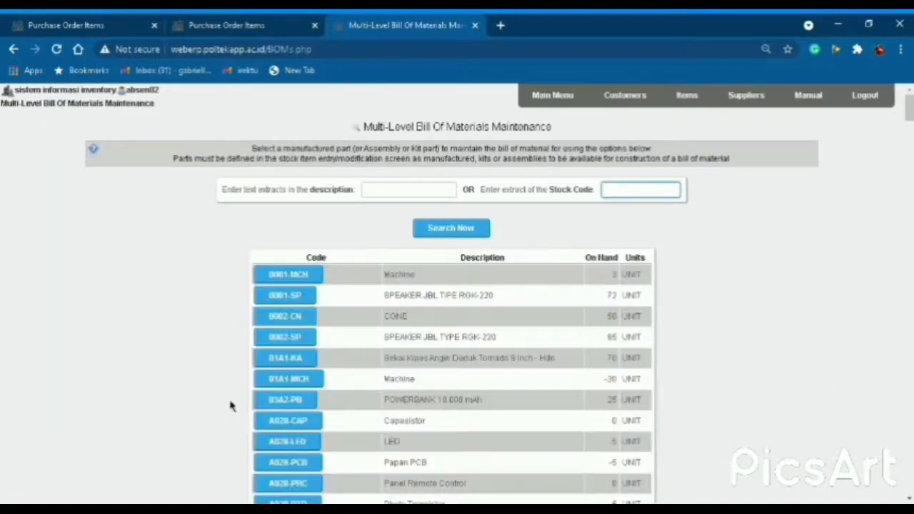
pyautogui.click(301, 323)
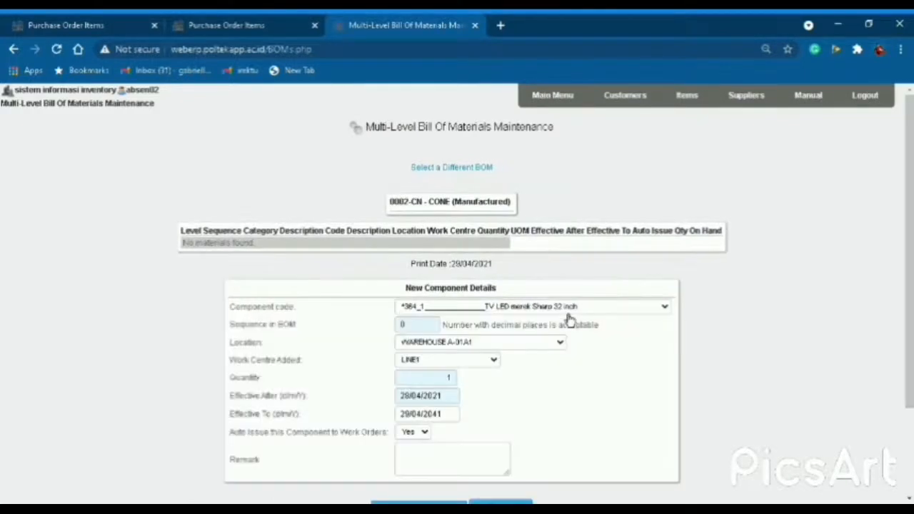
# Add component 0002-VC VOICE COIL: sequence 2, location WAREHOUSE M-KELOMPOK 2A2, work centre CONE.
pyautogui.click(570, 311)
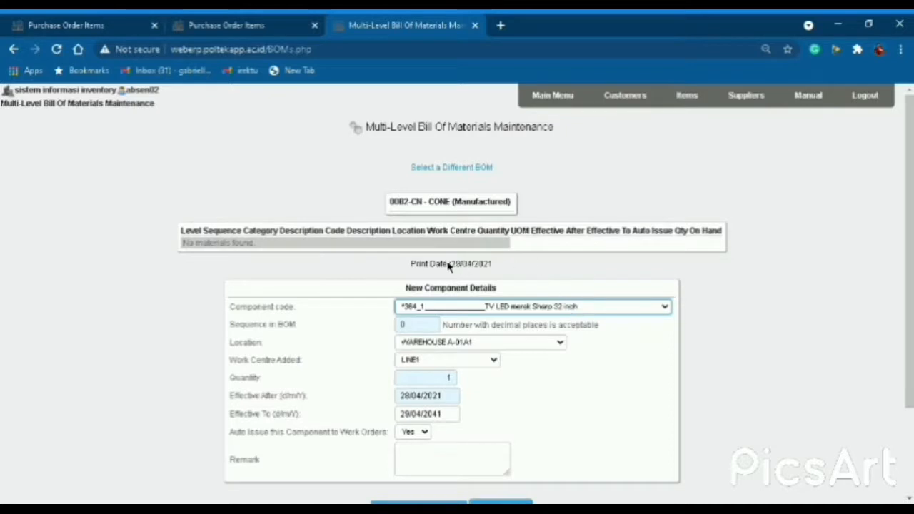
pyautogui.click(493, 217)
pyautogui.moveTo(423, 327); pyautogui.dragTo(384, 327)
pyautogui.write('2')
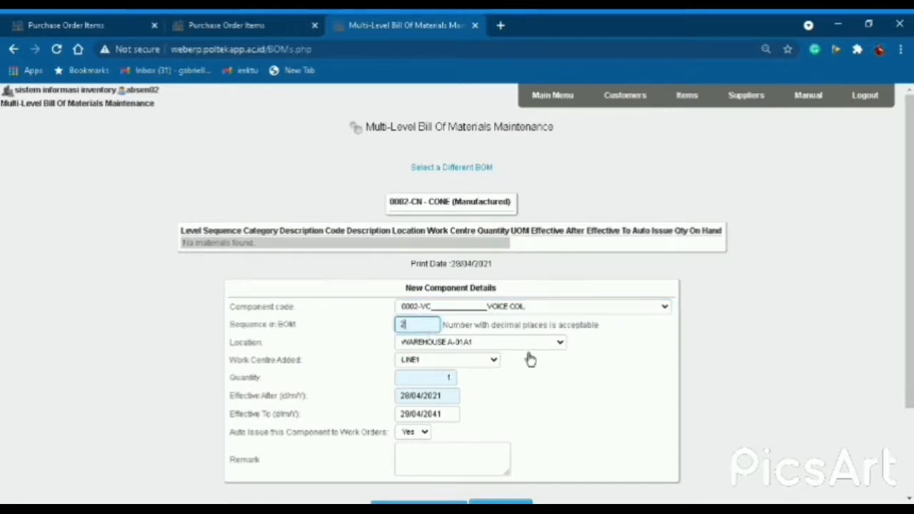
pyautogui.press('Tab')
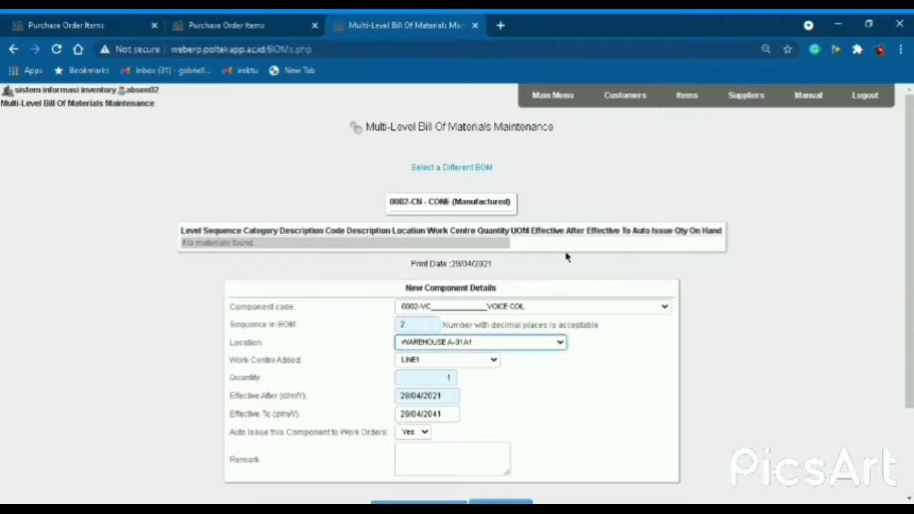
pyautogui.press('Down')
pyautogui.press('Tab')
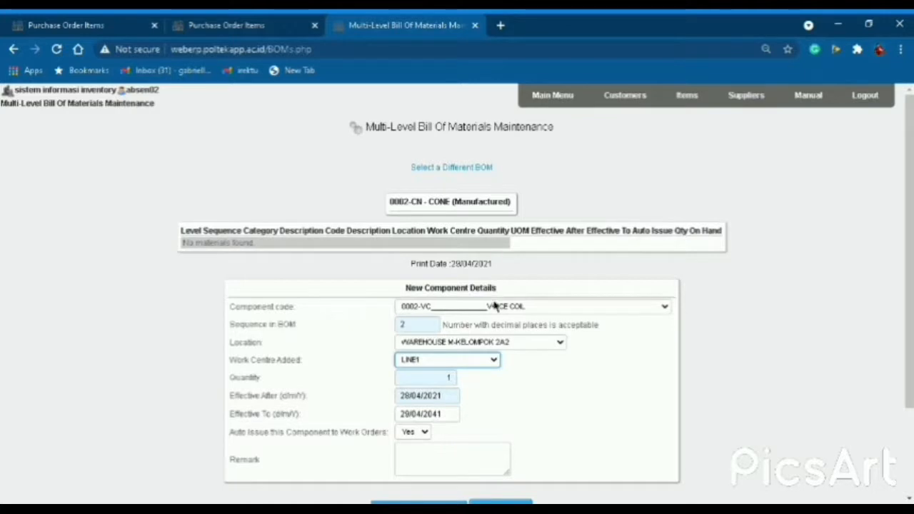
pyautogui.click(424, 345)
pyautogui.scroll(-2, 455, 390)
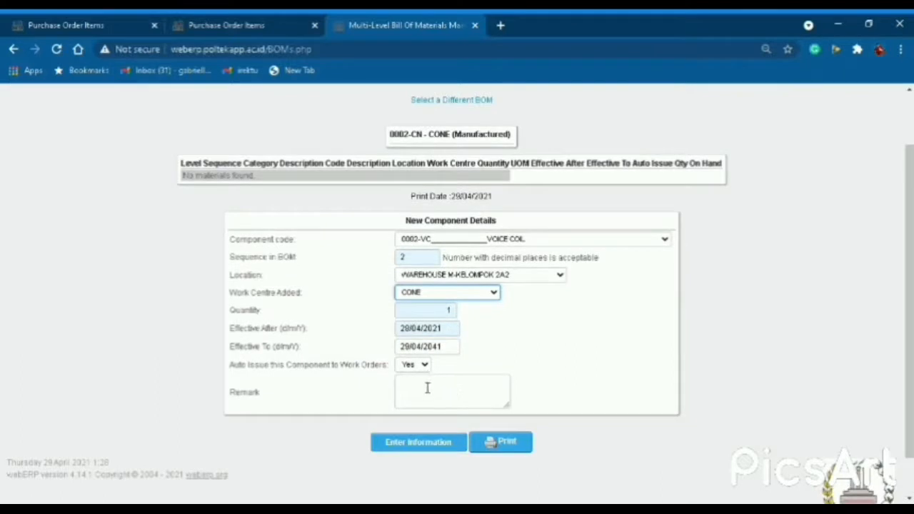
pyautogui.click(444, 449)
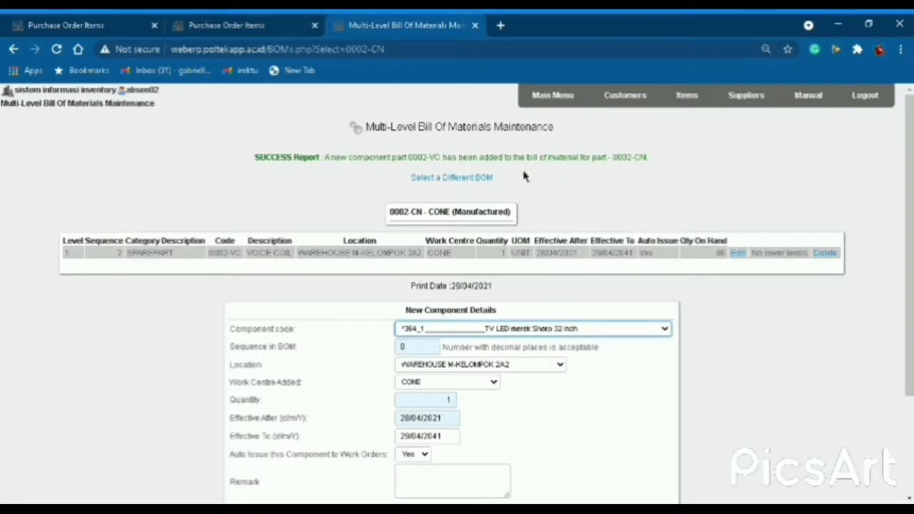
# Add component 0002-SRD SURROUND at sequence 2 to the CONE bill.
pyautogui.press('0')
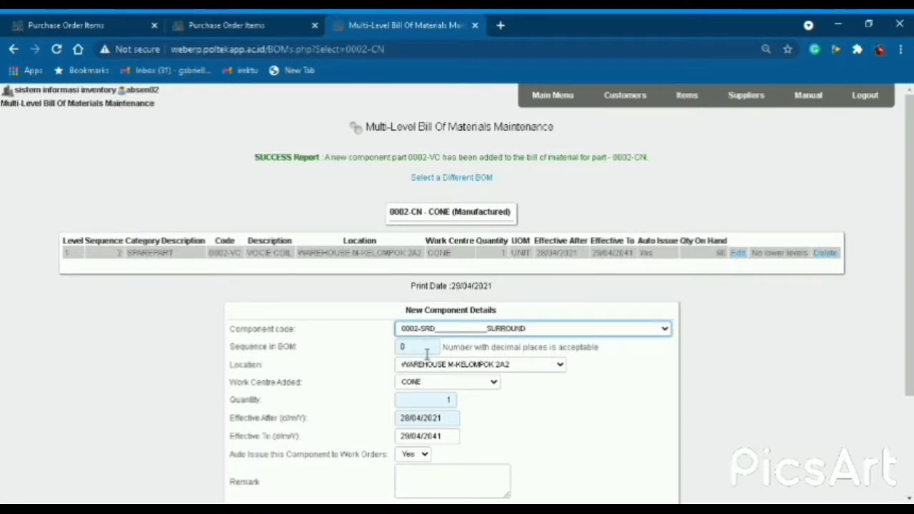
pyautogui.press('Tab')
pyautogui.write('2')
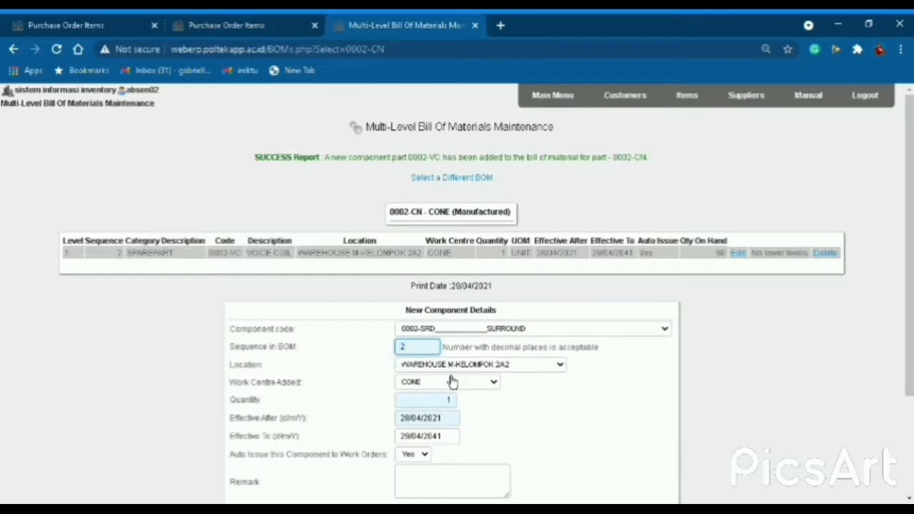
pyautogui.scroll(-2, 454, 420)
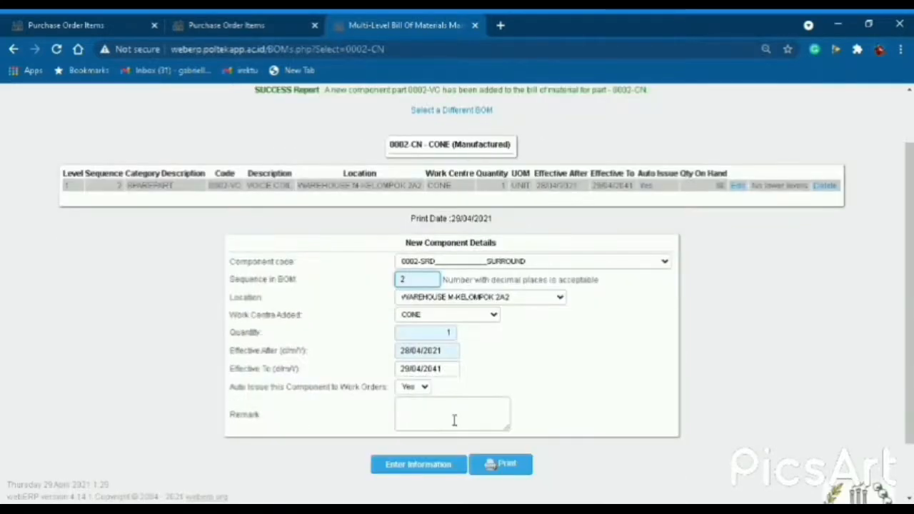
pyautogui.click(437, 471)
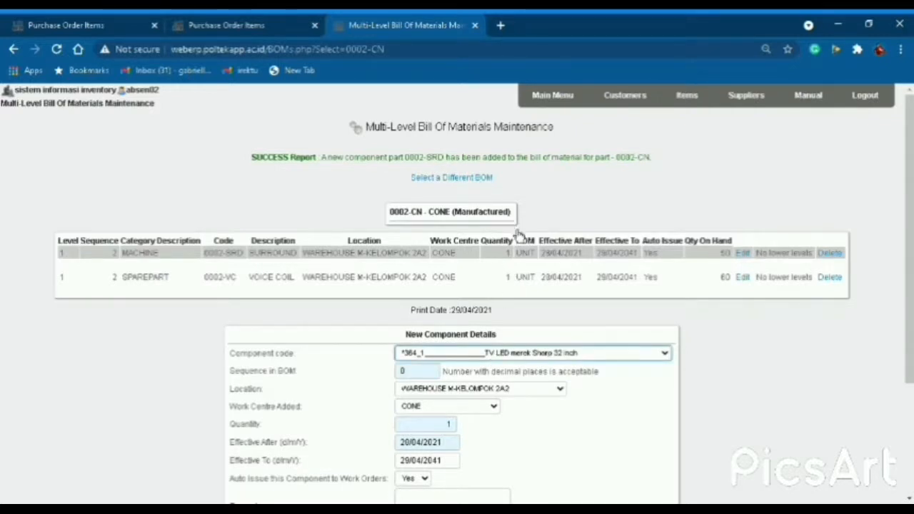
# Add component 0002-SPD SPIDER at sequence 2 to the CONE bill.
pyautogui.click(402, 405)
pyautogui.moveTo(433, 376); pyautogui.dragTo(386, 385)
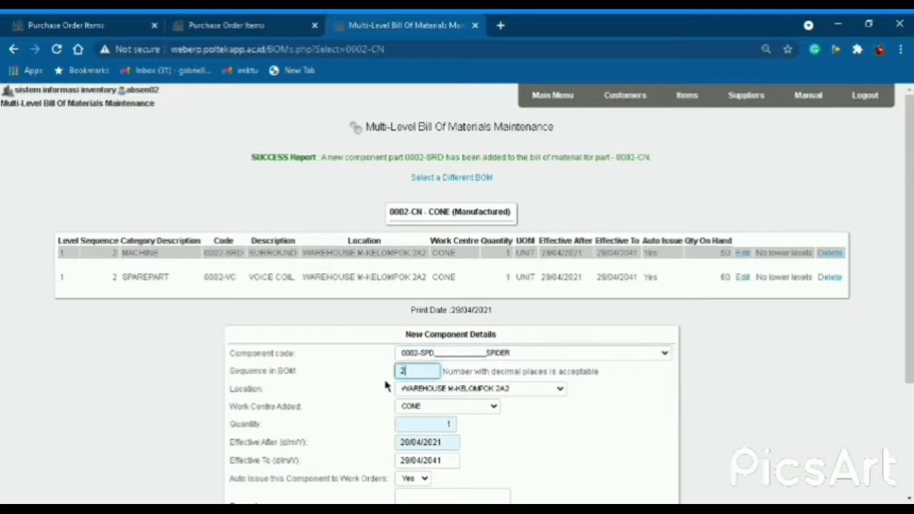
pyautogui.write('2')
pyautogui.scroll(-1, 454, 392)
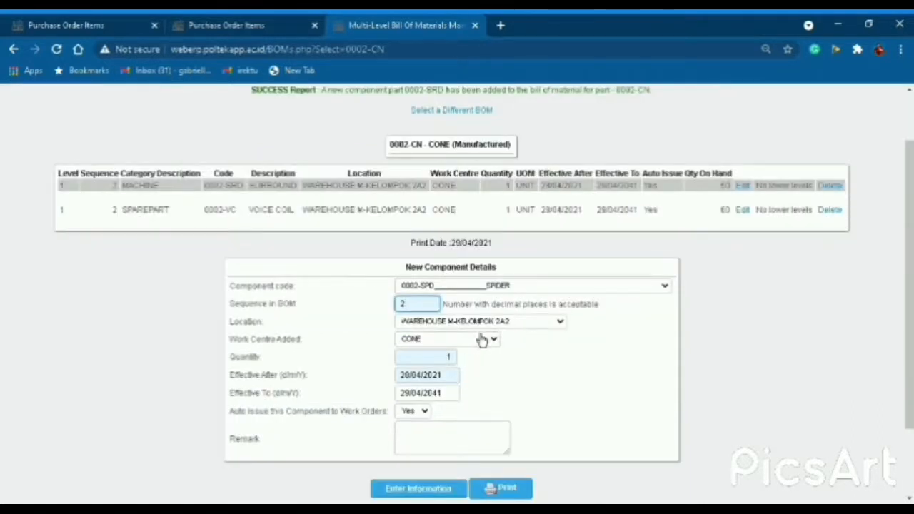
pyautogui.click(429, 494)
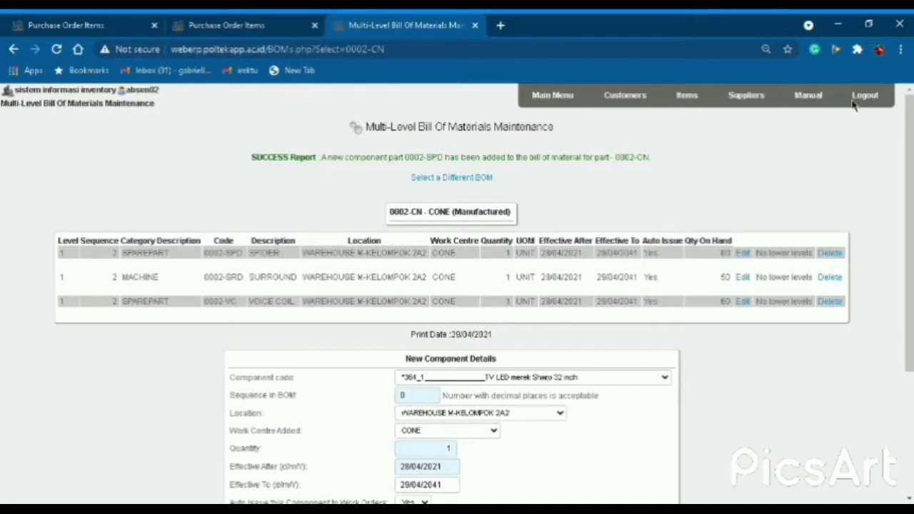
# Open the bill of materials for the 0002-SP speaker from the manufactured parts list.
pyautogui.click(477, 178)
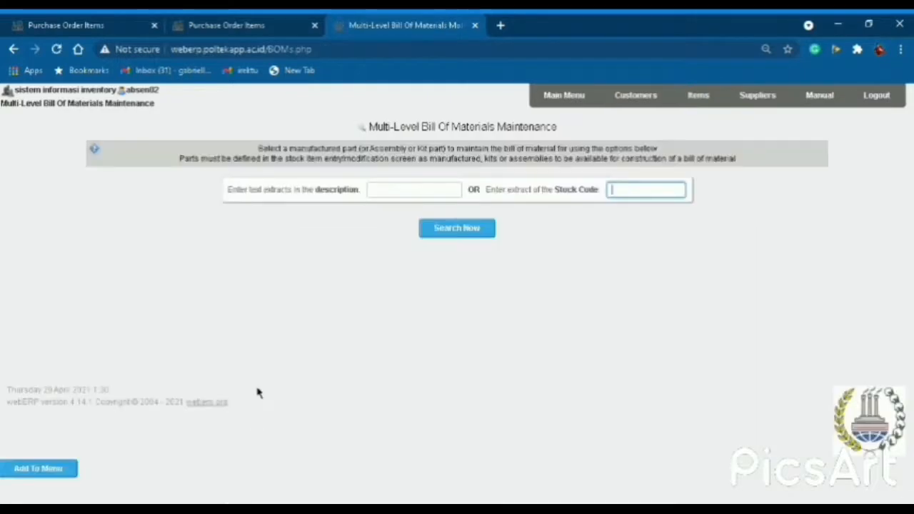
pyautogui.click(472, 232)
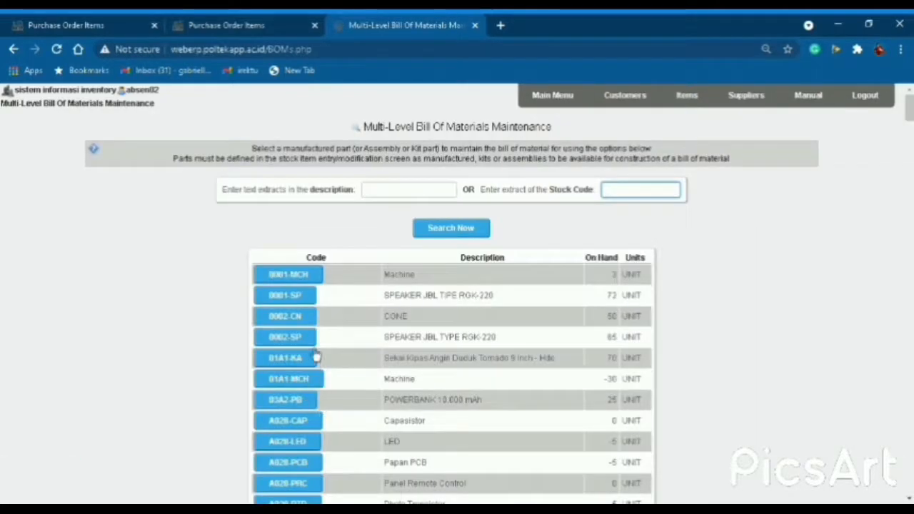
pyautogui.click(310, 342)
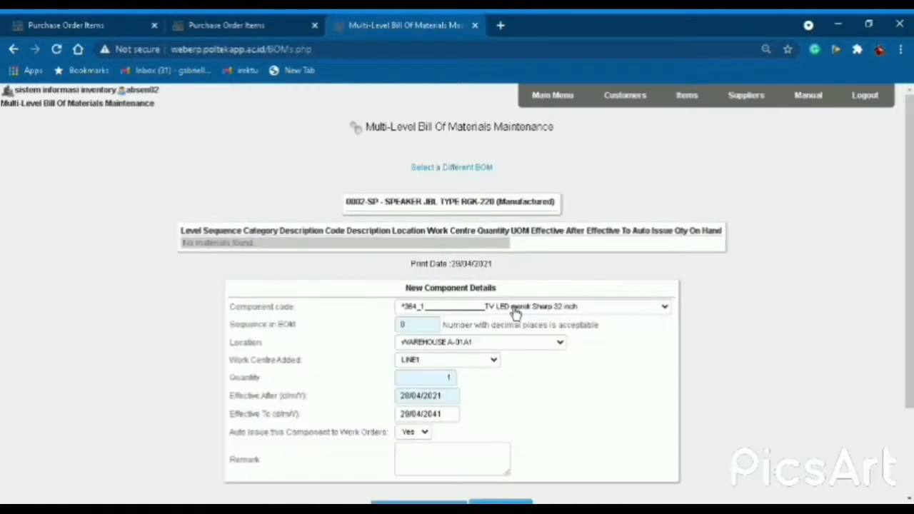
# Add 0002-MG MAGNET: sequence 1, WAREHOUSE M-KELOMPOK 2A2, work centre SPEAKER JBL TYPE RGK.
pyautogui.click(524, 312)
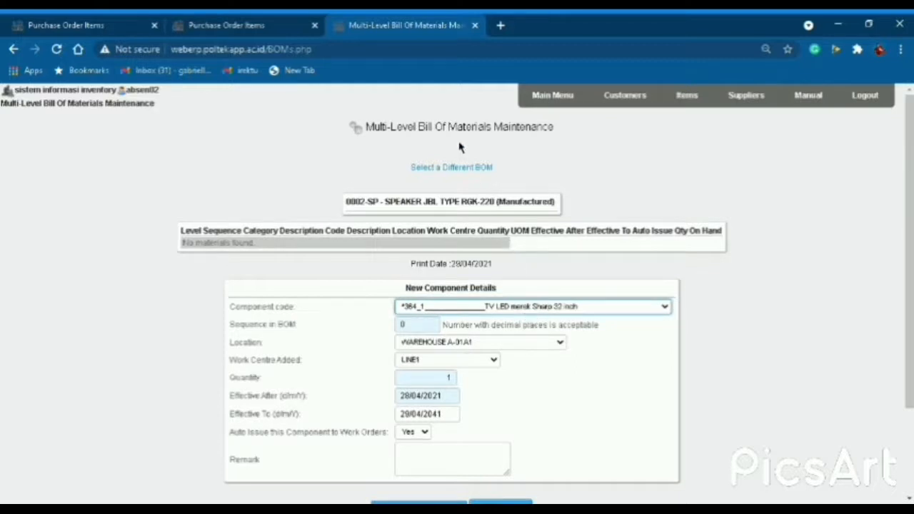
pyautogui.click(432, 315)
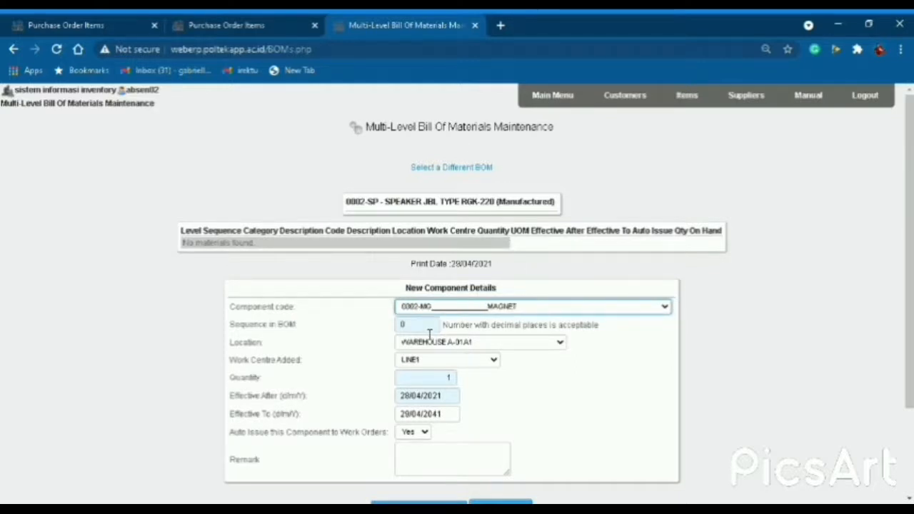
pyautogui.moveTo(427, 328); pyautogui.dragTo(396, 327)
pyautogui.write('1')
pyautogui.press('Tab')
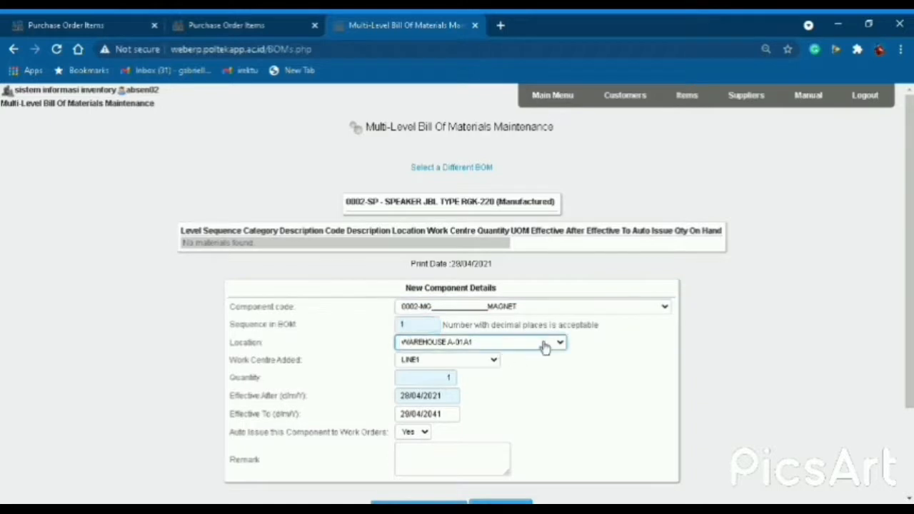
pyautogui.click(563, 343)
pyautogui.click(493, 281)
pyautogui.click(458, 364)
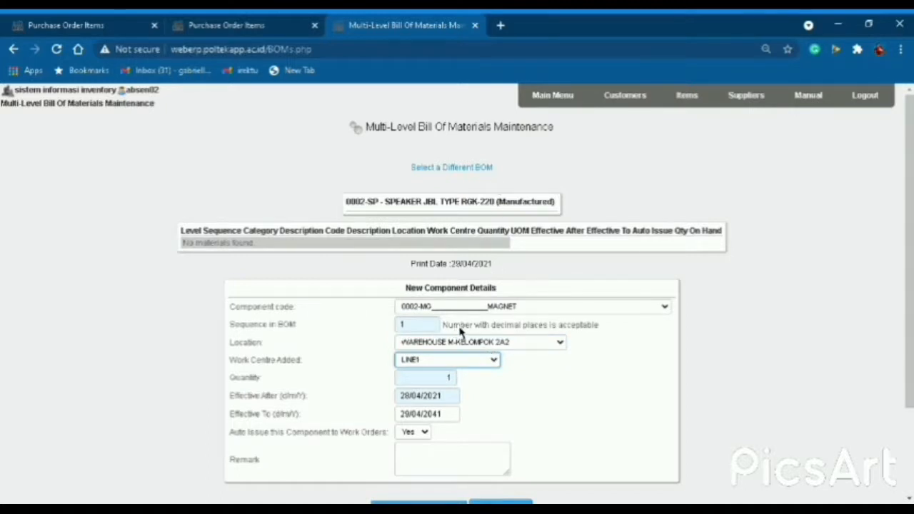
pyautogui.click(468, 344)
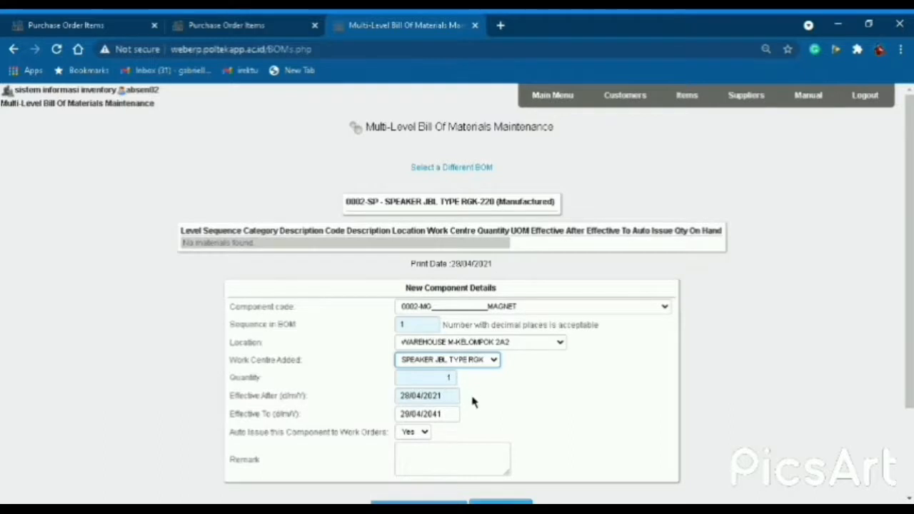
pyautogui.scroll(-1, 473, 402)
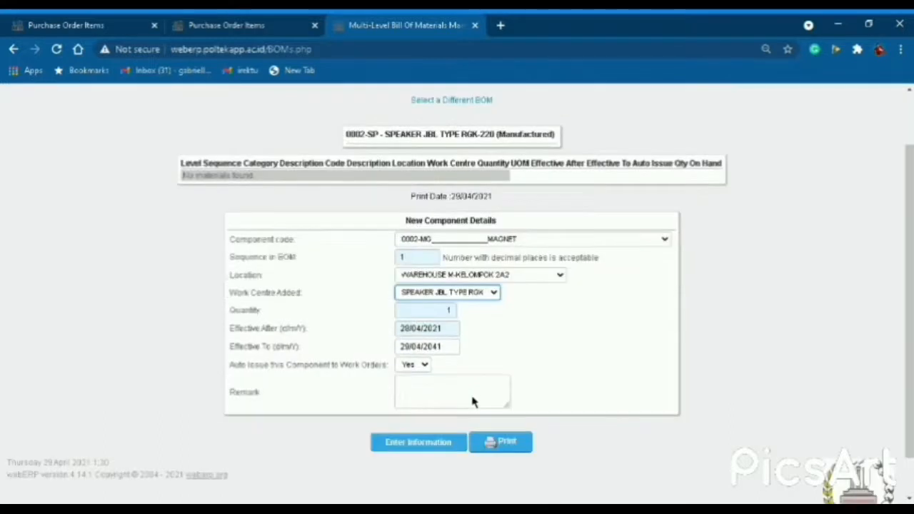
pyautogui.click(411, 454)
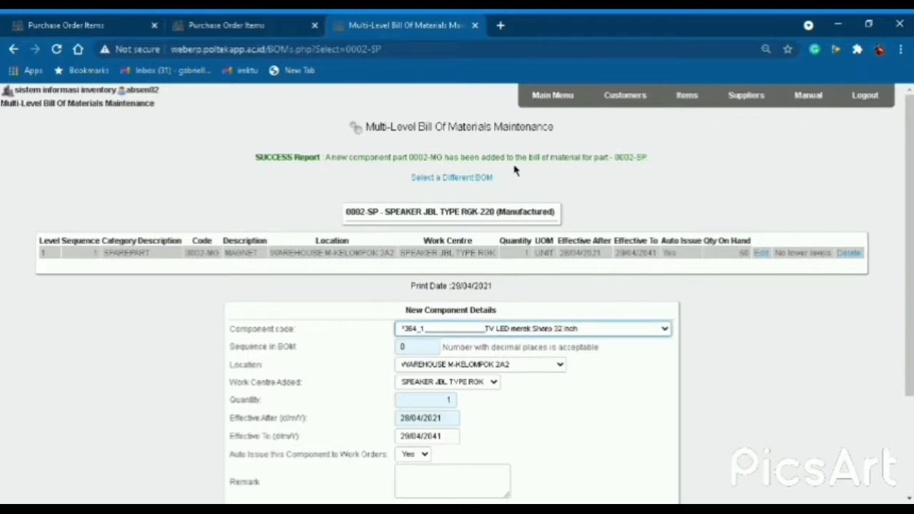
# Add 0002-CN CONE to the speaker's bill at sequence 1.
pyautogui.click(435, 354)
pyautogui.moveTo(417, 347); pyautogui.dragTo(382, 345)
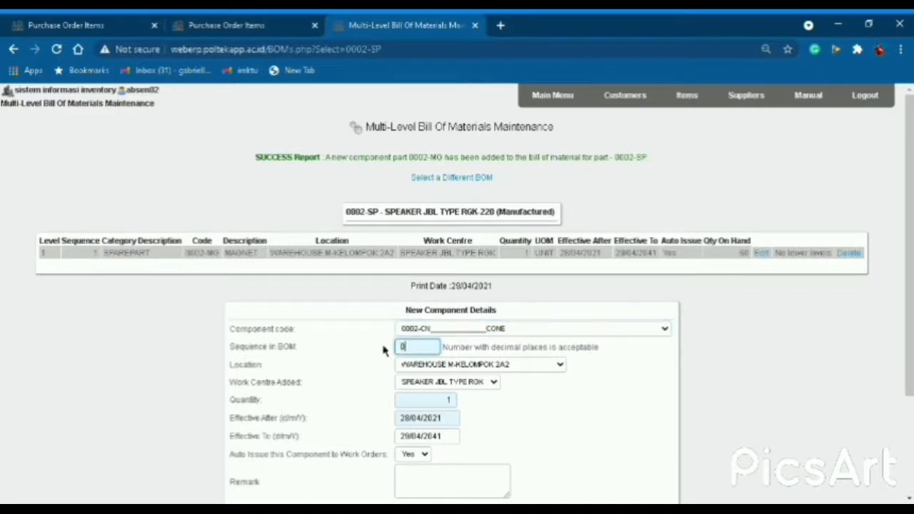
pyautogui.write('1')
pyautogui.scroll(-1, 487, 371)
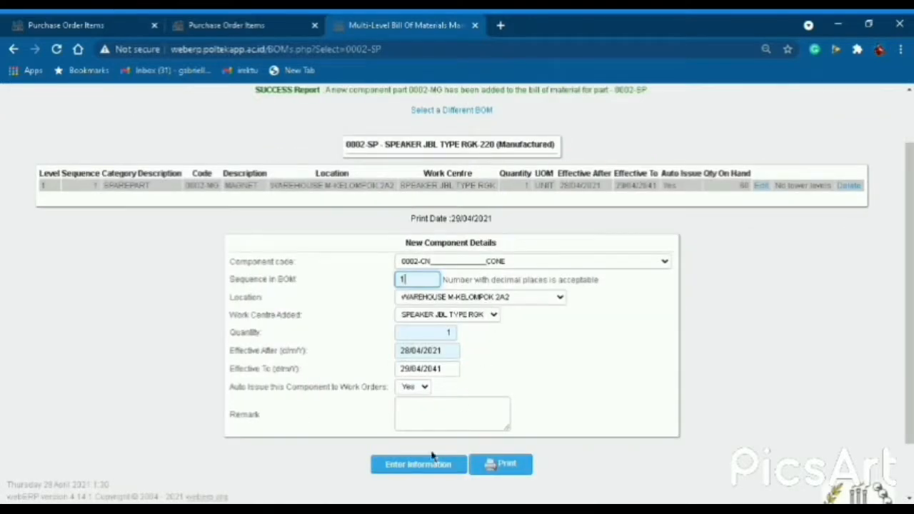
pyautogui.scroll(1, 431, 400)
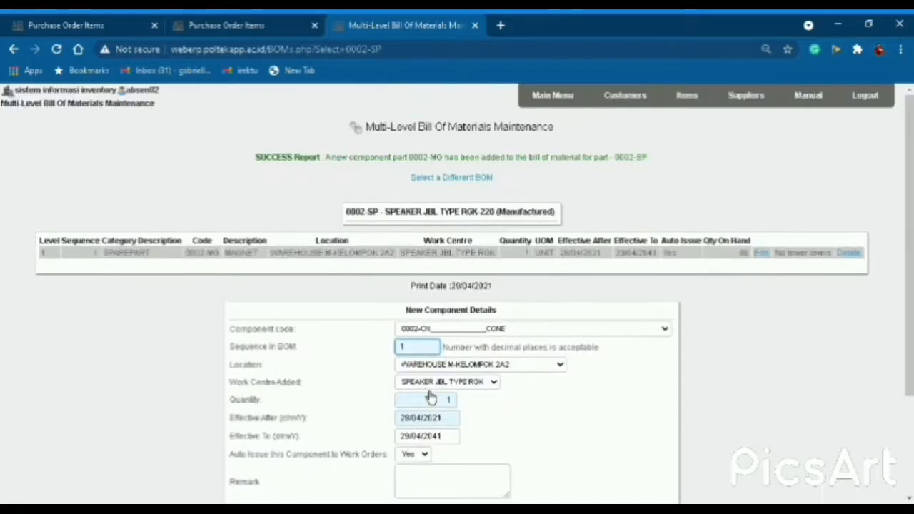
pyautogui.scroll(-1, 430, 398)
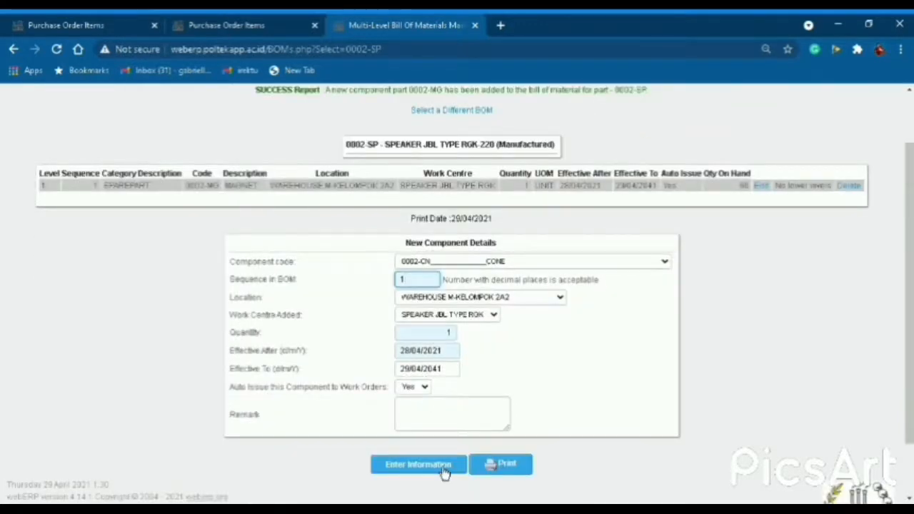
pyautogui.click(438, 465)
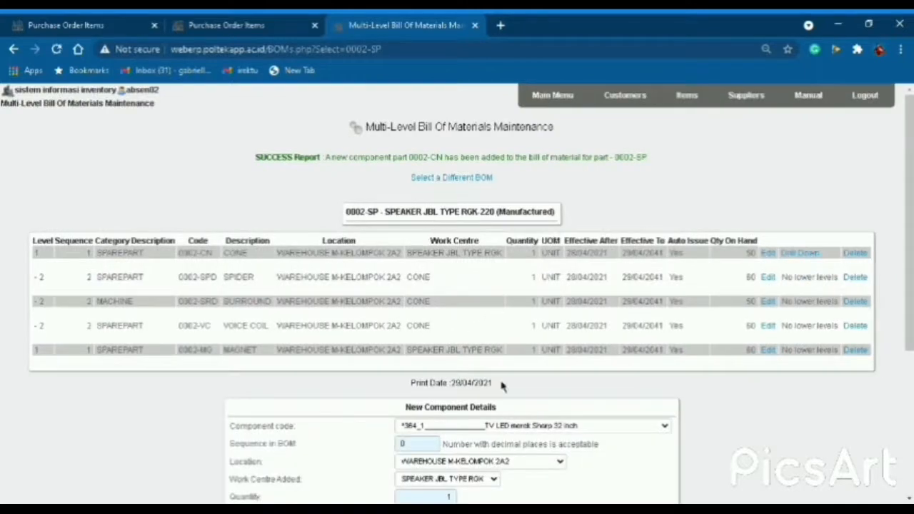
# Add 0002-BS BODY to the speaker's bill at sequence 1.
pyautogui.scroll(-1, 493, 428)
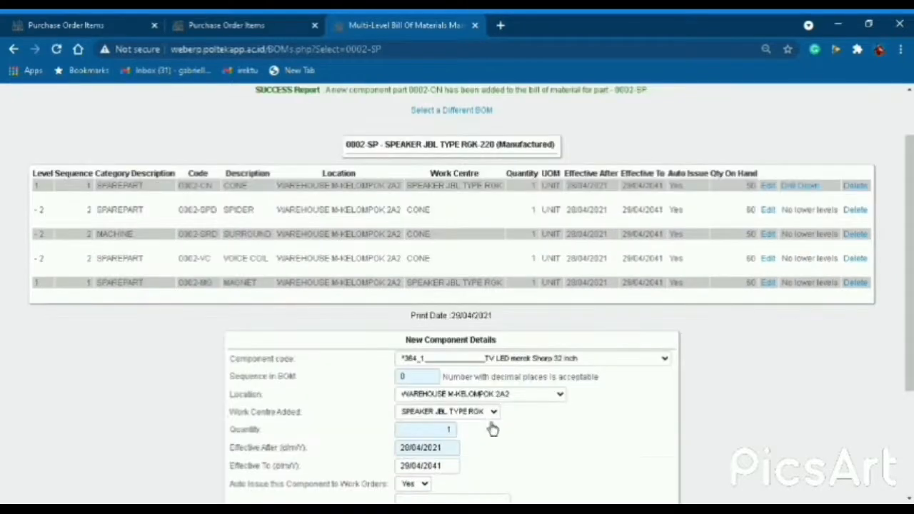
pyautogui.click(490, 367)
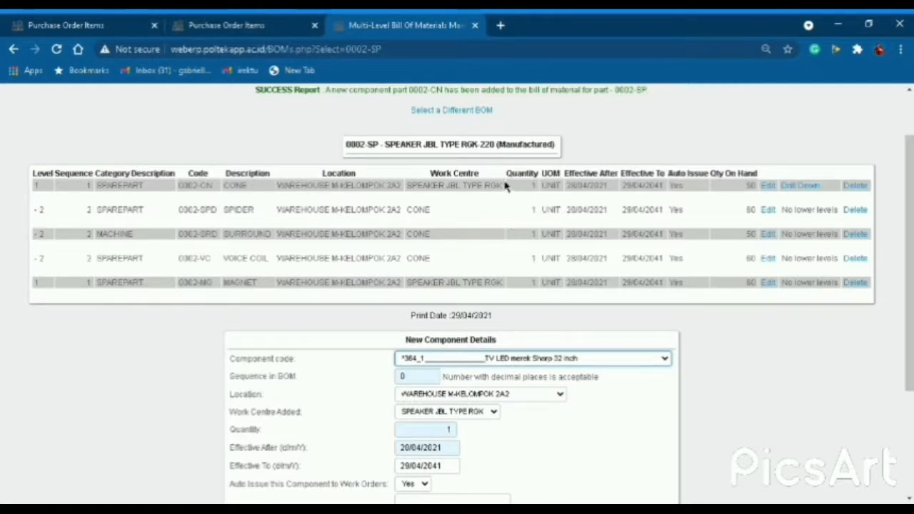
pyautogui.click(421, 429)
pyautogui.moveTo(407, 381); pyautogui.dragTo(386, 384)
pyautogui.write('1')
pyautogui.scroll(-1, 460, 401)
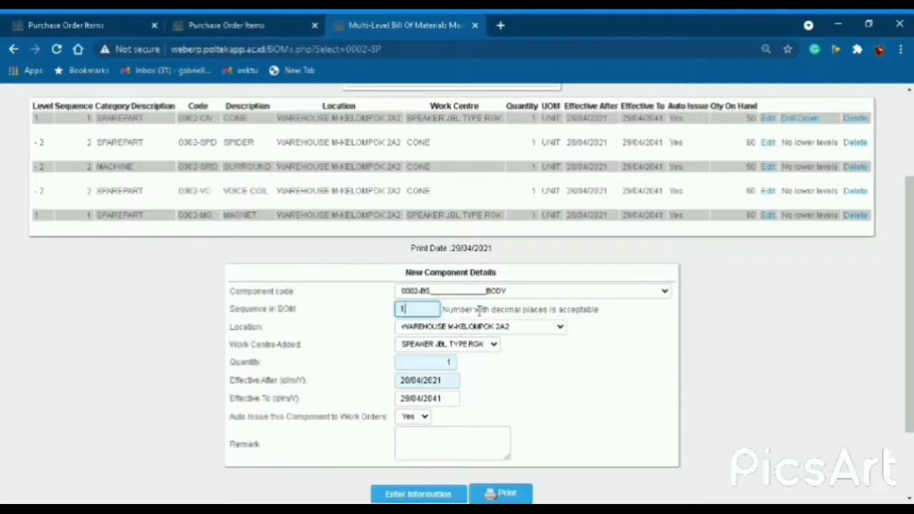
pyautogui.click(456, 497)
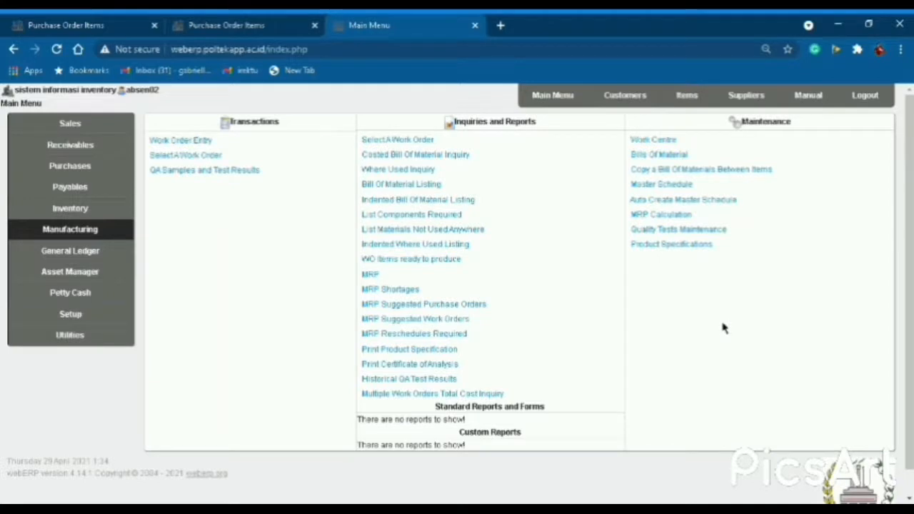
# Start a new work order with factory location WAREHOUSE M-KELOMPOK 2A2.
pyautogui.click(543, 96)
pyautogui.click(117, 237)
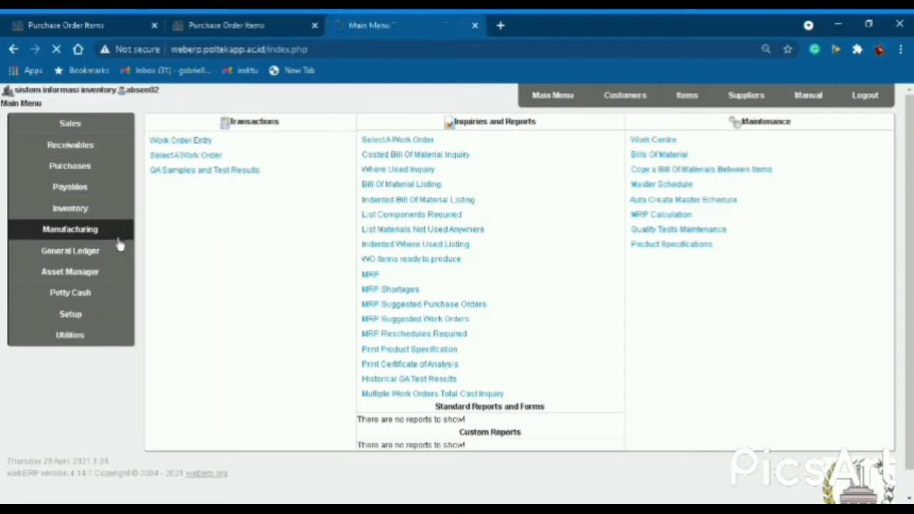
pyautogui.click(209, 143)
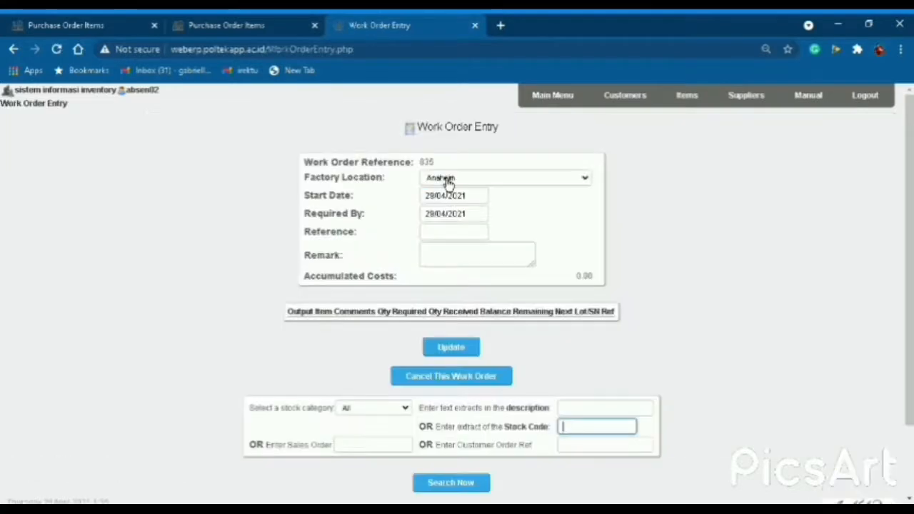
pyautogui.click(450, 180)
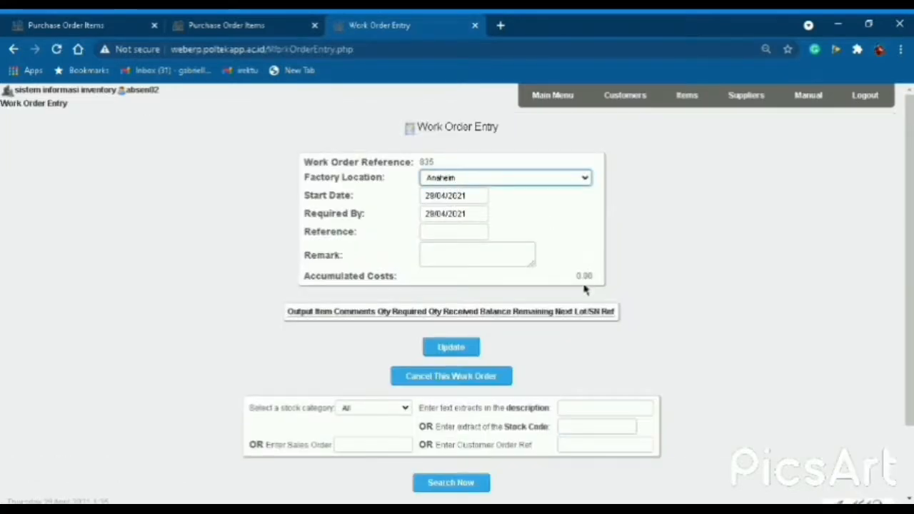
pyautogui.click(498, 320)
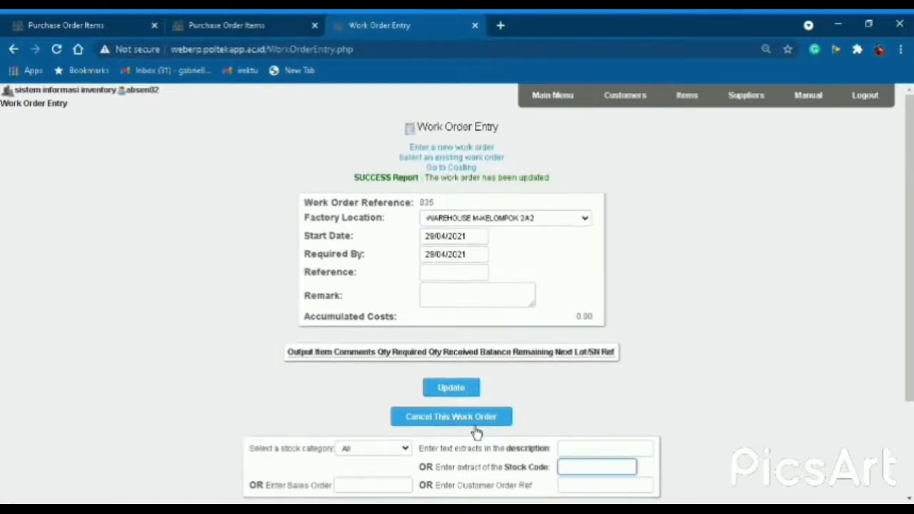
# Search stock code 0002 and add 20 0002-CN CONE and 10 0002-SP speakers.
pyautogui.scroll(-2, 476, 421)
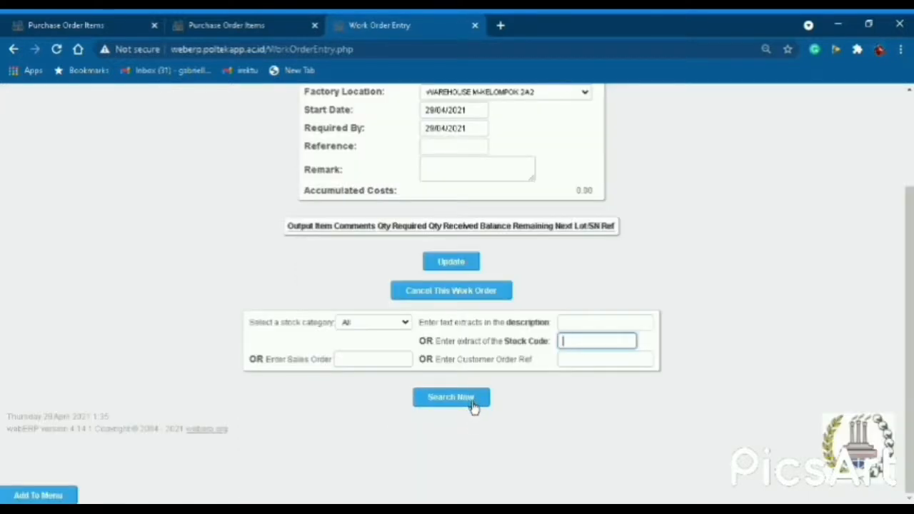
pyautogui.write('002')
pyautogui.click(465, 402)
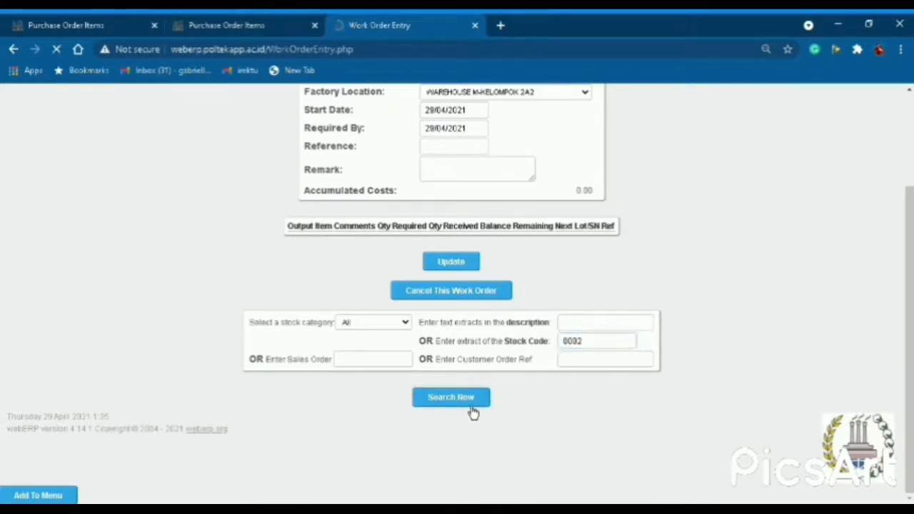
pyautogui.scroll(-3, 431, 404)
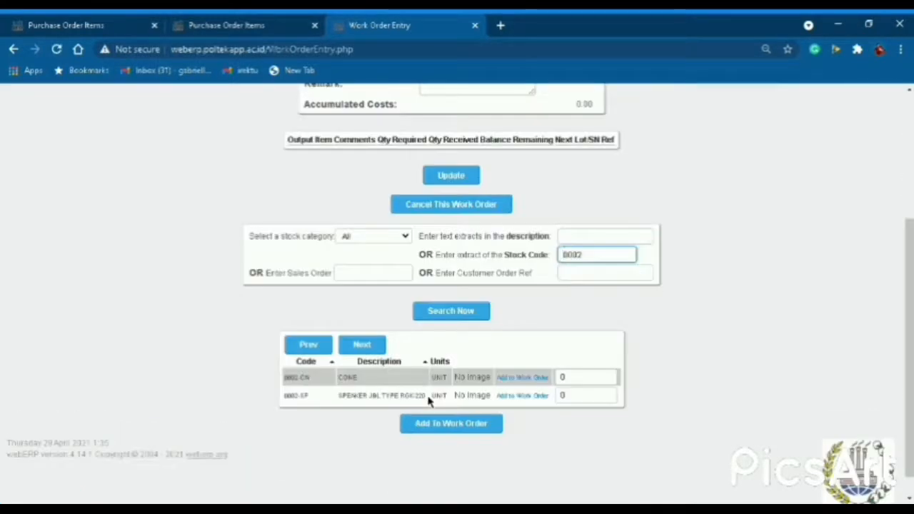
pyautogui.click(586, 382)
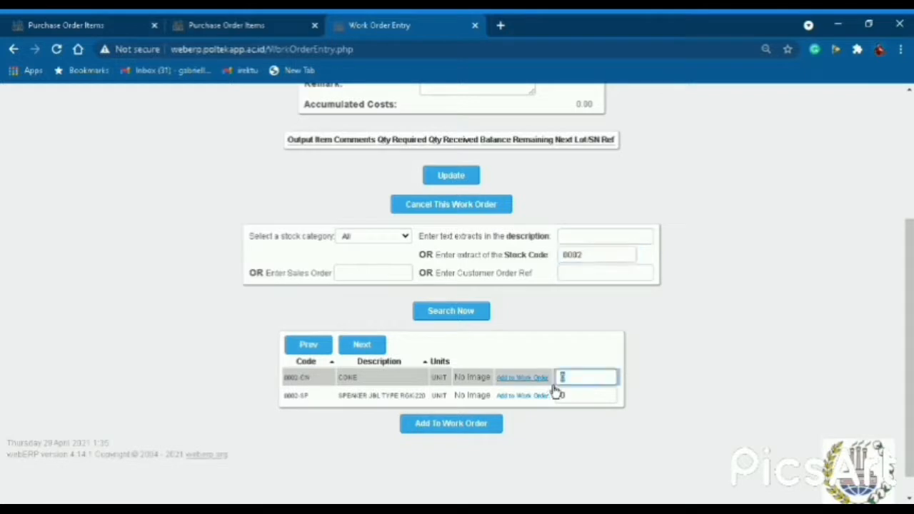
pyautogui.write('20')
pyautogui.click(574, 397)
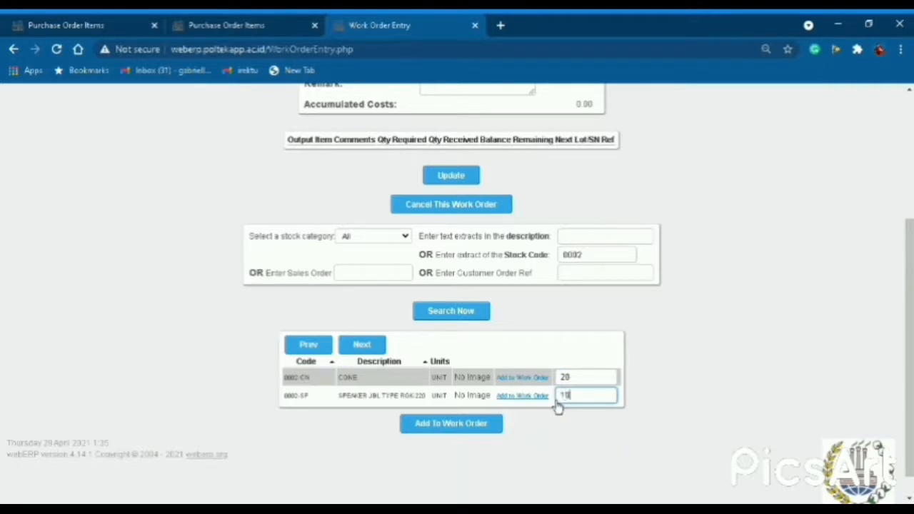
pyautogui.click(462, 433)
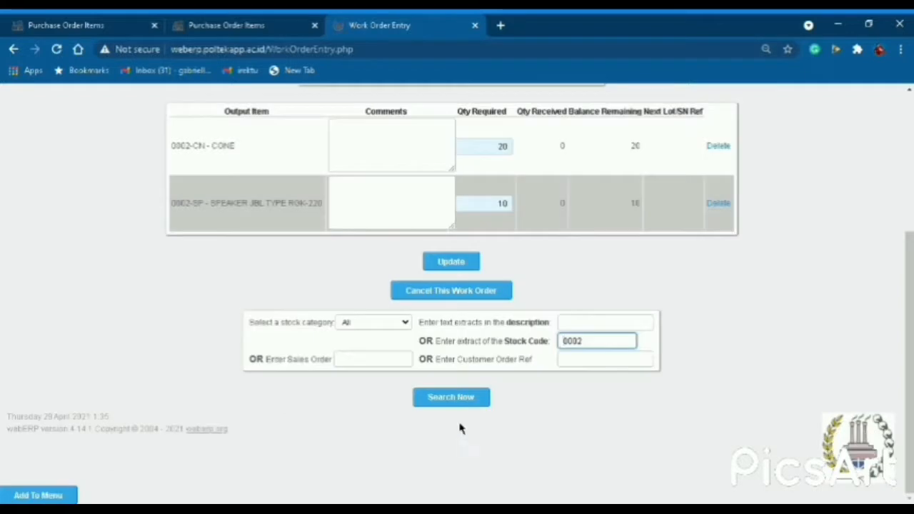
# Comment the CONE output 'Pembuatan Cone' and the speaker output 'Pembuatan Speaker', then update the order.
pyautogui.scroll(1, 404, 220)
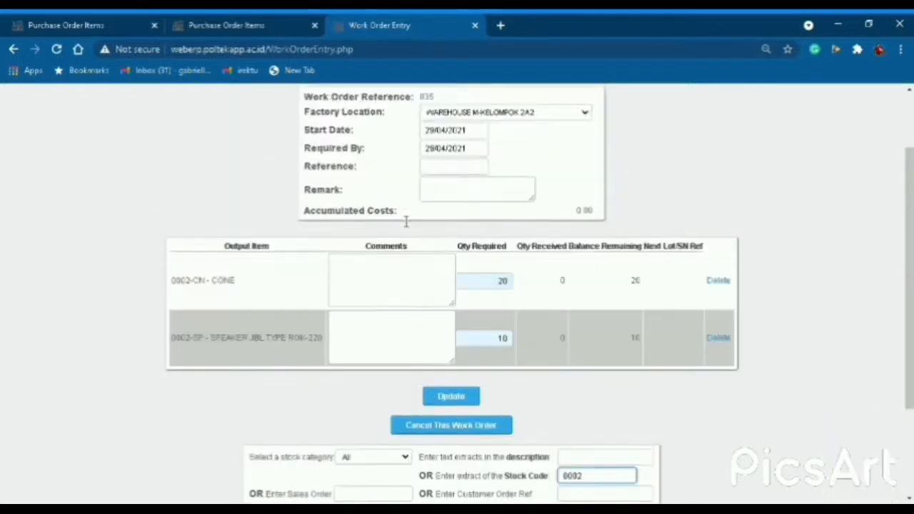
pyautogui.click(406, 286)
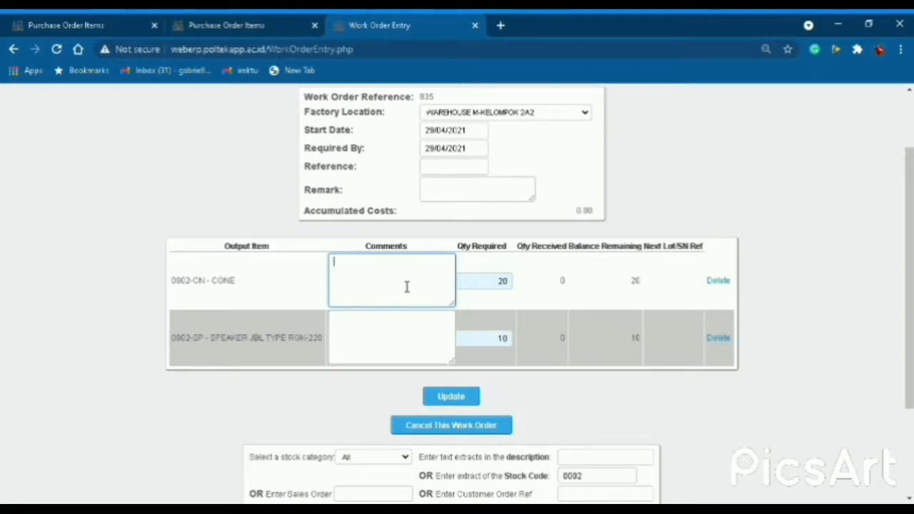
pyautogui.write('Pembuatan Cone')
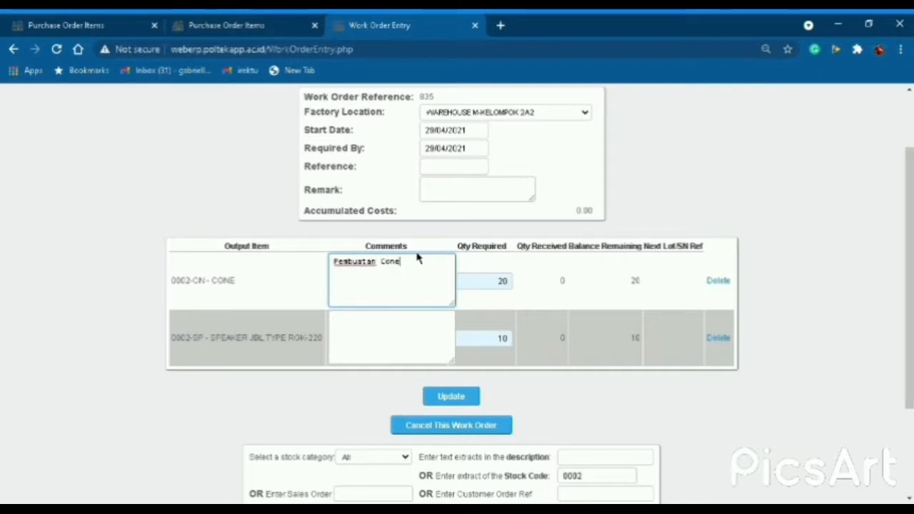
pyautogui.click(406, 350)
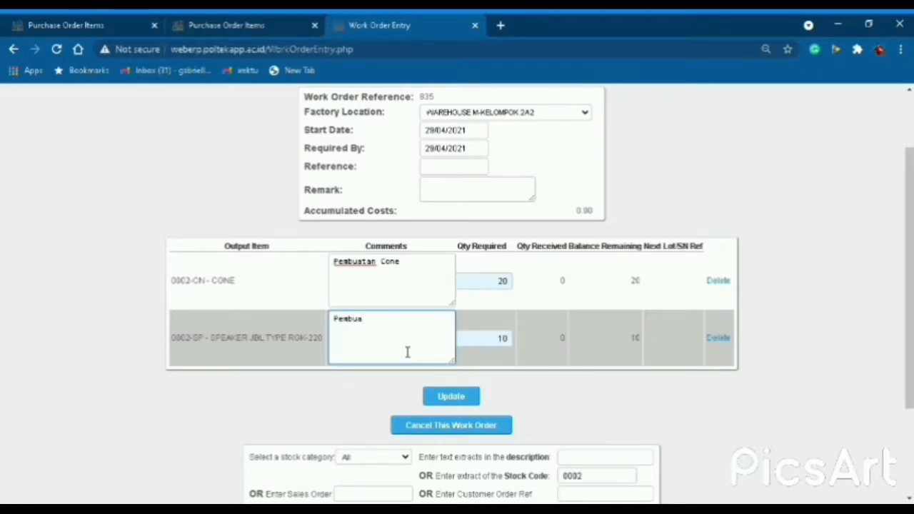
pyautogui.write('Pembuatan K')
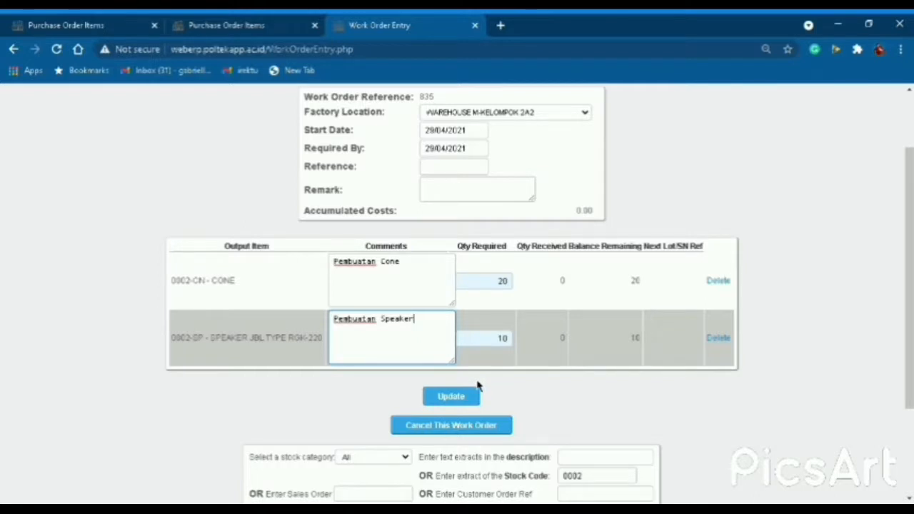
pyautogui.click(476, 390)
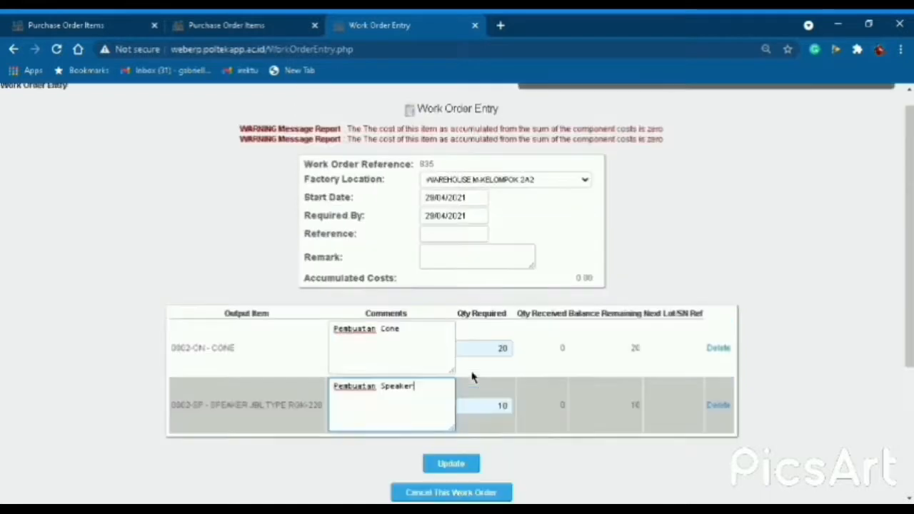
pyautogui.scroll(-1, 482, 382)
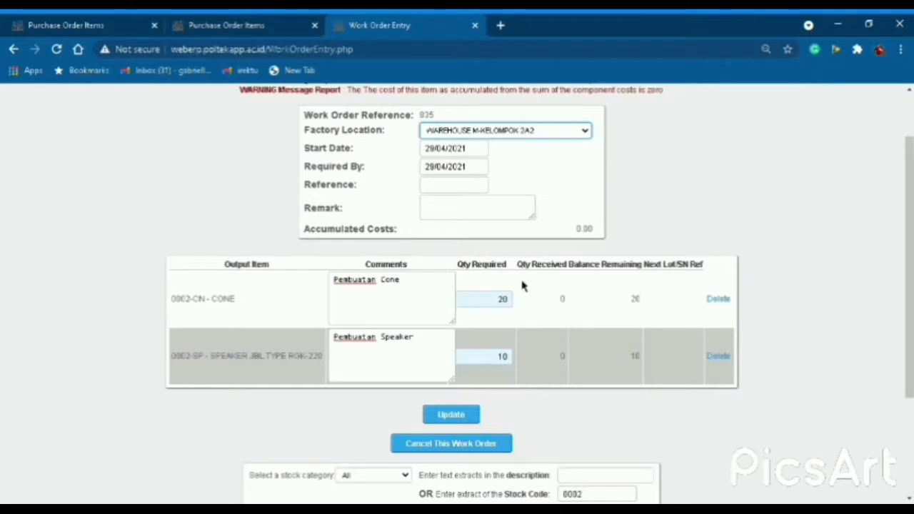
pyautogui.click(458, 419)
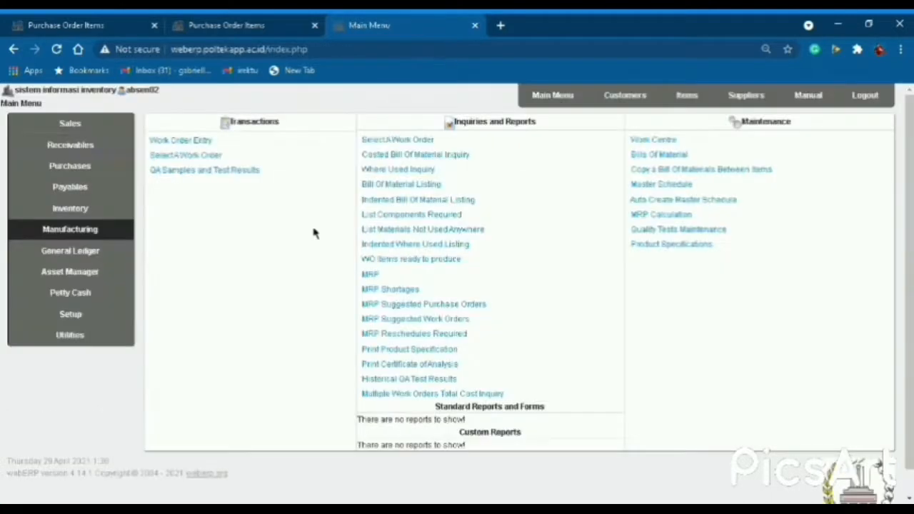
# Find open work orders at WAREHOUSE M-KELOMPOK 2A2 and open Receive for the 0002-CN CONE row.
pyautogui.click(107, 237)
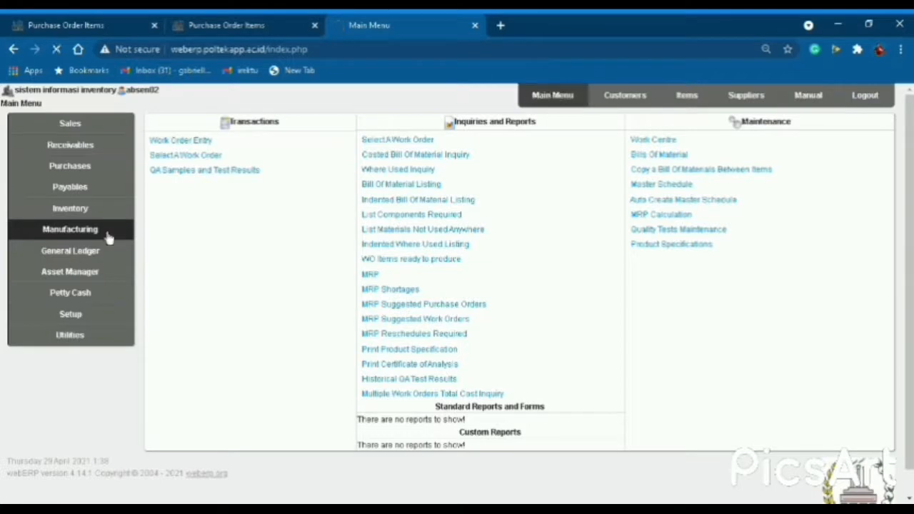
pyautogui.click(187, 157)
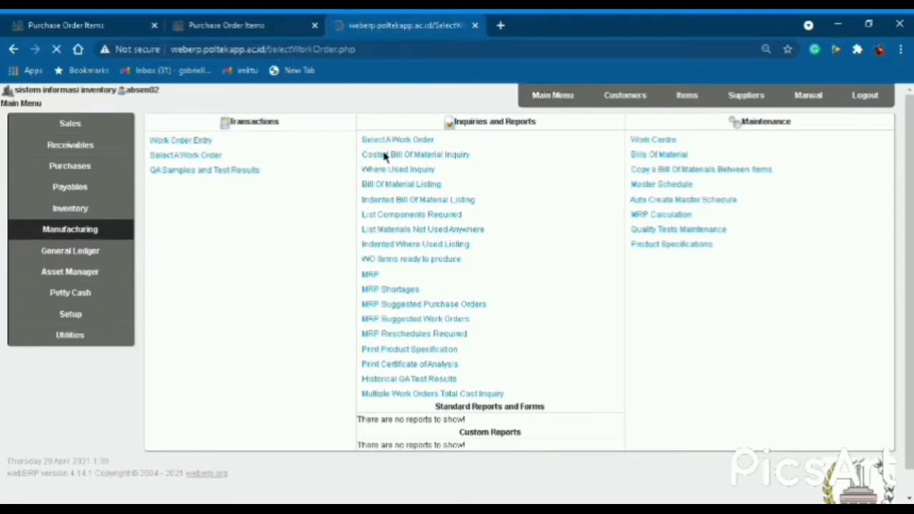
pyautogui.press('Tab')
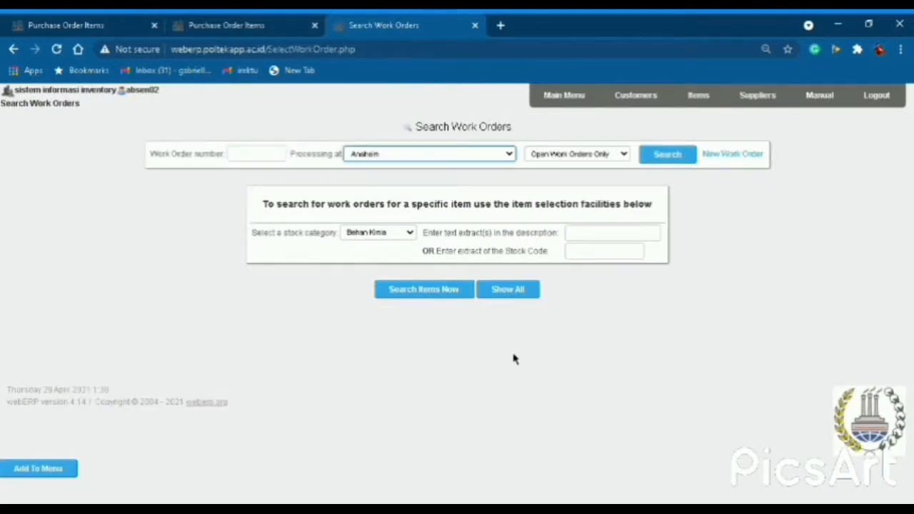
pyautogui.press('Down')
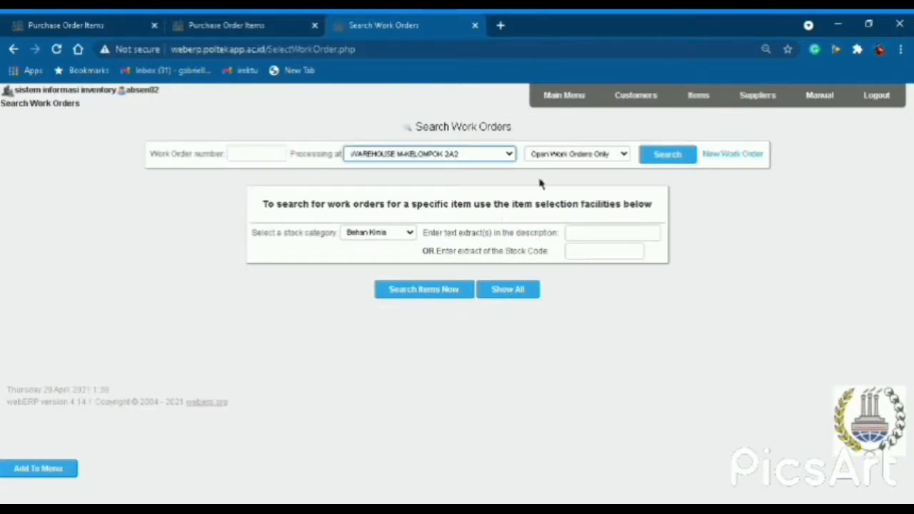
pyautogui.click(676, 161)
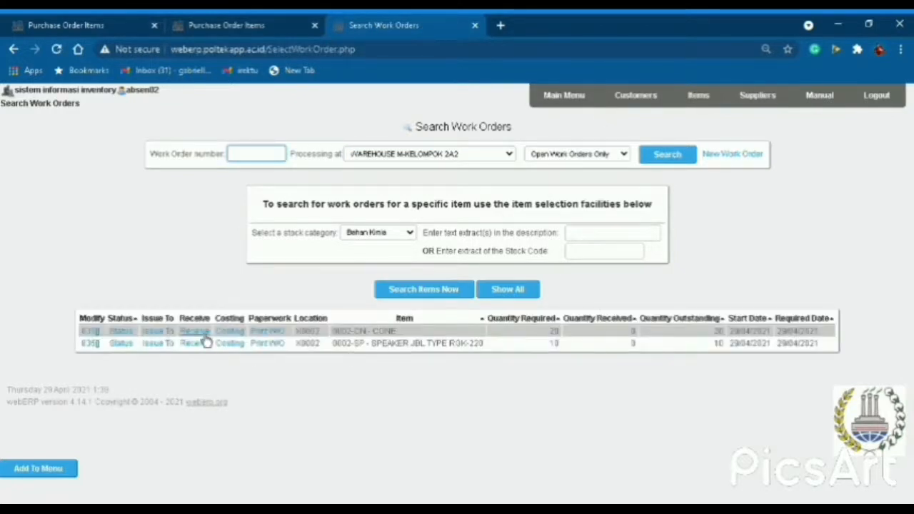
pyautogui.click(203, 334)
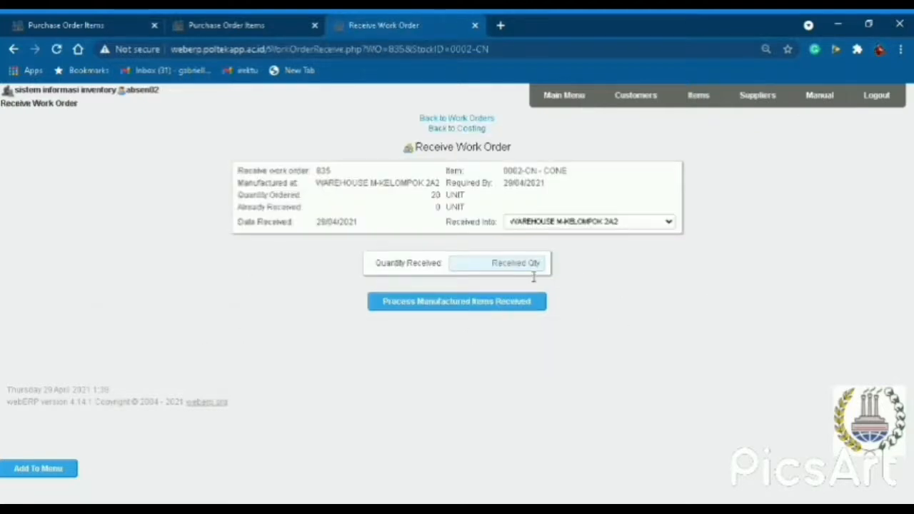
# Receive 20 CONE units against work order 835.
pyautogui.click(533, 275)
pyautogui.write('20')
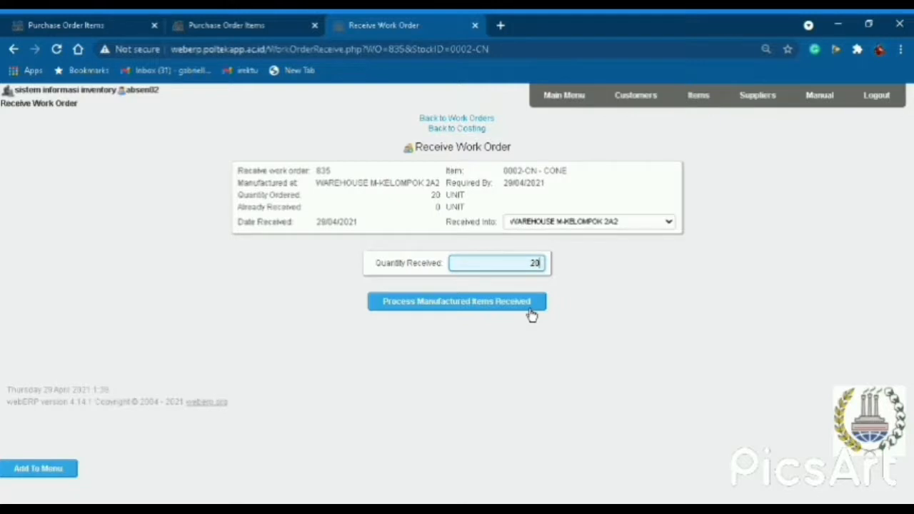
pyautogui.click(530, 310)
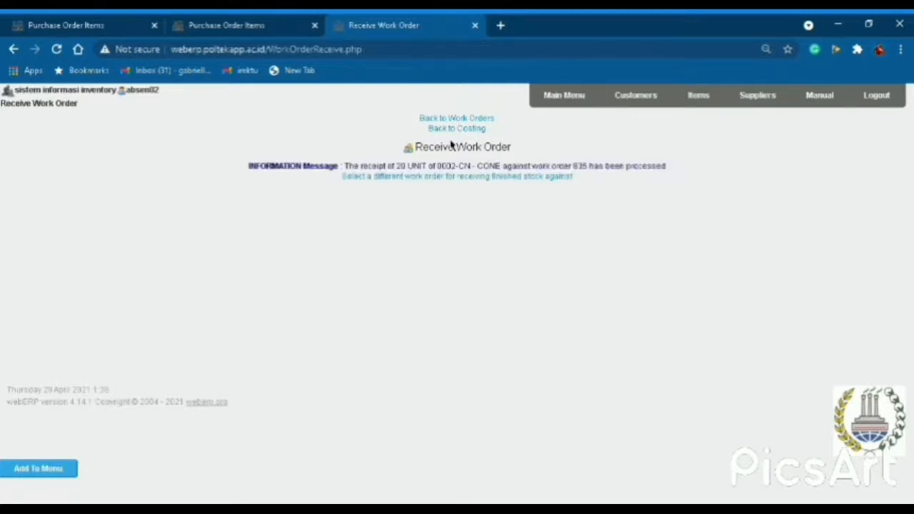
# Find work order 835 at WAREHOUSE M-KELOMPOK 2A2 again and receive 10 speakers.
pyautogui.click(460, 119)
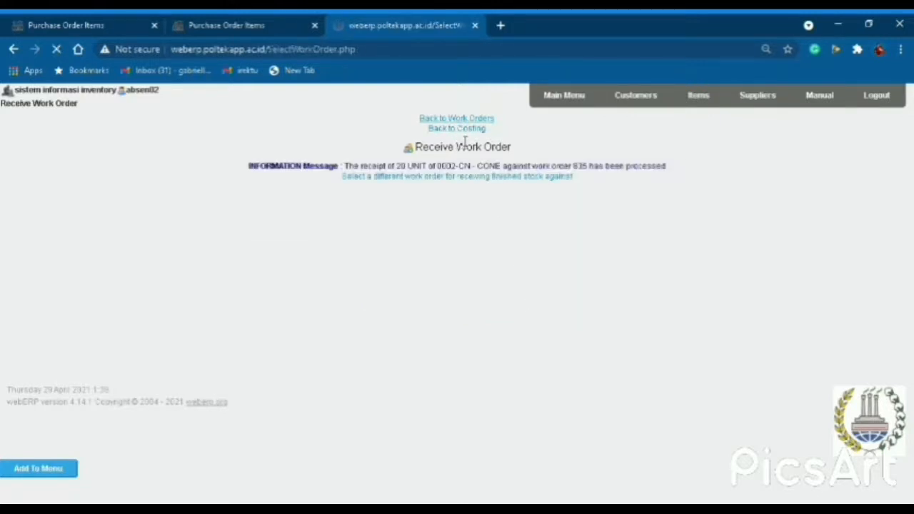
pyautogui.press('Tab')
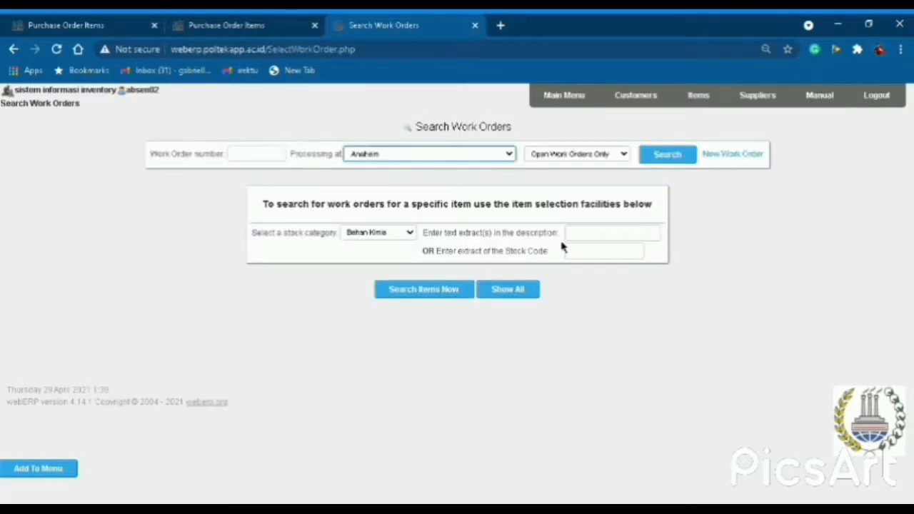
pyautogui.click(452, 310)
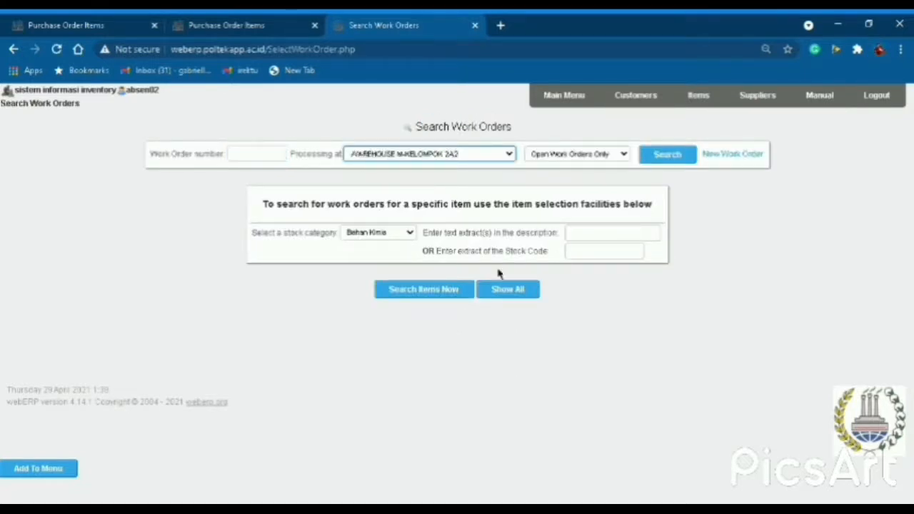
pyautogui.click(691, 160)
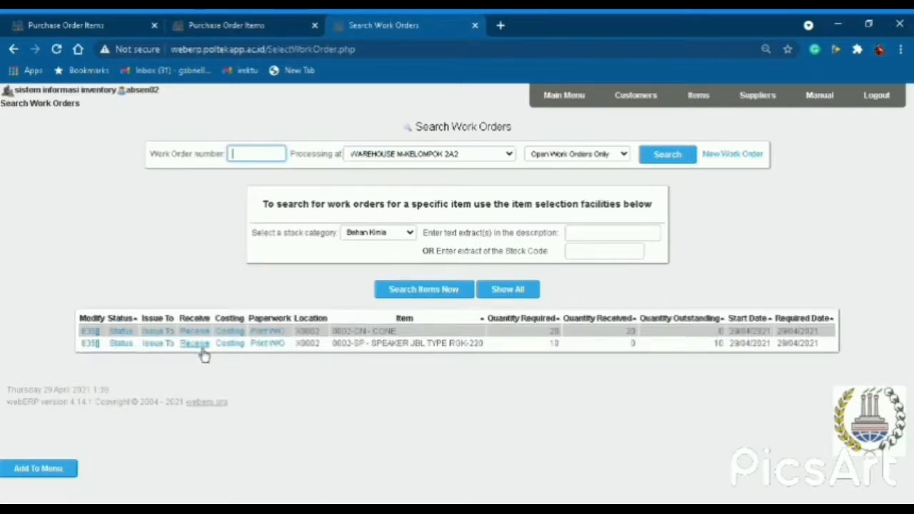
pyautogui.click(197, 347)
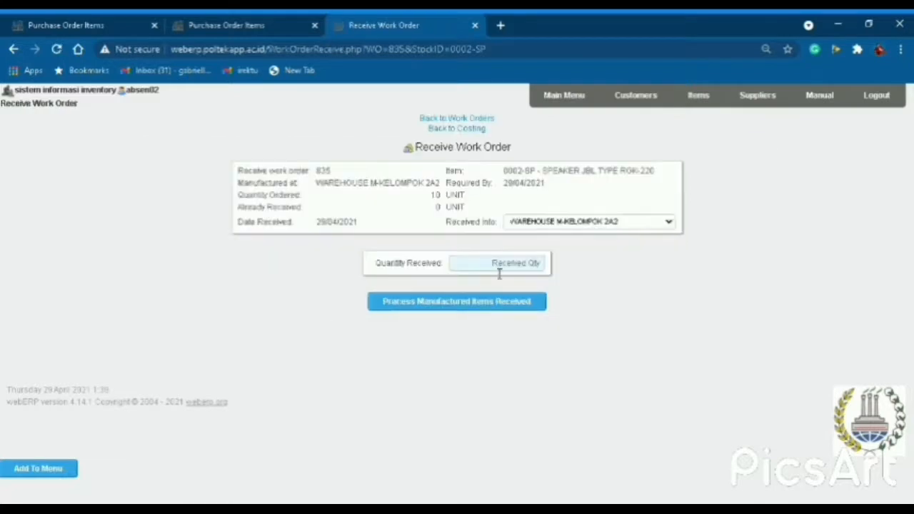
pyautogui.click(499, 274)
pyautogui.write('10')
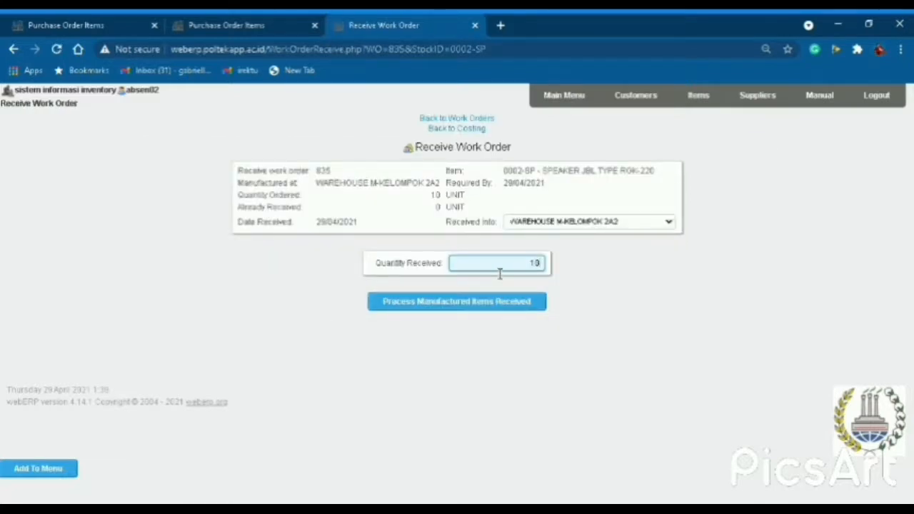
pyautogui.click(503, 301)
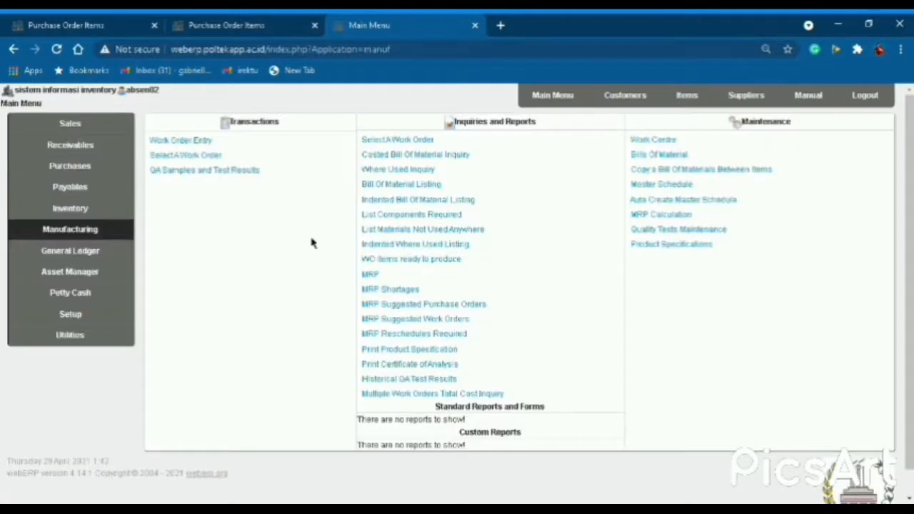
# Start an inventory location transfer for item 0002-BS BODY.
pyautogui.click(564, 100)
pyautogui.click(70, 215)
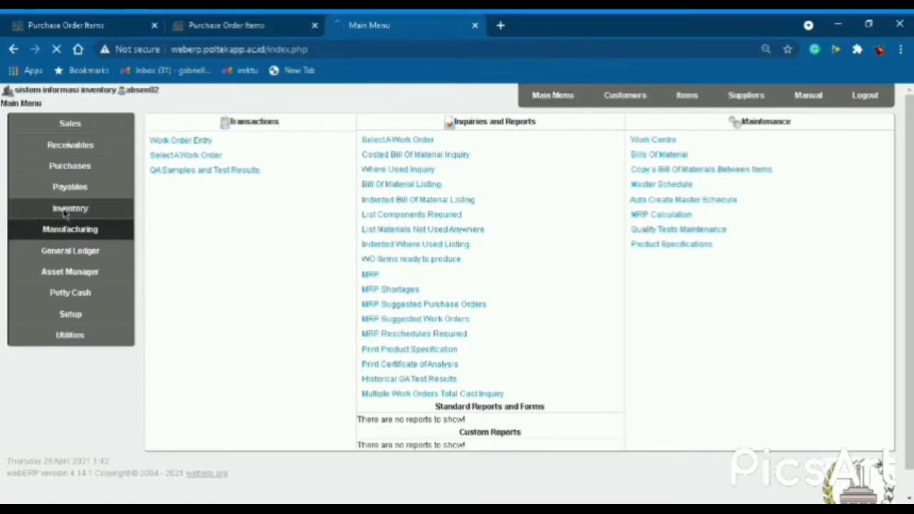
pyautogui.click(223, 157)
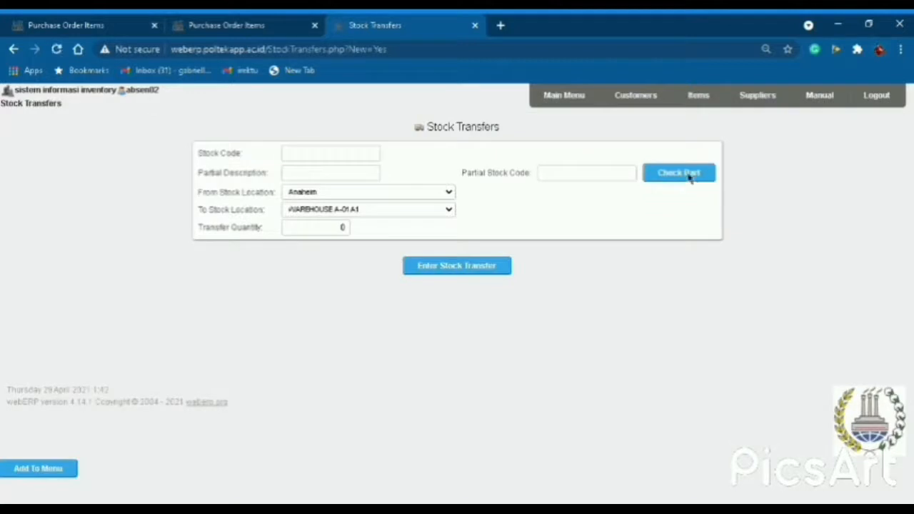
pyautogui.click(690, 175)
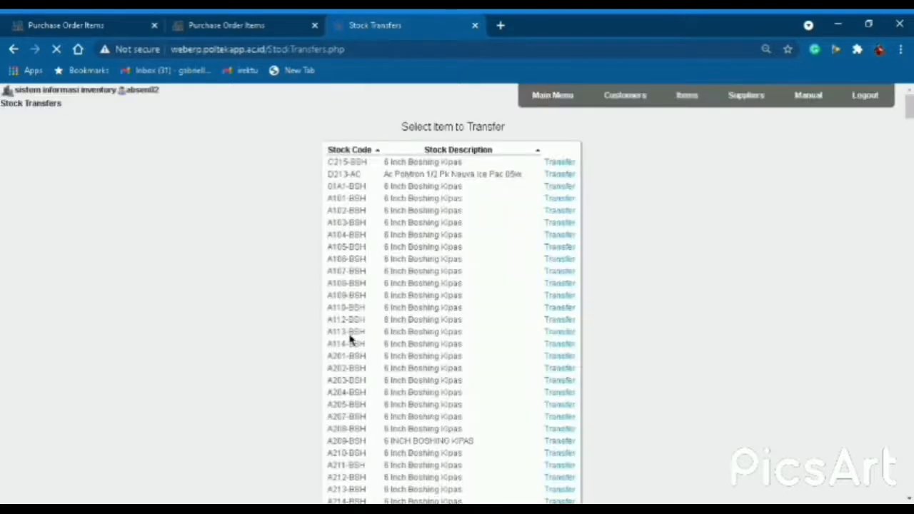
pyautogui.scroll(-15, 371, 338)
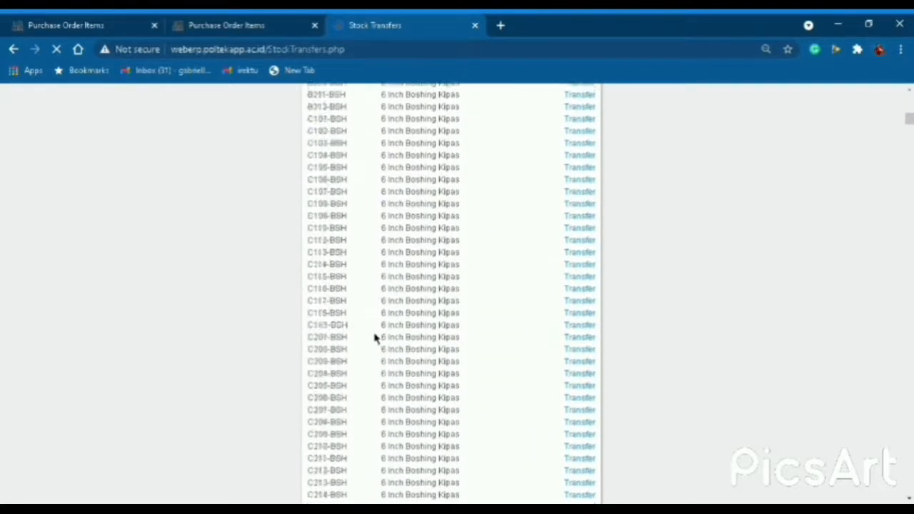
pyautogui.scroll(-15, 375, 338)
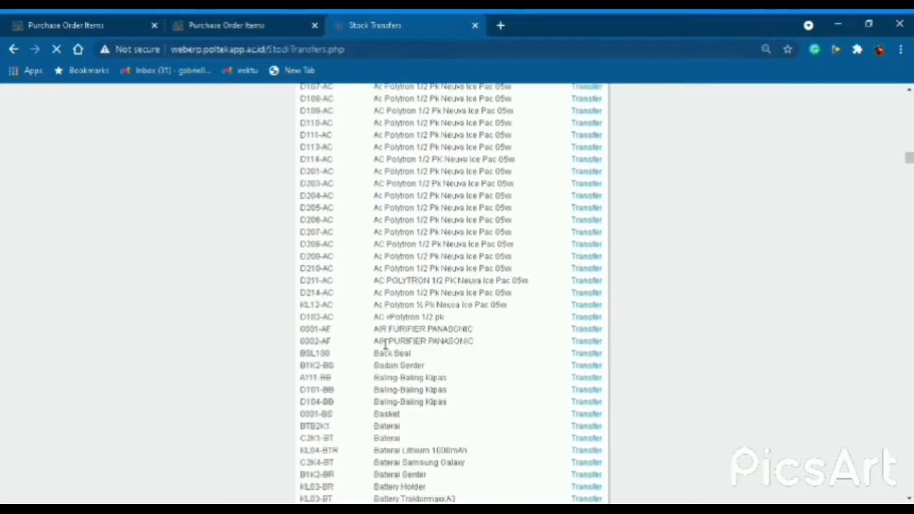
pyautogui.scroll(-15, 375, 338)
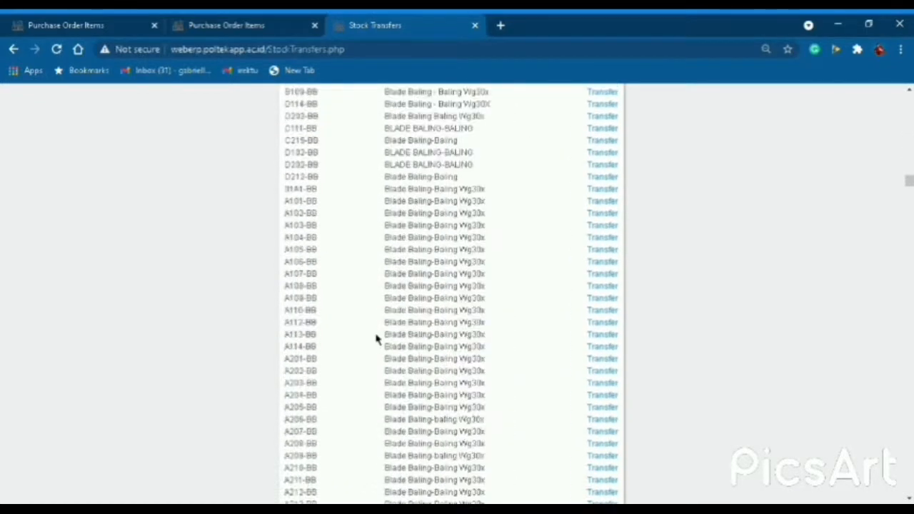
pyautogui.scroll(-15, 375, 338)
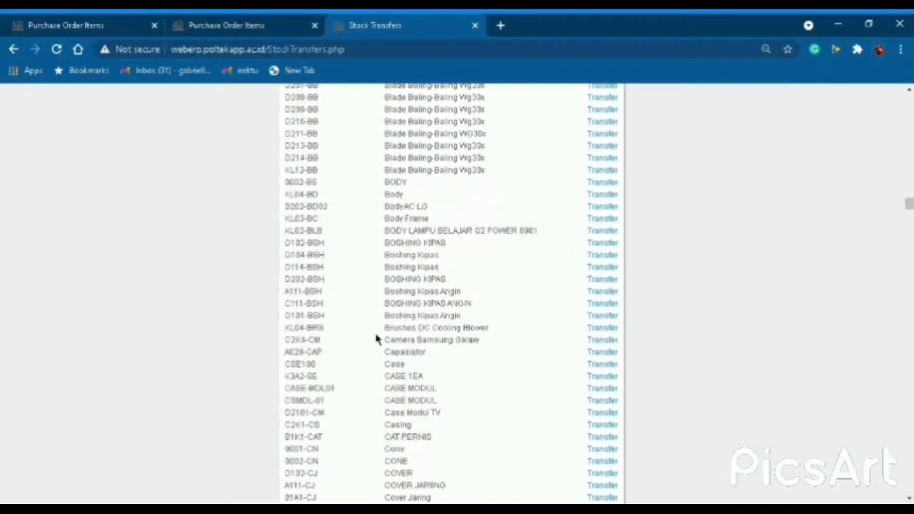
pyautogui.click(617, 186)
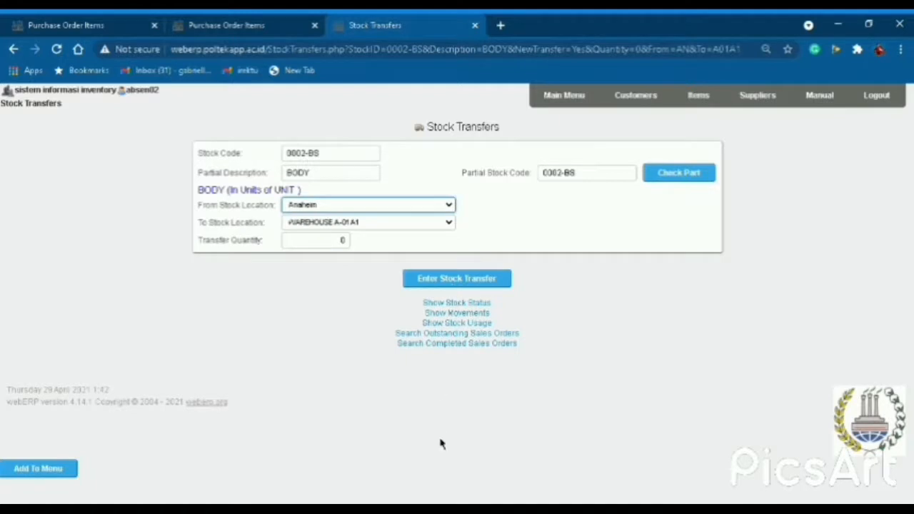
# Transfer 50 units from WAREHOUSE M-KELOMPOK 2A2 to WAREHOUSE N-KELOMPOK 2A2.
pyautogui.click(362, 359)
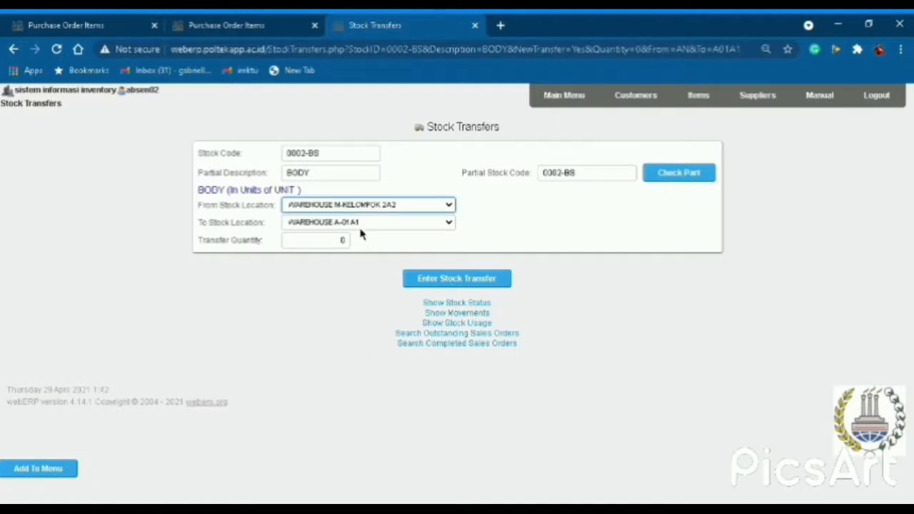
pyautogui.click(376, 226)
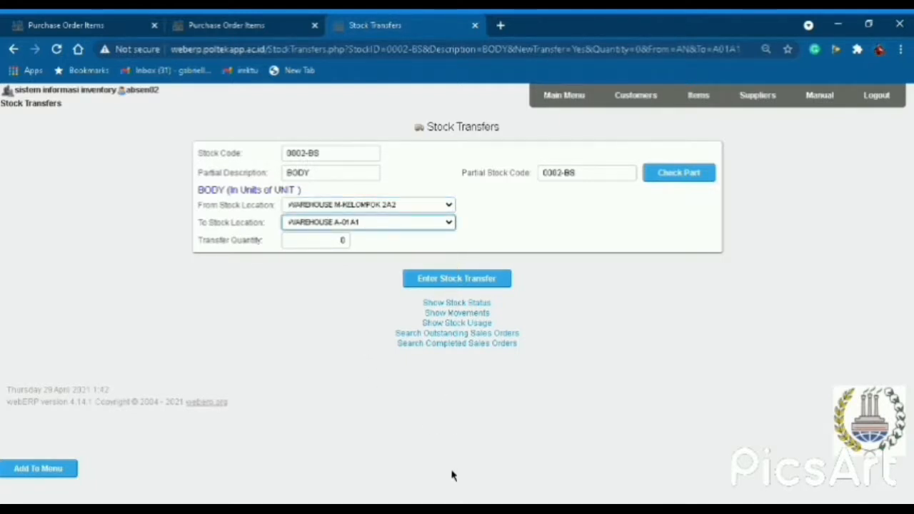
pyautogui.press('Down')
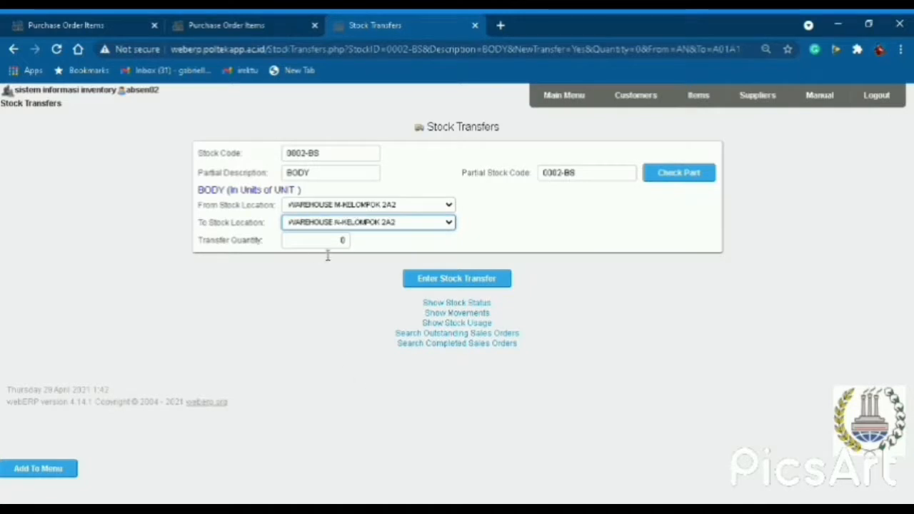
pyautogui.click(334, 241)
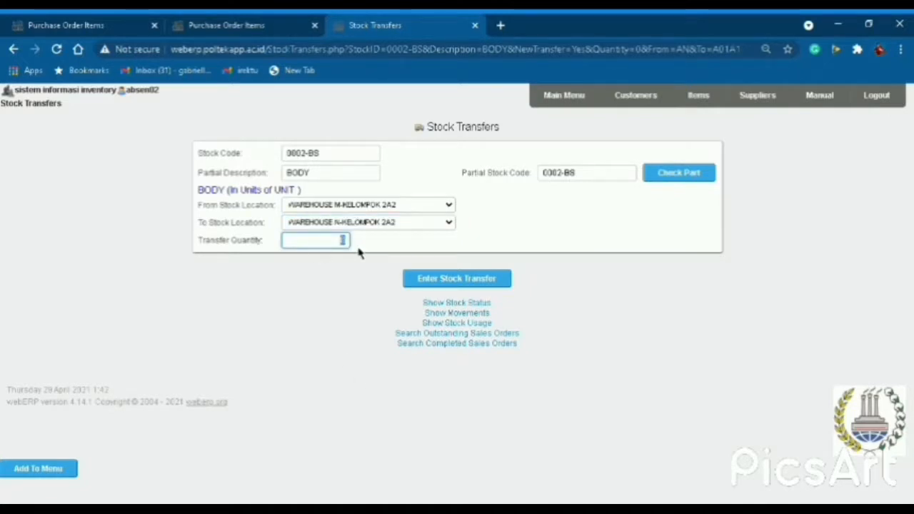
pyautogui.write('50')
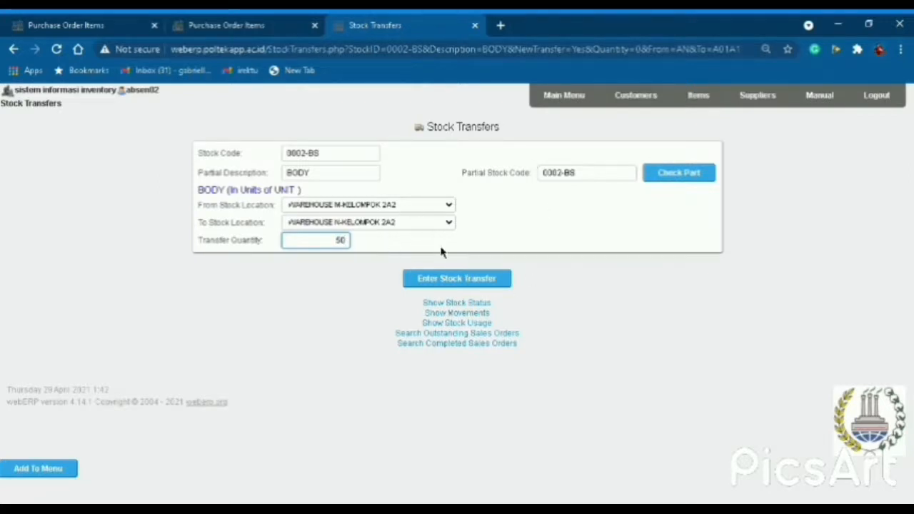
pyautogui.click(470, 280)
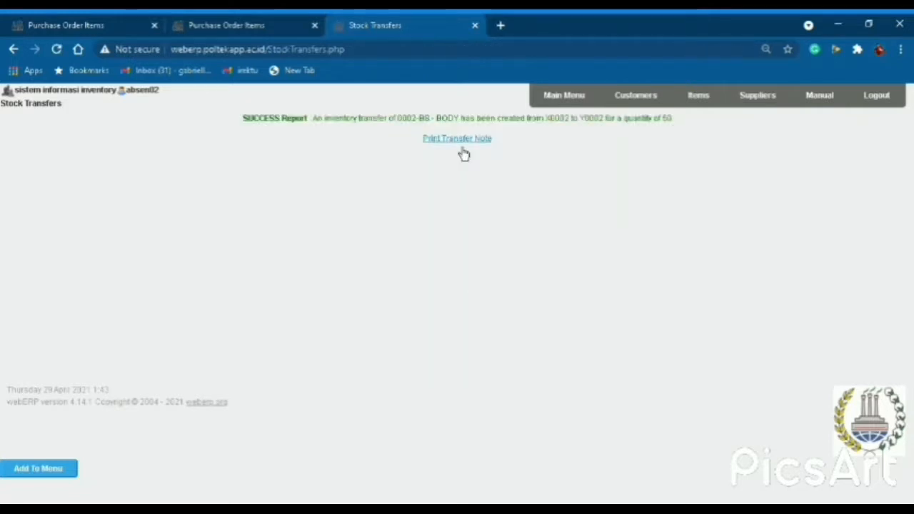
# Download the stock transfer 804 note and review the PDF in Chrome's viewer.
pyautogui.click(457, 141)
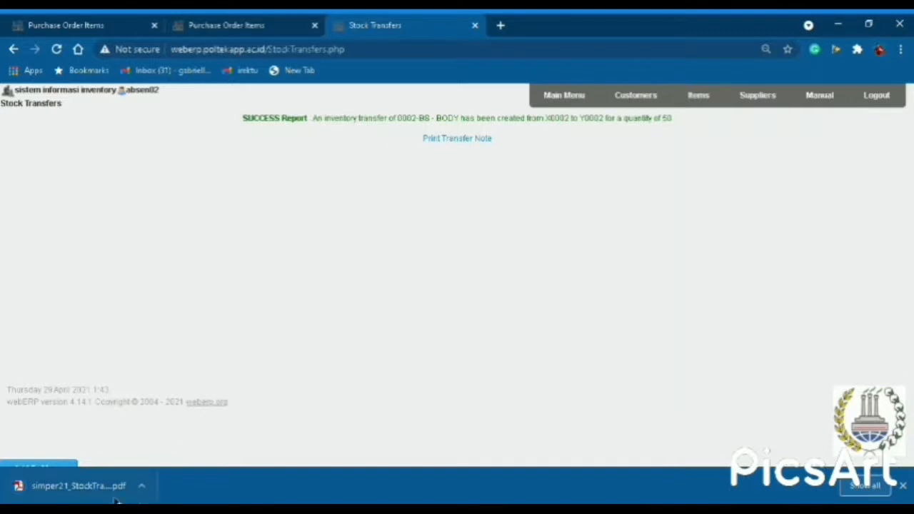
pyautogui.click(62, 489)
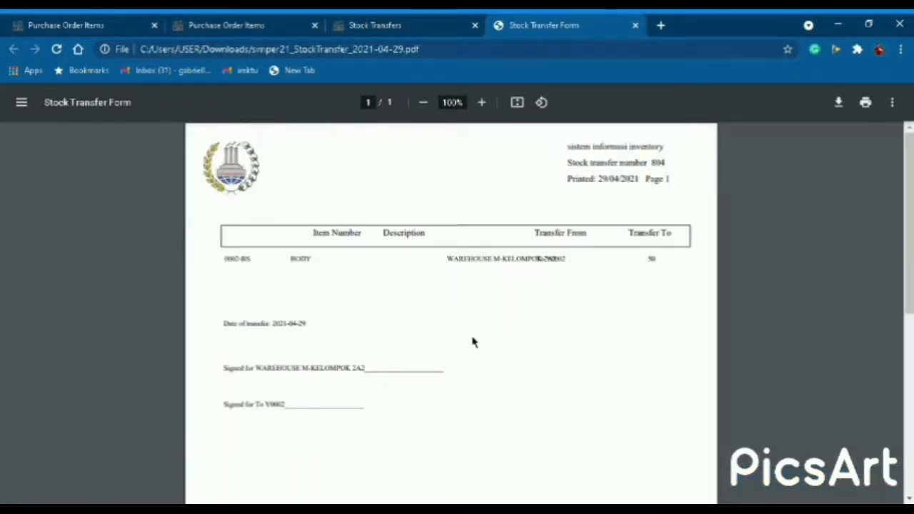
pyautogui.scroll(-1, 473, 341)
pyautogui.scroll(1, 482, 333)
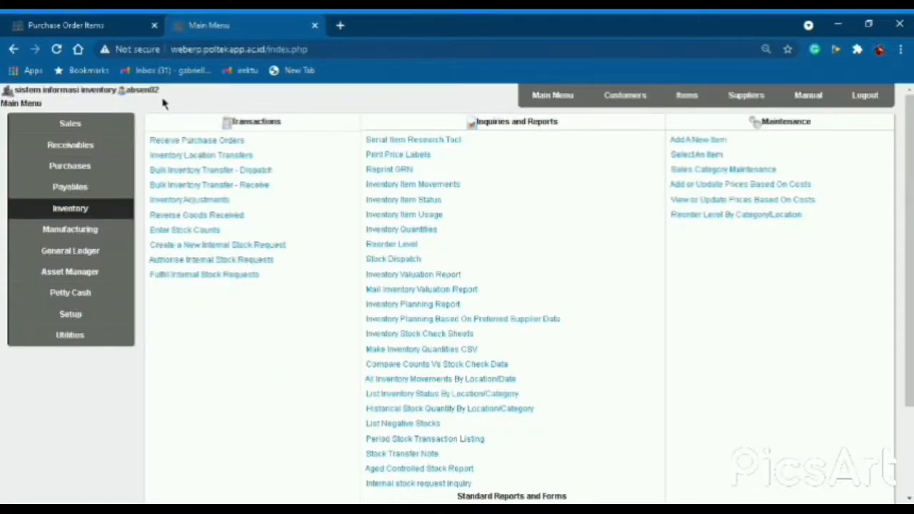
# Start another inventory location transfer, this time for item 0002-SPD SPIDER.
pyautogui.click(228, 158)
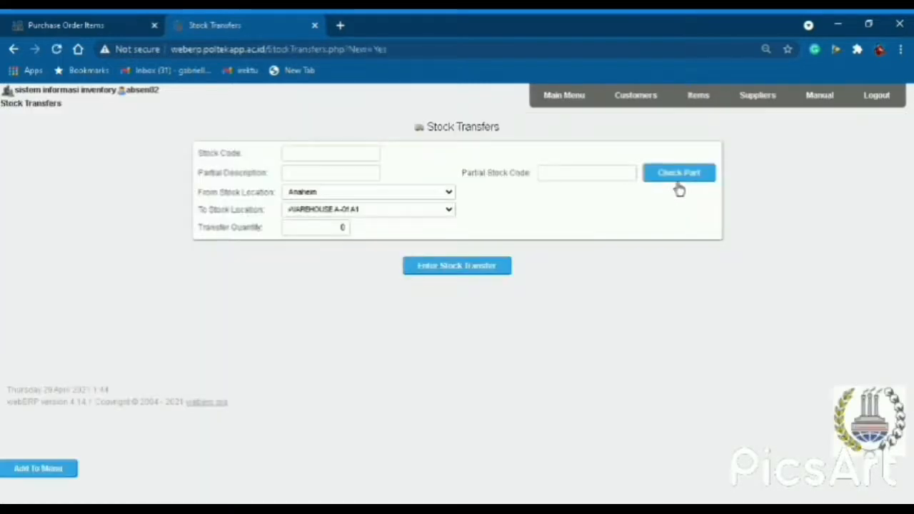
pyautogui.click(678, 184)
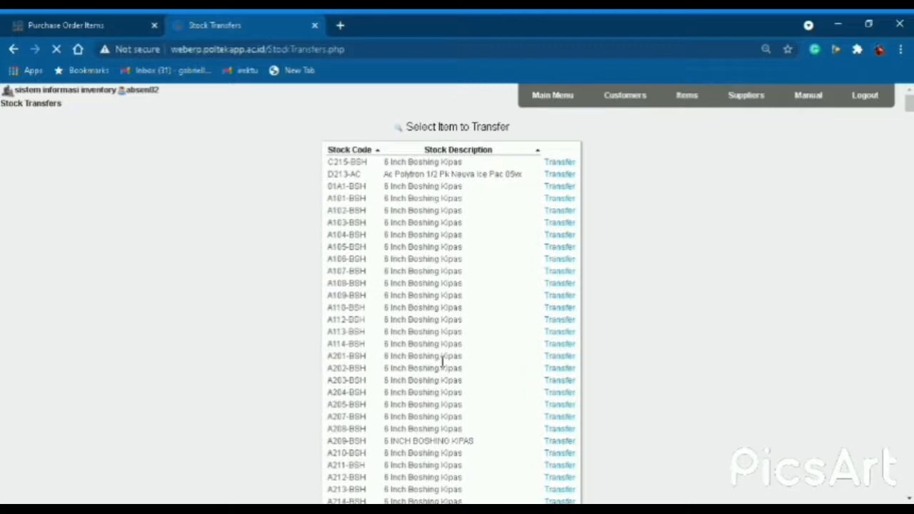
pyautogui.scroll(-4, 459, 332)
pyautogui.scroll(-15, 459, 332)
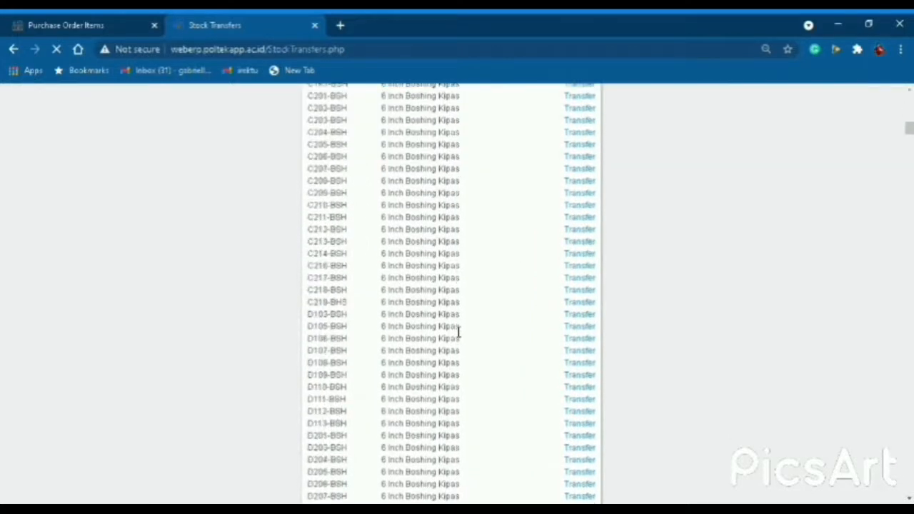
pyautogui.scroll(-10, 459, 332)
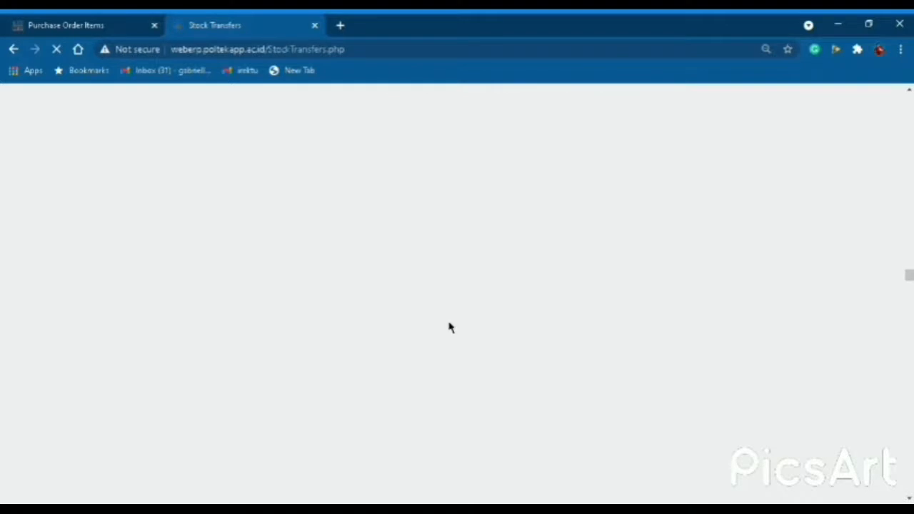
pyautogui.scroll(-12, 450, 327)
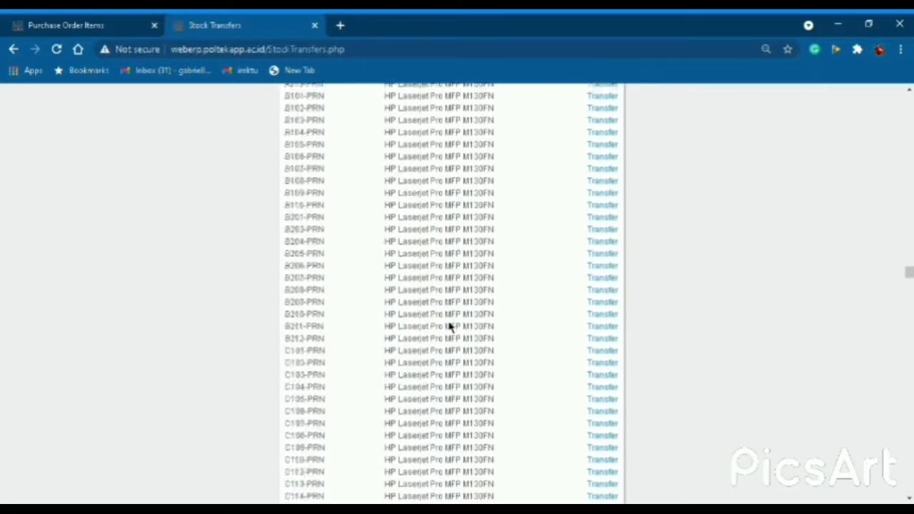
pyautogui.scroll(-15, 450, 327)
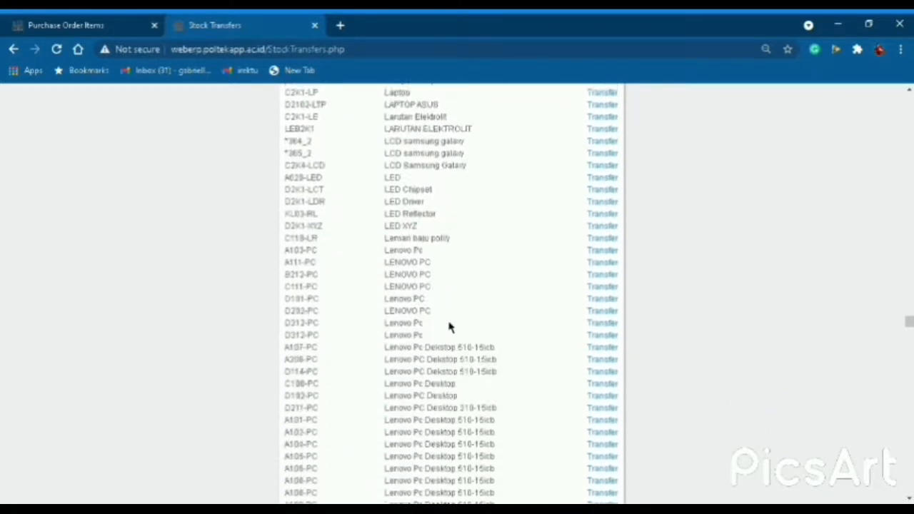
pyautogui.scroll(-15, 450, 327)
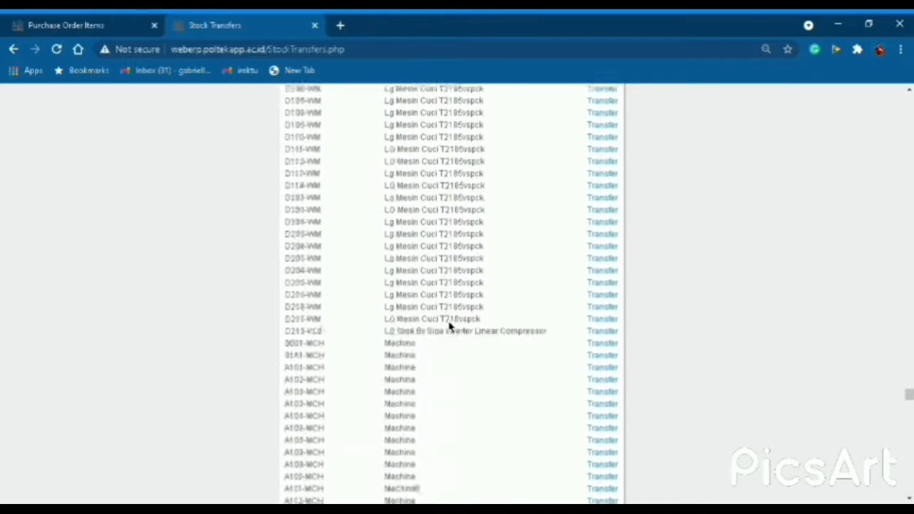
pyautogui.scroll(-15, 450, 327)
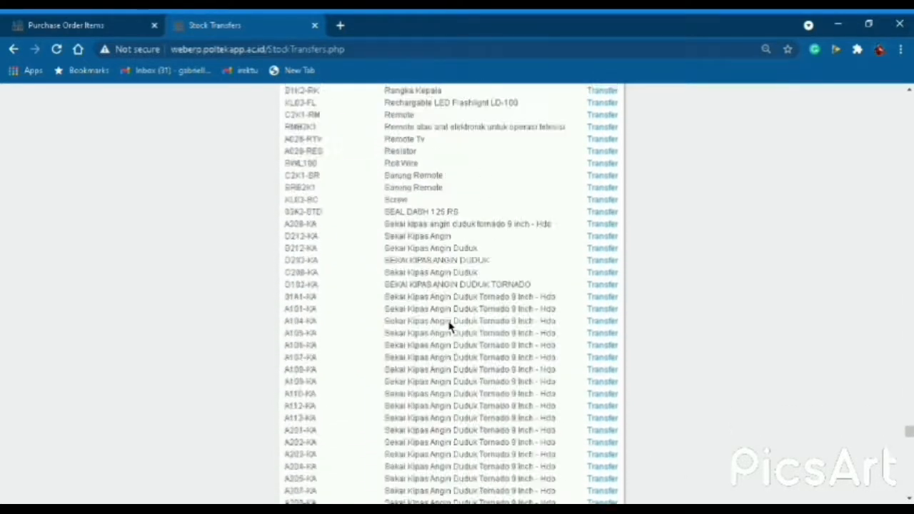
pyautogui.scroll(-15, 449, 327)
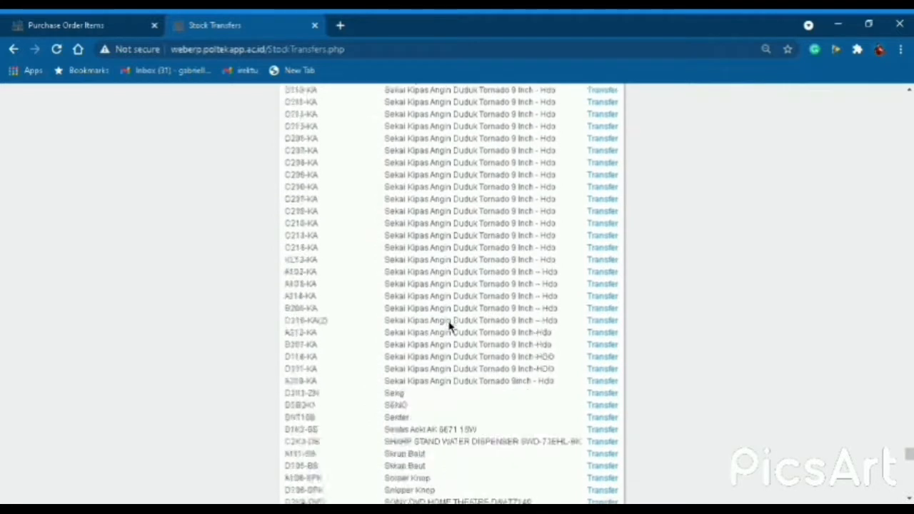
pyautogui.scroll(-8, 450, 327)
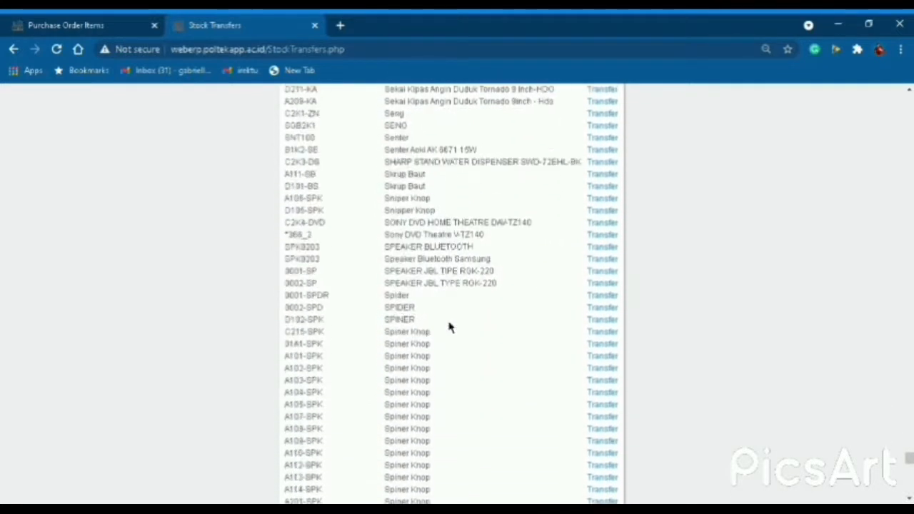
pyautogui.click(603, 308)
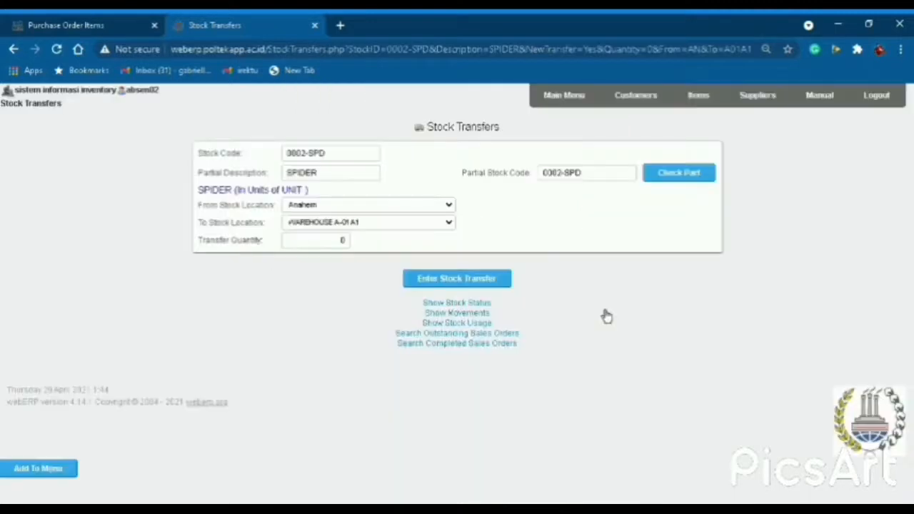
# Transfer 60 units from WAREHOUSE M-KELOMPOK 2A2 to WAREHOUSE N-KELOMPOK 2A2.
pyautogui.click(406, 210)
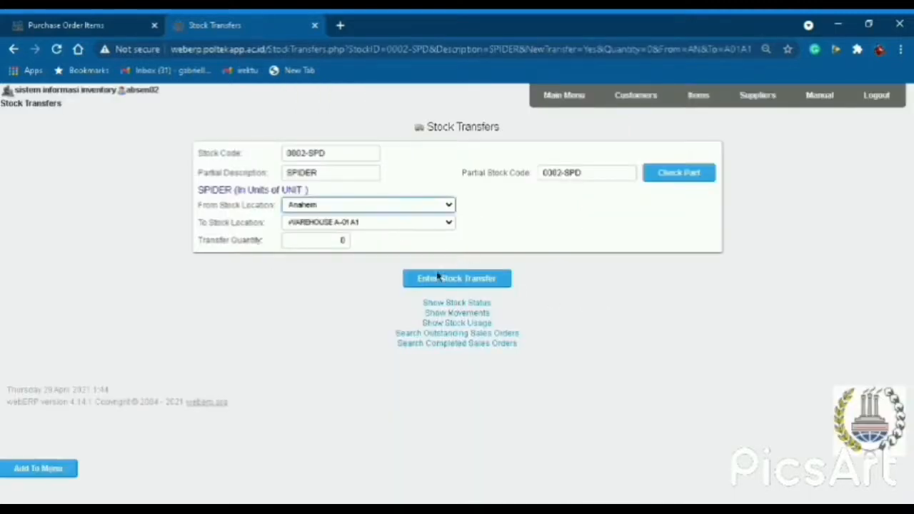
pyautogui.click(389, 364)
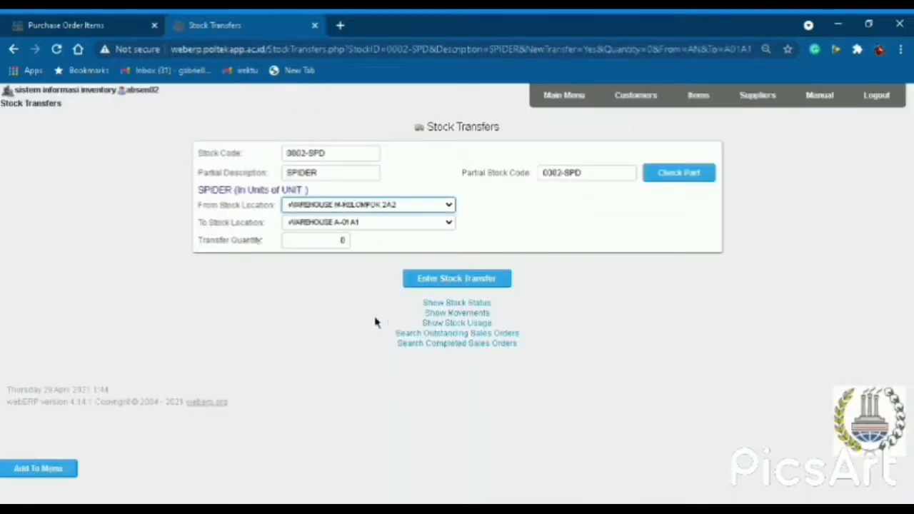
pyautogui.click(346, 223)
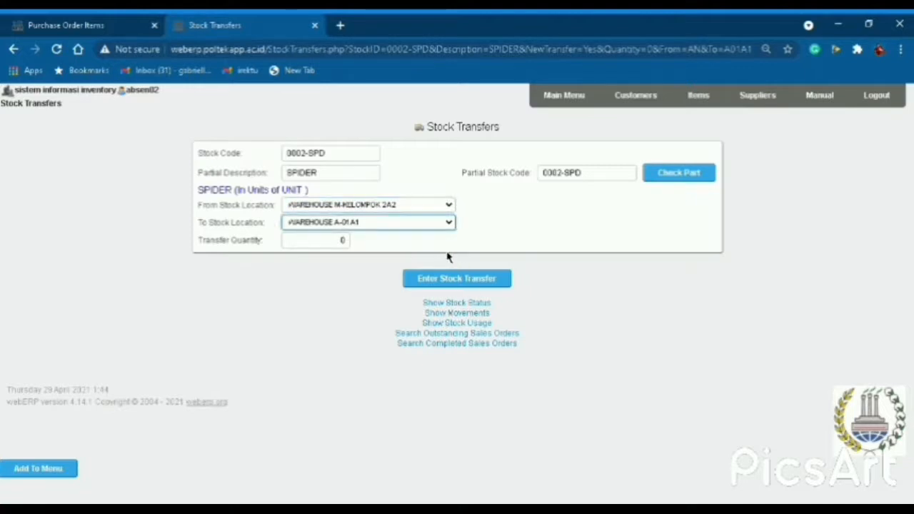
pyautogui.click(401, 411)
pyautogui.moveTo(332, 244); pyautogui.dragTo(359, 257)
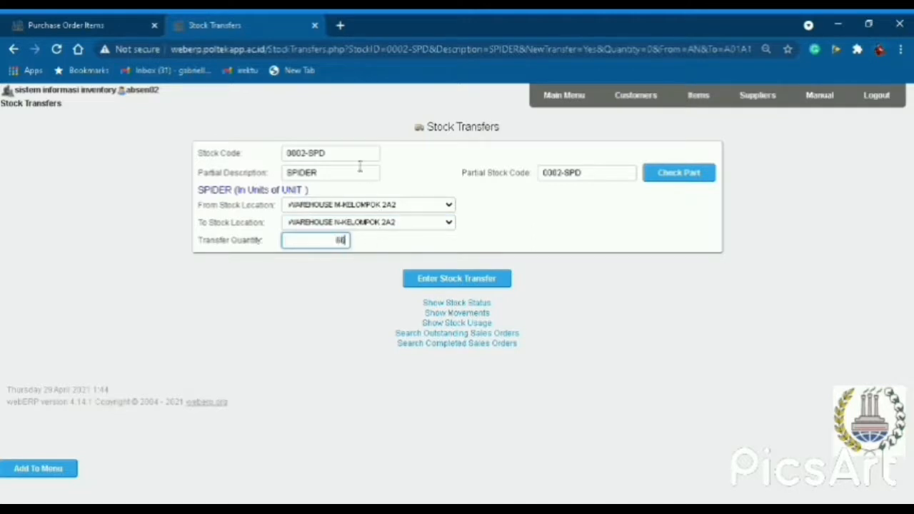
pyautogui.click(478, 286)
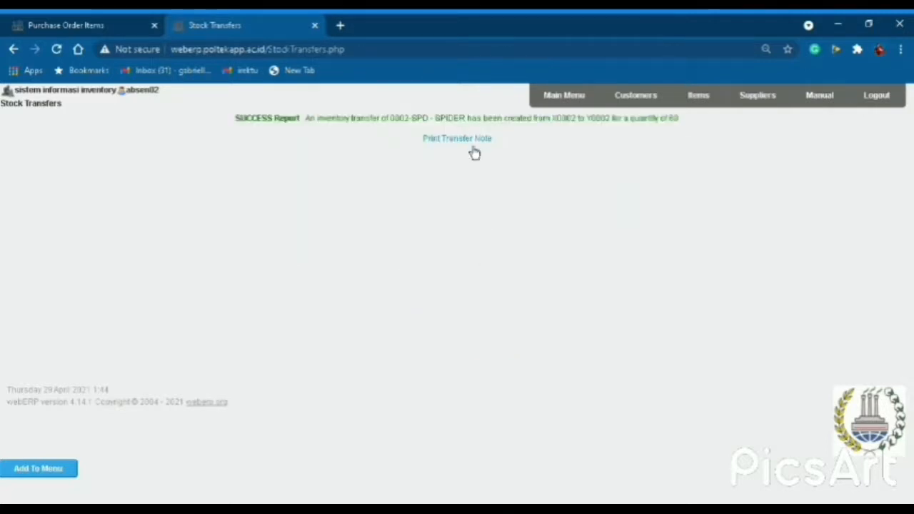
# Generate stock transfer note 805 for the SPIDER transfer and review the PDF.
pyautogui.click(472, 143)
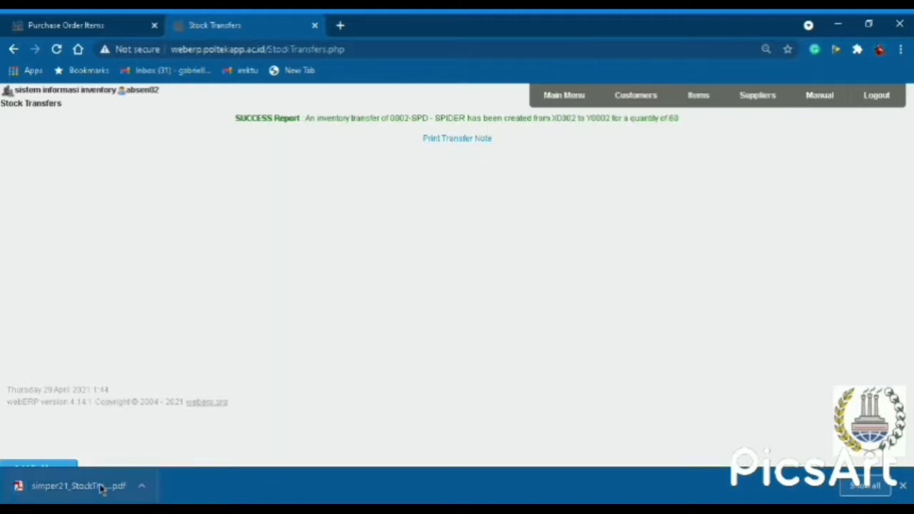
pyautogui.click(78, 486)
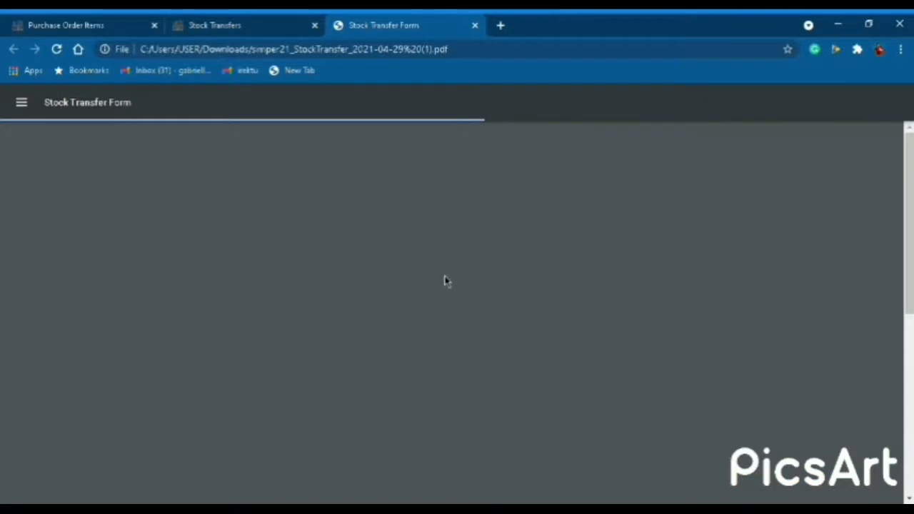
pyautogui.scroll(-4, 445, 281)
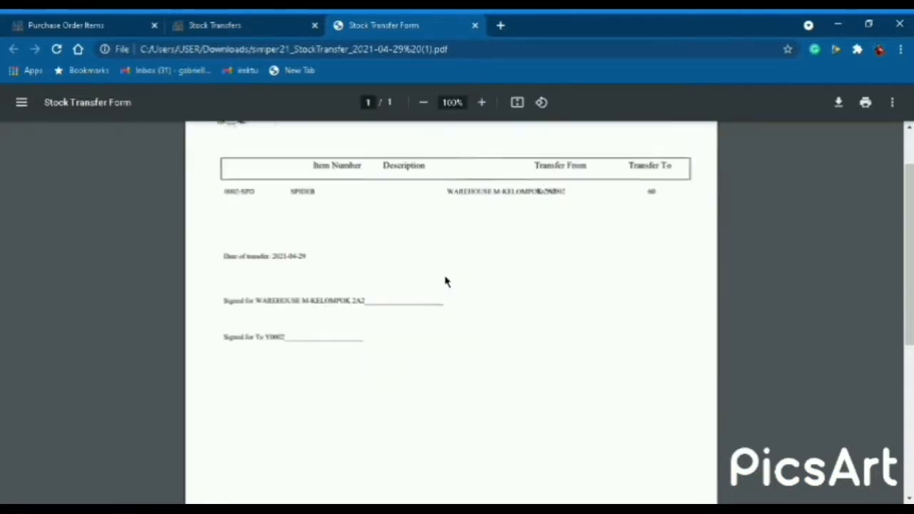
pyautogui.scroll(4, 445, 281)
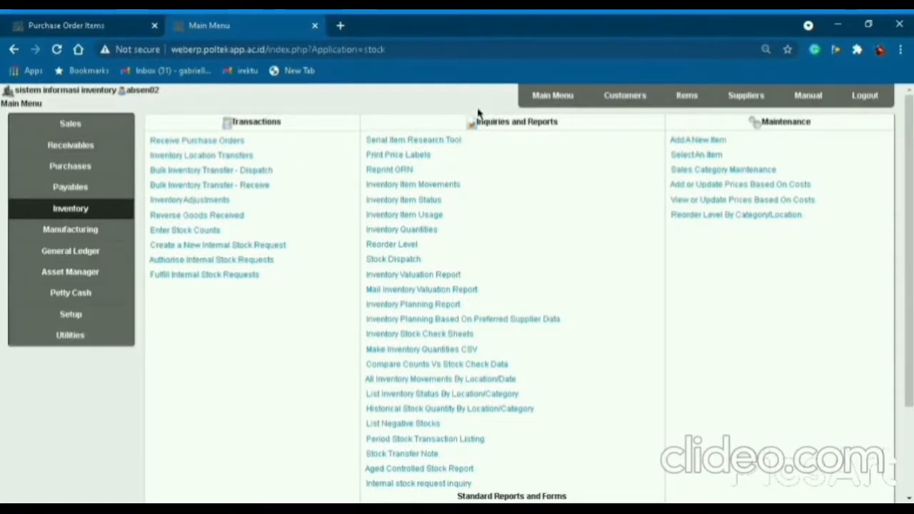
# Try adding customer type 'PT. BERKA', which hits a duplicate-entry error, then return to Setup.
pyautogui.click(546, 97)
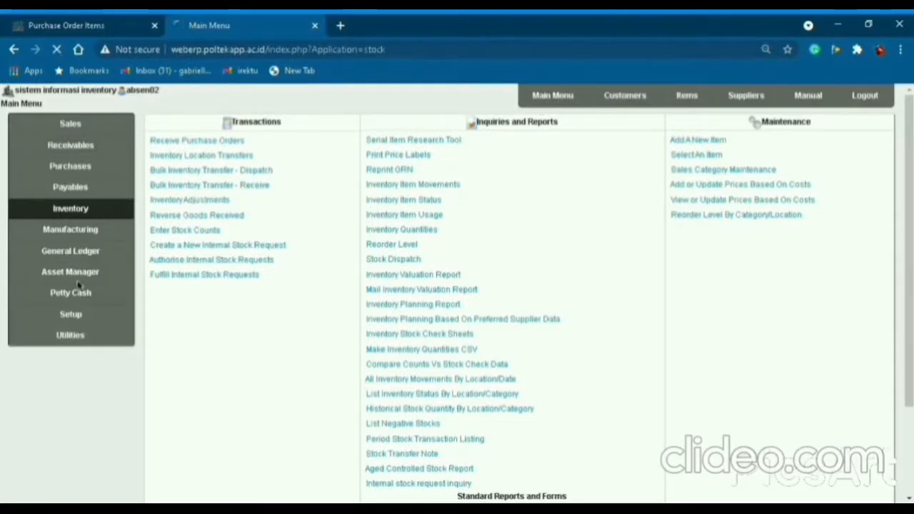
pyautogui.click(93, 318)
pyautogui.click(399, 158)
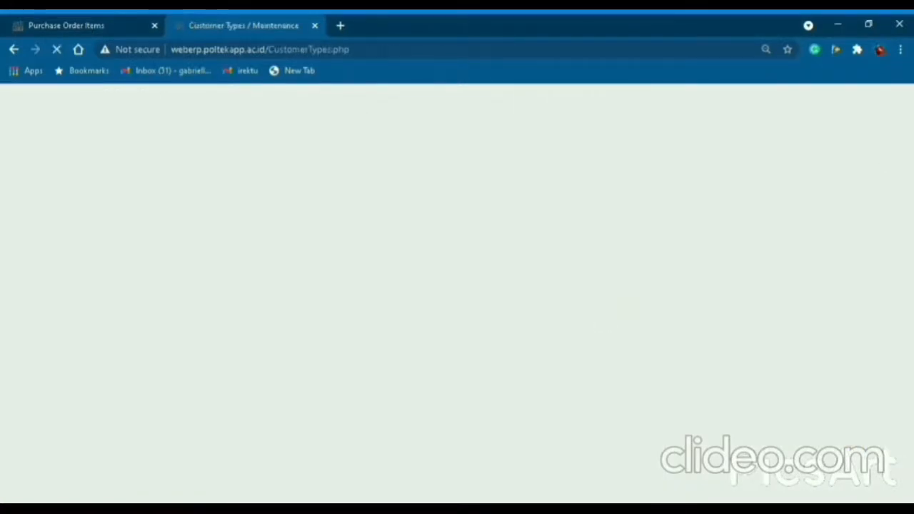
pyautogui.moveTo(912, 145); pyautogui.dragTo(905, 458)
pyautogui.click(510, 368)
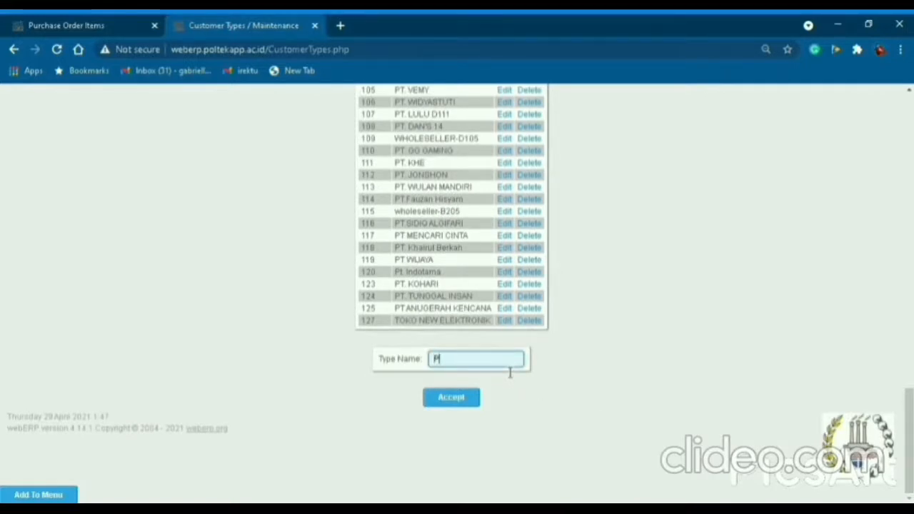
pyautogui.write('PT.')
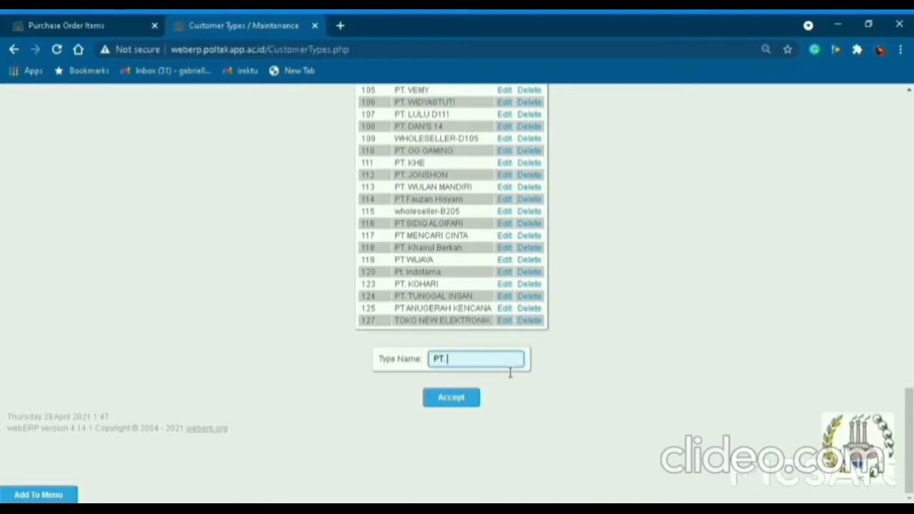
pyautogui.write(' BERKARYA')
pyautogui.click(450, 402)
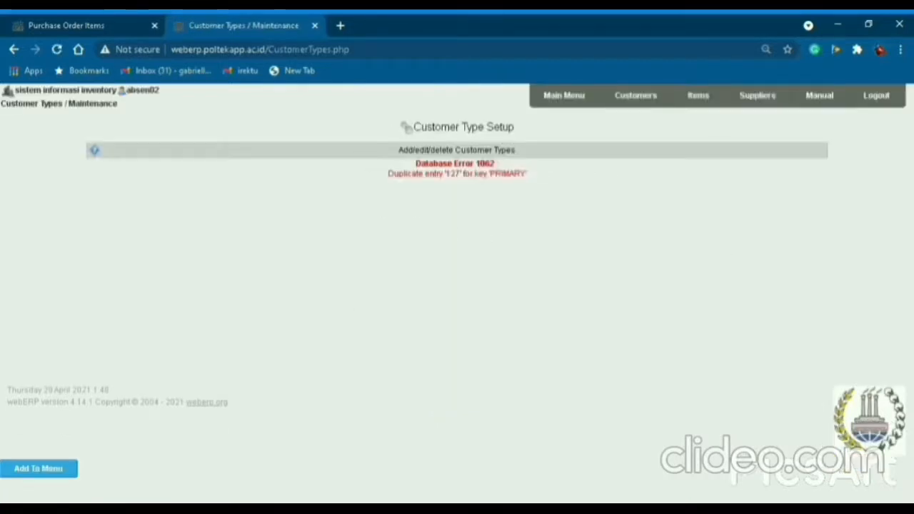
pyautogui.click(564, 95)
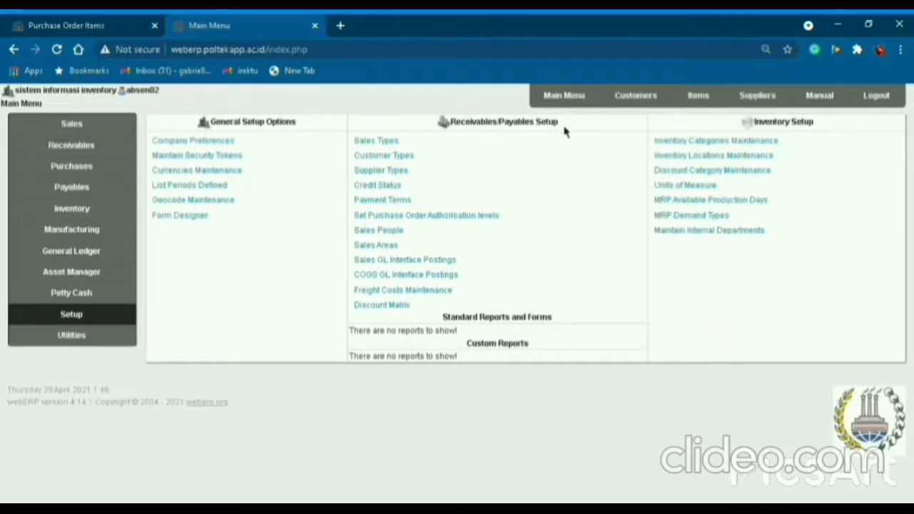
pyautogui.click(110, 323)
# Add sales area code 2A2 named Jakarta Selatan.
pyautogui.click(376, 245)
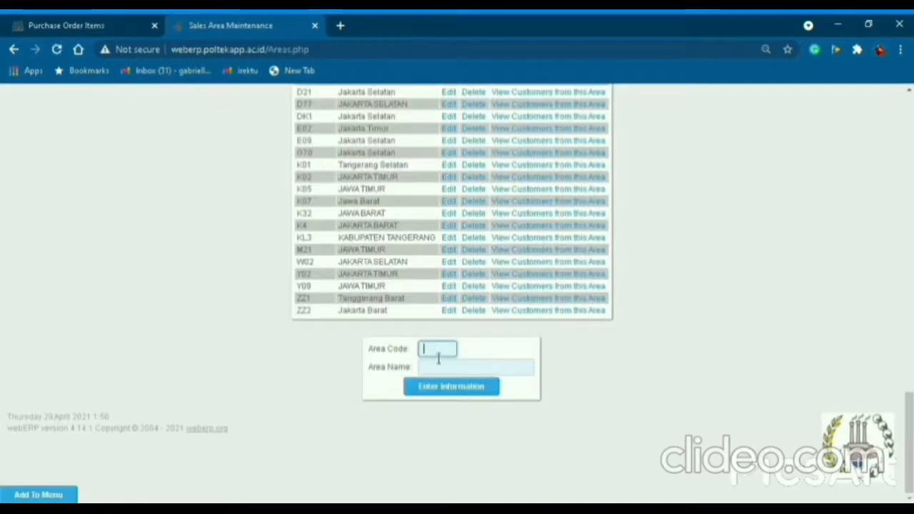
pyautogui.write('2A2')
pyautogui.click(452, 370)
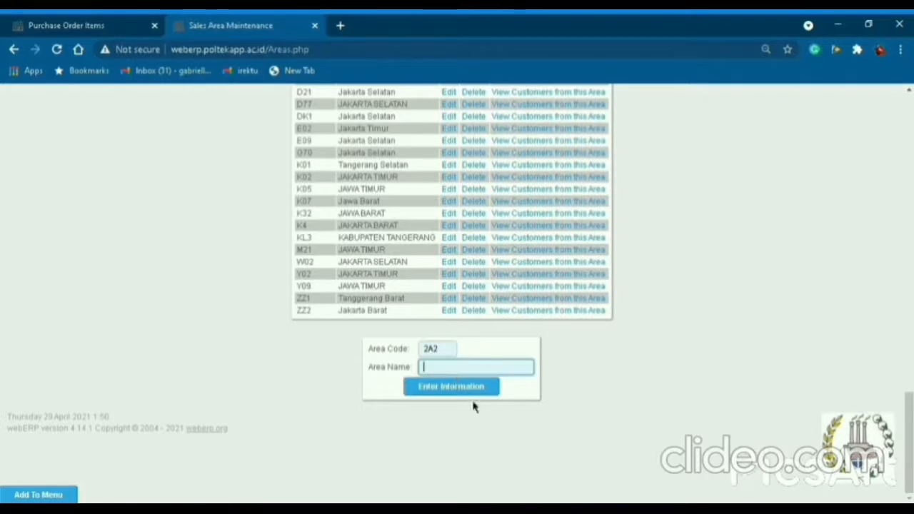
pyautogui.write('Jakarta Selatan')
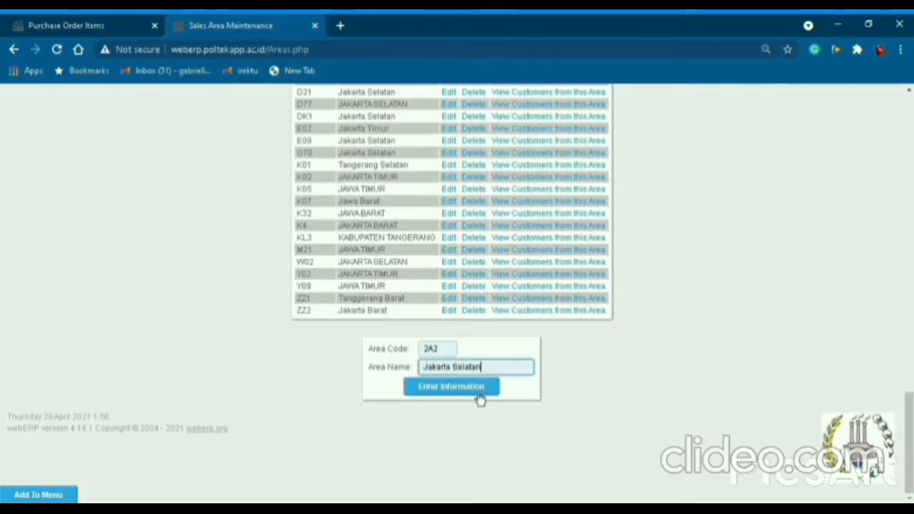
pyautogui.click(479, 389)
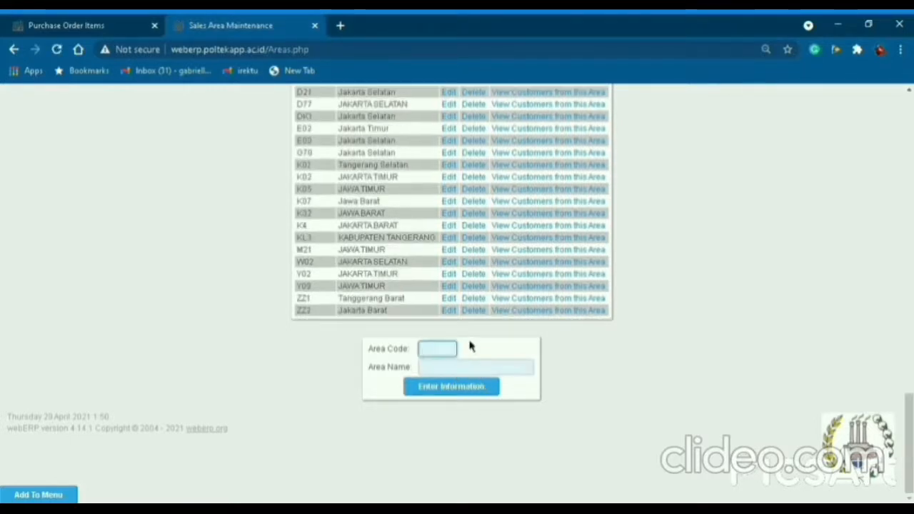
pyautogui.scroll(20, 643, 320)
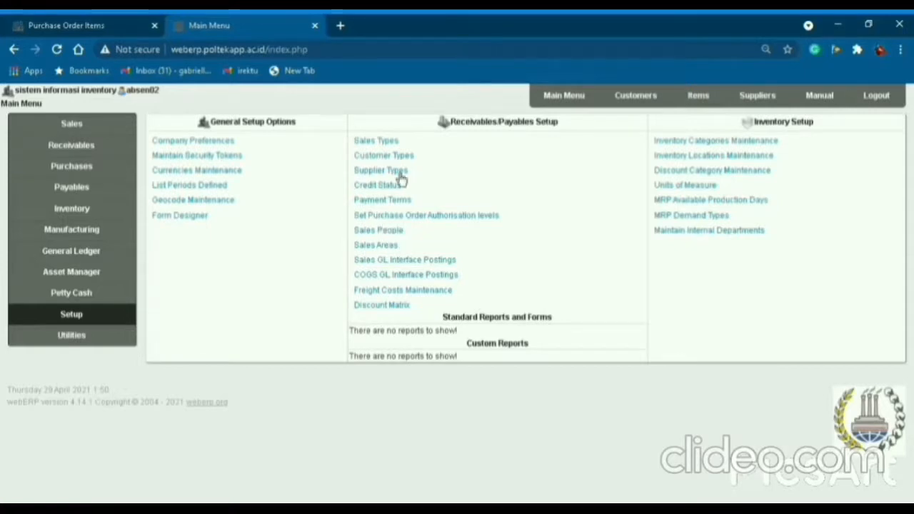
# Add sales type Z4 named PT. BERKARYA to the price list types.
pyautogui.click(398, 144)
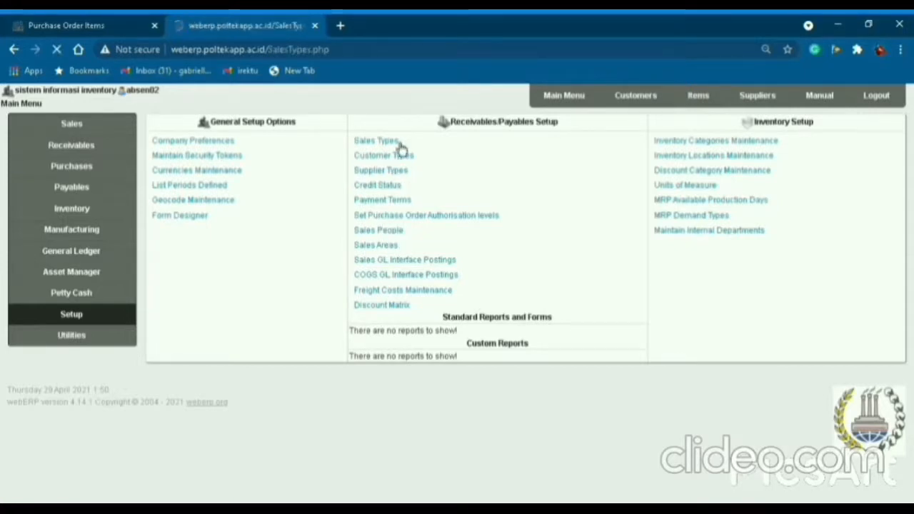
pyautogui.scroll(-15, 421, 340)
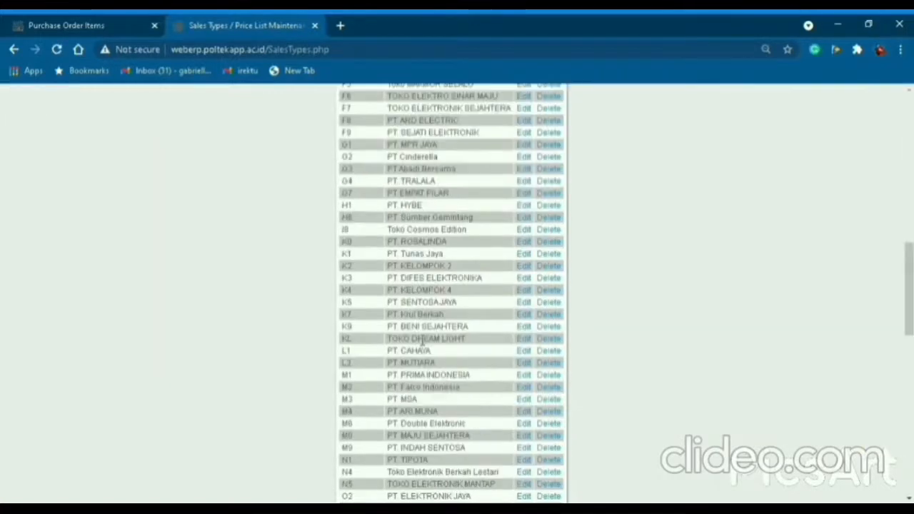
pyautogui.click(462, 343)
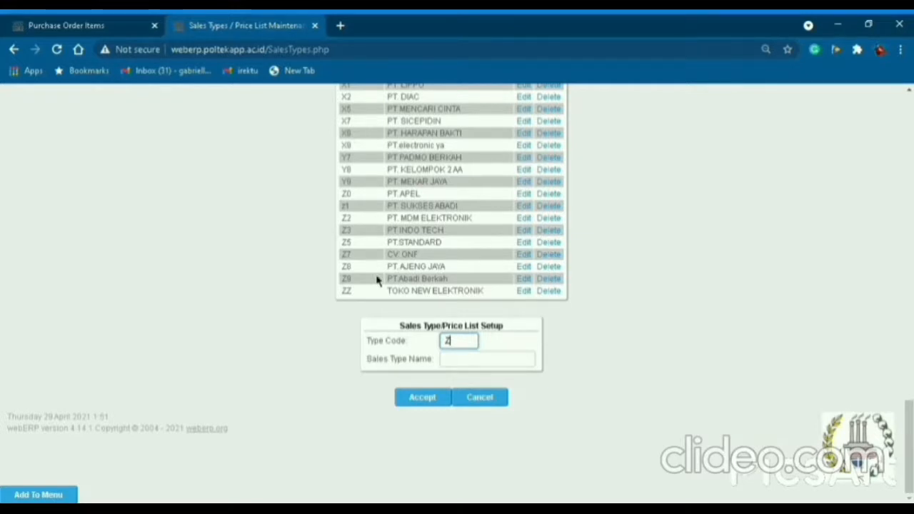
pyautogui.click(453, 362)
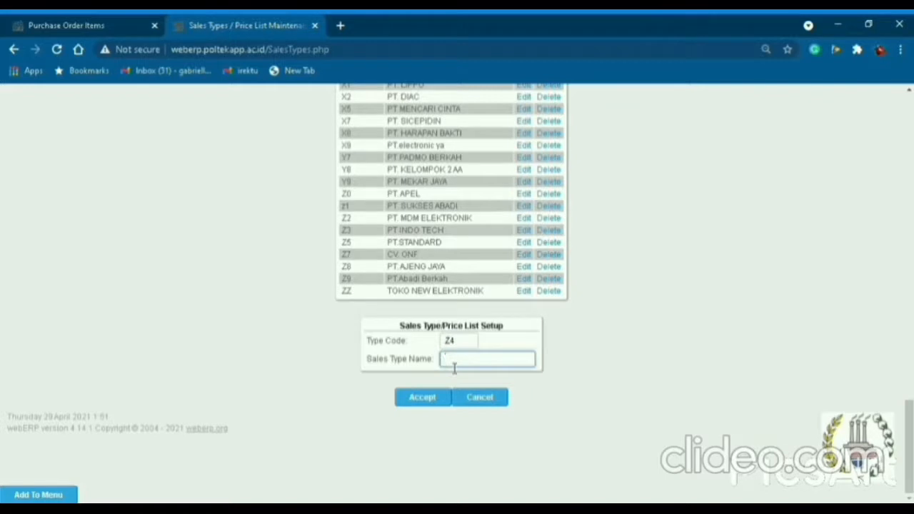
pyautogui.write('PT. BERKARYA')
pyautogui.click(441, 401)
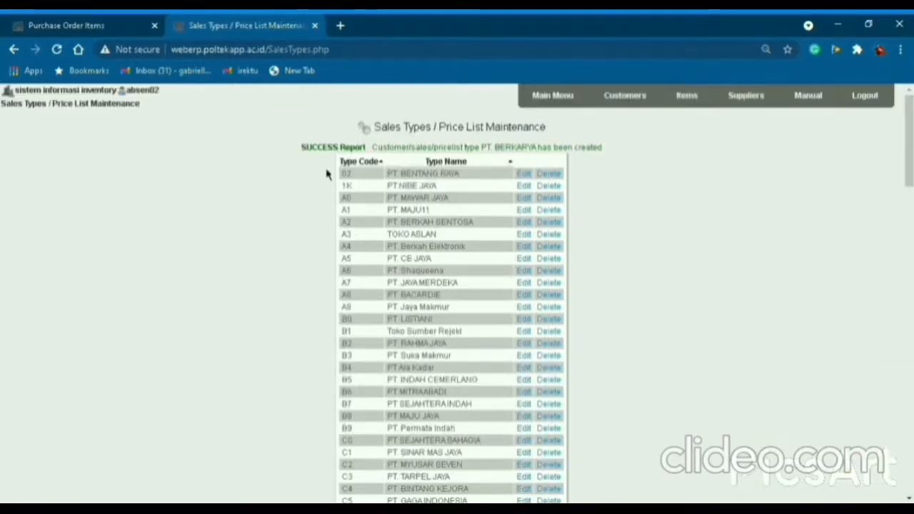
pyautogui.scroll(-15, 433, 400)
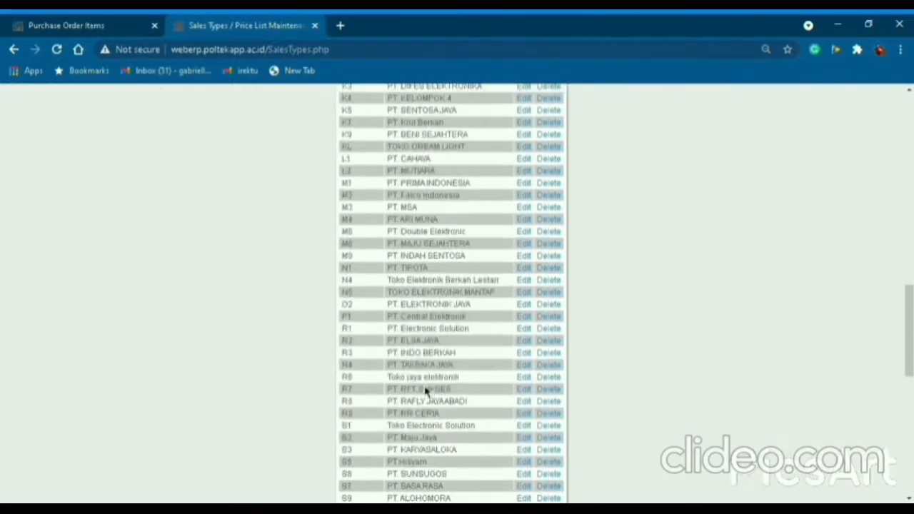
pyautogui.scroll(-3, 434, 400)
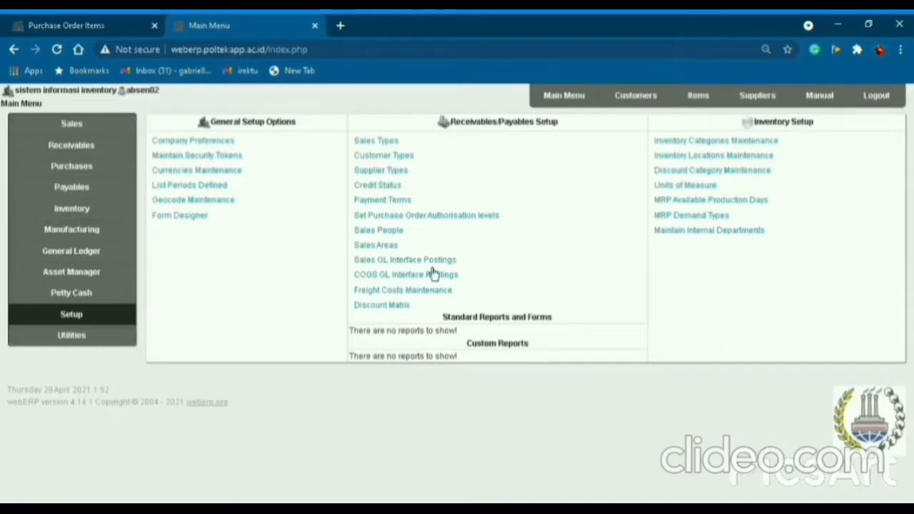
# Start a new salesperson with code 2A2, the salesperson's name and a telephone number.
pyautogui.click(395, 233)
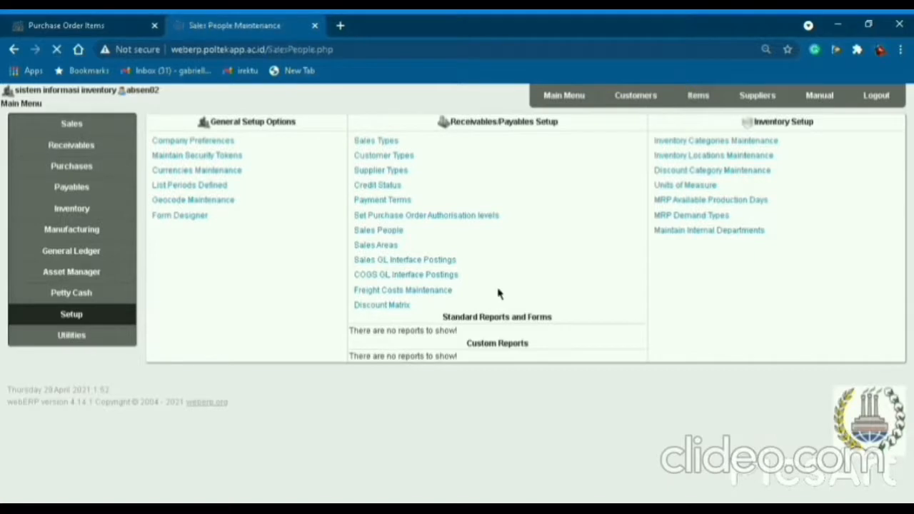
pyautogui.scroll(-10, 600, 447)
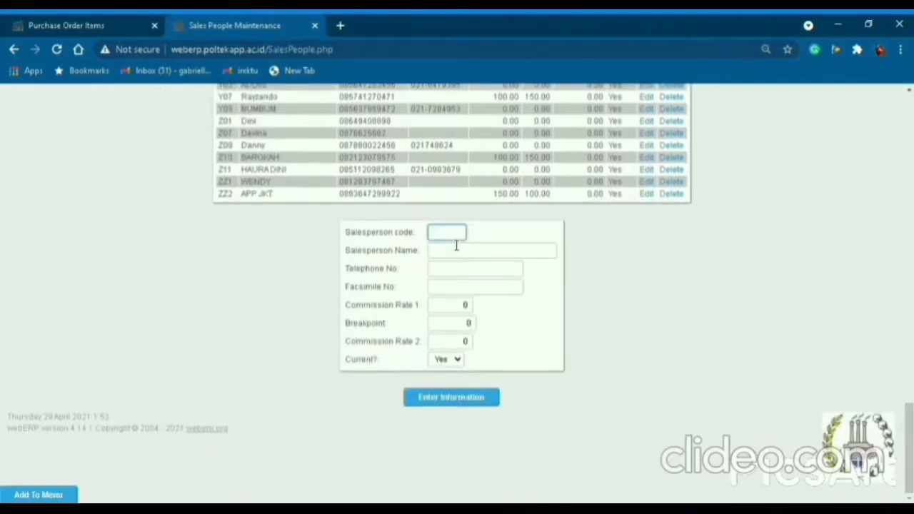
pyautogui.write('2A2')
pyautogui.press('Tab')
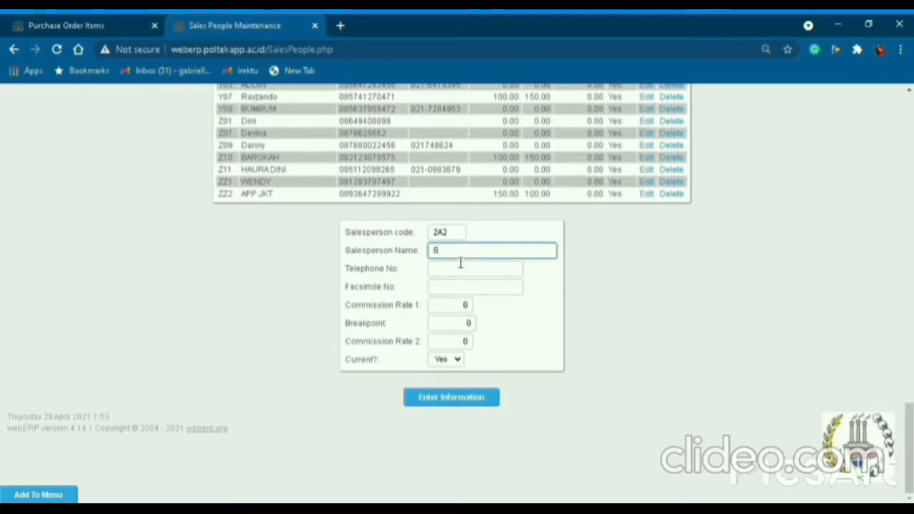
pyautogui.write('SEEDIQ')
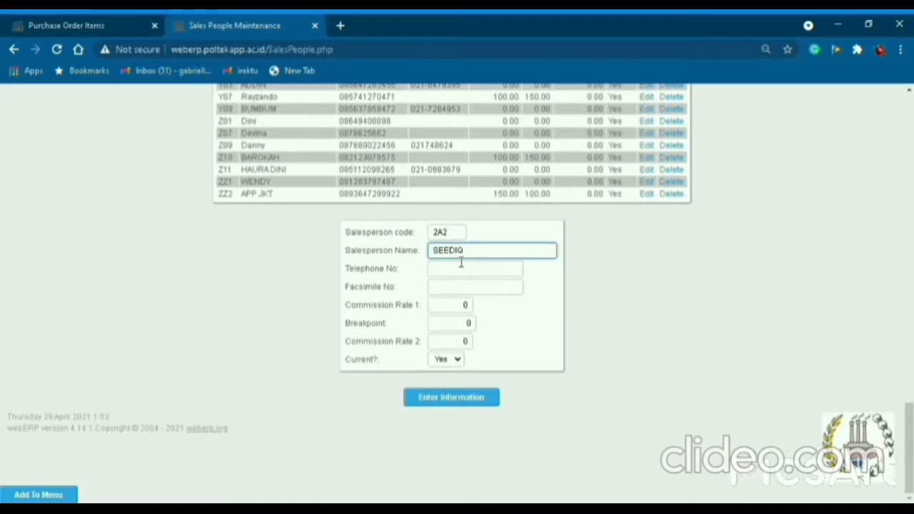
pyautogui.press('Tab')
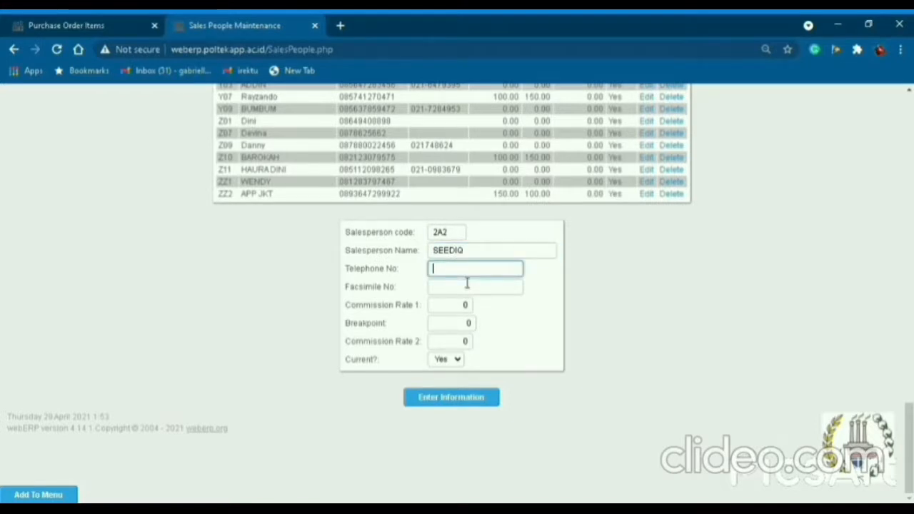
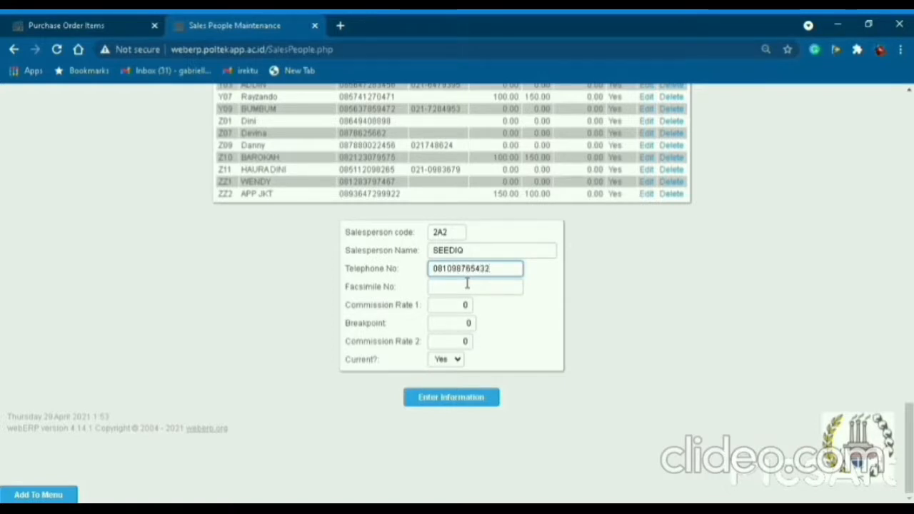
# Set commission rate 1 to 100 and breakpoint to 150, and save the salesperson.
pyautogui.doubleClick(466, 304)
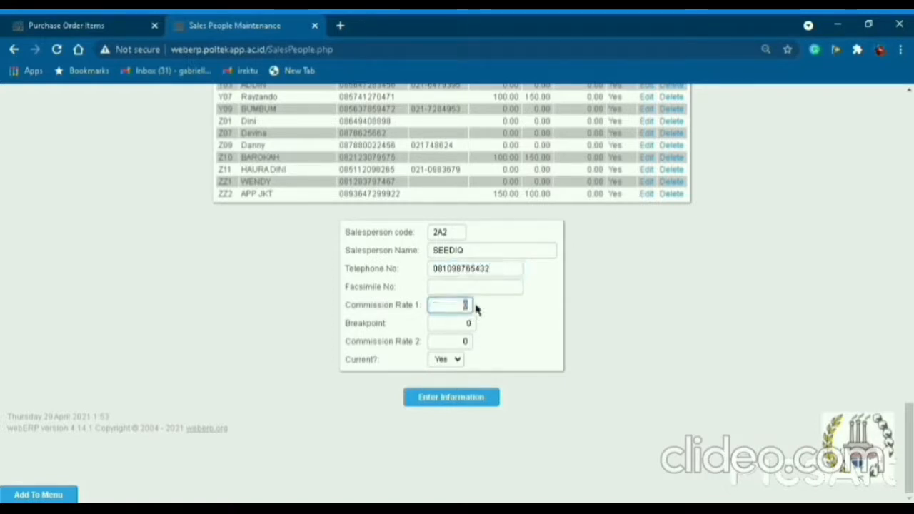
pyautogui.write('100')
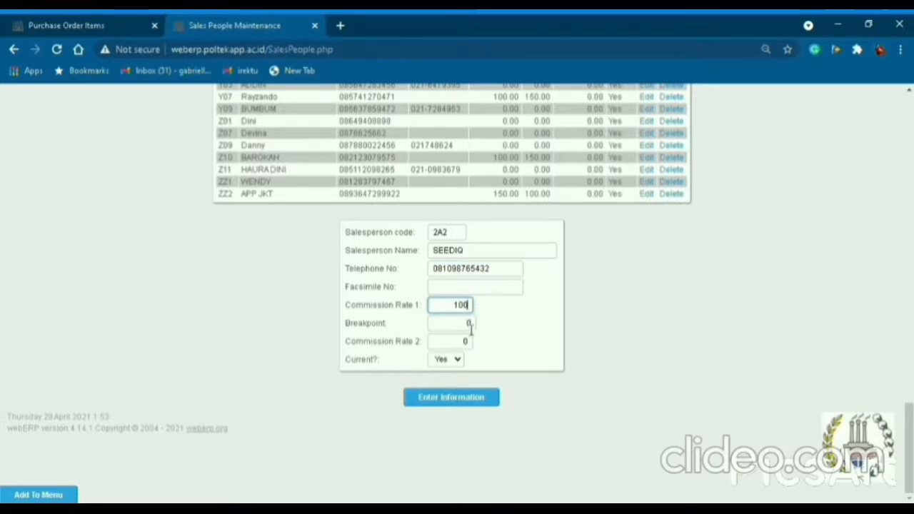
pyautogui.doubleClick(471, 324)
pyautogui.write('150')
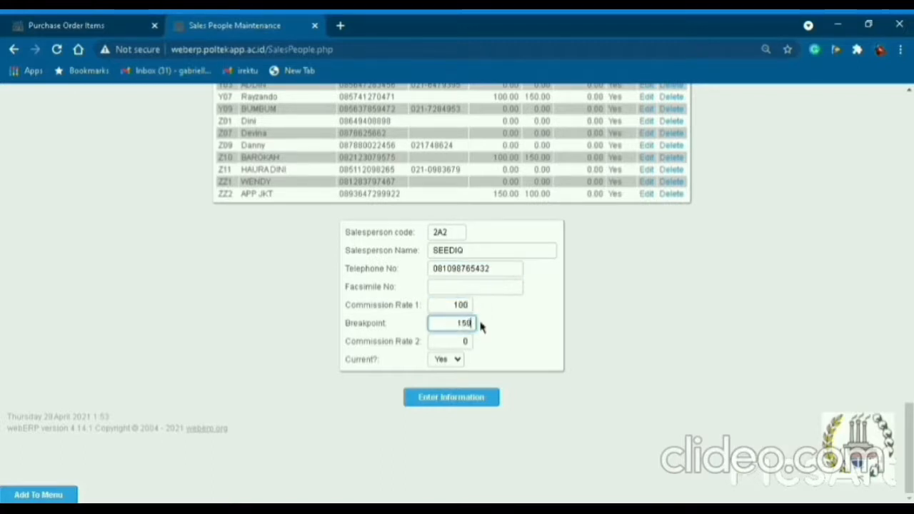
pyautogui.click(473, 406)
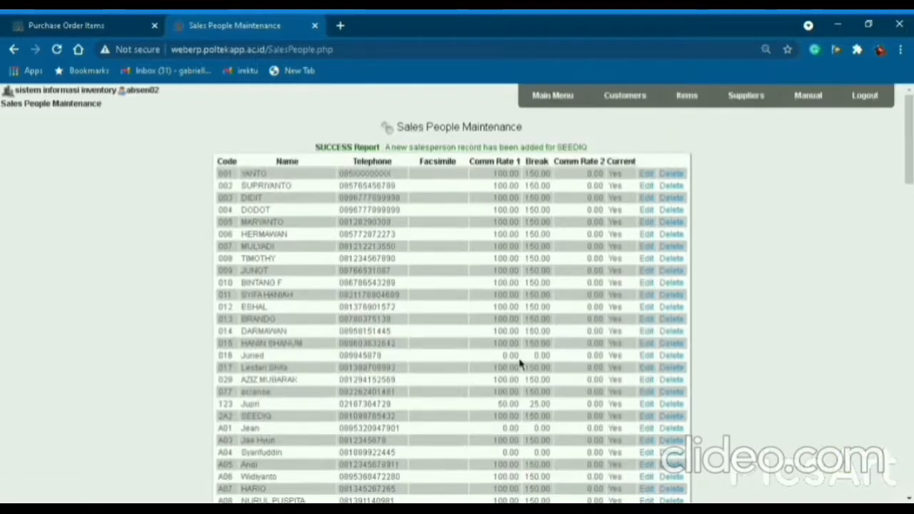
pyautogui.scroll(-1, 272, 357)
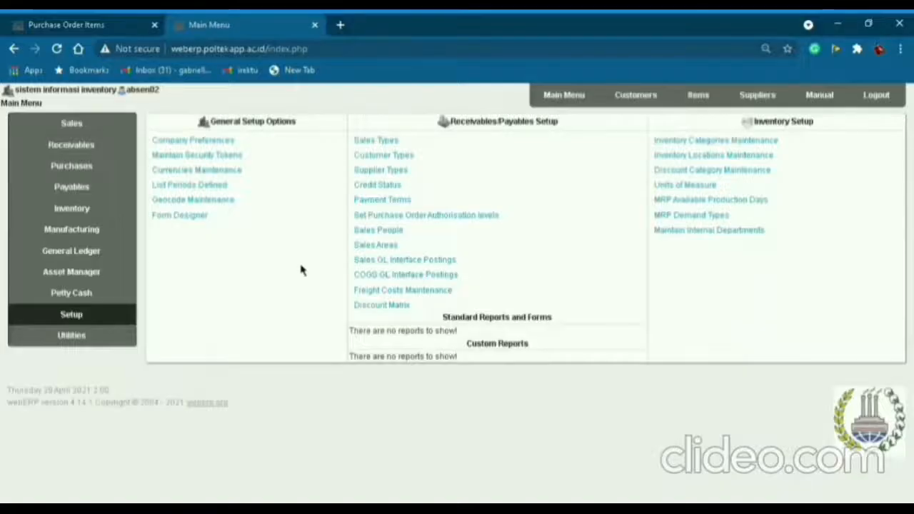
# Open a new customer form and enter the customer code and name PT. CUSTOMER KELOMPOK 2A2.
pyautogui.click(656, 105)
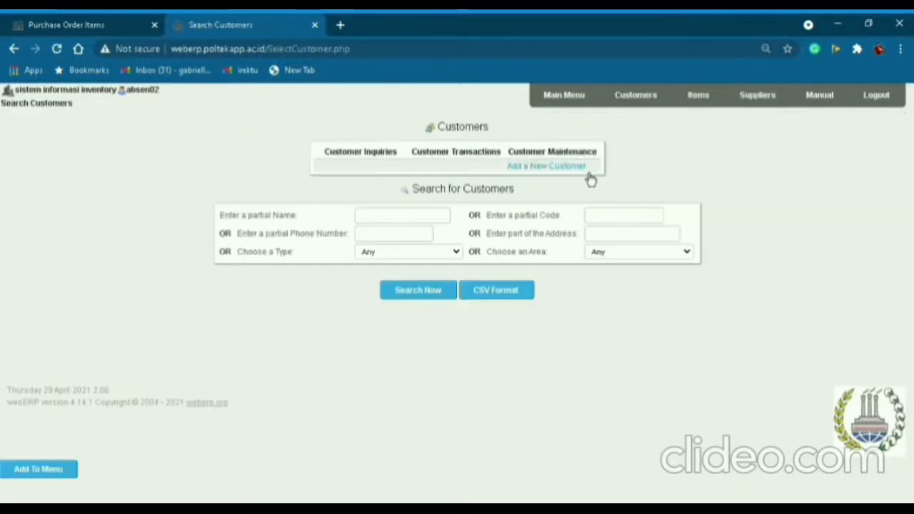
pyautogui.click(582, 167)
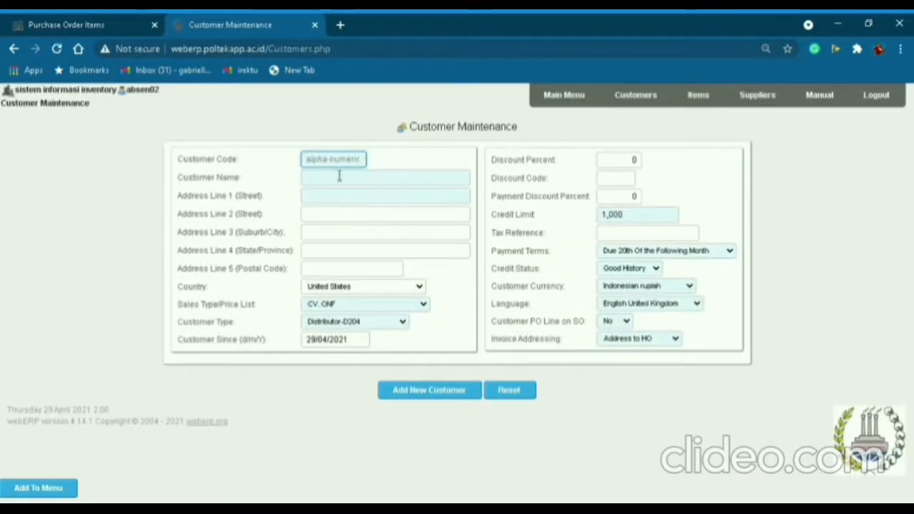
pyautogui.write('000')
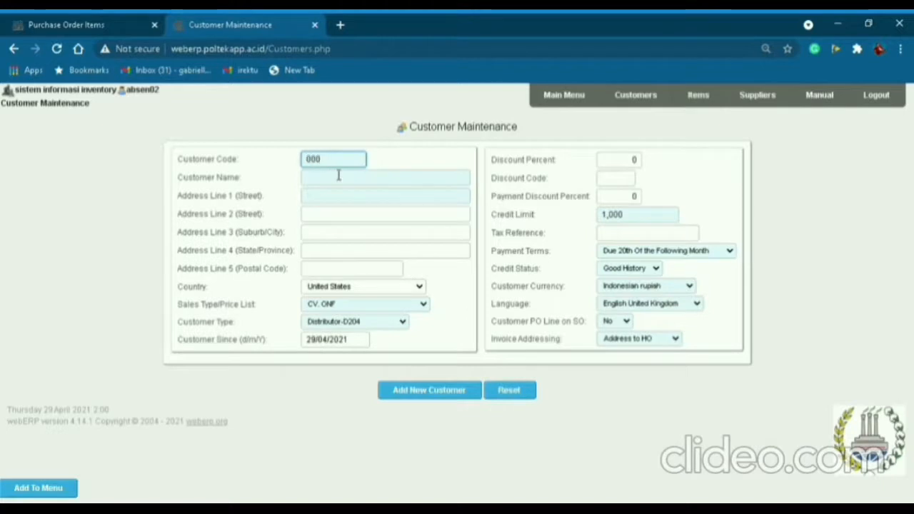
pyautogui.write('2-ctm')
pyautogui.press('BackSpace')
pyautogui.write('CTM')
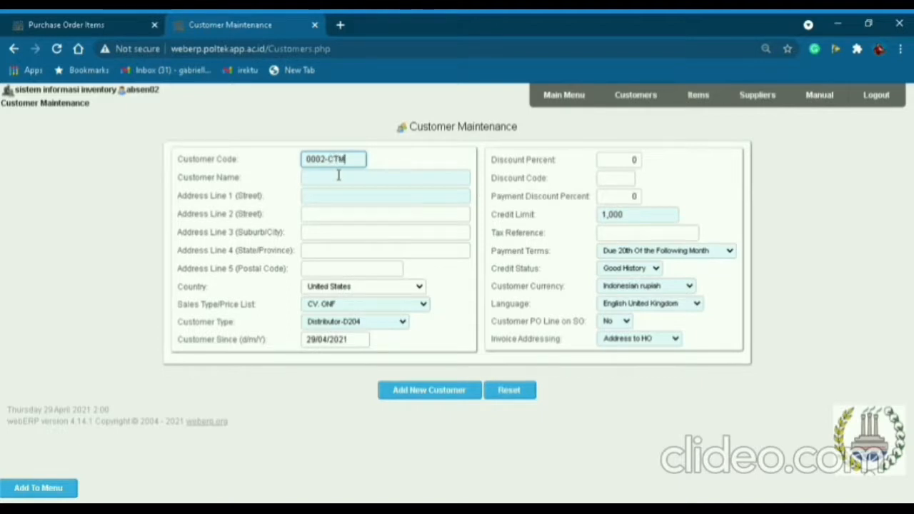
pyautogui.press('Tab')
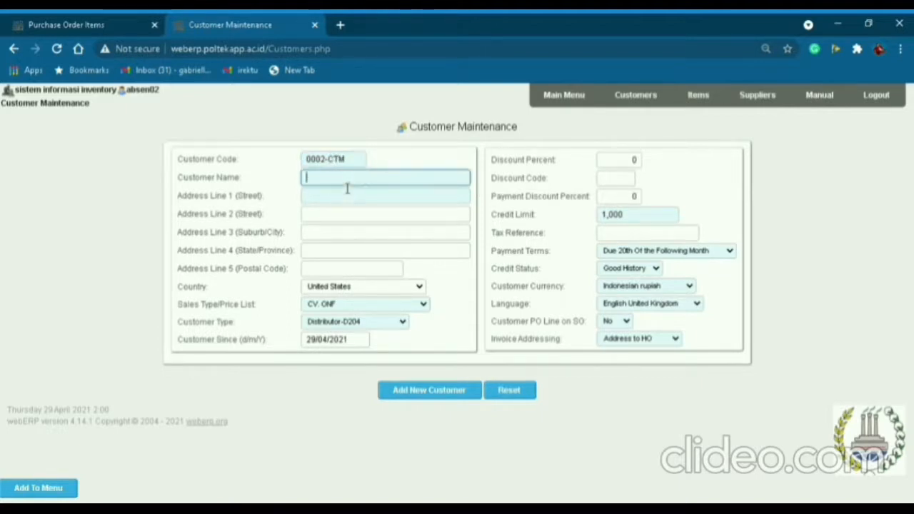
pyautogui.write('PT')
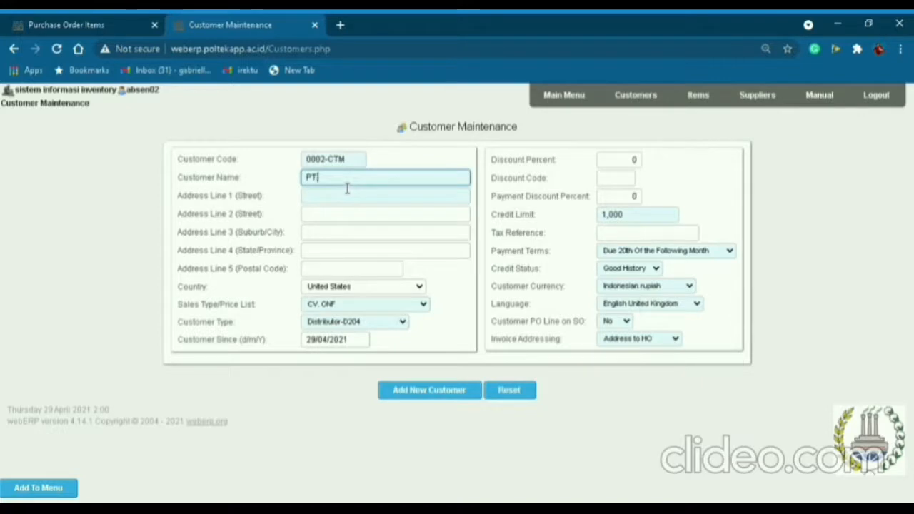
pyautogui.write('. KELO')
pyautogui.press('BackSpace')
pyautogui.press('BackSpace')
pyautogui.press('BackSpace')
pyautogui.press('BackSpace')
pyautogui.press('BackSpace')
pyautogui.press('BackSpace')
pyautogui.press('BackSpace')
pyautogui.press('BackSpace')
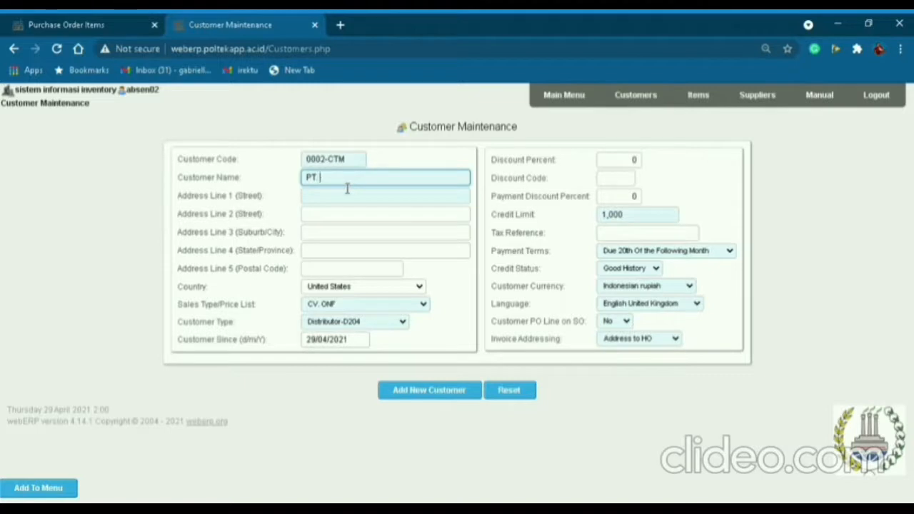
pyautogui.write('. CUSTOMER KELOMPOK 2A2')
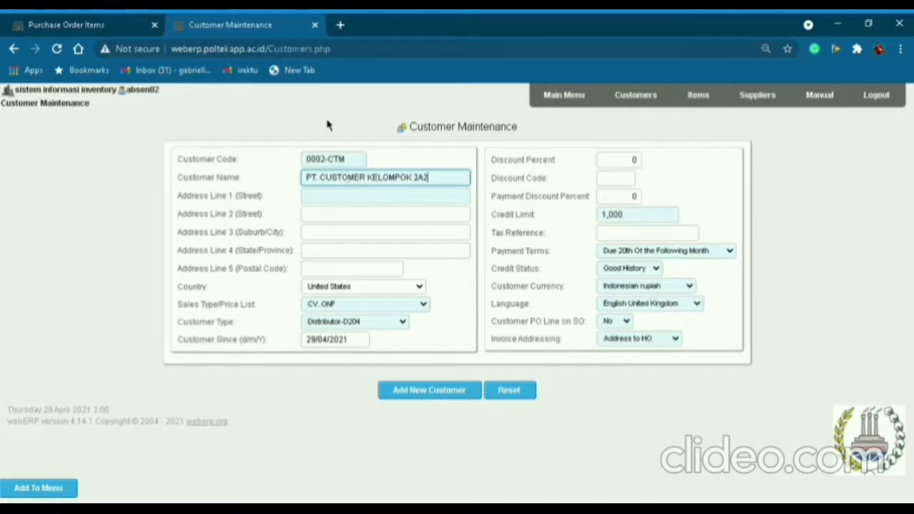
# Fill in the street, city and province address lines, keep Indonesia, and clear the postal code.
pyautogui.press('Tab')
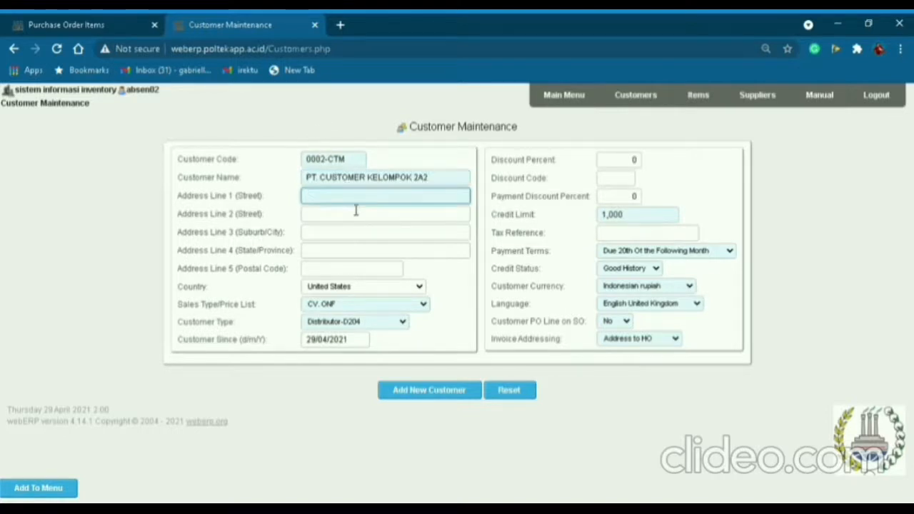
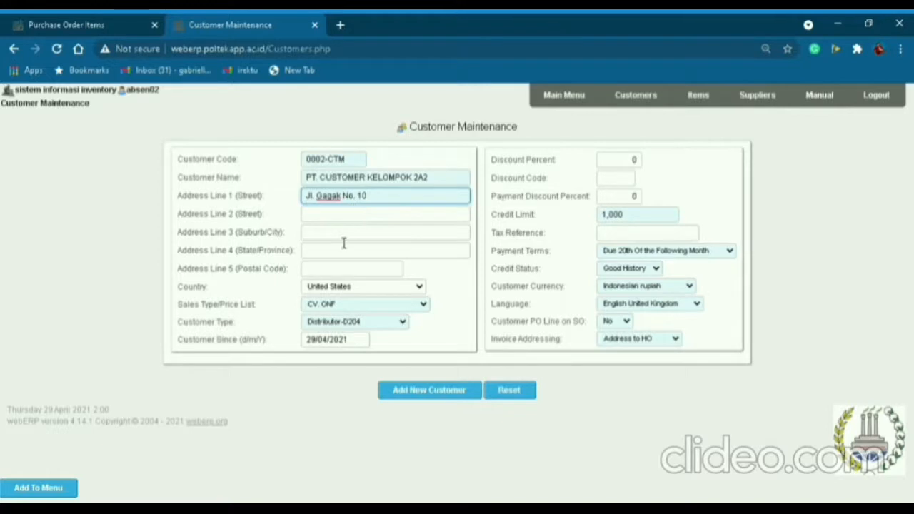
pyautogui.click(344, 240)
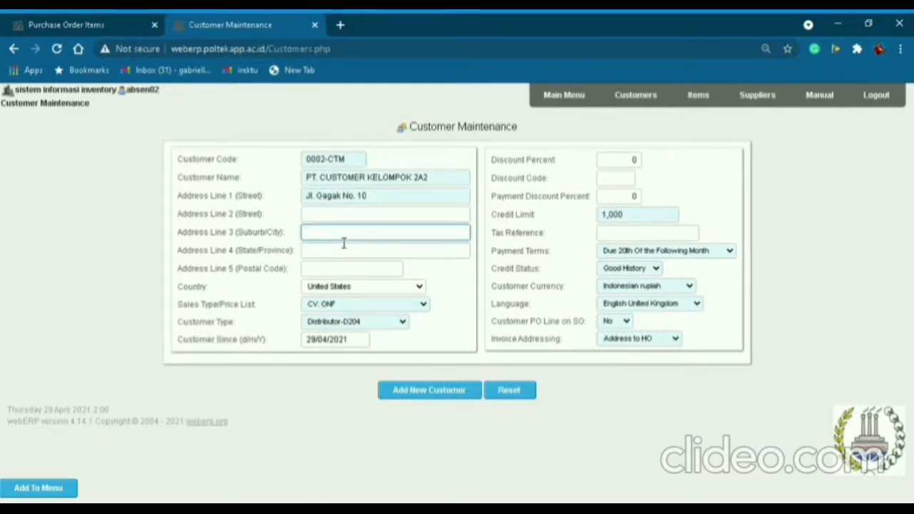
pyautogui.write('Depok')
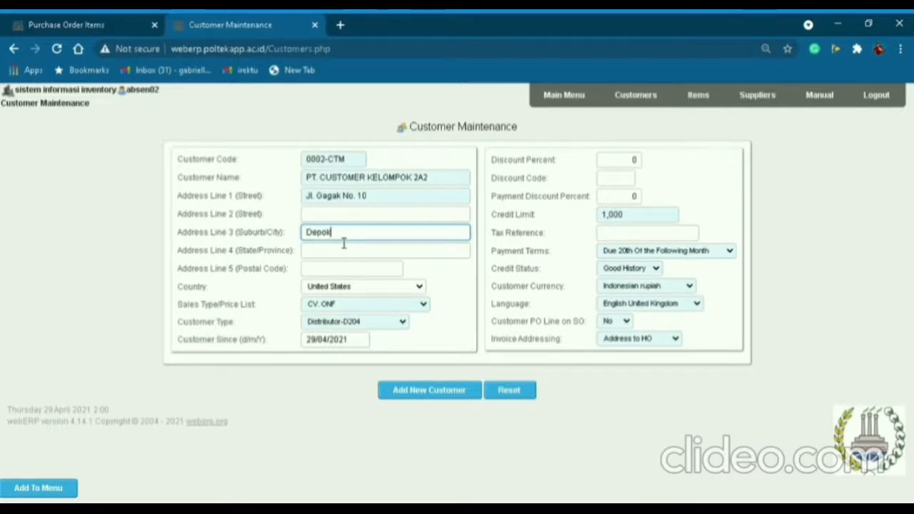
pyautogui.click(273, 282)
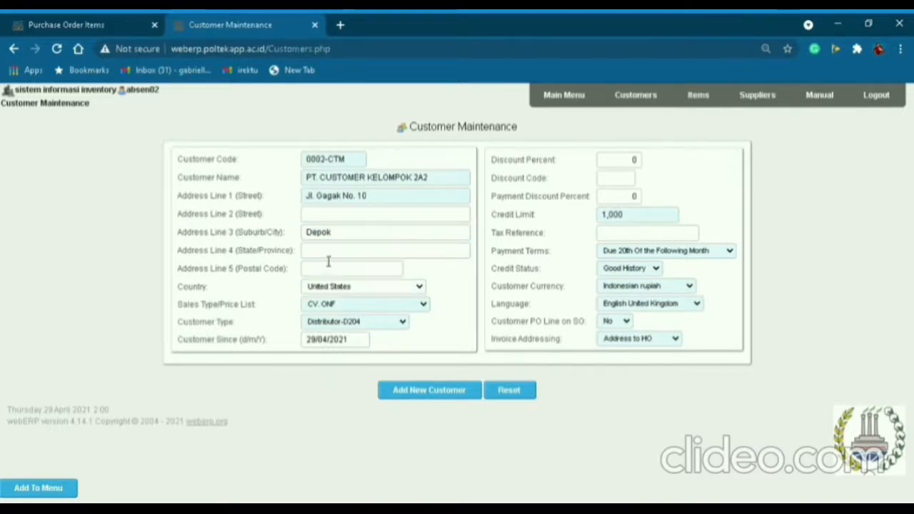
pyautogui.click(328, 253)
pyautogui.click(327, 282)
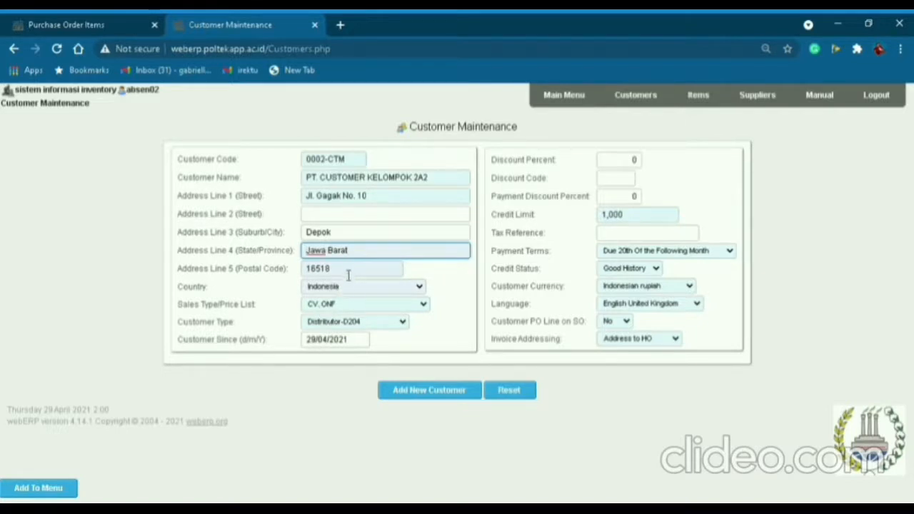
pyautogui.moveTo(350, 255); pyautogui.dragTo(290, 267)
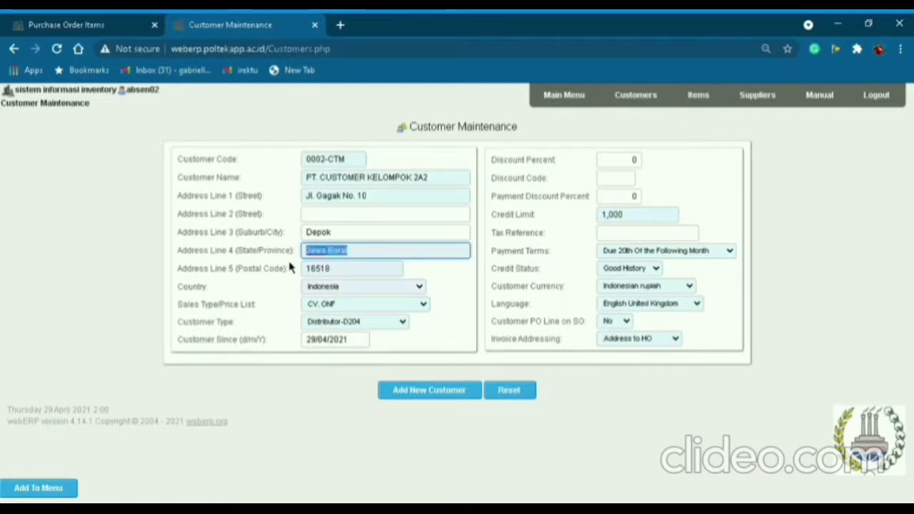
pyautogui.write('Jawa')
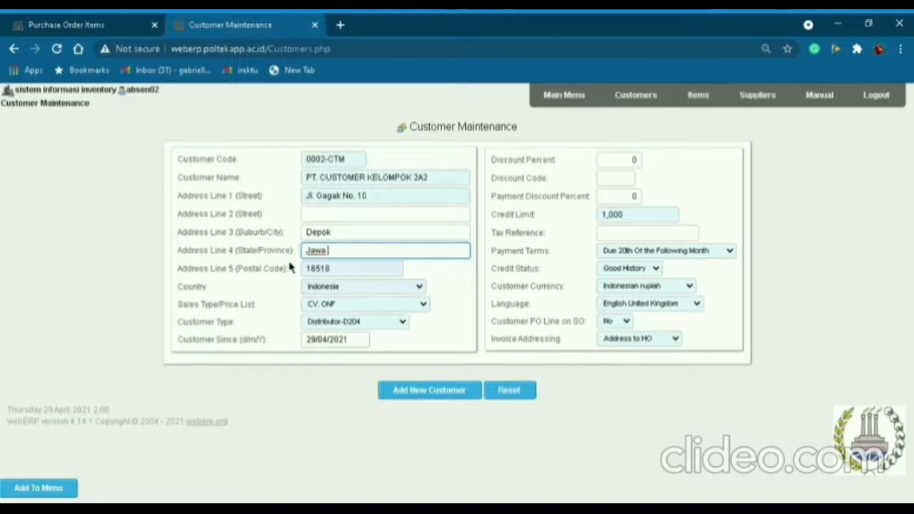
pyautogui.write(' Barat')
pyautogui.click(296, 278)
pyautogui.moveTo(342, 274); pyautogui.dragTo(299, 277)
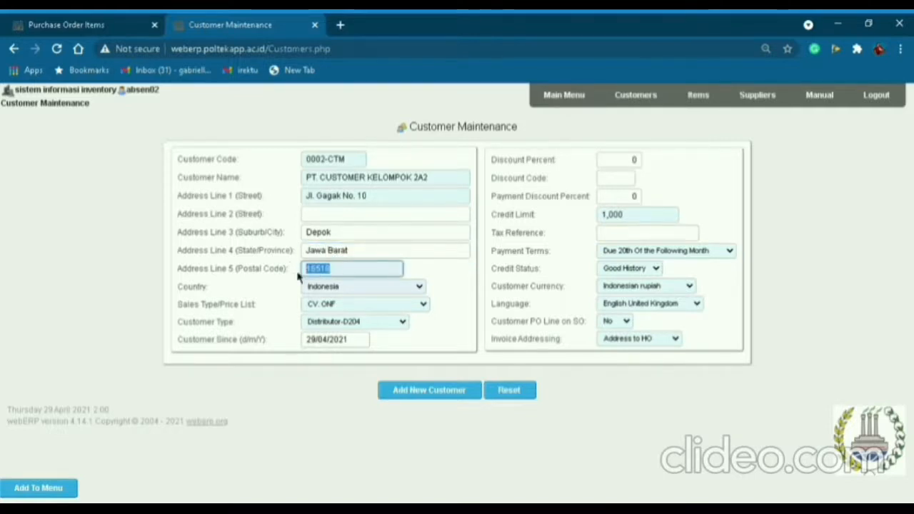
pyautogui.press('BackSpace')
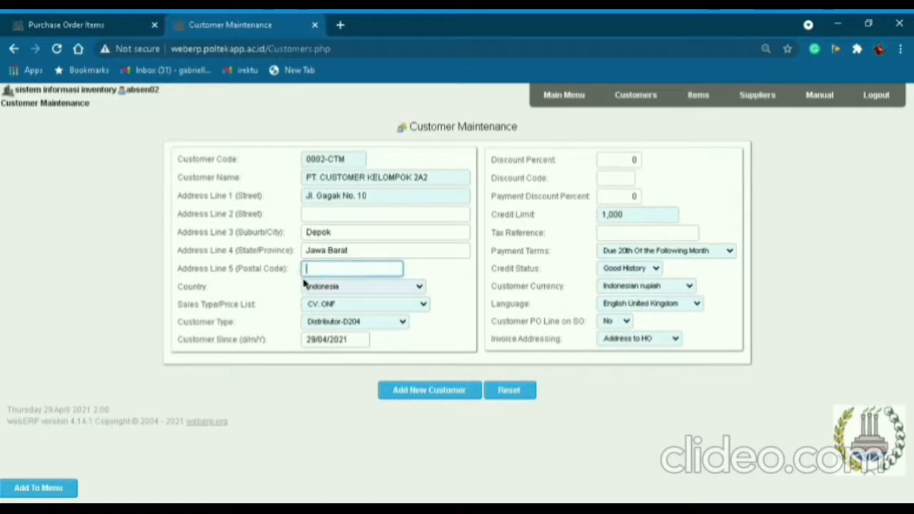
pyautogui.click(357, 307)
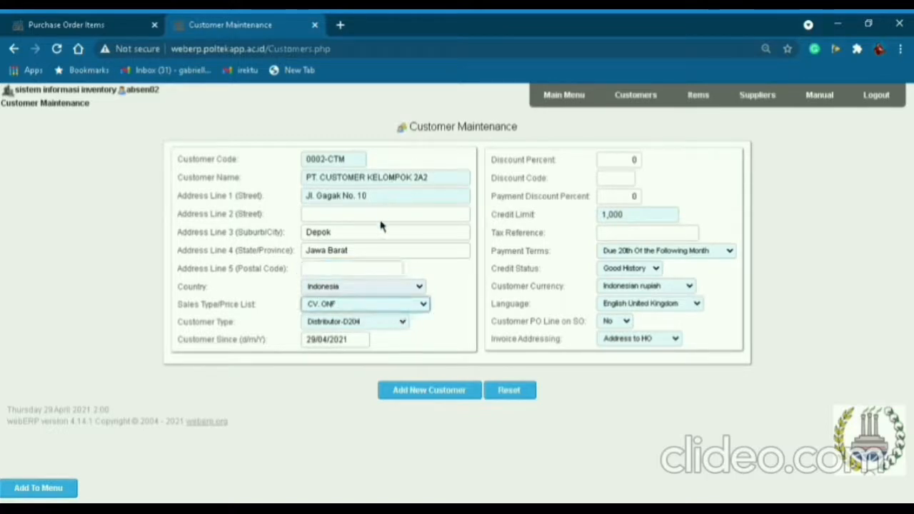
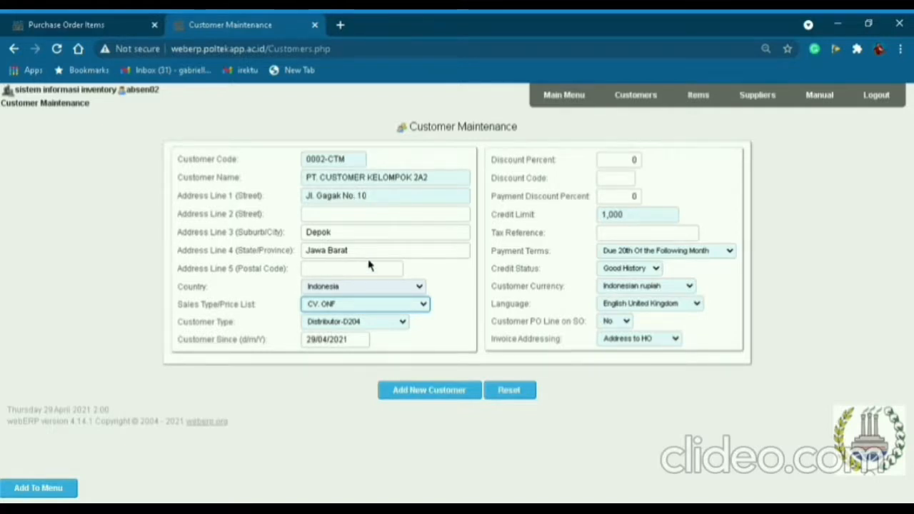
# Choose price list PT. BERKARYA, customer type PT. SUMBER REJEKI and language Bahasa Indonesia.
pyautogui.click(365, 193)
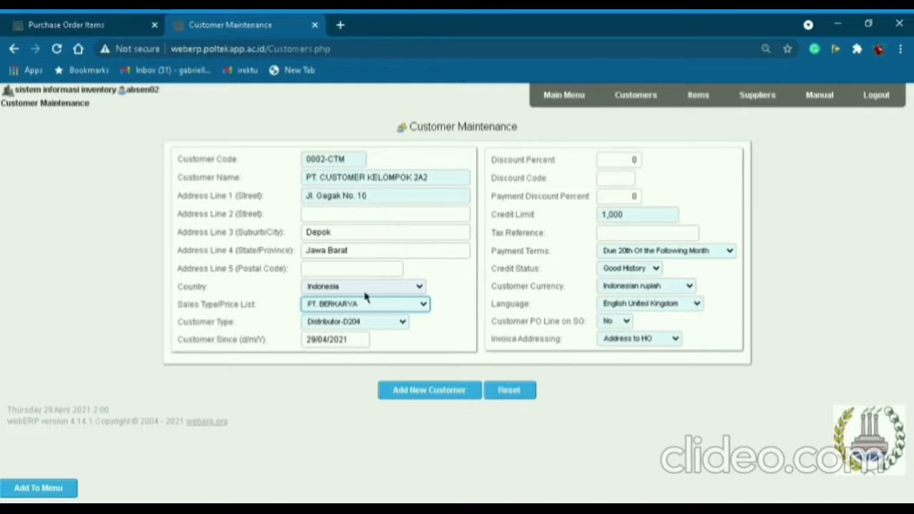
pyautogui.click(363, 327)
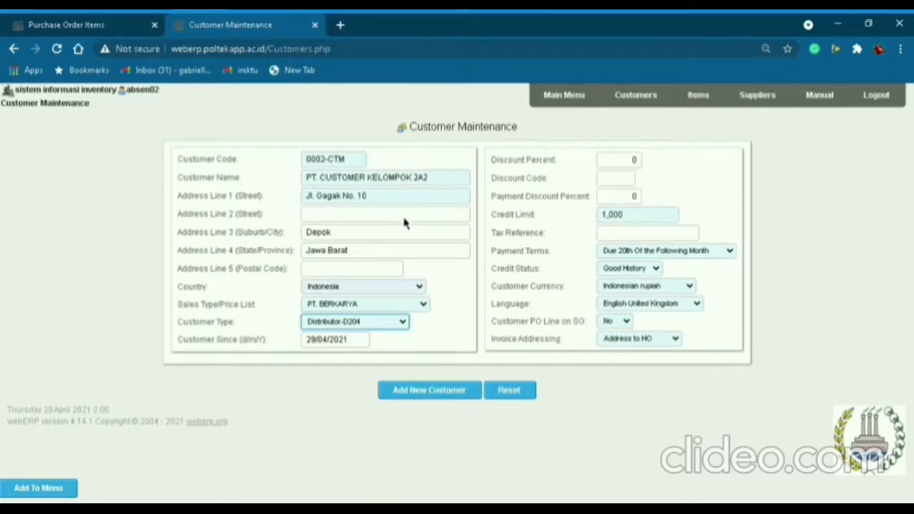
pyautogui.click(372, 283)
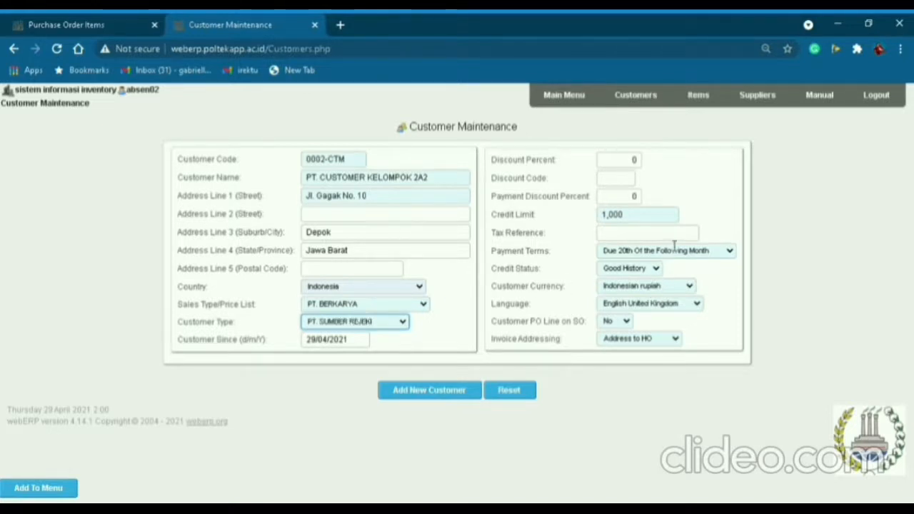
pyautogui.click(661, 309)
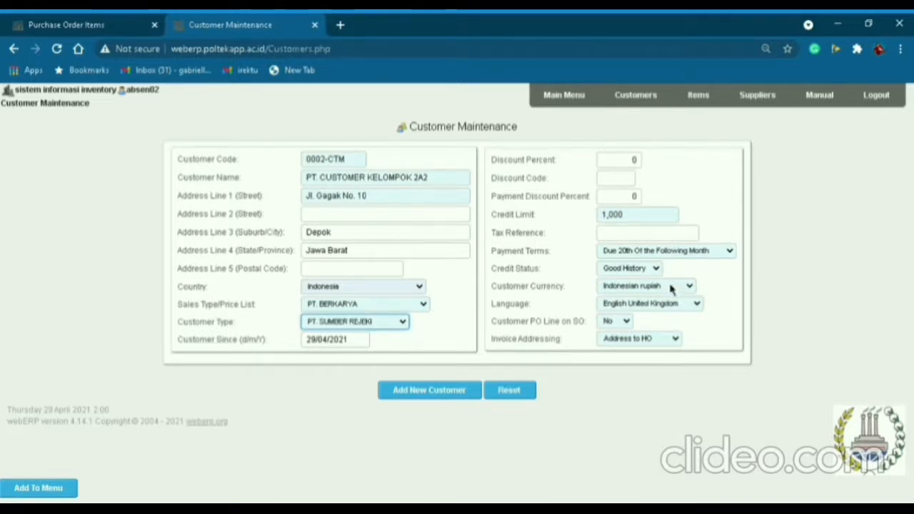
pyautogui.click(664, 235)
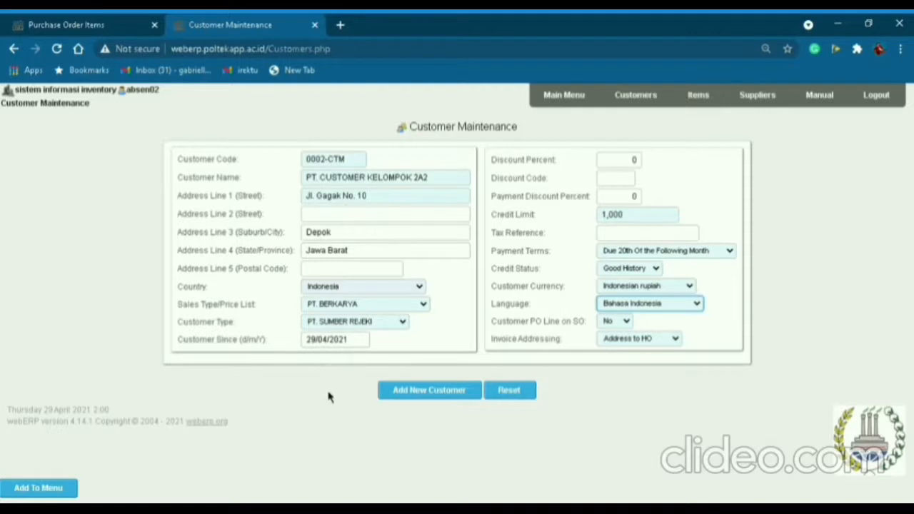
# Save the new customer and enter CUSTOMER KELOMPOK 2 as the branch contact.
pyautogui.click(462, 397)
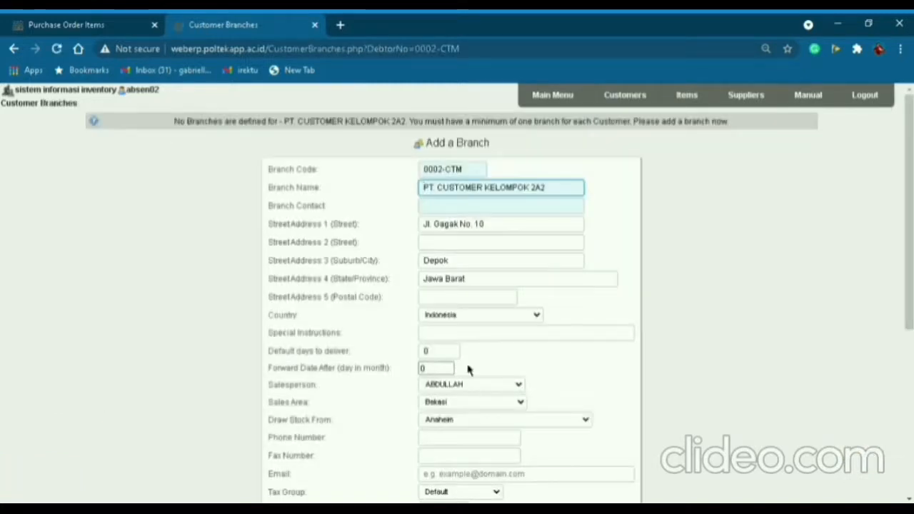
pyautogui.click(452, 210)
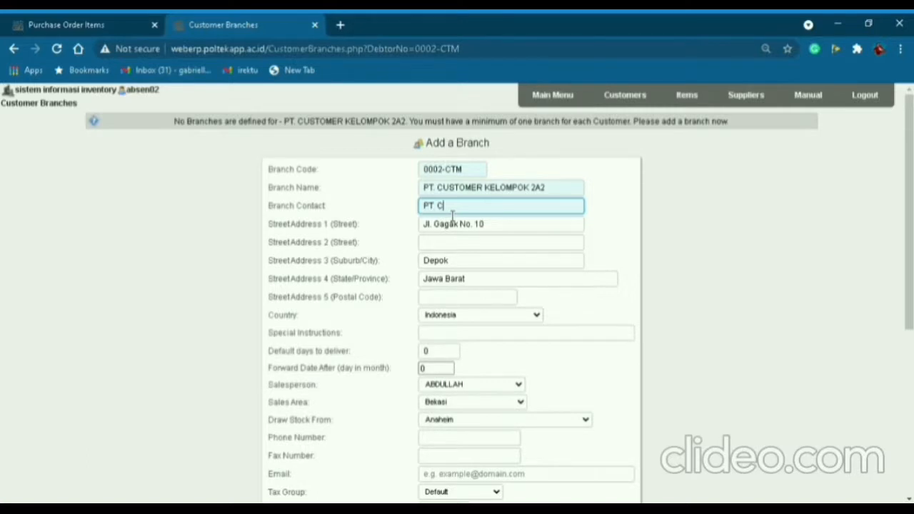
pyautogui.write('CUSTO')
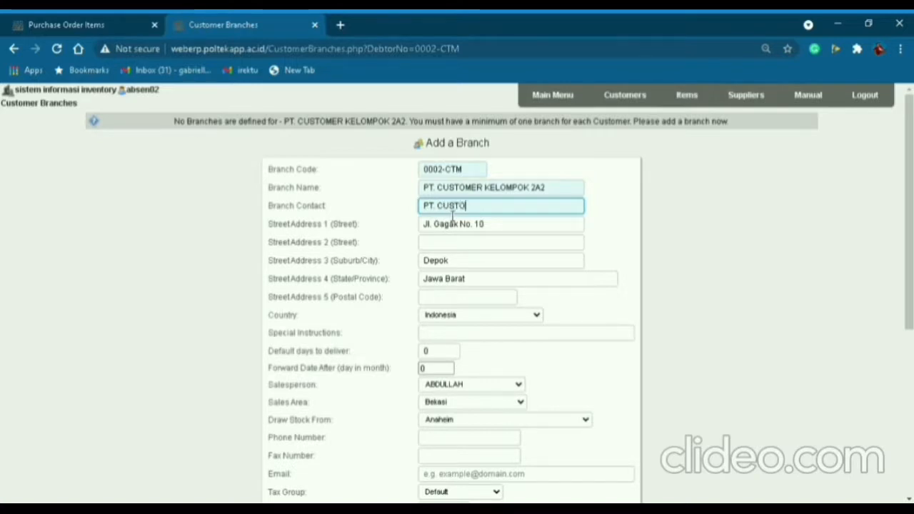
pyautogui.write('MER KELOMPOK 2A2')
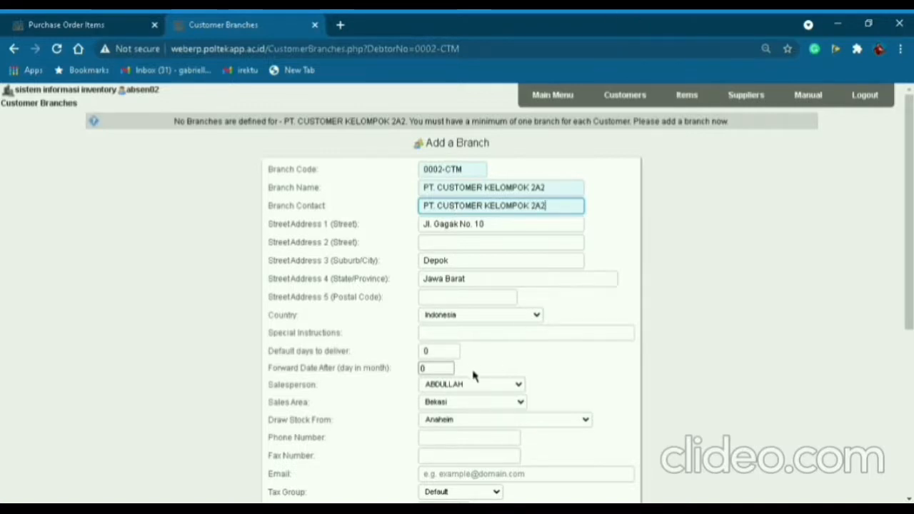
# Assign a different salesperson to the customer branch.
pyautogui.click(521, 384)
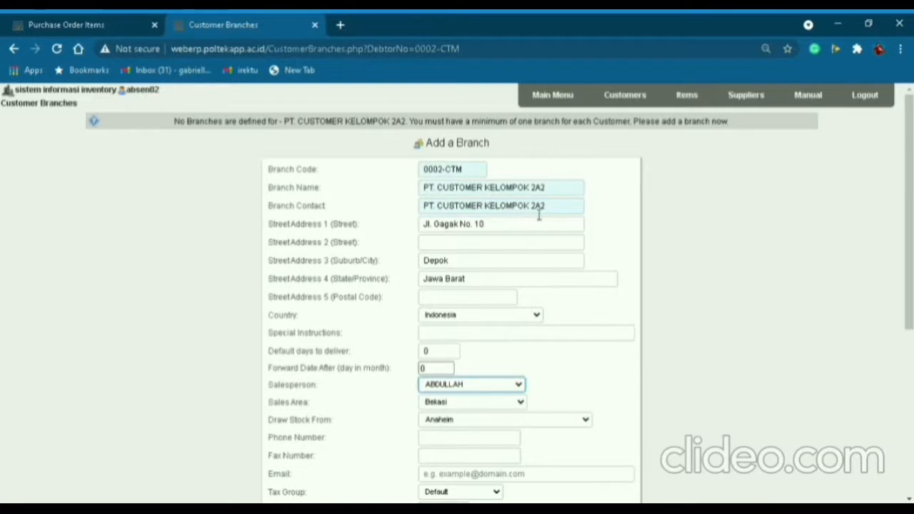
pyautogui.moveTo(531, 206); pyautogui.dragTo(524, 206)
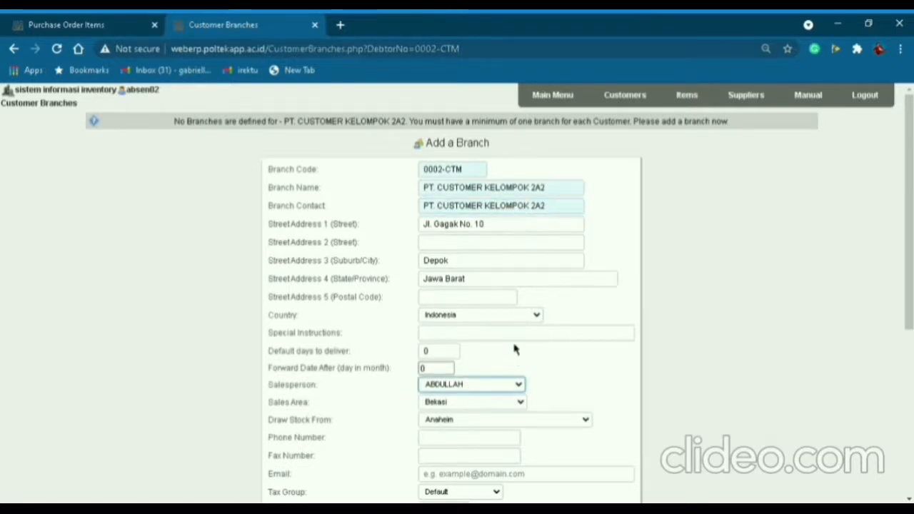
pyautogui.click(462, 289)
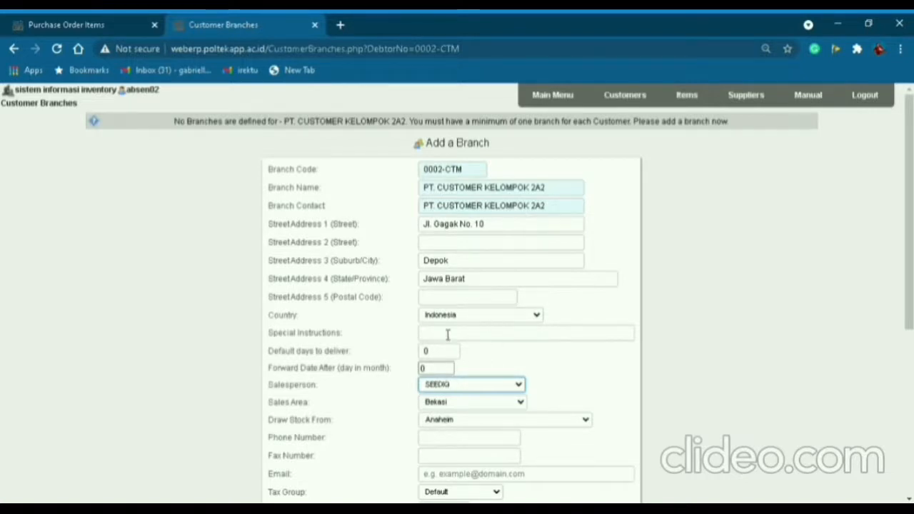
pyautogui.scroll(-1, 448, 335)
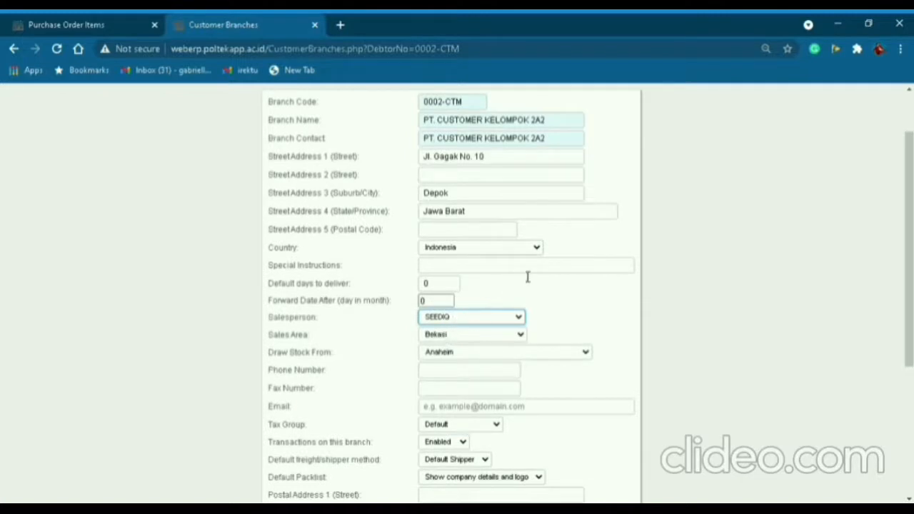
# Set the branch sales area to Jakarta Selatan and stock location to WAREHOUSE N-KELOMPOK 2A2.
pyautogui.click(471, 353)
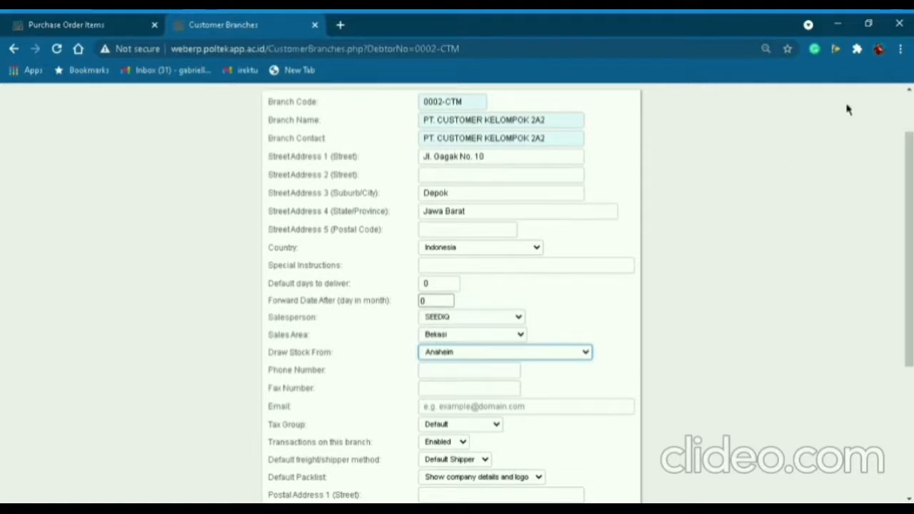
pyautogui.click(150, 132)
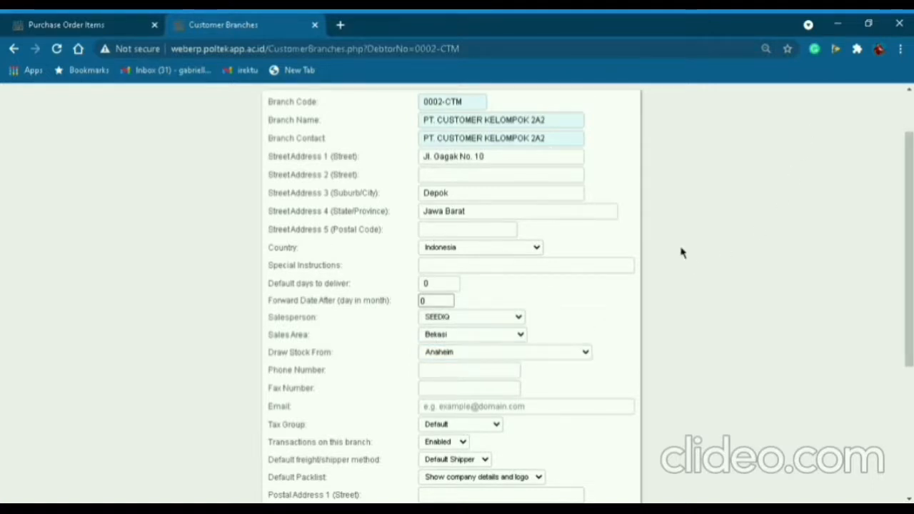
pyautogui.click(480, 336)
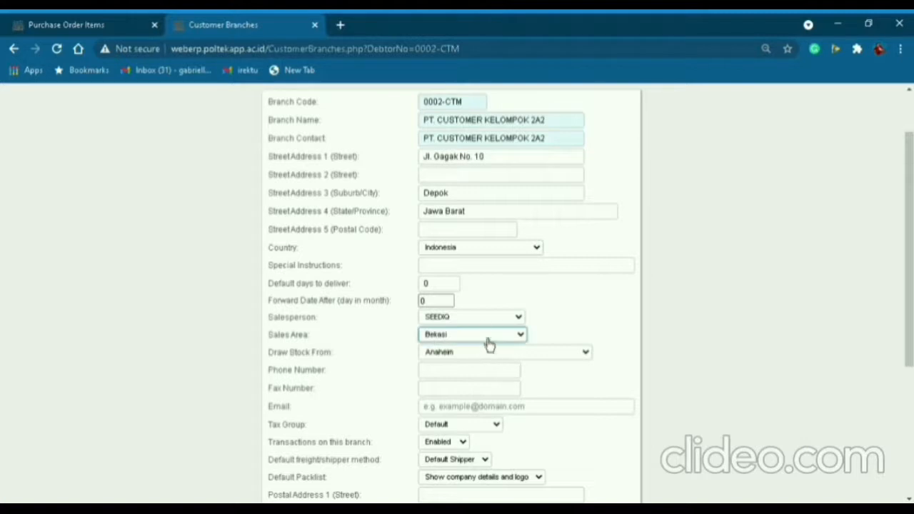
pyautogui.click(484, 259)
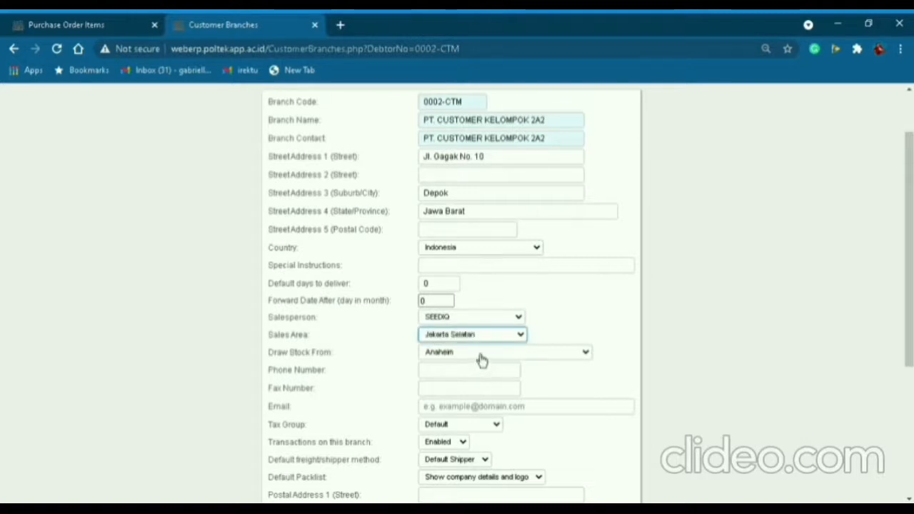
pyautogui.click(480, 354)
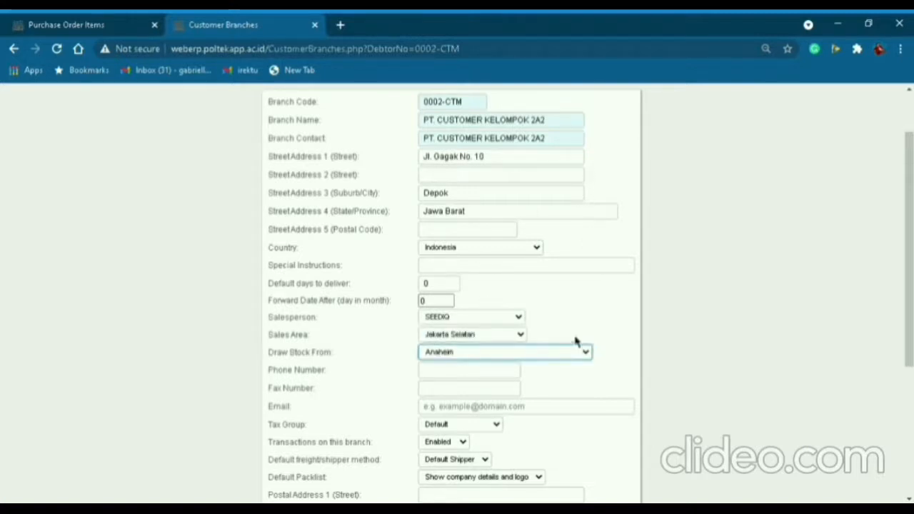
pyautogui.click(485, 235)
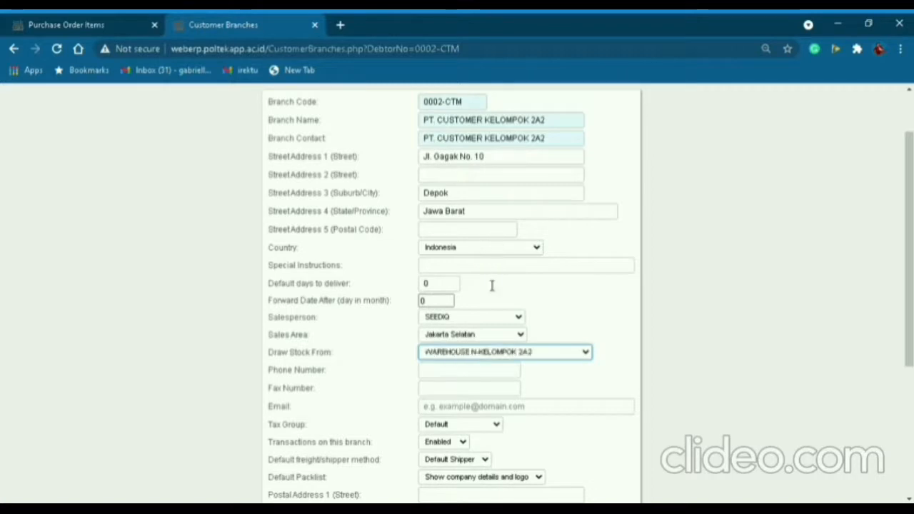
pyautogui.scroll(-1, 450, 386)
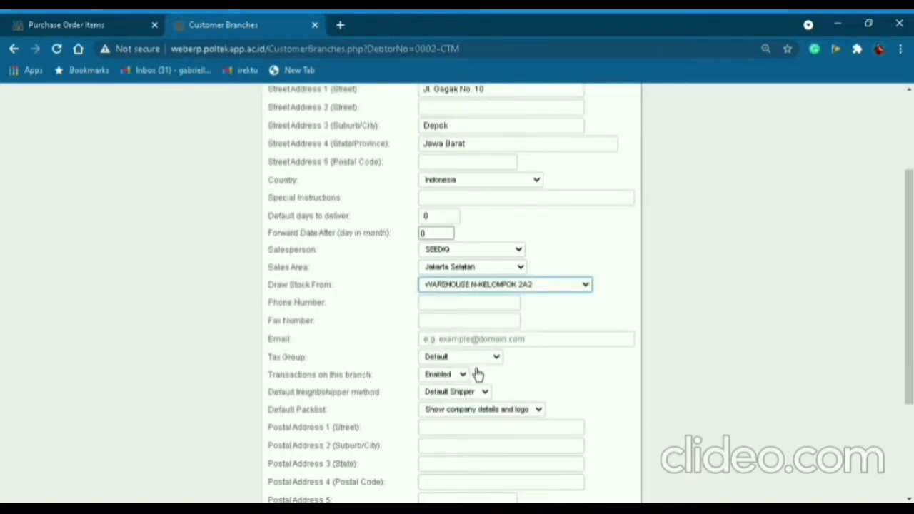
pyautogui.click(492, 357)
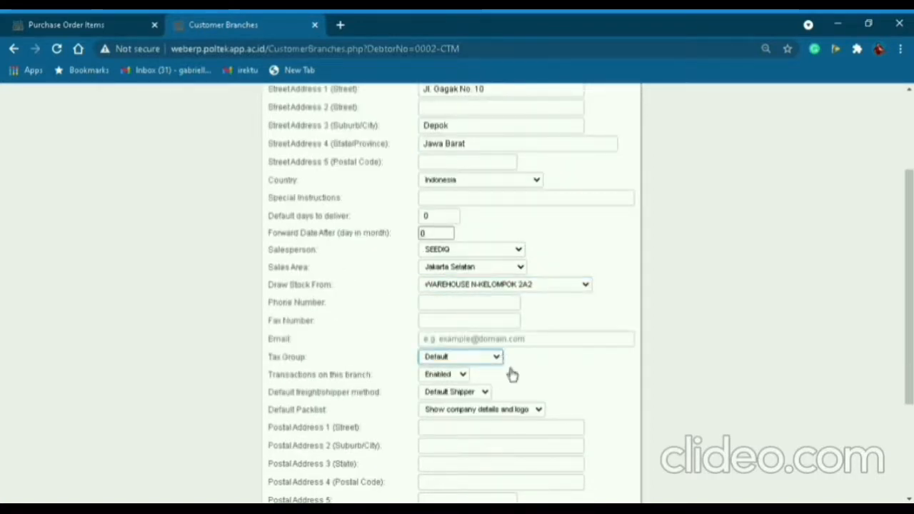
pyautogui.scroll(-1, 514, 368)
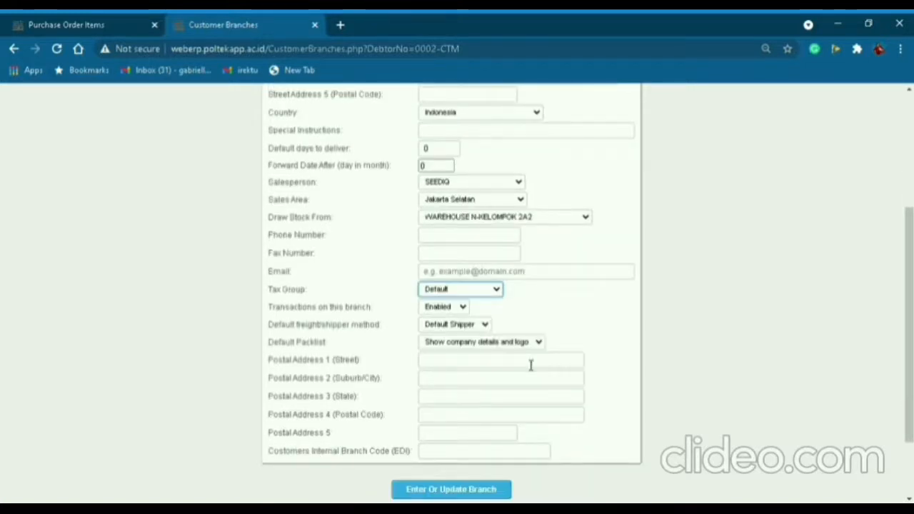
pyautogui.click(471, 244)
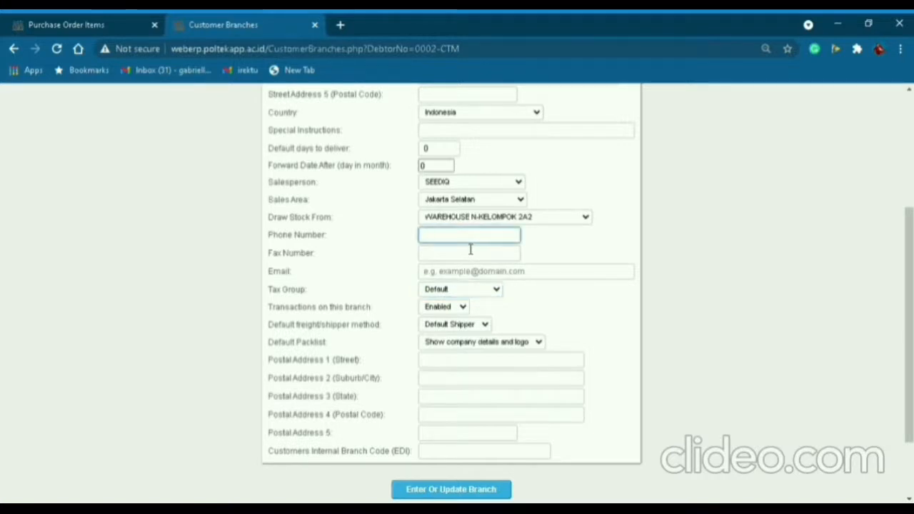
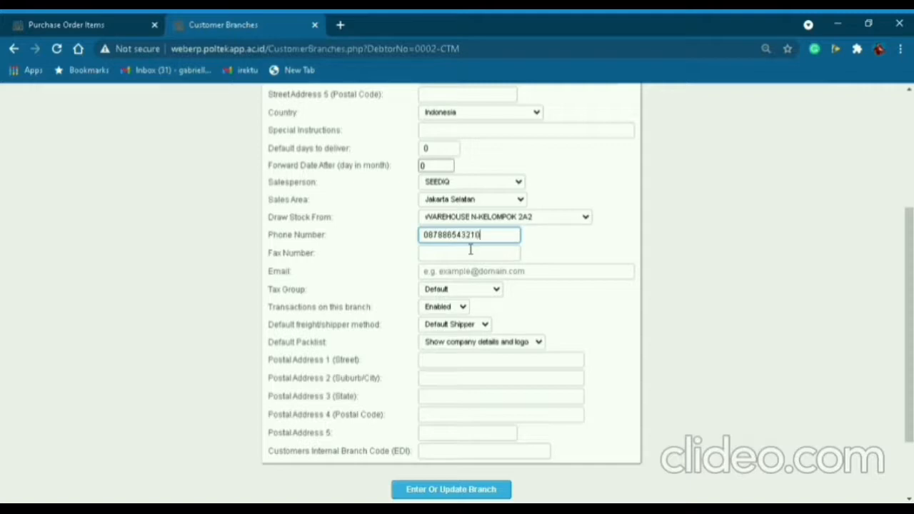
# Check the remaining branch fields and save the 0002-CTM branch.
pyautogui.scroll(2, 438, 481)
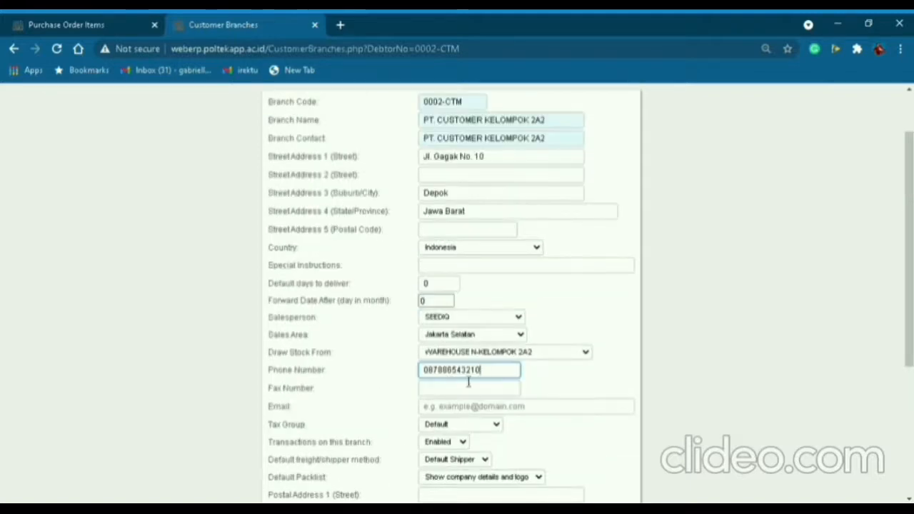
pyautogui.scroll(1, 486, 279)
pyautogui.scroll(-1, 502, 178)
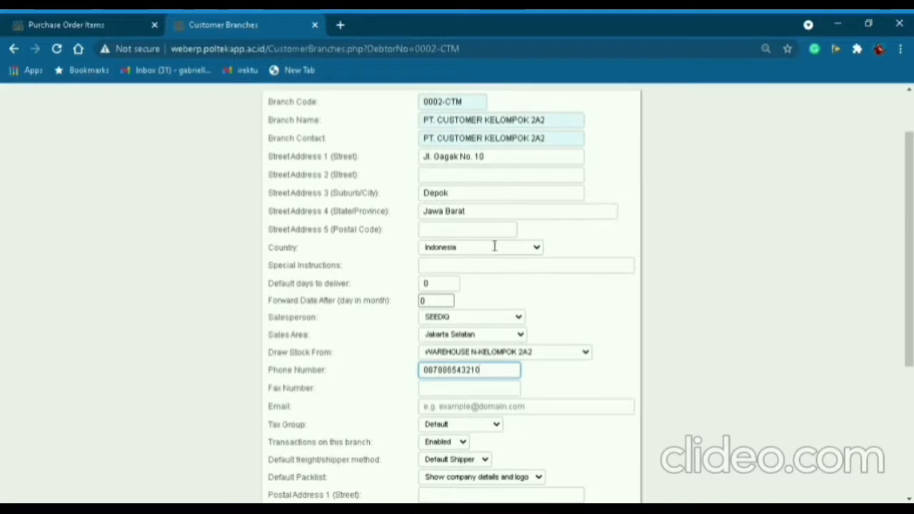
pyautogui.scroll(-1, 494, 245)
pyautogui.scroll(-1, 485, 237)
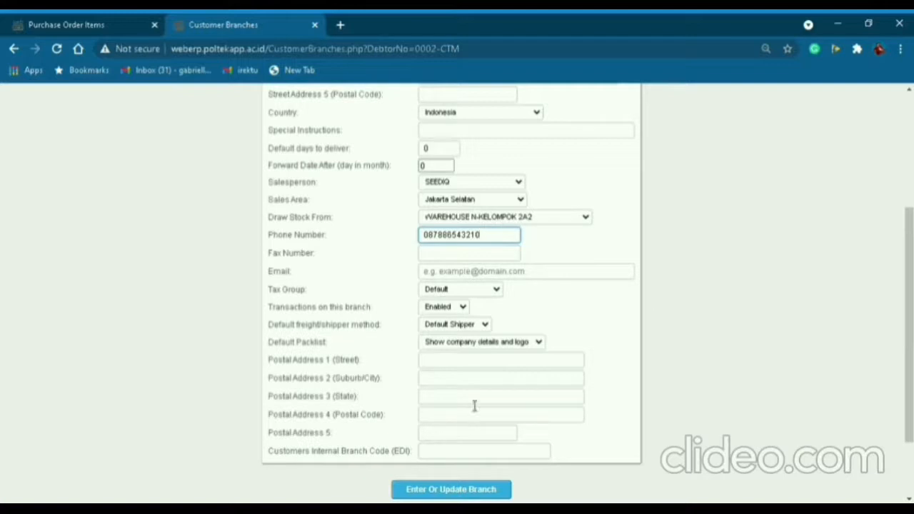
pyautogui.scroll(-1, 465, 397)
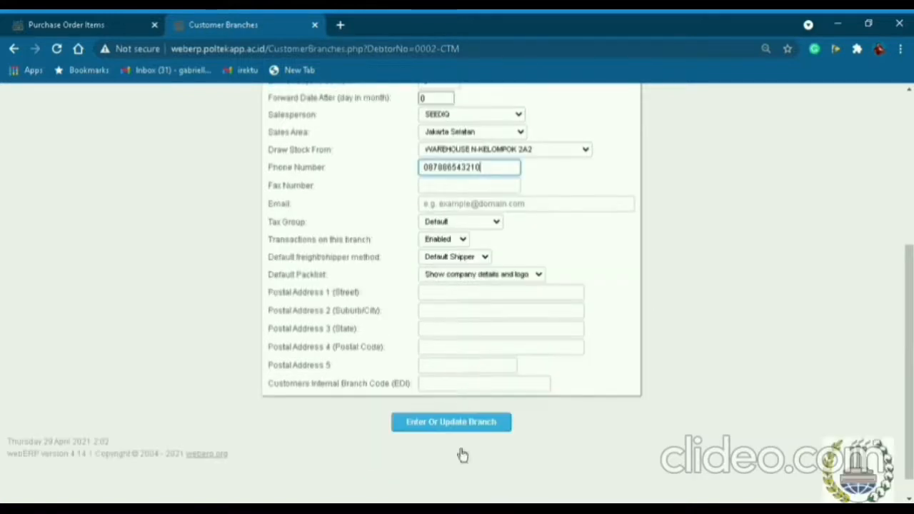
pyautogui.click(450, 427)
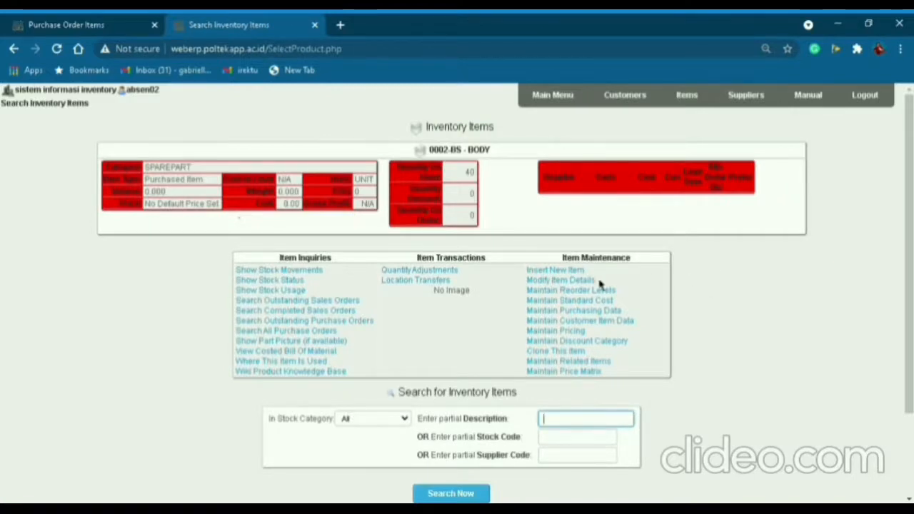
# Change item 0002-BS BODY's category from SPAREPART to test product and update it.
pyautogui.click(577, 281)
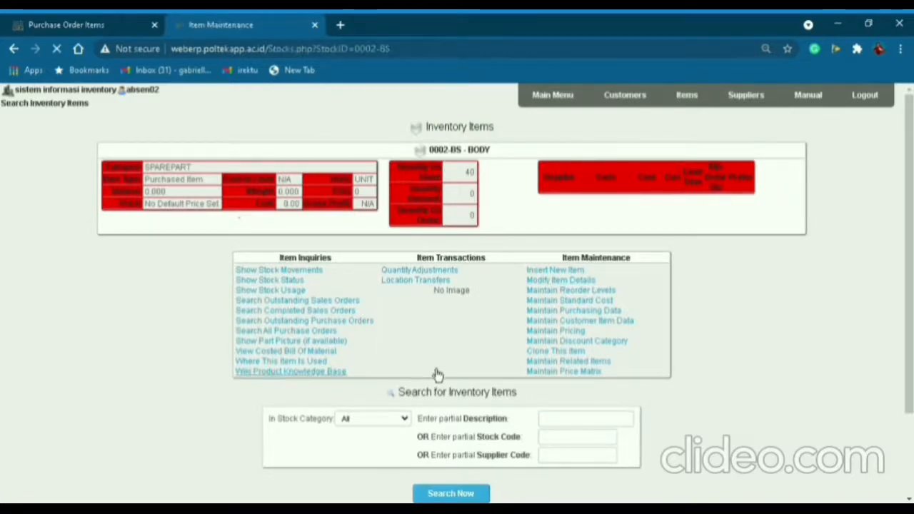
pyautogui.scroll(-3, 461, 404)
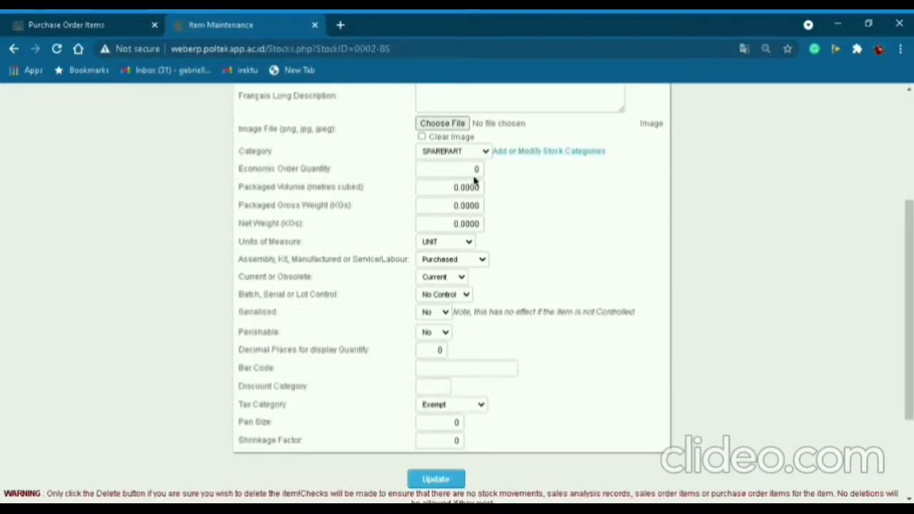
pyautogui.click(483, 158)
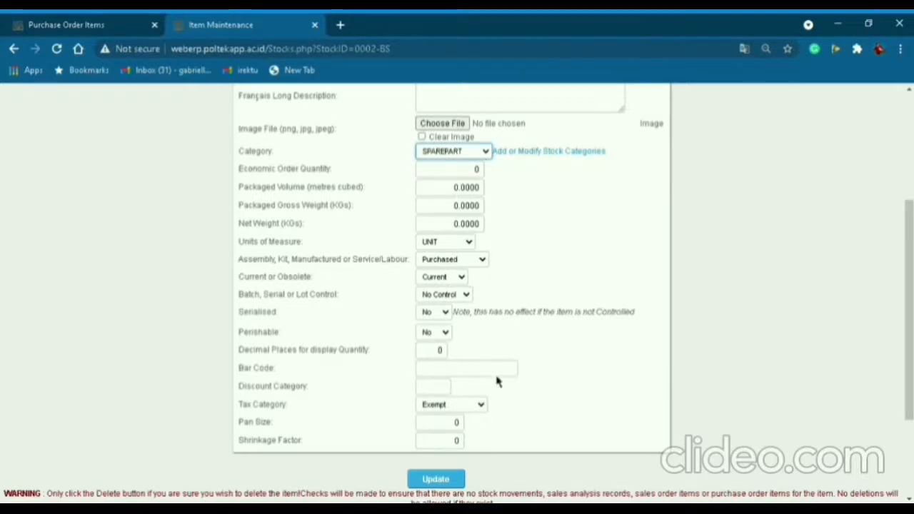
pyautogui.click(440, 355)
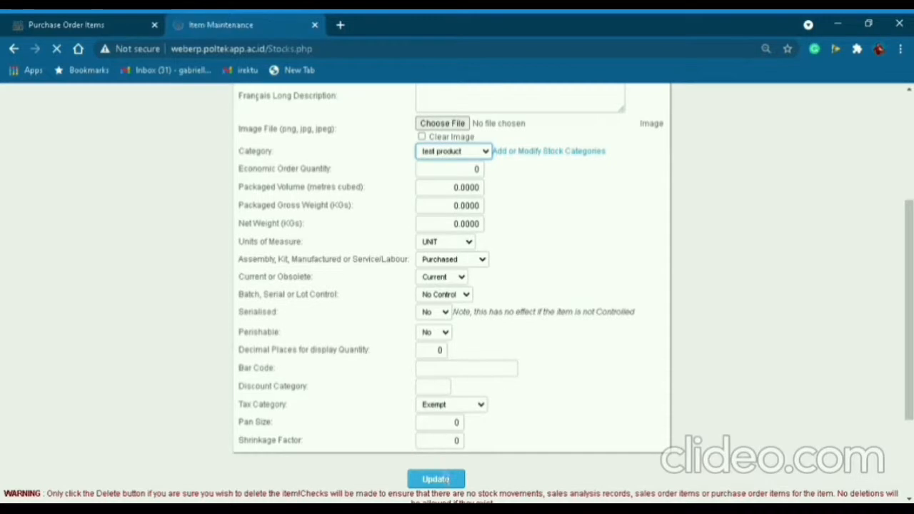
pyautogui.scroll(-5, 443, 422)
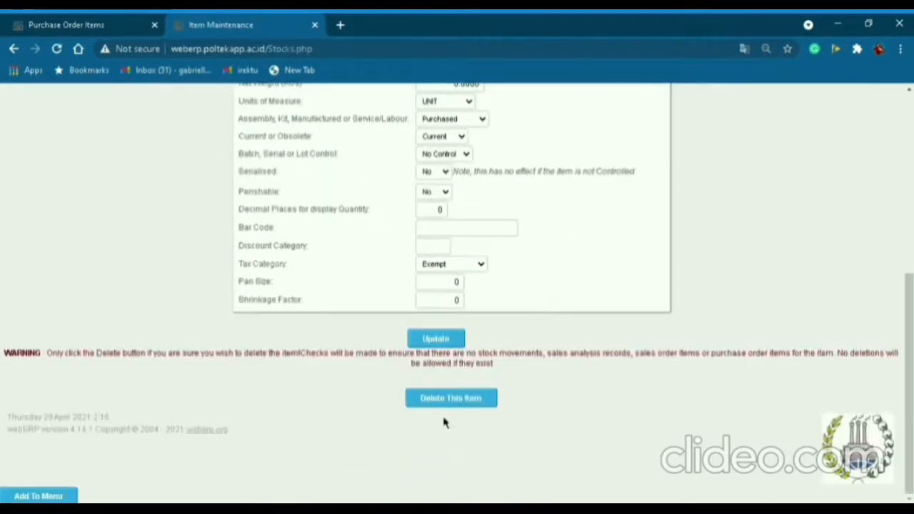
pyautogui.click(436, 341)
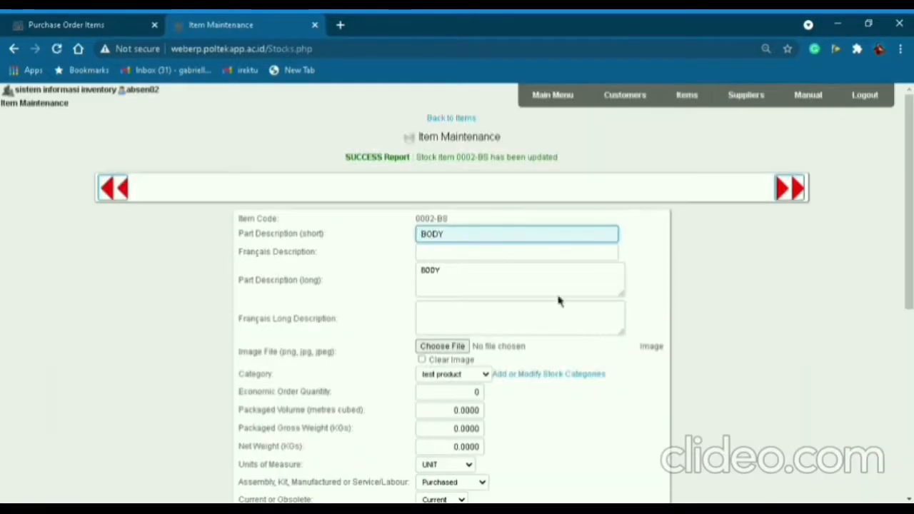
# Replace the standard cost of 0002-BS BODY with 10000.
pyautogui.click(455, 119)
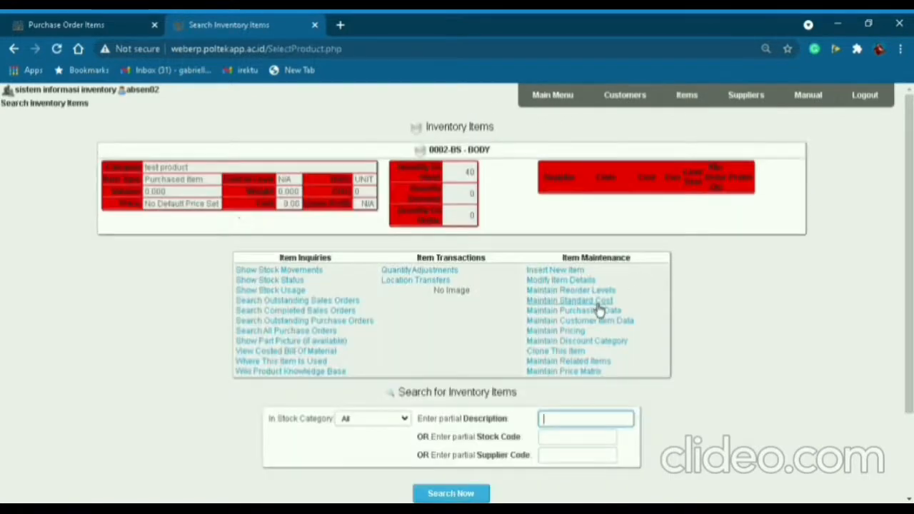
pyautogui.click(596, 301)
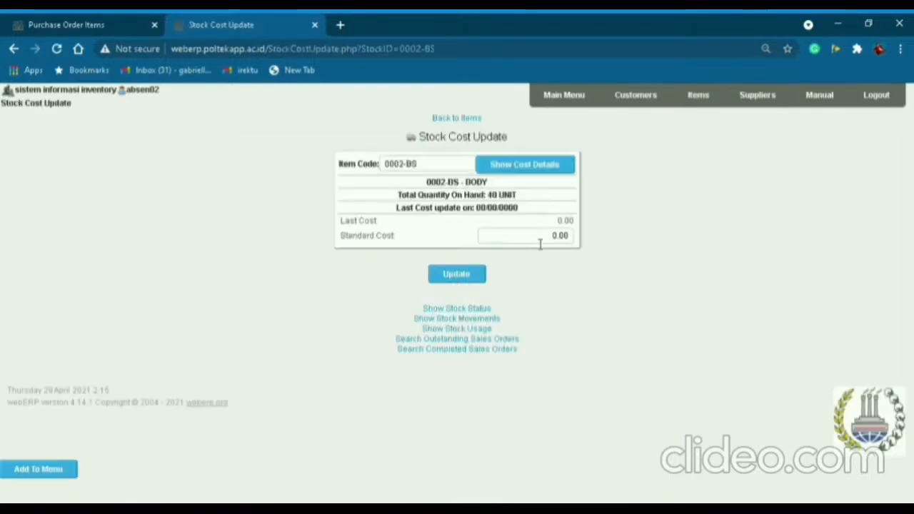
pyautogui.moveTo(540, 241); pyautogui.dragTo(589, 240)
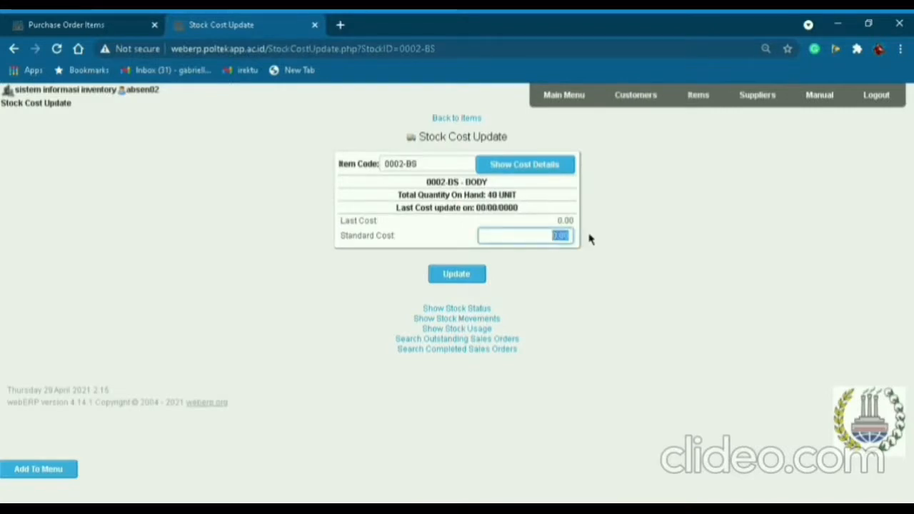
pyautogui.write('1')
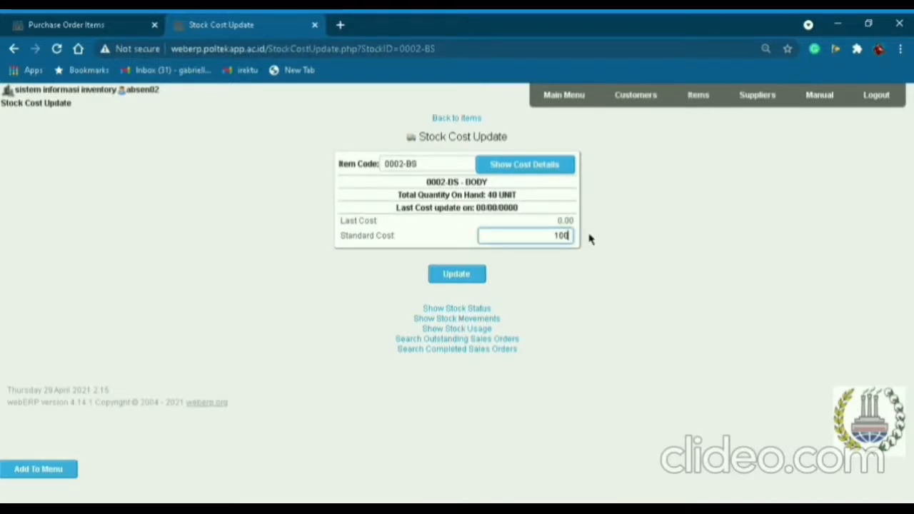
pyautogui.write('0000')
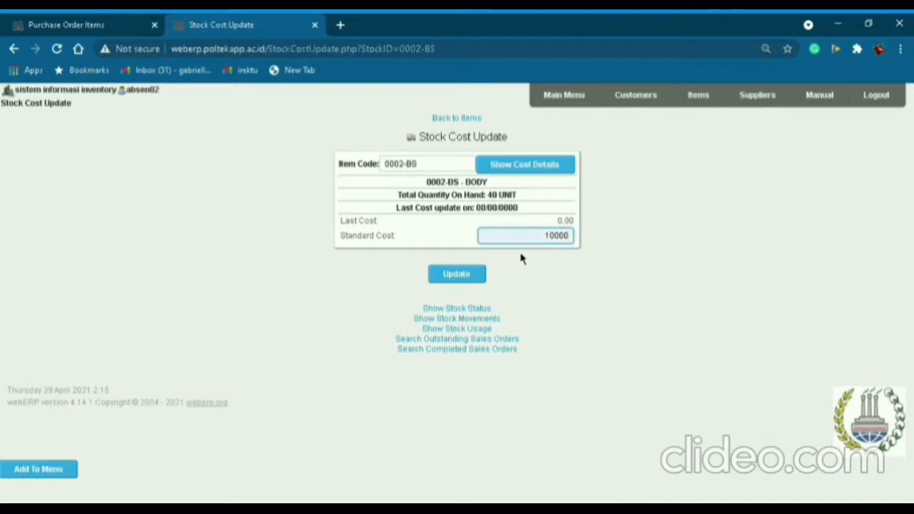
pyautogui.click(462, 283)
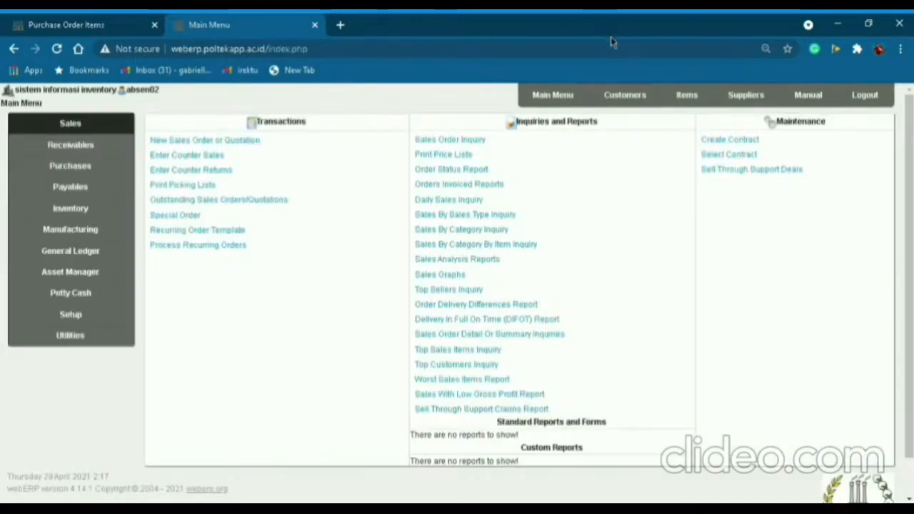
# Start a new sales order and select customer branch 0002-CTM.
pyautogui.click(577, 99)
pyautogui.click(70, 123)
pyautogui.click(177, 142)
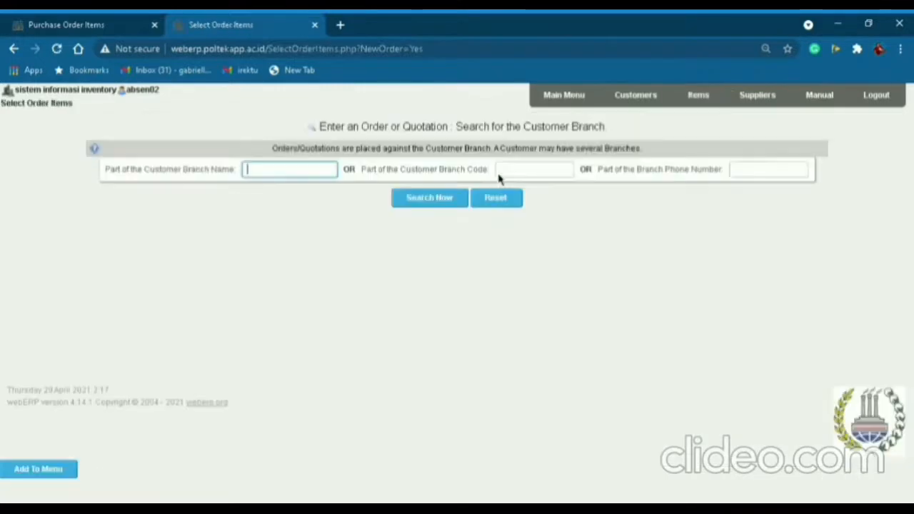
pyautogui.click(512, 173)
pyautogui.write('0002-CTM')
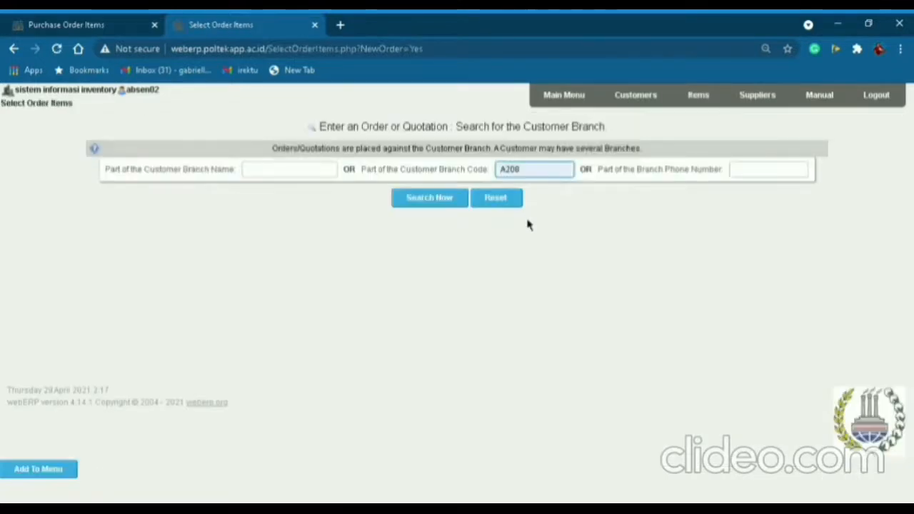
pyautogui.click(437, 203)
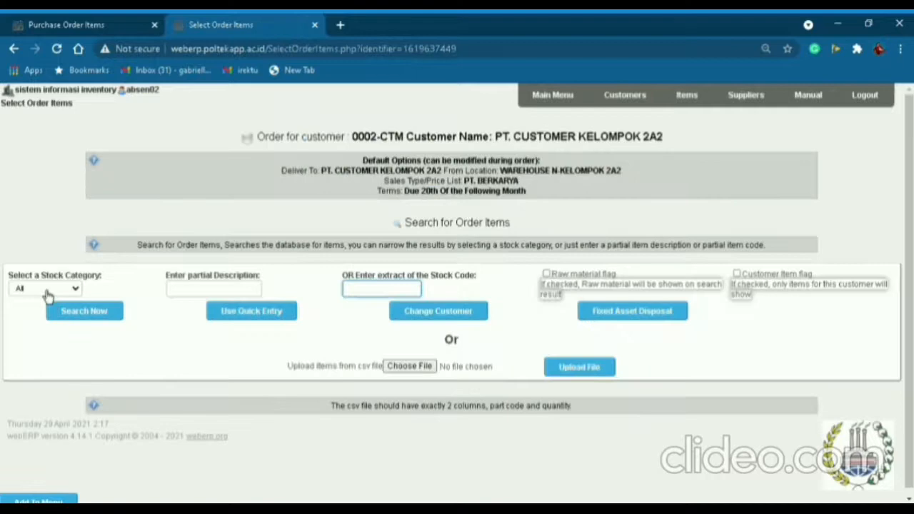
# Search test product items with code 0002 and enter quantities 5 BODY and 10 SPIDER.
pyautogui.click(48, 293)
pyautogui.click(47, 497)
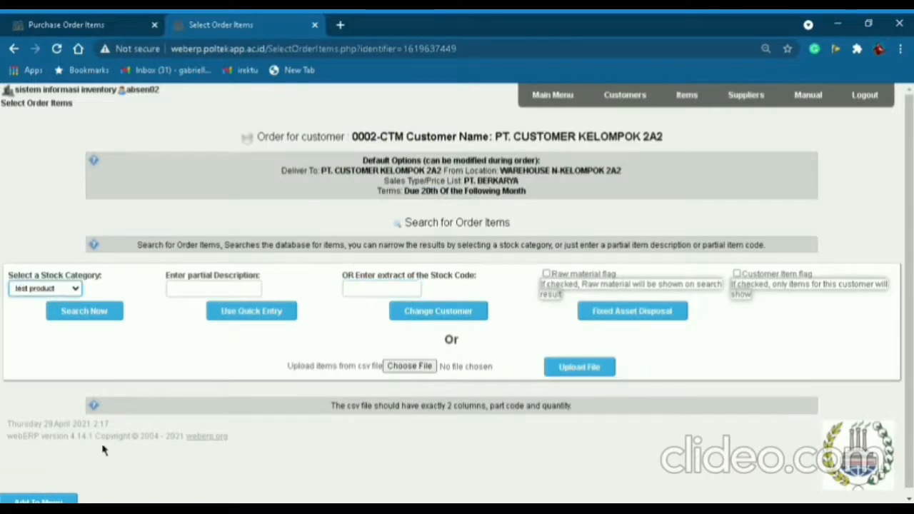
pyautogui.click(395, 293)
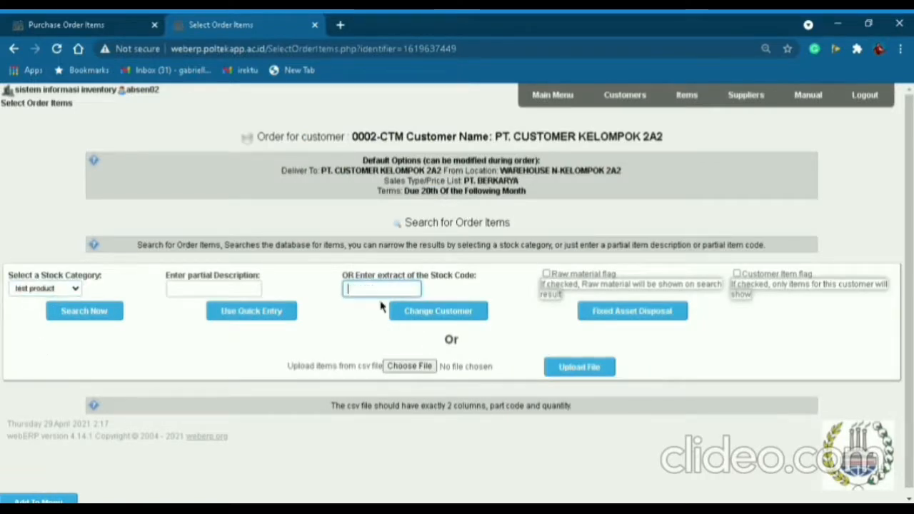
pyautogui.click(112, 315)
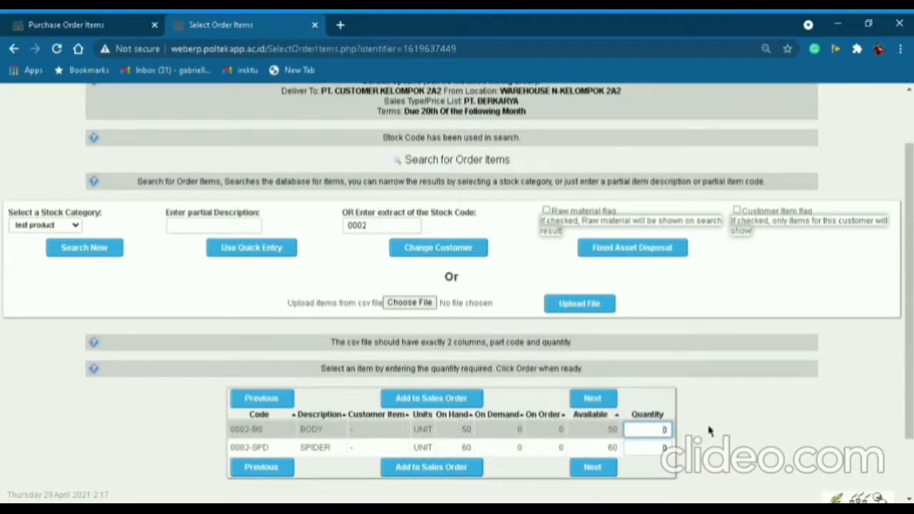
pyautogui.moveTo(662, 430); pyautogui.dragTo(677, 438)
pyautogui.press('Tab')
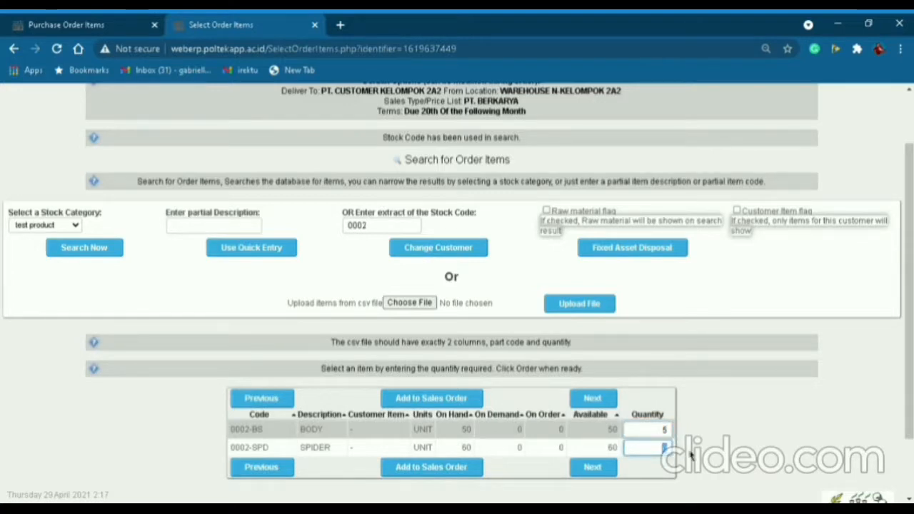
pyautogui.write('10')
# Add both items to the order and price BODY at 250000 and SPIDER at 150000.
pyautogui.click(459, 474)
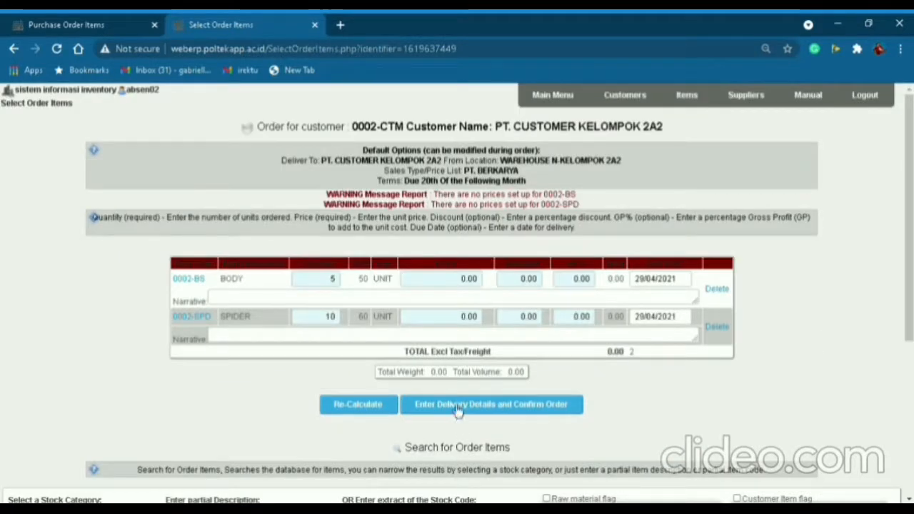
pyautogui.doubleClick(480, 282)
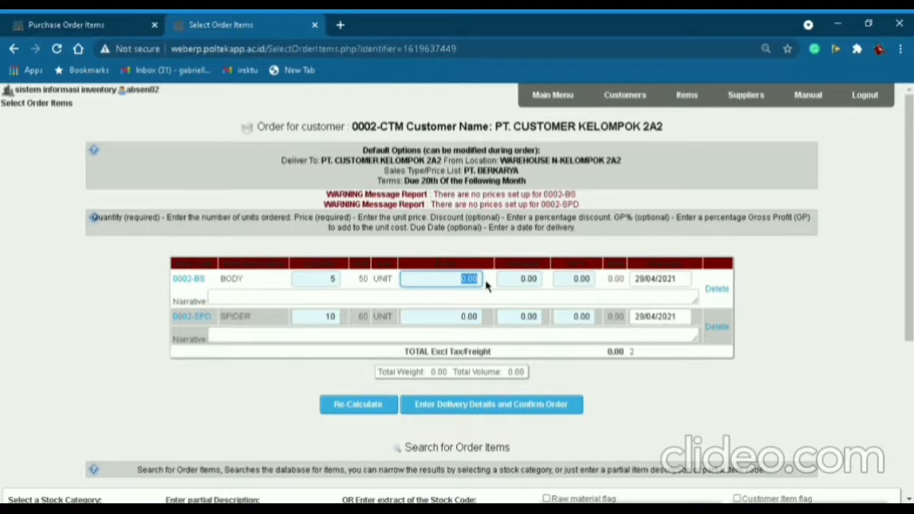
pyautogui.write('2')
pyautogui.write('50000')
pyautogui.click(462, 318)
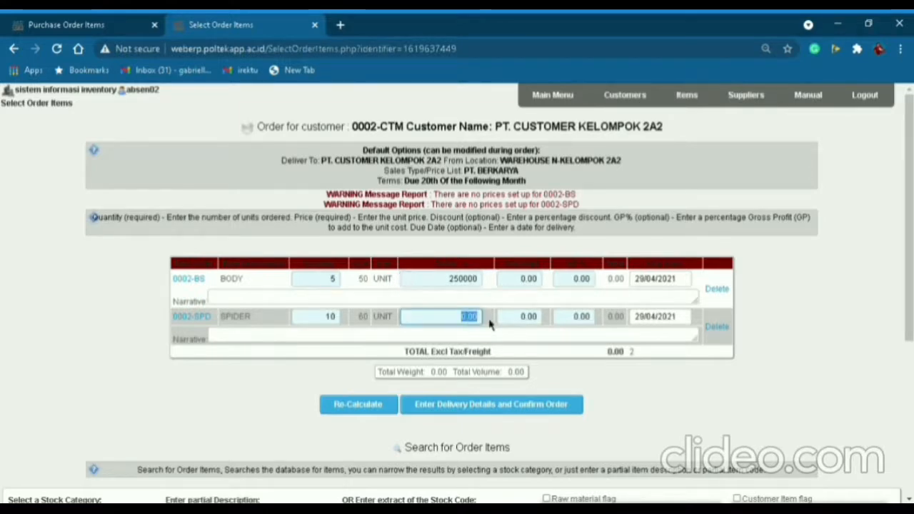
pyautogui.write('150')
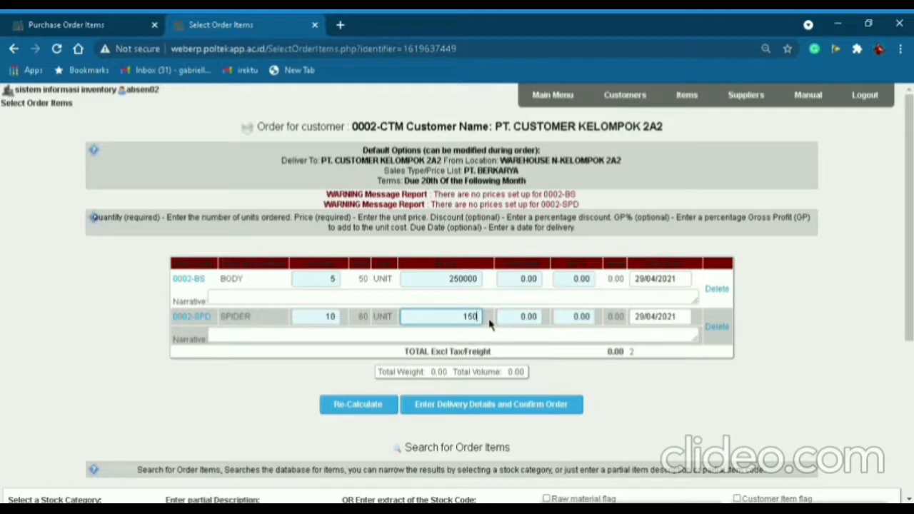
pyautogui.write('000')
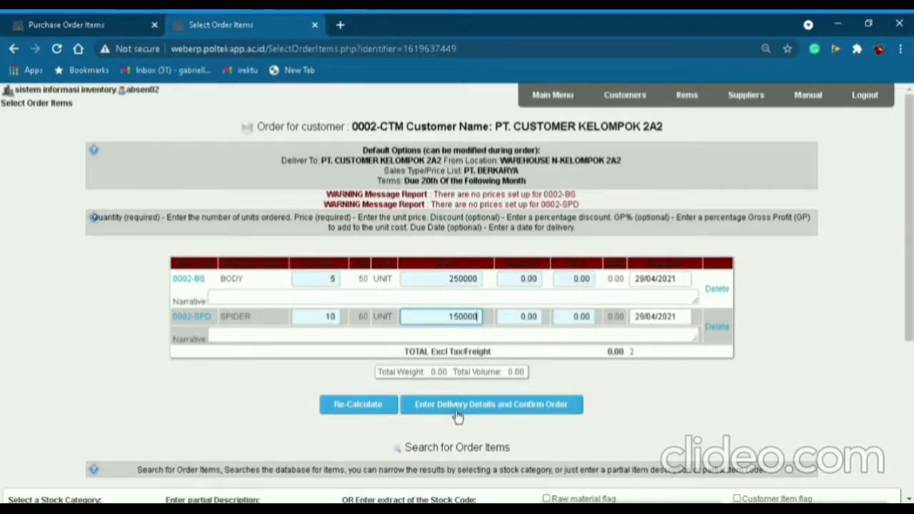
pyautogui.scroll(-3, 457, 417)
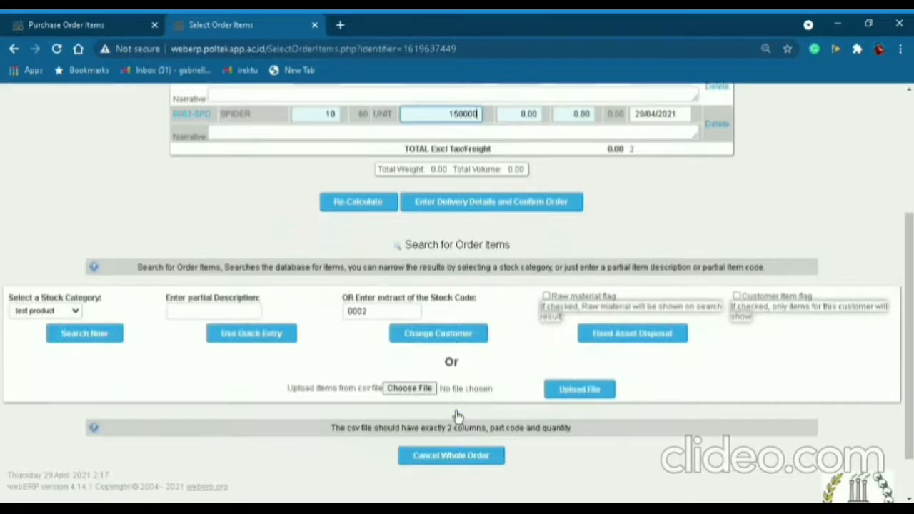
pyautogui.scroll(3, 459, 389)
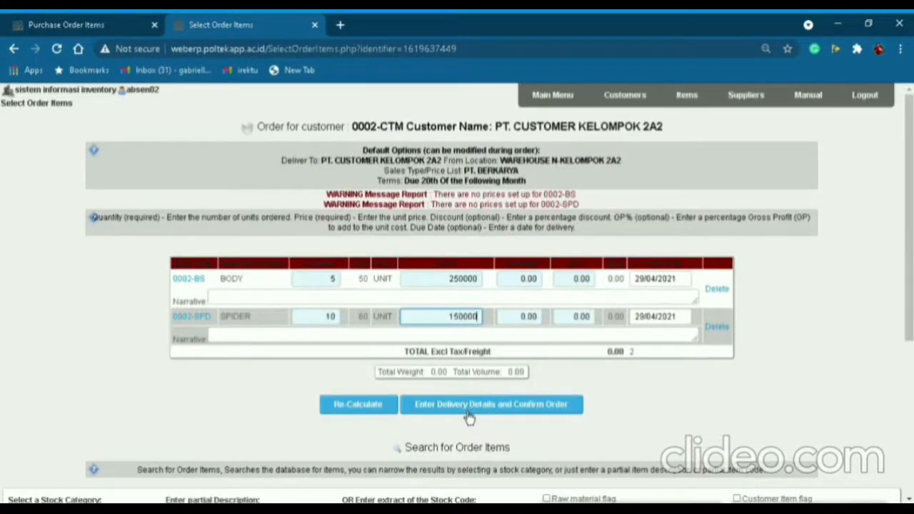
# Place order 159 totalling 2,750,000.00 and download its laser packing slip.
pyautogui.click(469, 416)
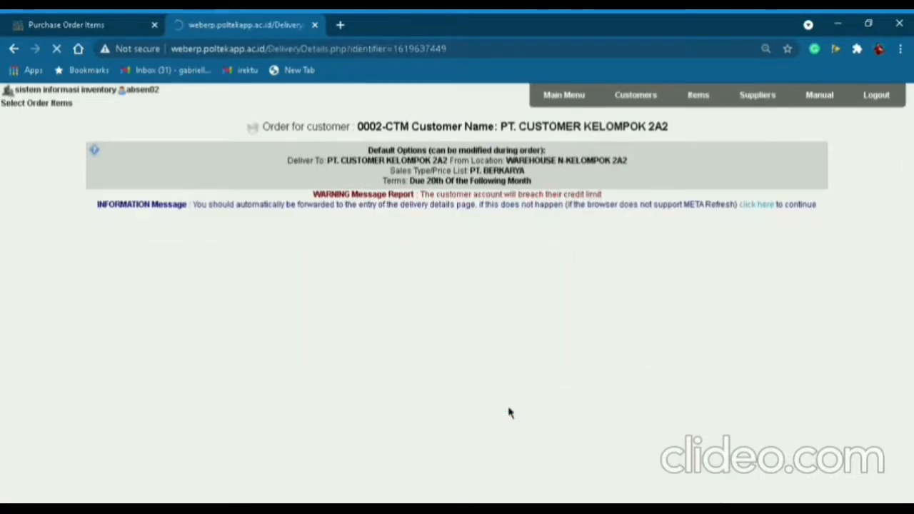
pyautogui.scroll(-1, 518, 400)
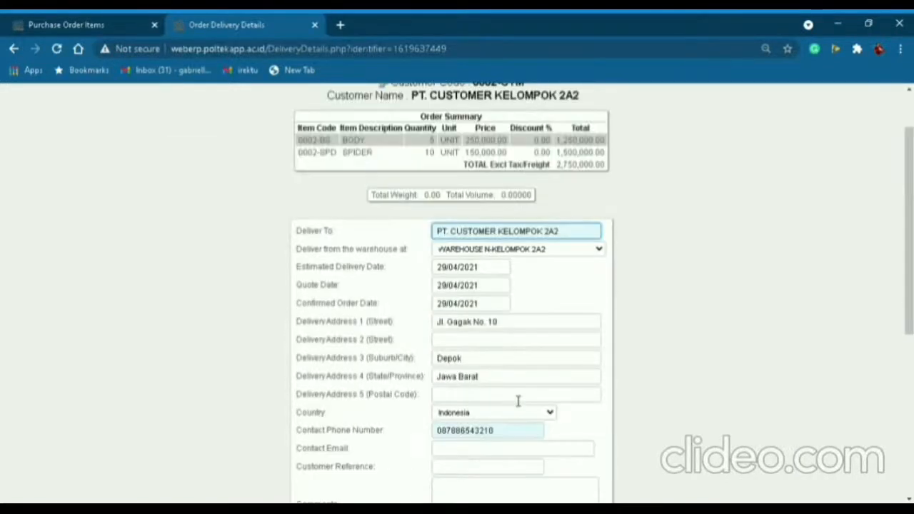
pyautogui.scroll(-1, 508, 373)
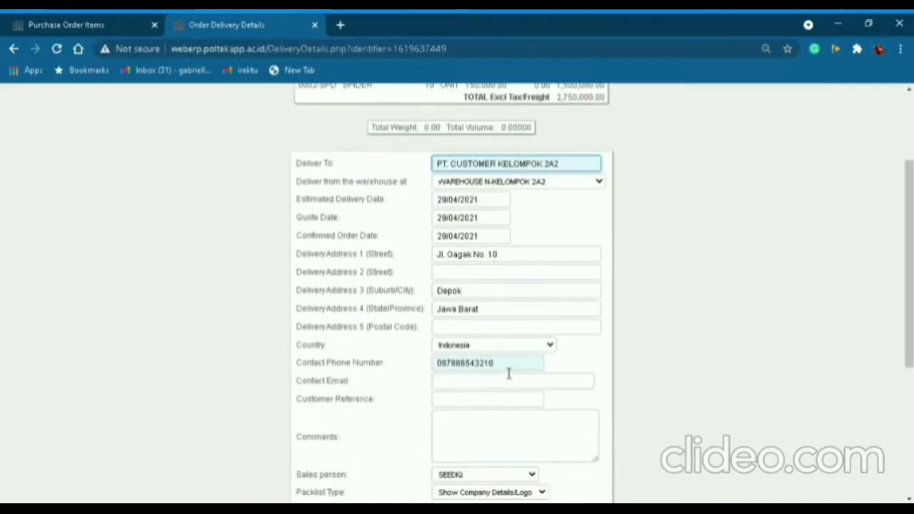
pyautogui.scroll(-1, 508, 371)
pyautogui.scroll(-1, 509, 371)
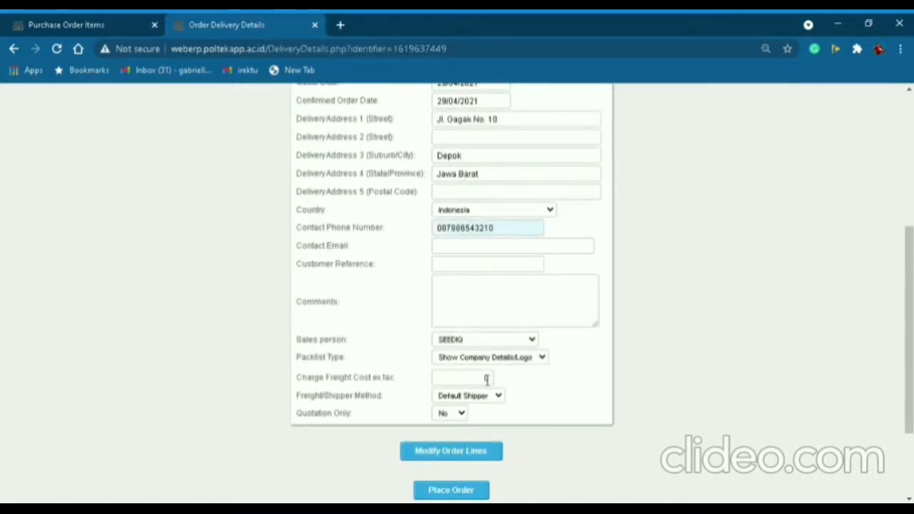
pyautogui.scroll(3, 486, 379)
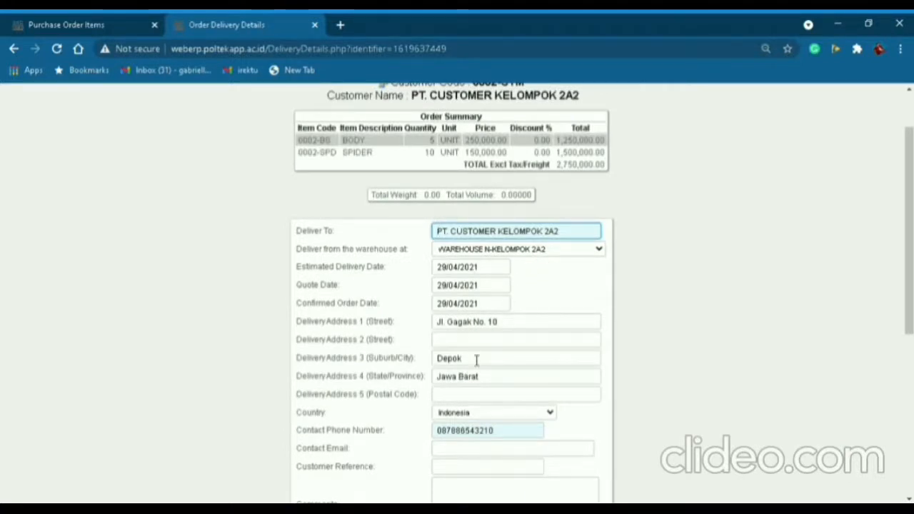
pyautogui.scroll(-1, 477, 360)
pyautogui.scroll(-1, 477, 360)
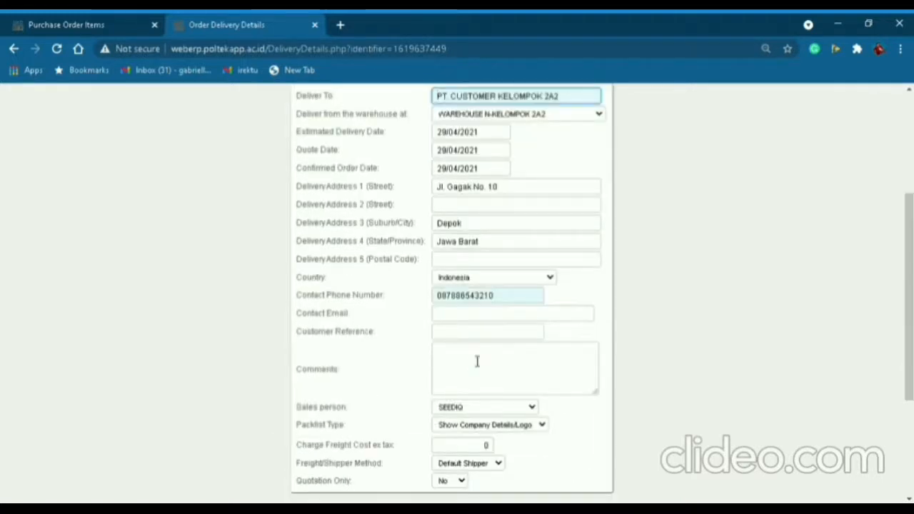
pyautogui.scroll(-2, 477, 361)
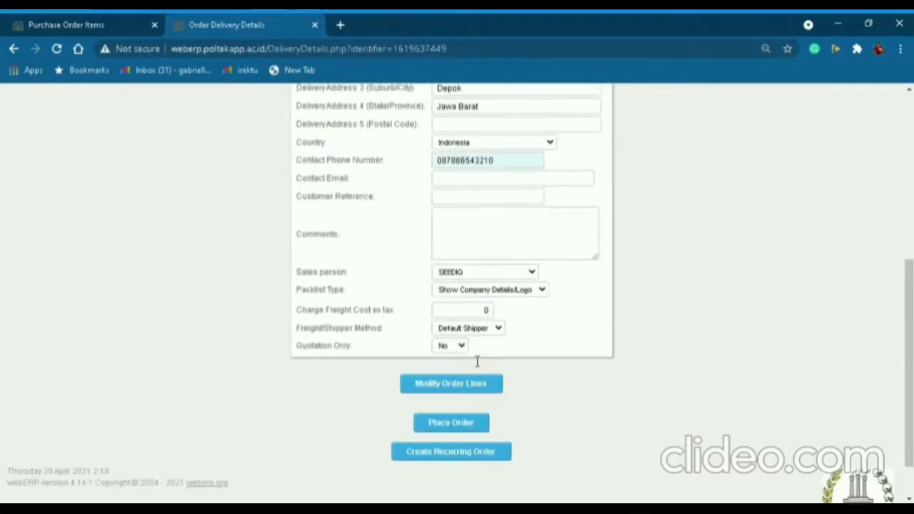
pyautogui.click(461, 425)
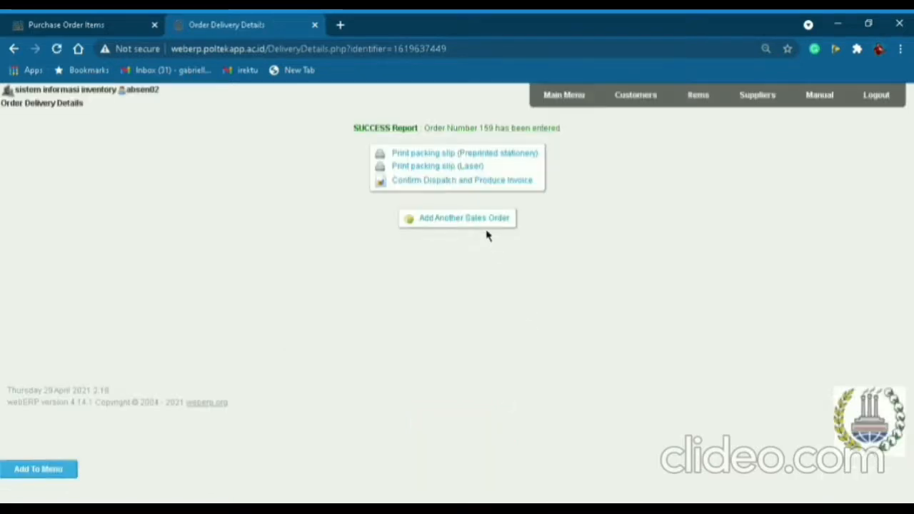
pyautogui.click(464, 167)
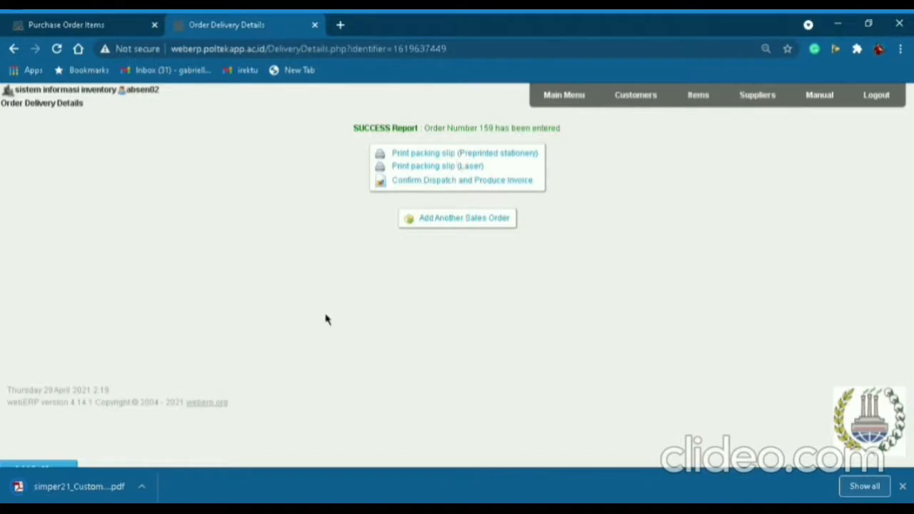
# Open the downloaded packing slip PDF and review its 5 BODY and 10 SPIDER lines.
pyautogui.click(75, 488)
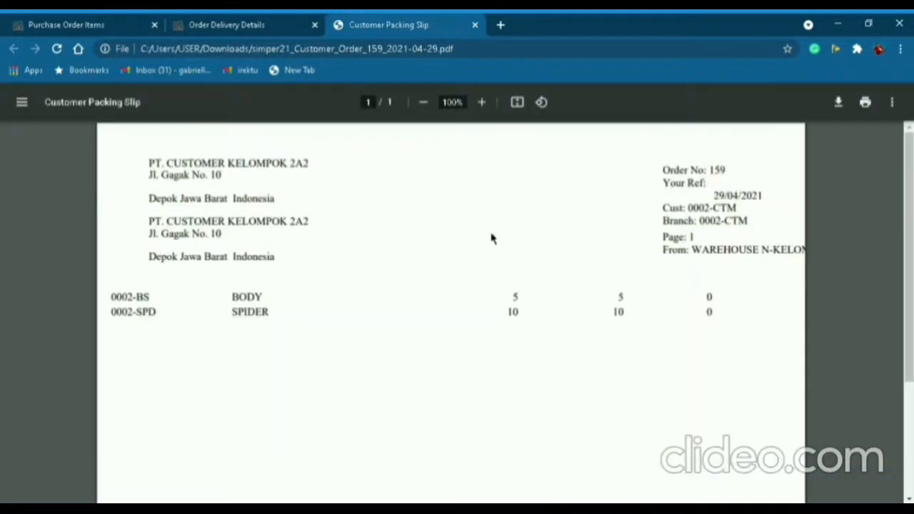
pyautogui.scroll(-3, 492, 241)
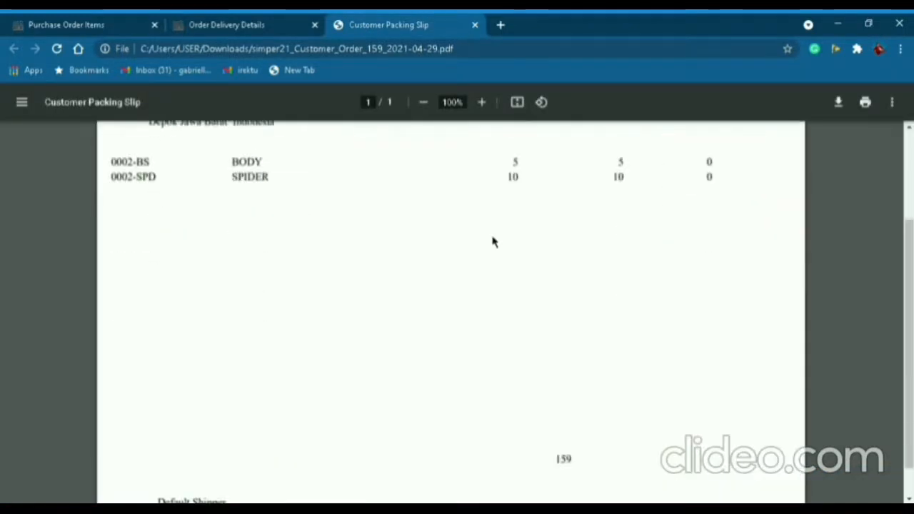
pyautogui.scroll(3, 492, 242)
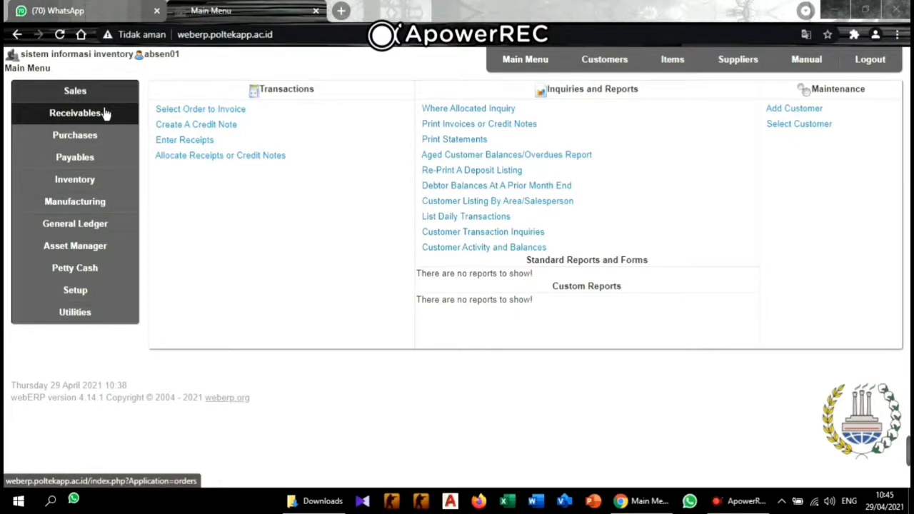
# Start a new credit note and look up customer code A2K2.
pyautogui.click(199, 129)
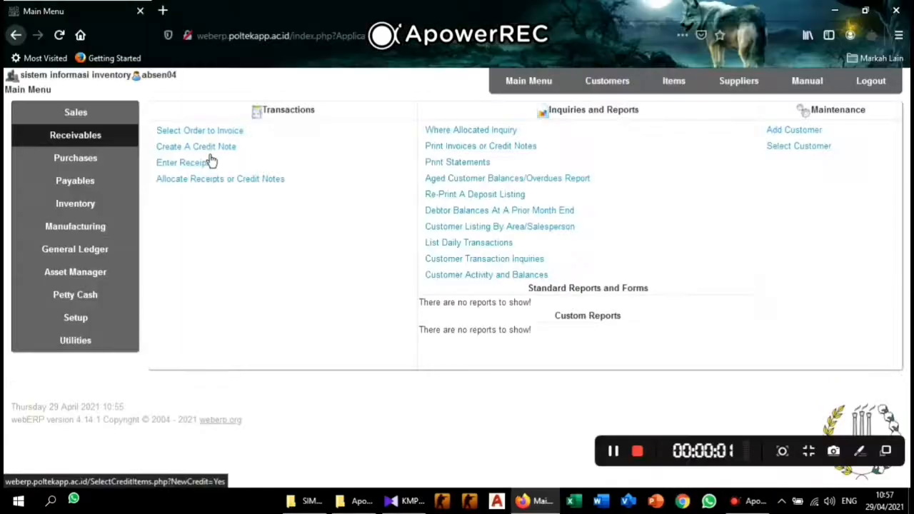
pyautogui.click(207, 148)
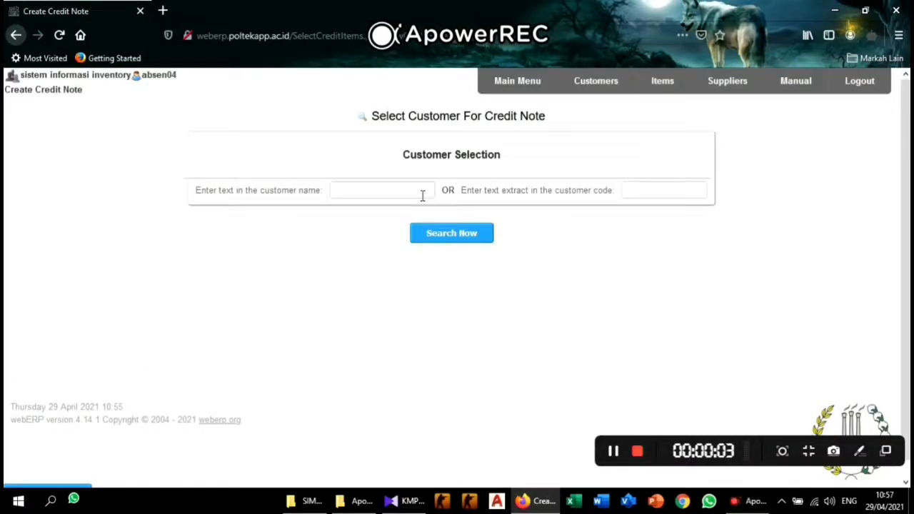
pyautogui.click(673, 198)
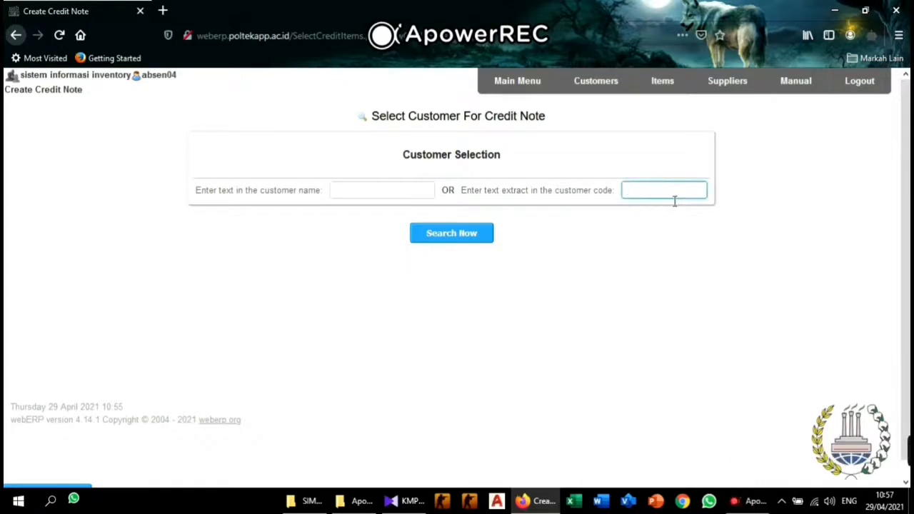
pyautogui.write('A2')
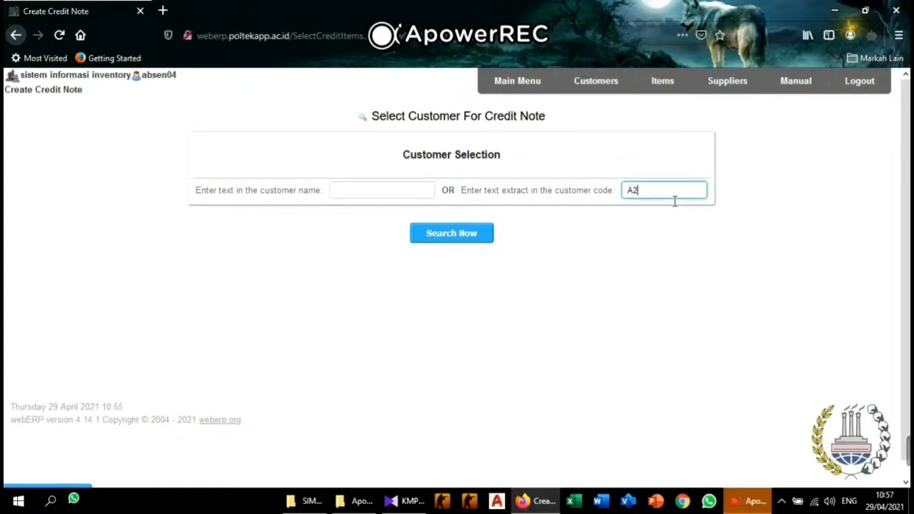
pyautogui.write('K2')
pyautogui.click(489, 244)
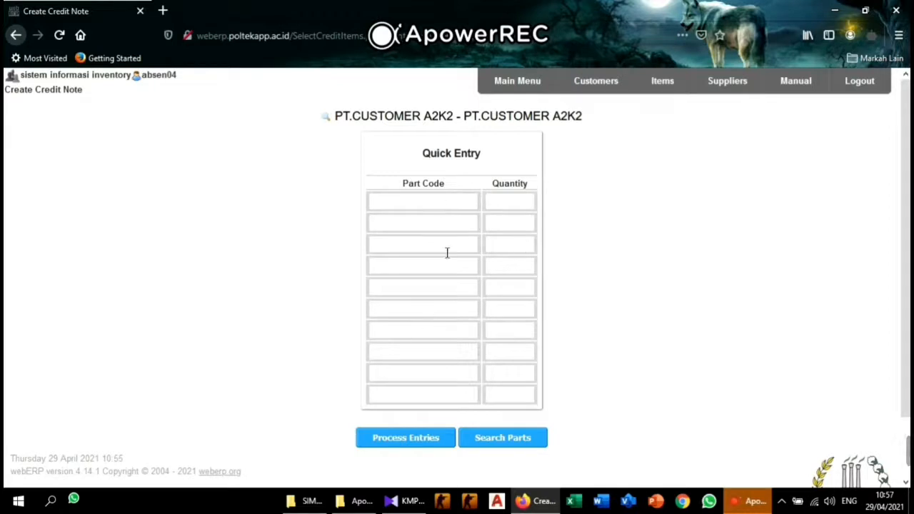
pyautogui.scroll(-2, 595, 312)
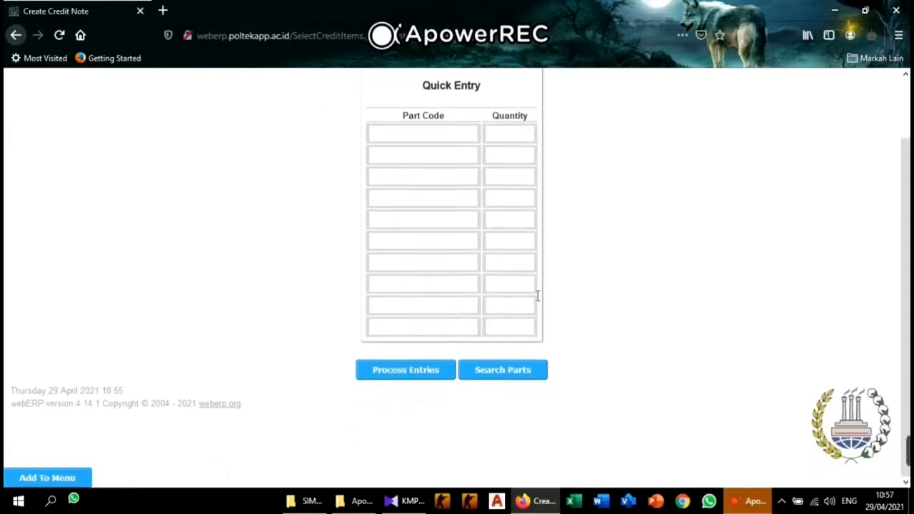
# Search the stock items and add 0001-SP SPEAKER JBL TIPE RGK-220 as a credit line, quantity 1.
pyautogui.click(519, 377)
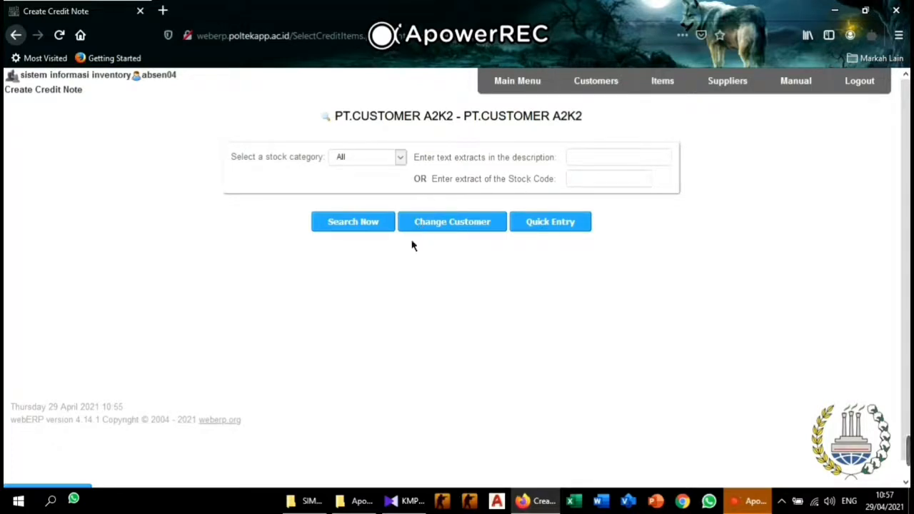
pyautogui.click(368, 226)
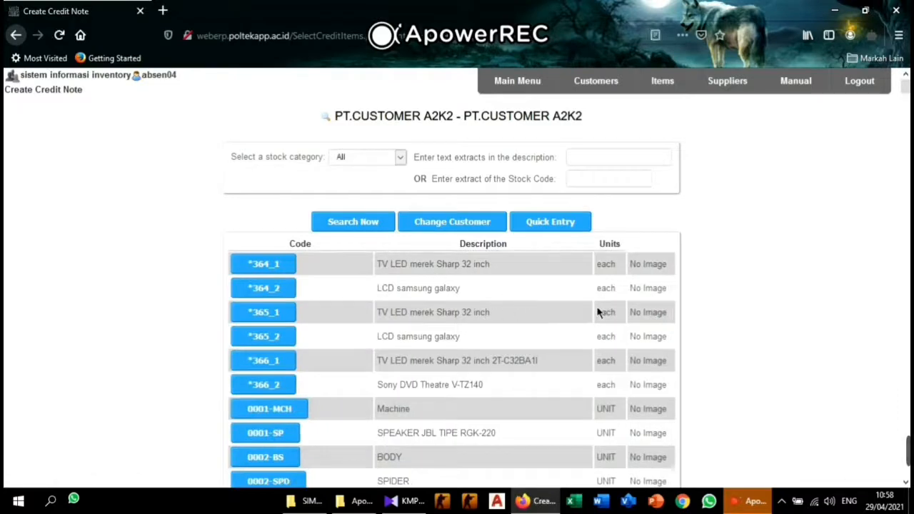
pyautogui.scroll(-2, 340, 354)
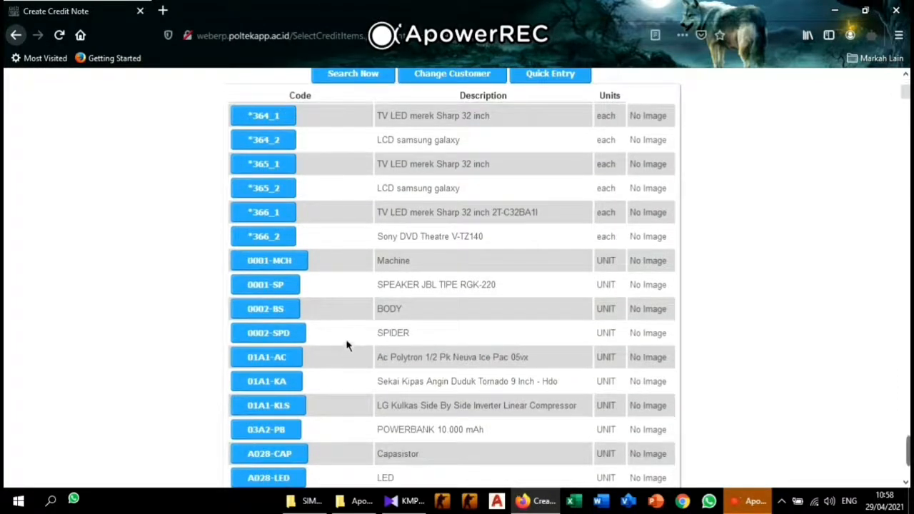
pyautogui.scroll(-2, 347, 344)
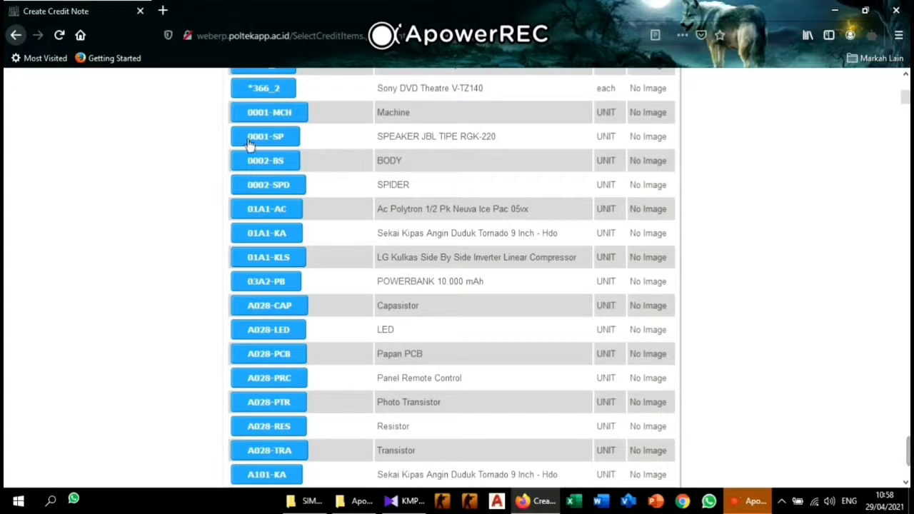
pyautogui.scroll(3, 325, 163)
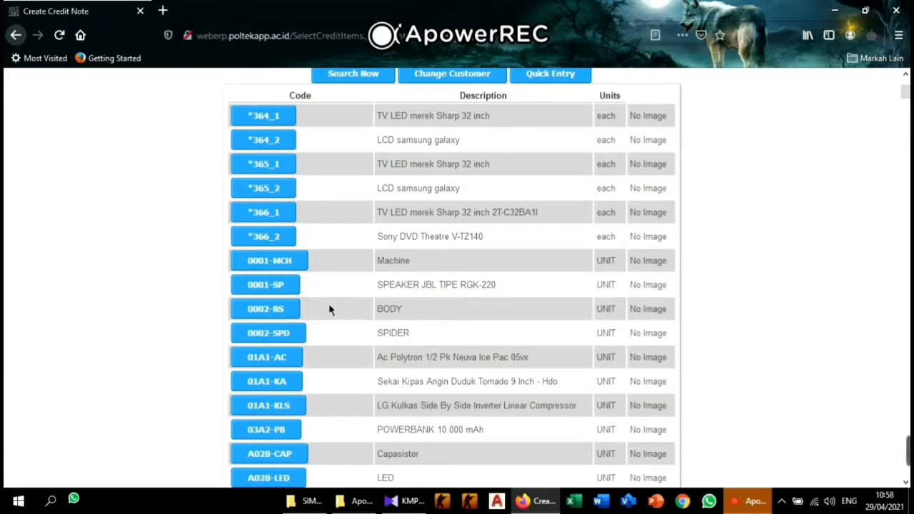
pyautogui.click(287, 287)
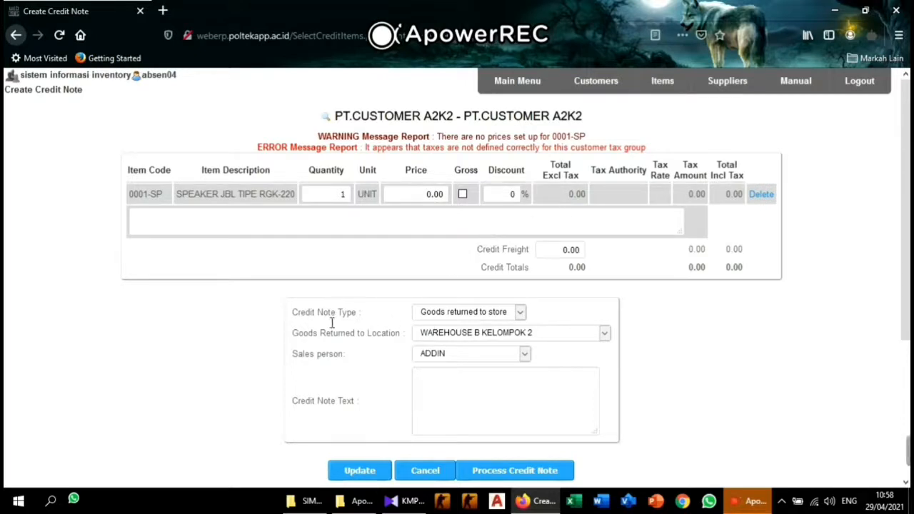
# Keep 'Goods returned to store' as the credit type and return goods to WAREHOUSE N-KELOMPOK 2A2.
pyautogui.click(525, 327)
pyautogui.click(526, 328)
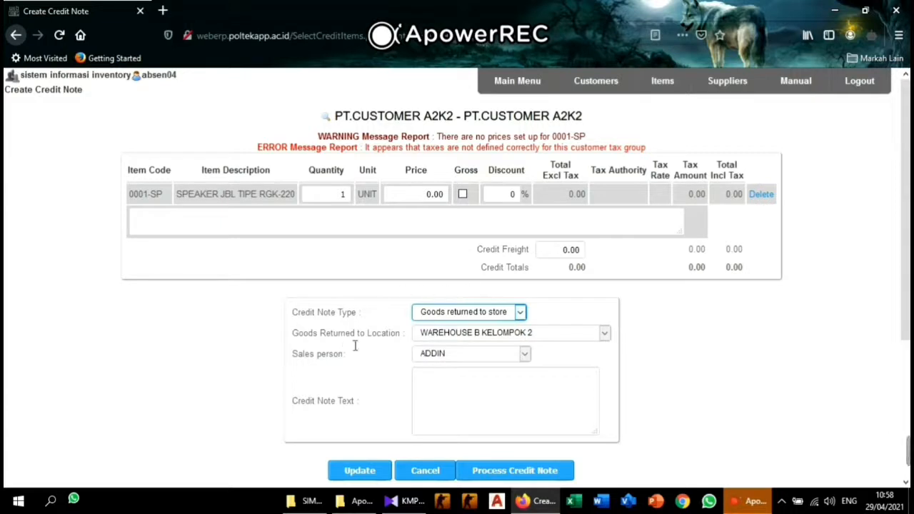
pyautogui.click(581, 338)
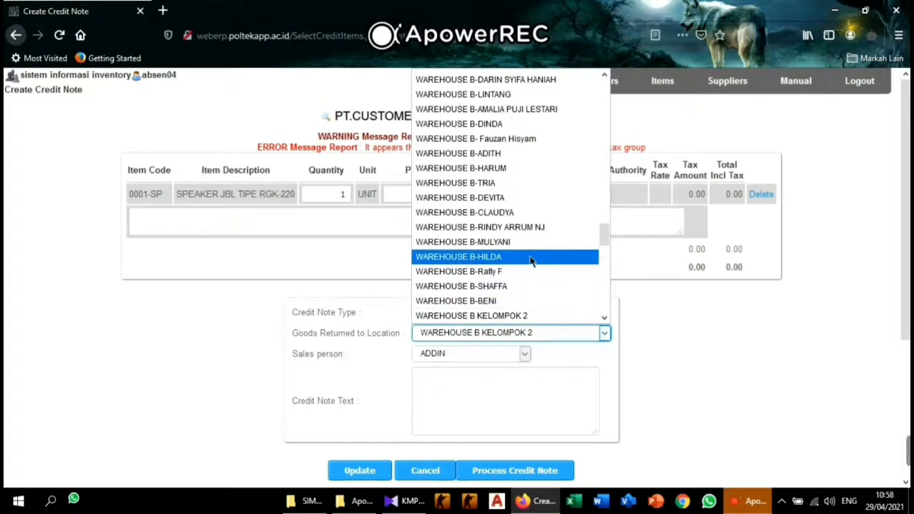
pyautogui.scroll(-9, 529, 255)
pyautogui.scroll(-7, 529, 261)
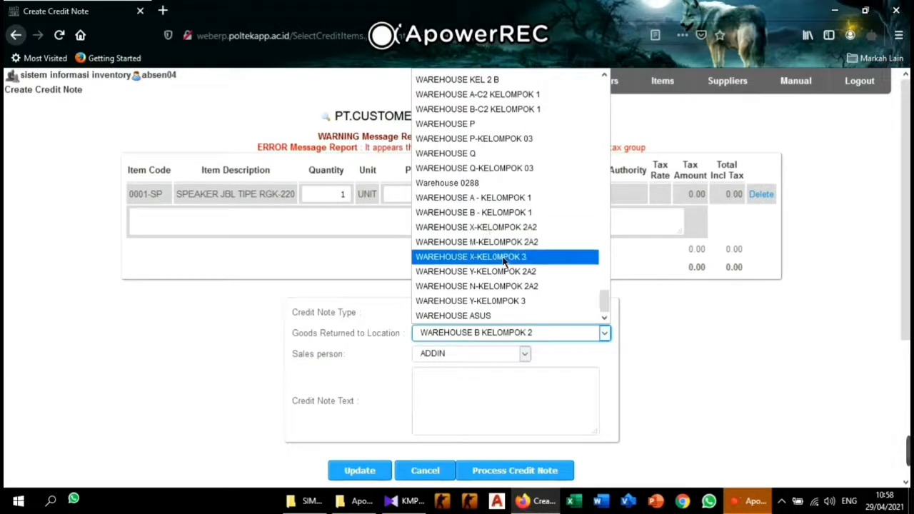
pyautogui.click(546, 286)
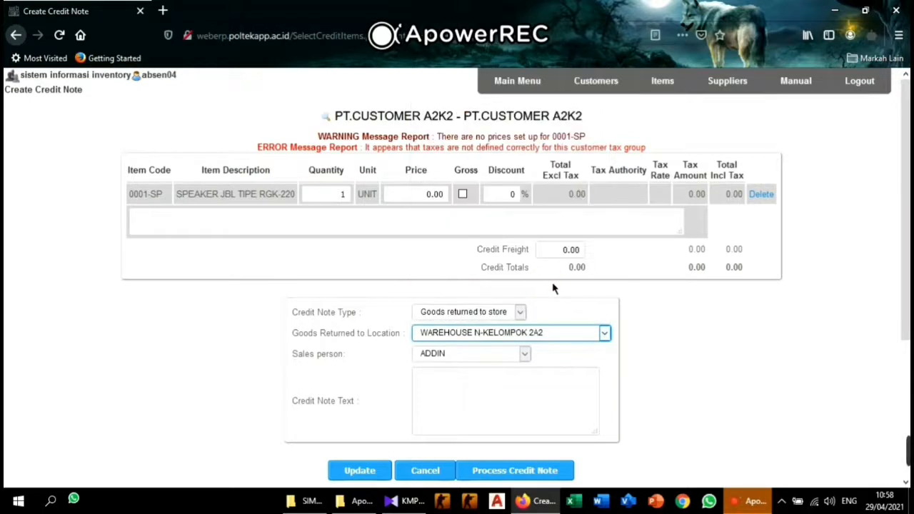
# Choose a different sales person and update the credit note.
pyautogui.click(508, 355)
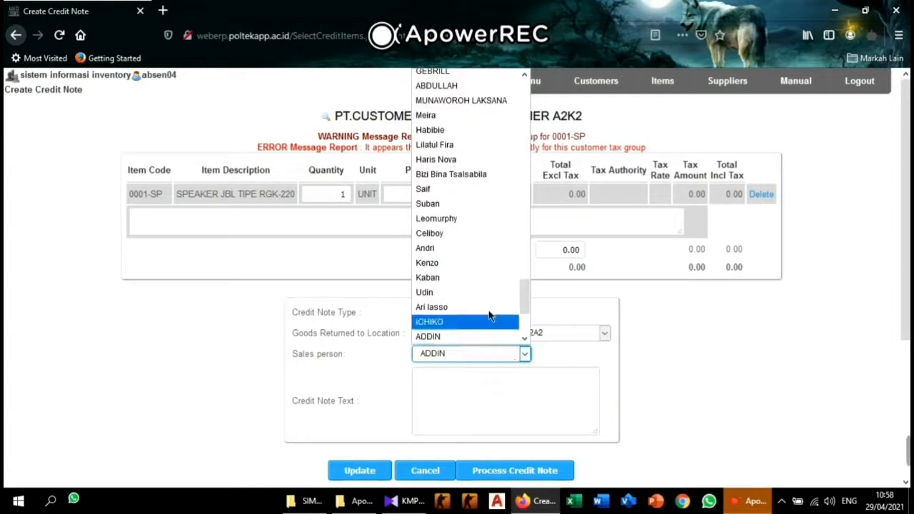
pyautogui.scroll(-3, 482, 307)
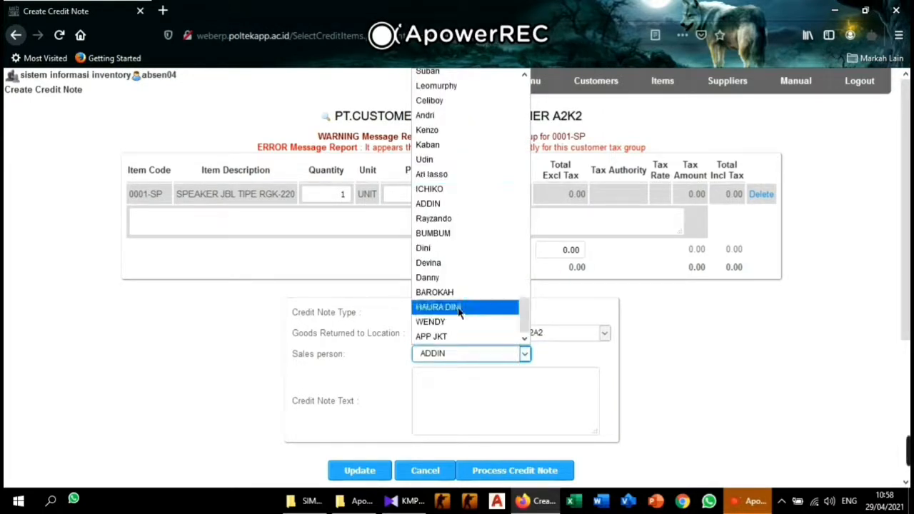
pyautogui.scroll(10, 464, 311)
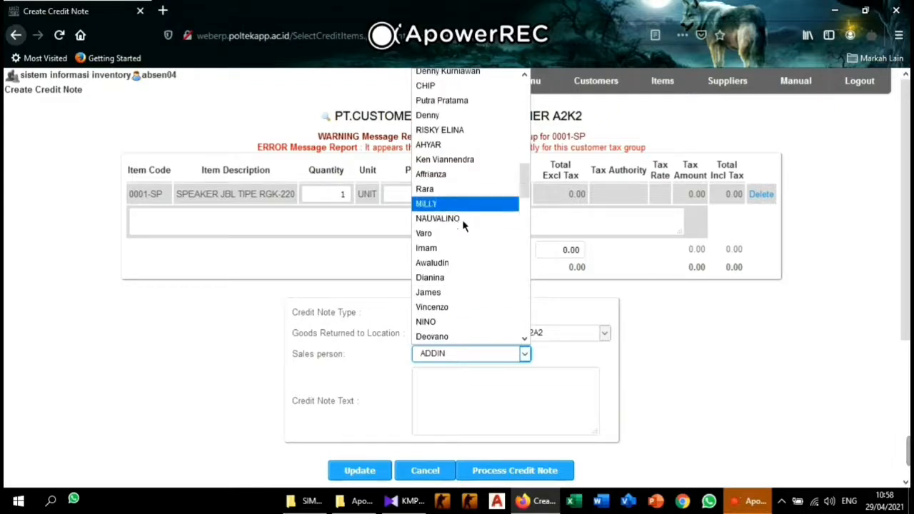
pyautogui.scroll(15, 462, 219)
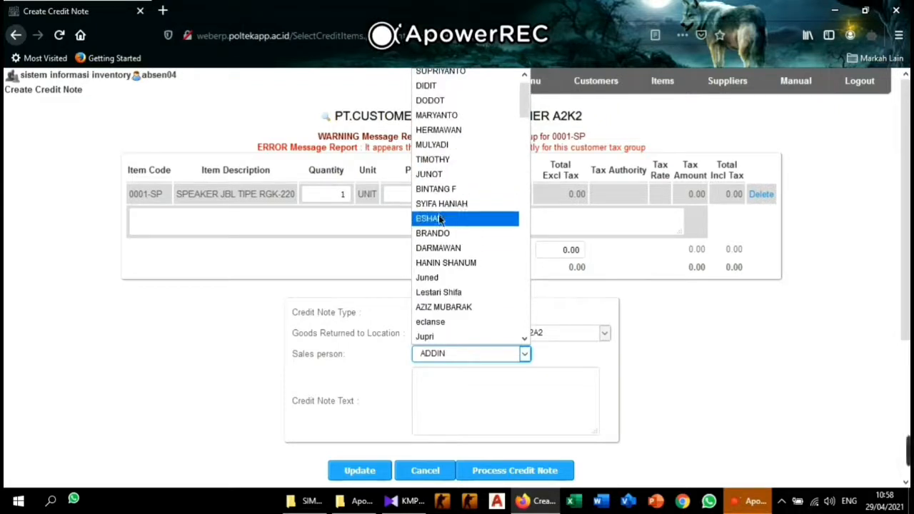
pyautogui.scroll(1, 440, 219)
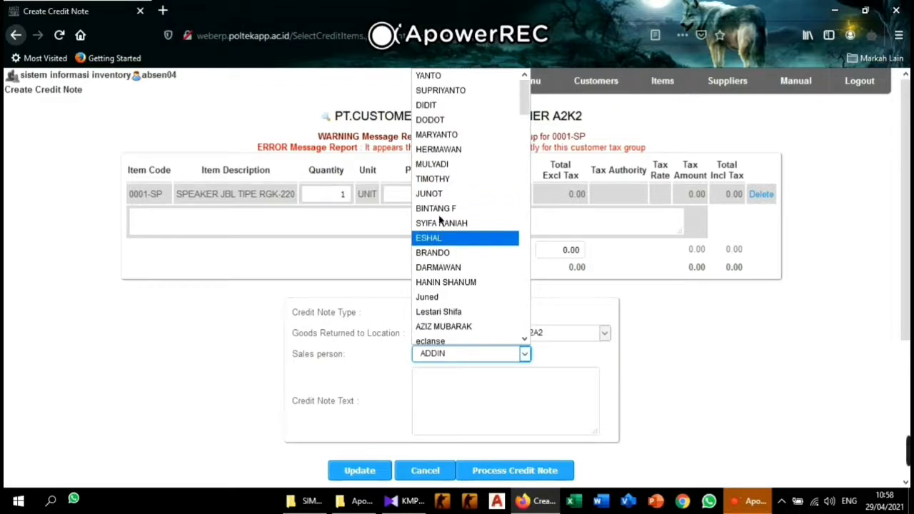
pyautogui.click(457, 105)
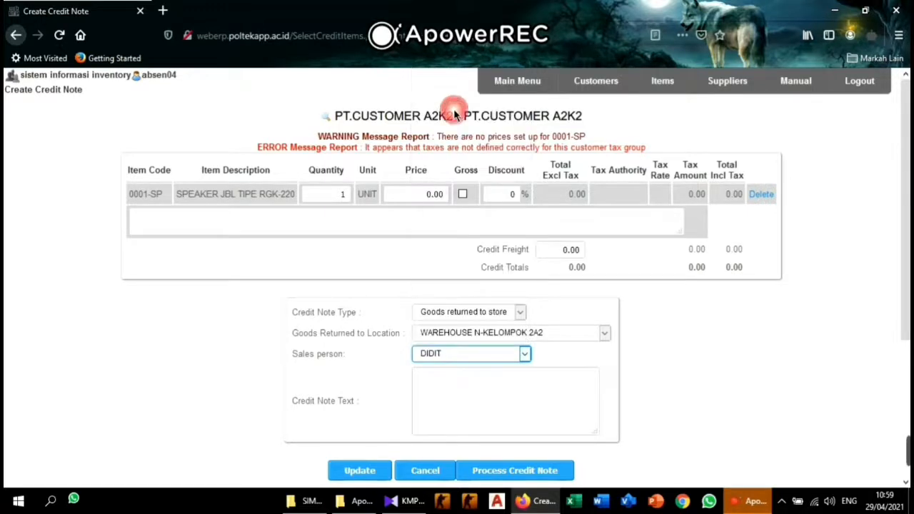
pyautogui.scroll(-3, 465, 405)
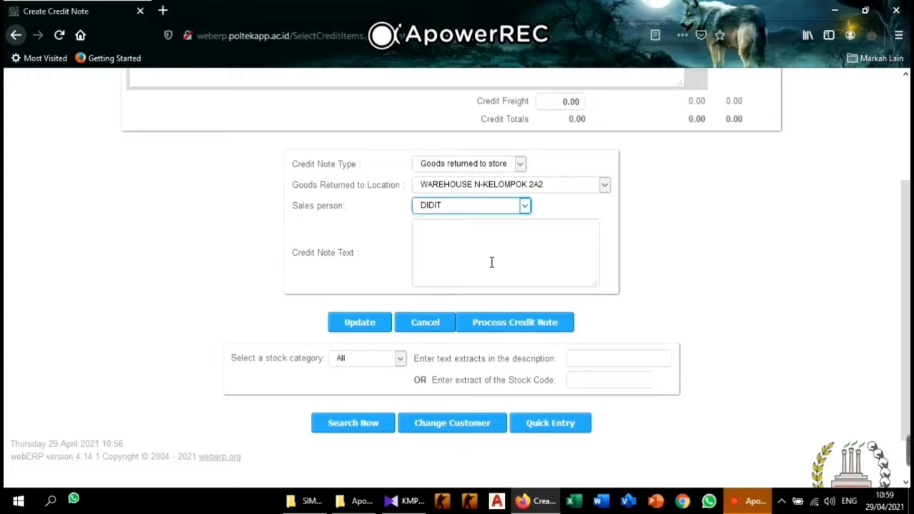
pyautogui.scroll(3, 471, 257)
pyautogui.scroll(-3, 464, 260)
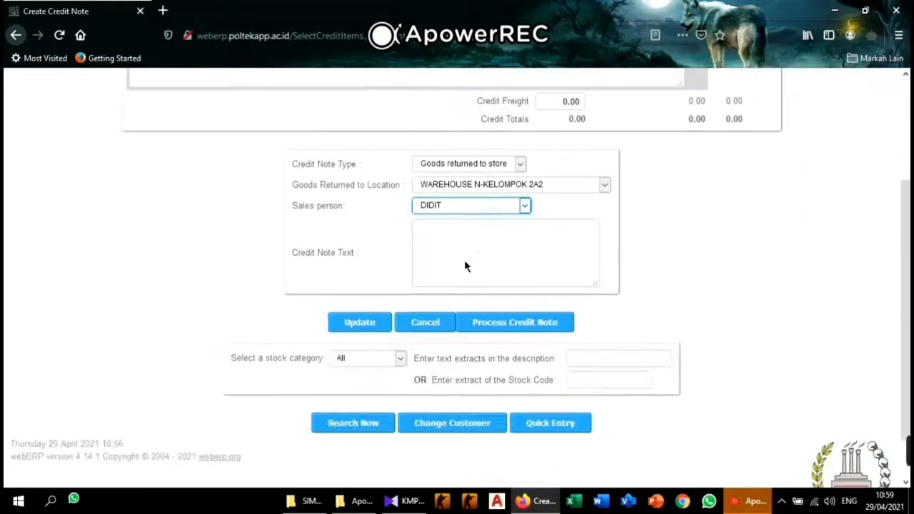
pyautogui.click(360, 325)
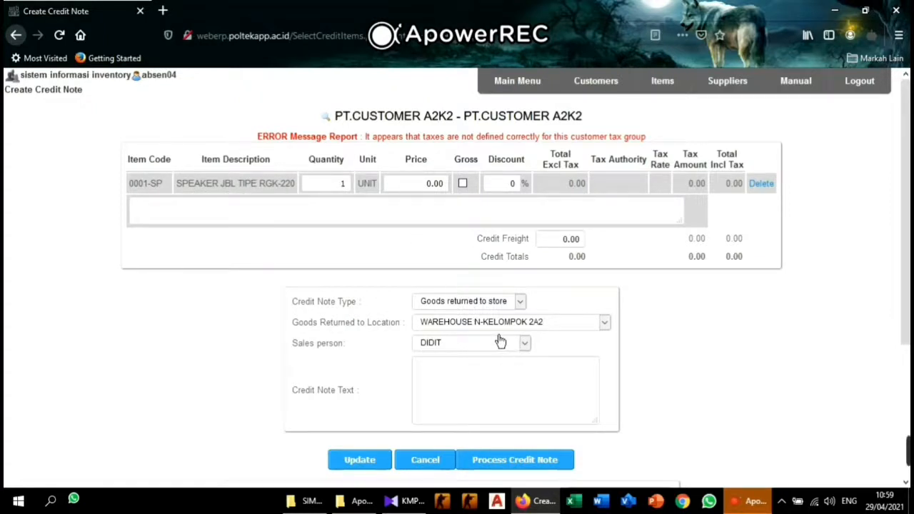
# Search the stock items again and add 0002-BS BODY as a second line, quantity 1.
pyautogui.scroll(-3, 499, 340)
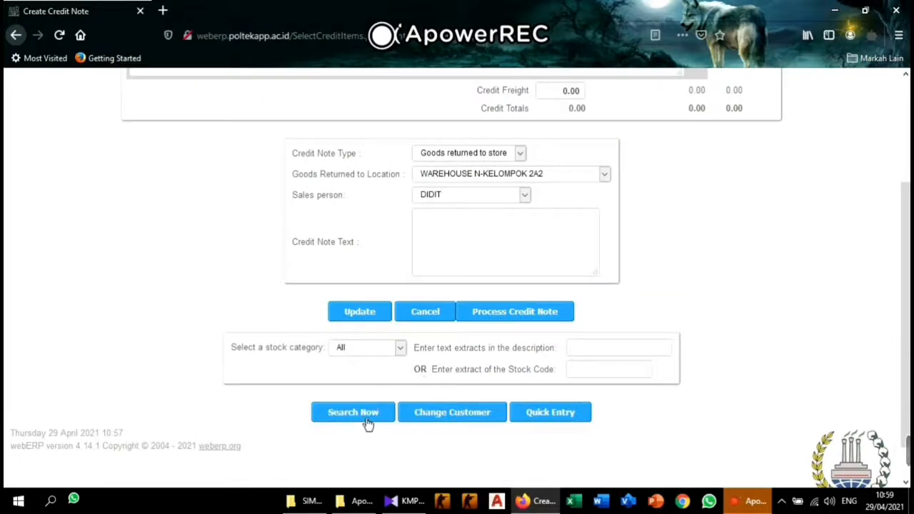
pyautogui.click(352, 413)
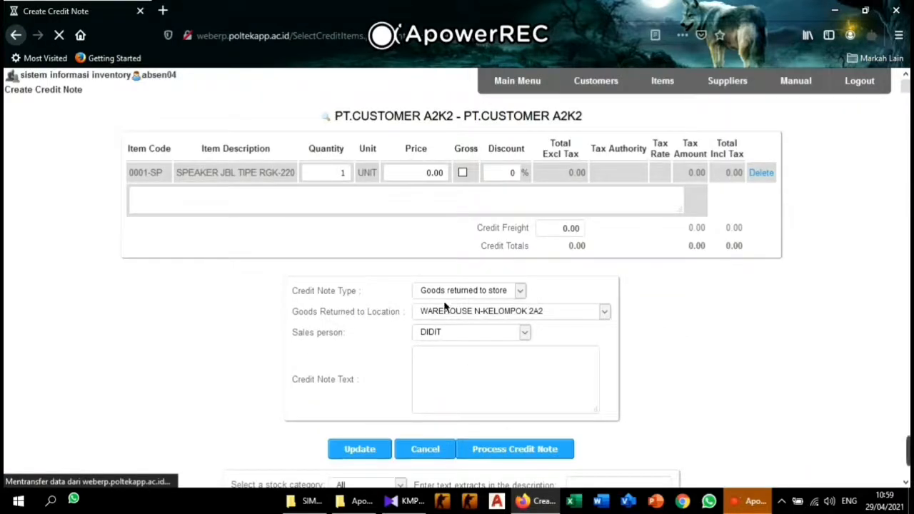
pyautogui.scroll(-5, 547, 326)
pyautogui.scroll(2, 392, 270)
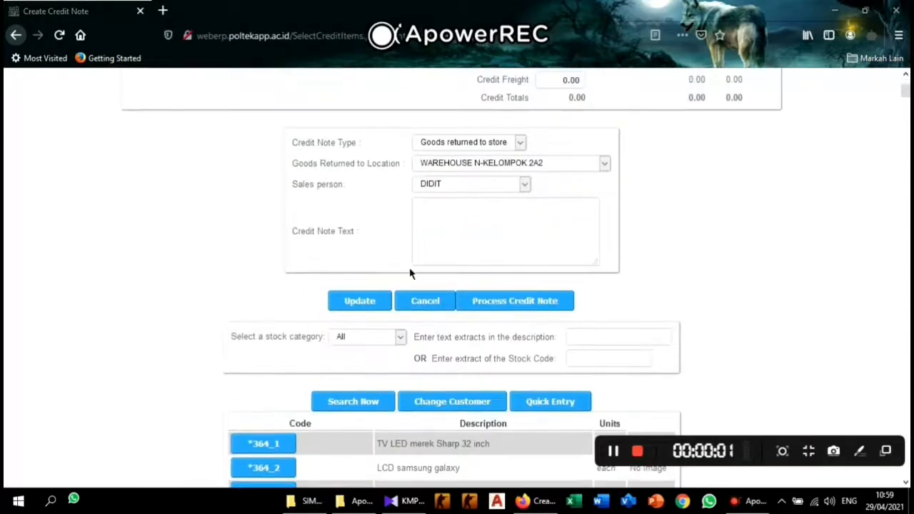
pyautogui.scroll(-2, 409, 272)
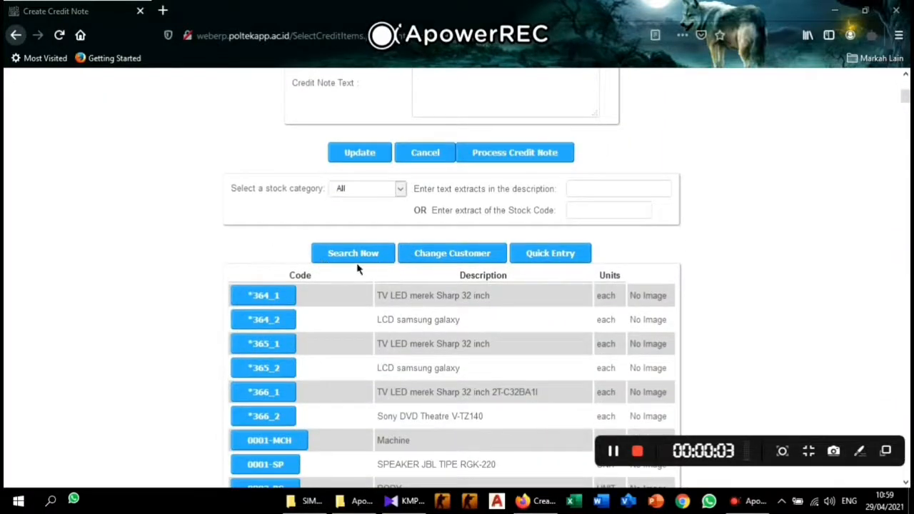
pyautogui.scroll(-4, 358, 284)
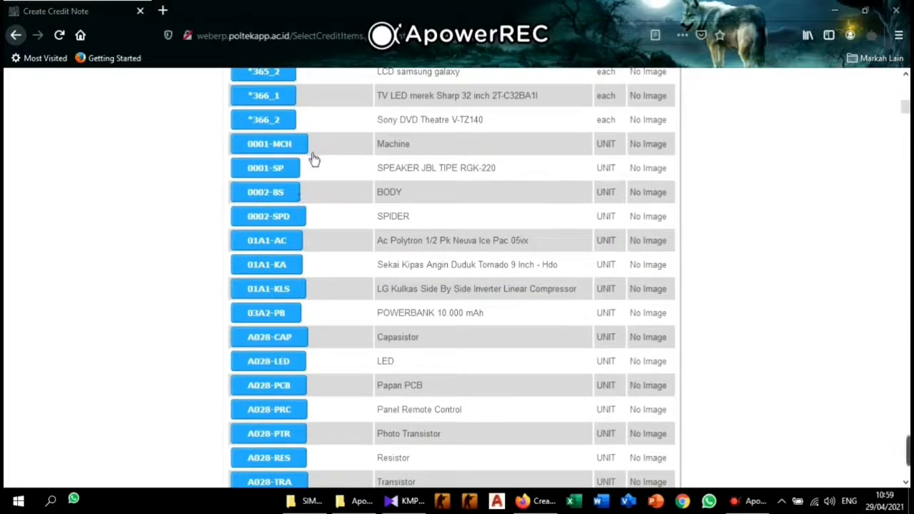
pyautogui.click(285, 203)
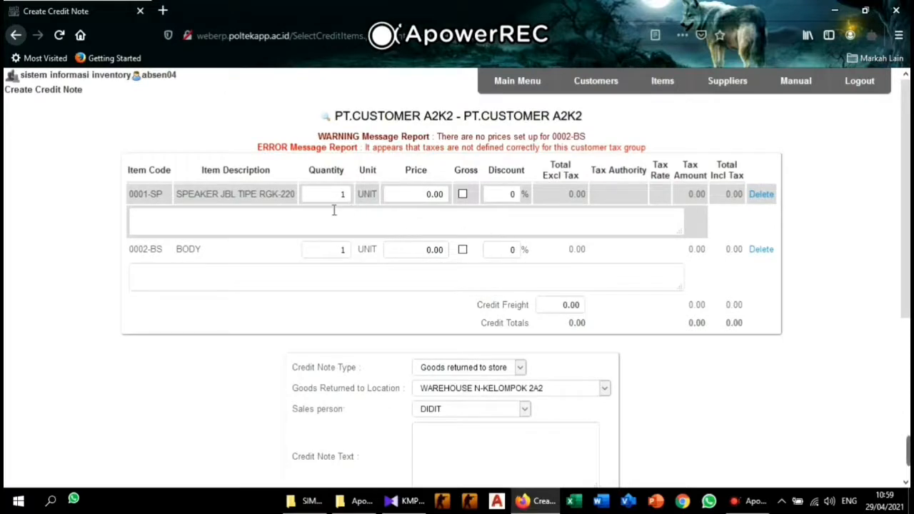
# Edit both lines to quantity 10, priced 500 for the speaker and 100 for BODY.
pyautogui.scroll(-5, 452, 280)
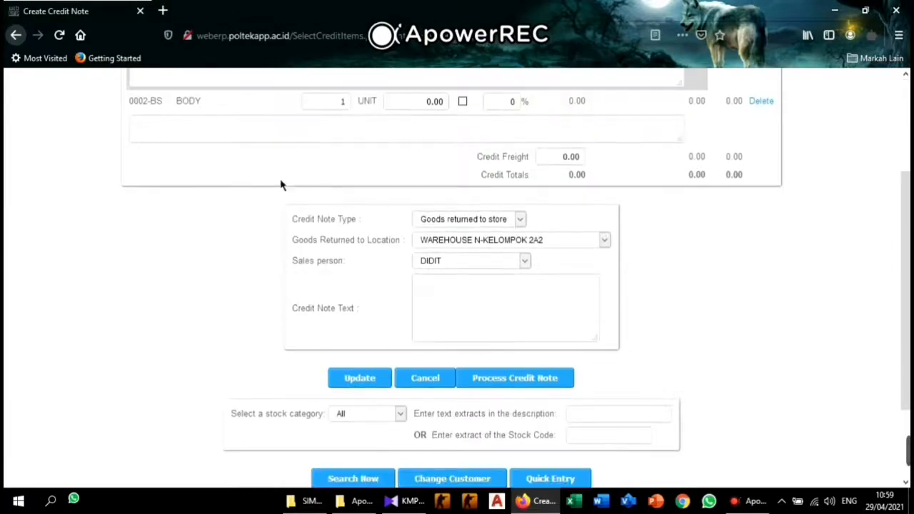
pyautogui.scroll(5, 392, 195)
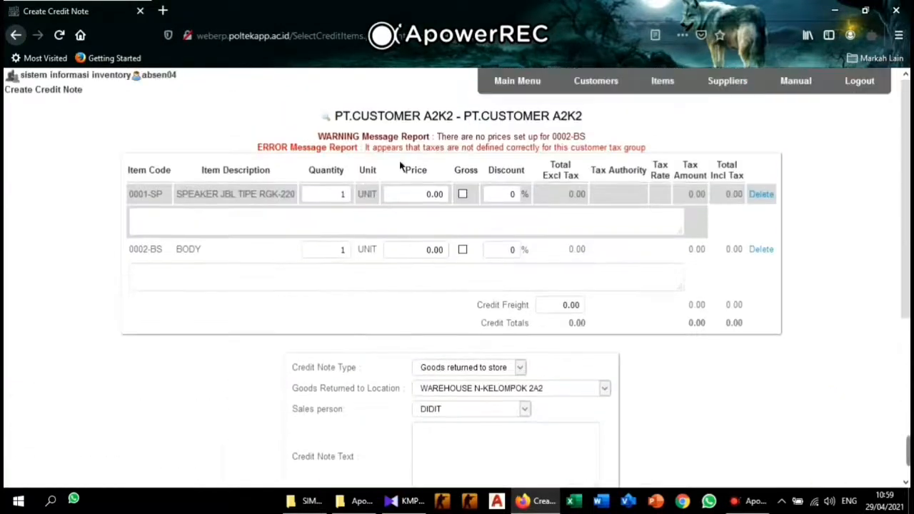
pyautogui.click(230, 252)
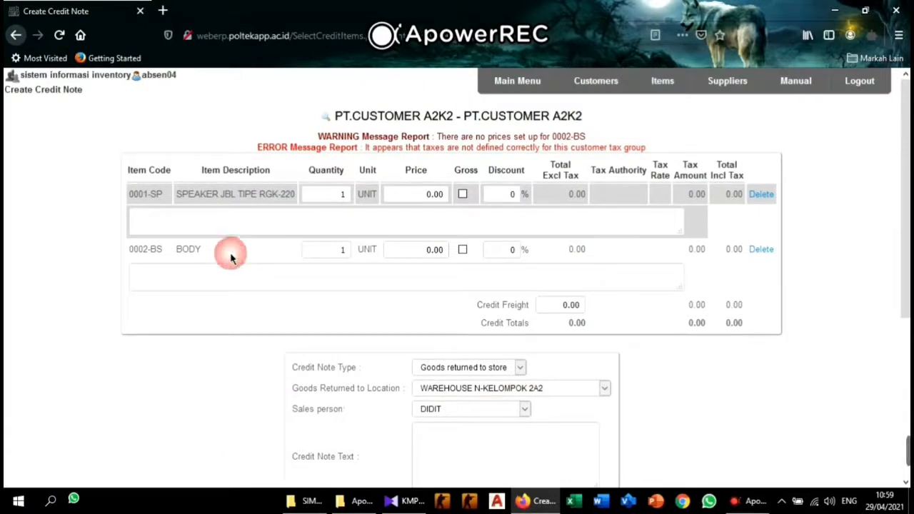
pyautogui.click(347, 205)
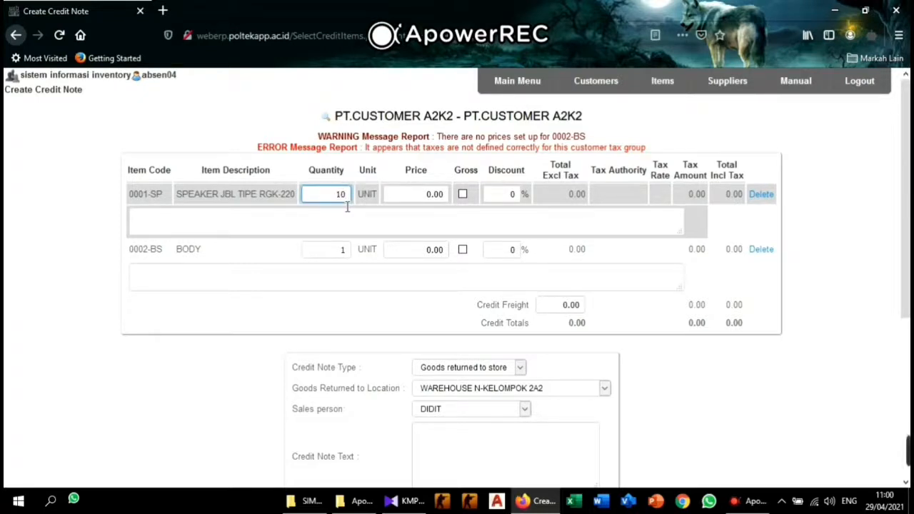
pyautogui.click(346, 250)
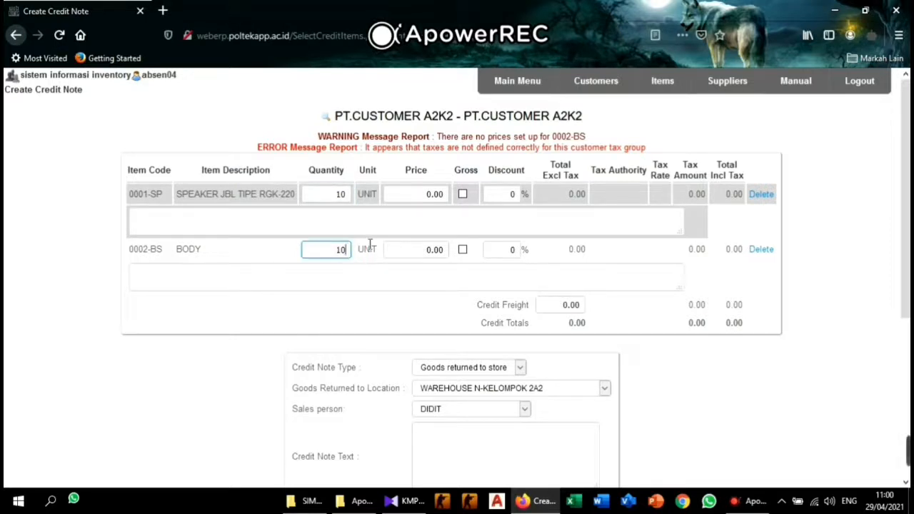
pyautogui.click(424, 207)
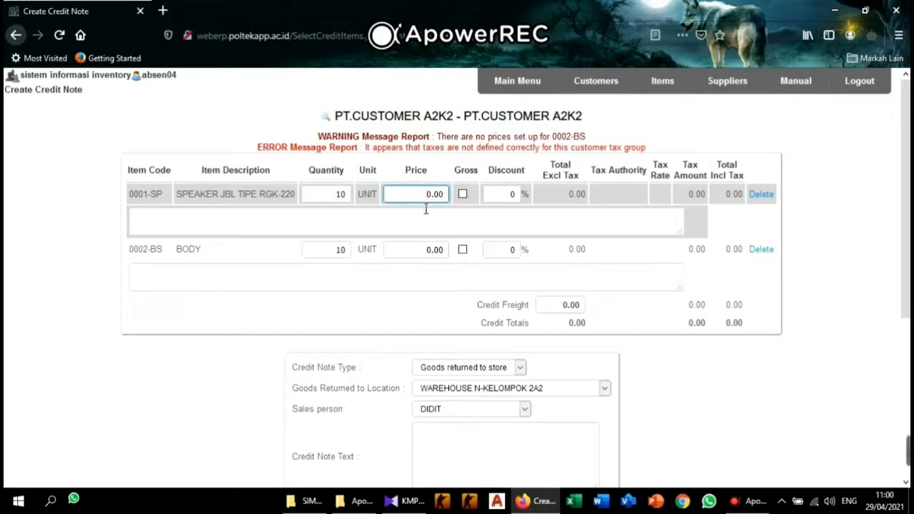
pyautogui.moveTo(425, 207); pyautogui.dragTo(457, 211)
pyautogui.press('BackSpace')
pyautogui.click(430, 250)
pyautogui.moveTo(430, 249); pyautogui.dragTo(453, 248)
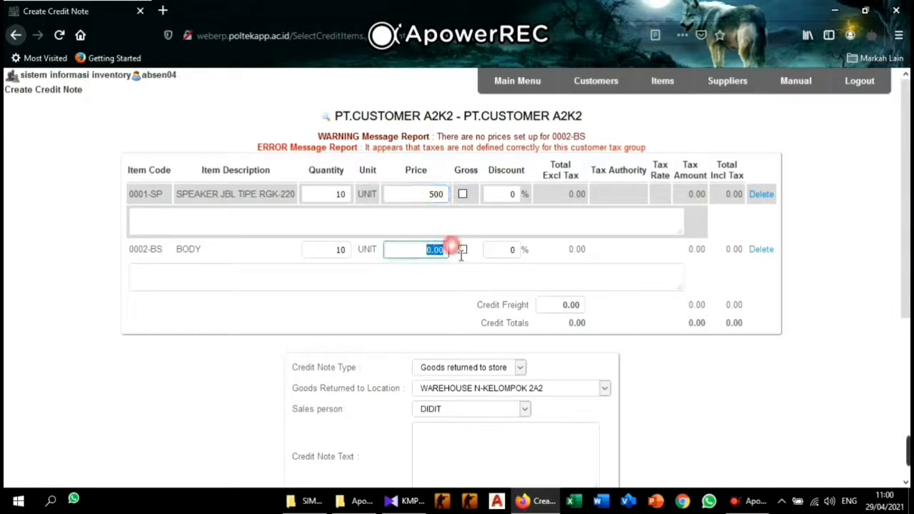
pyautogui.write('10')
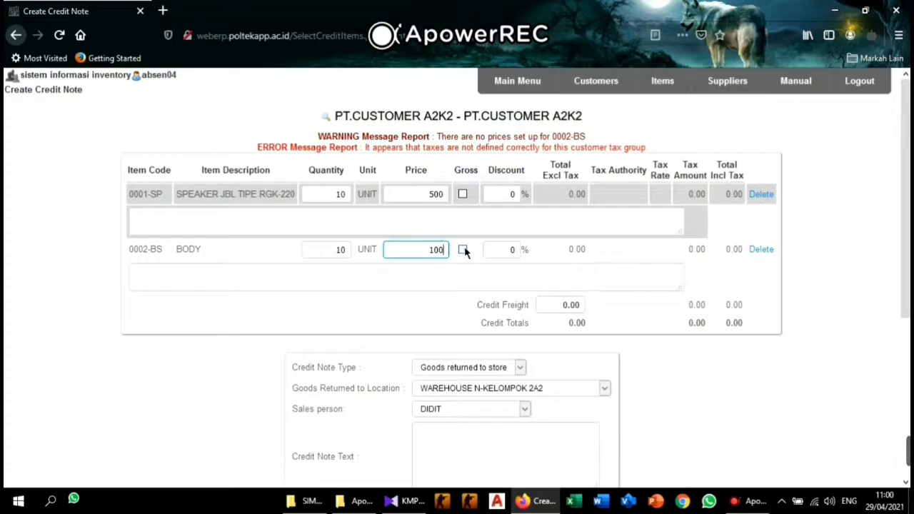
# Mark both line prices as gross and recalculate, bringing the credit total to 6,000.00.
pyautogui.click(463, 193)
pyautogui.click(463, 249)
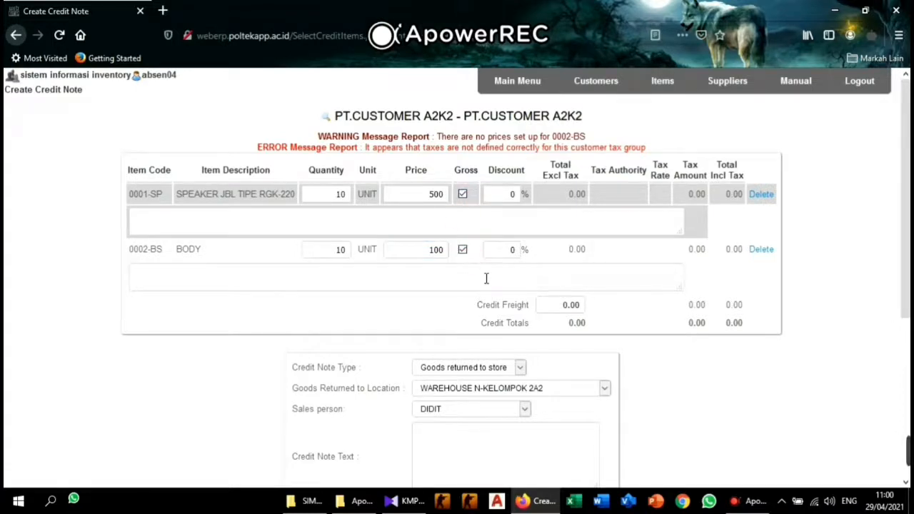
pyautogui.scroll(-2, 485, 278)
pyautogui.scroll(2, 455, 272)
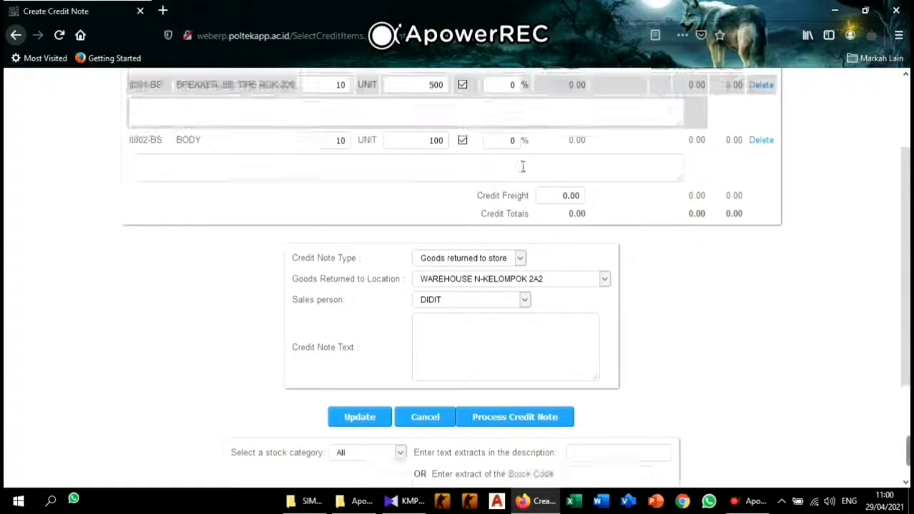
pyautogui.scroll(-2, 465, 285)
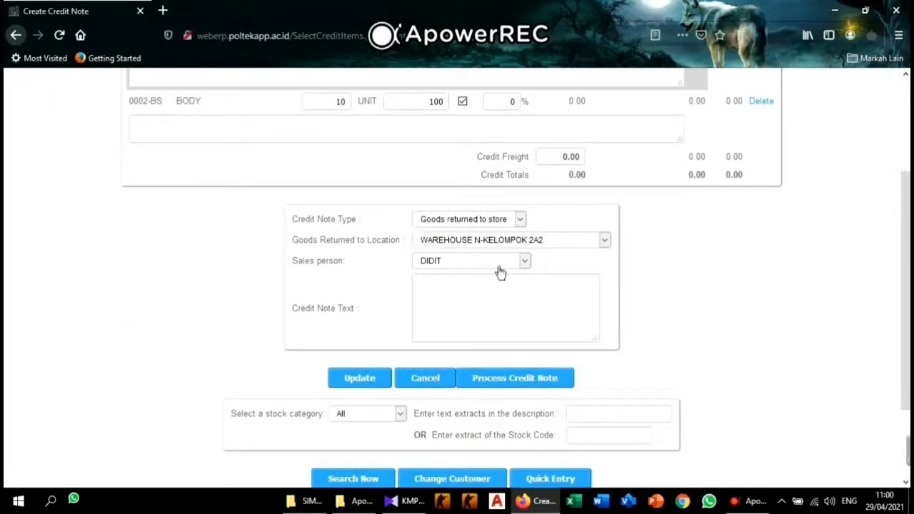
pyautogui.scroll(-2, 569, 267)
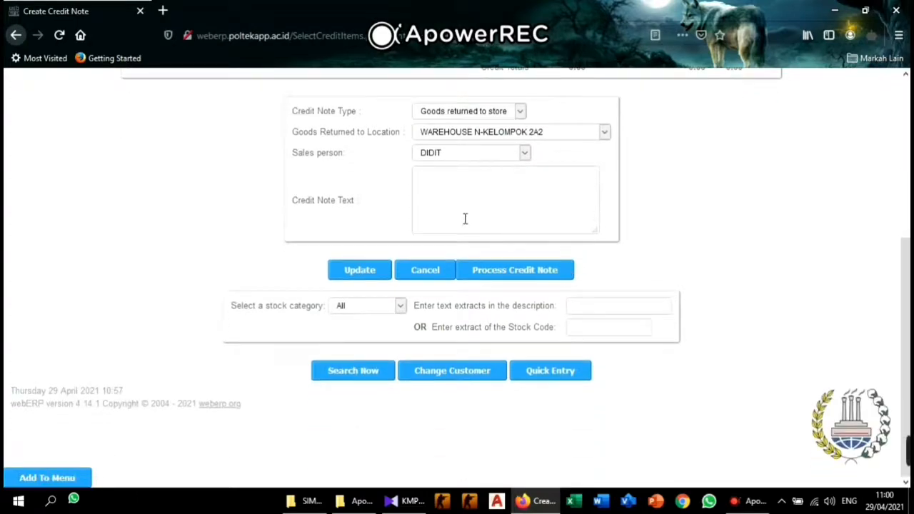
pyautogui.scroll(5, 503, 263)
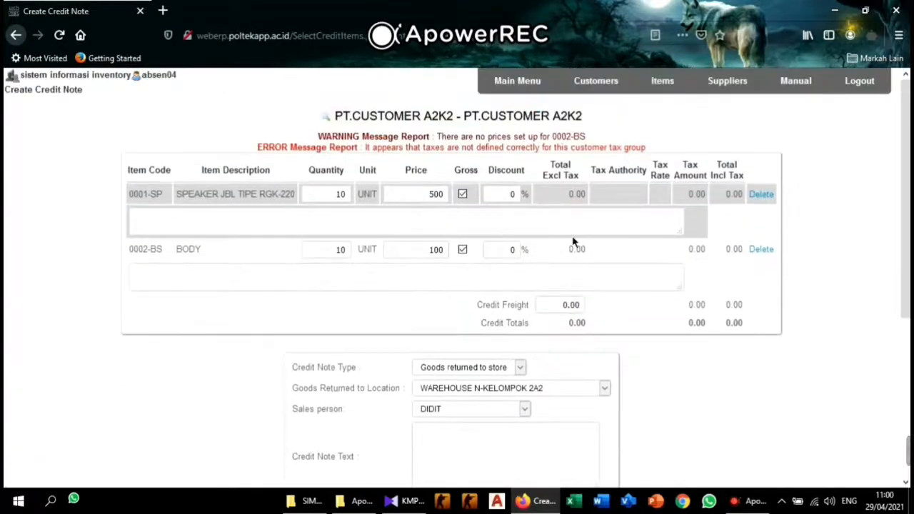
pyautogui.scroll(-2, 582, 250)
pyautogui.scroll(3, 534, 237)
pyautogui.scroll(-2, 547, 296)
pyautogui.click(380, 385)
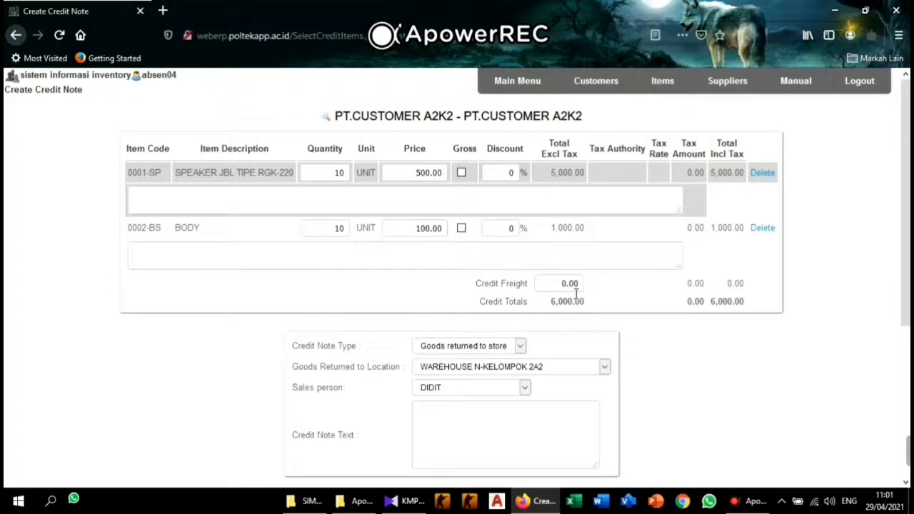
# Check the 5,000 and 1,000 line totals and process the 6,000.00 credit note.
pyautogui.scroll(-3, 592, 296)
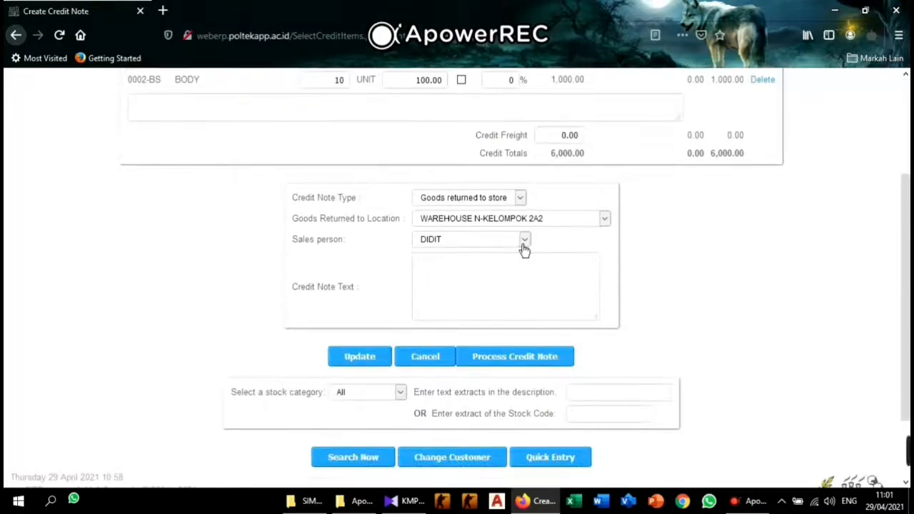
pyautogui.scroll(3, 555, 257)
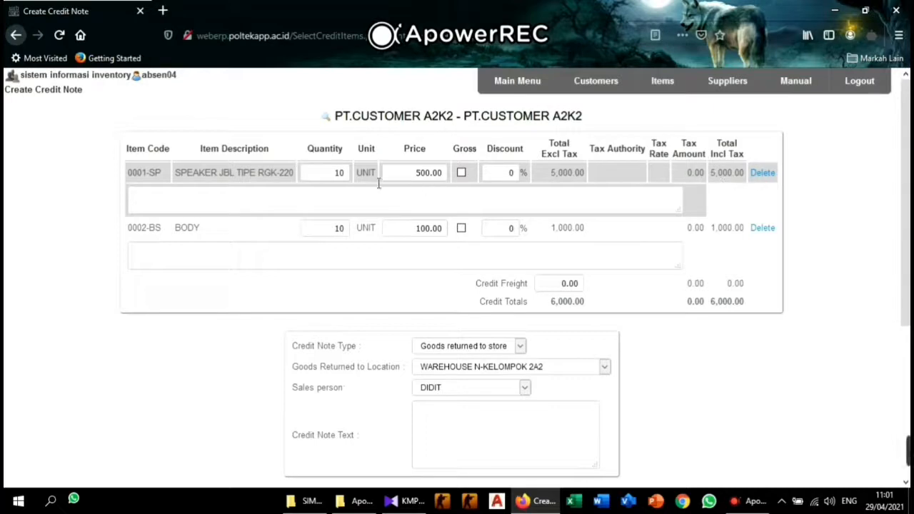
pyautogui.scroll(-3, 489, 190)
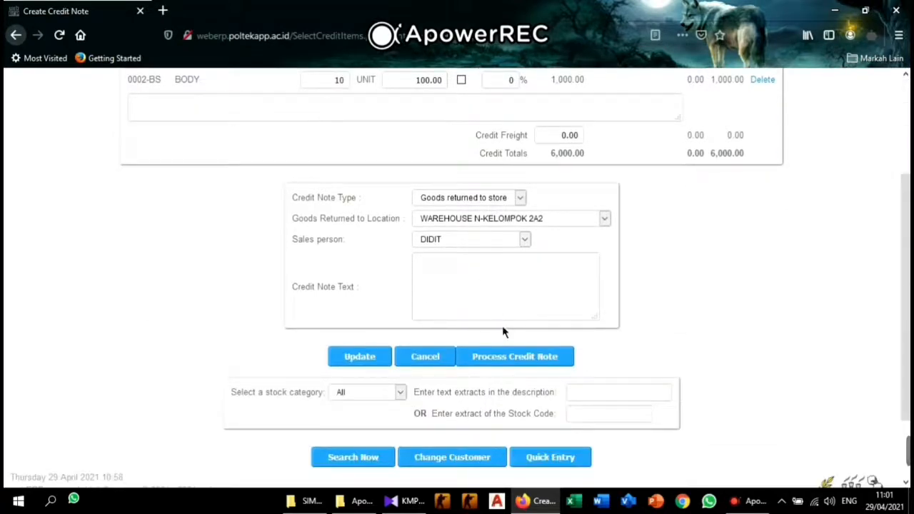
pyautogui.click(525, 361)
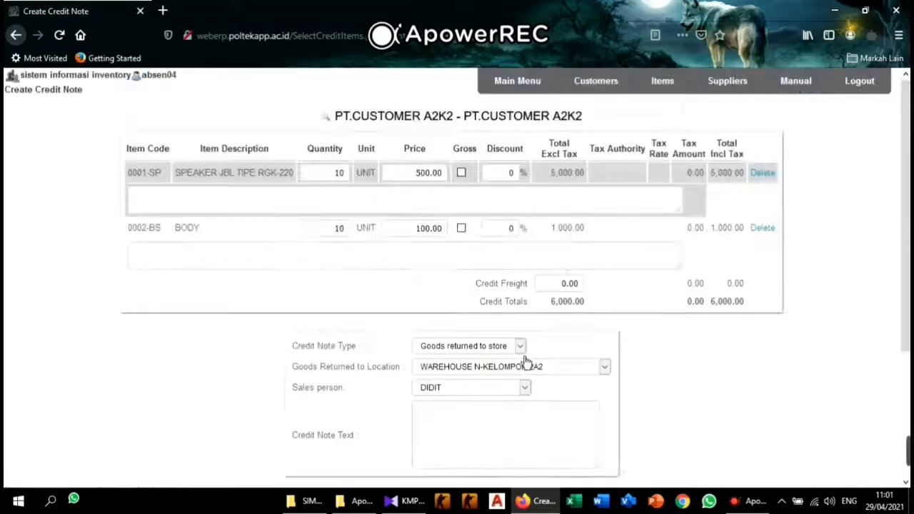
# Read the 'Credit Note number 6 processed' confirmation and show the credit note on screen.
pyautogui.scroll(-4, 564, 293)
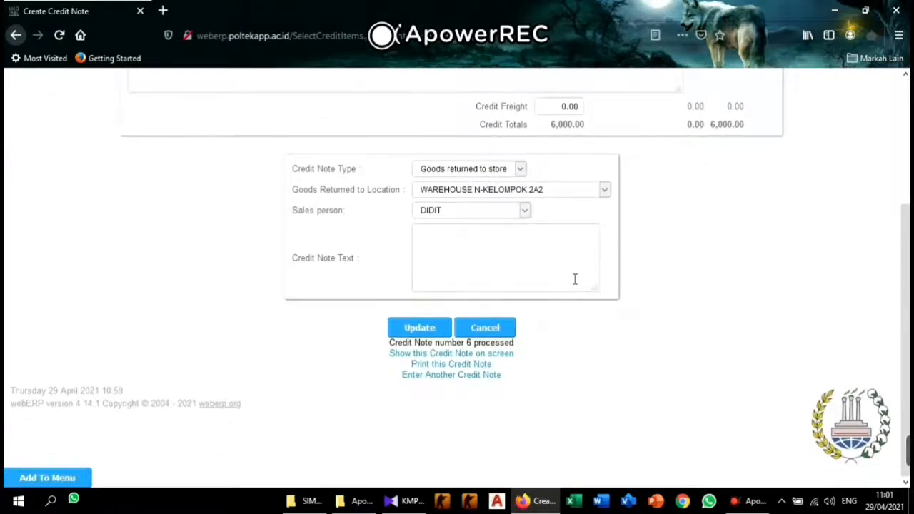
pyautogui.scroll(3, 577, 277)
pyautogui.scroll(1, 576, 277)
pyautogui.scroll(-4, 571, 270)
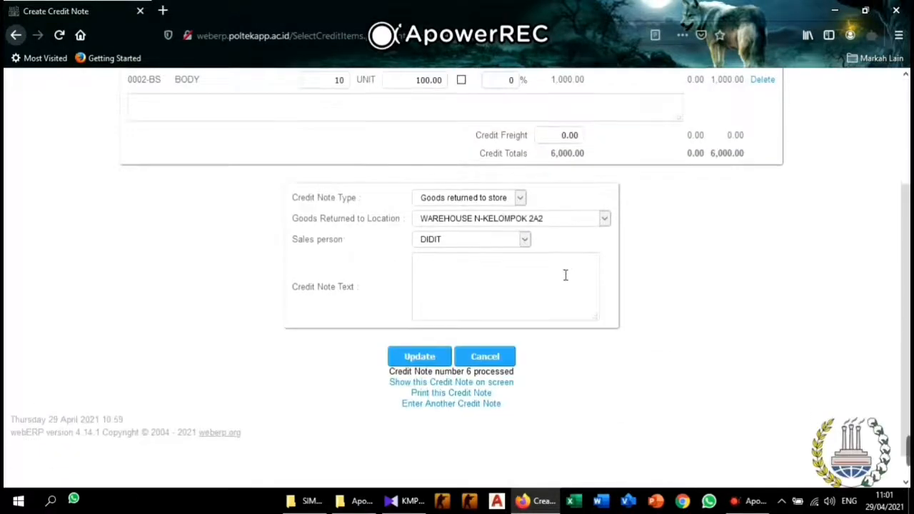
pyautogui.scroll(4, 543, 318)
pyautogui.scroll(-5, 536, 316)
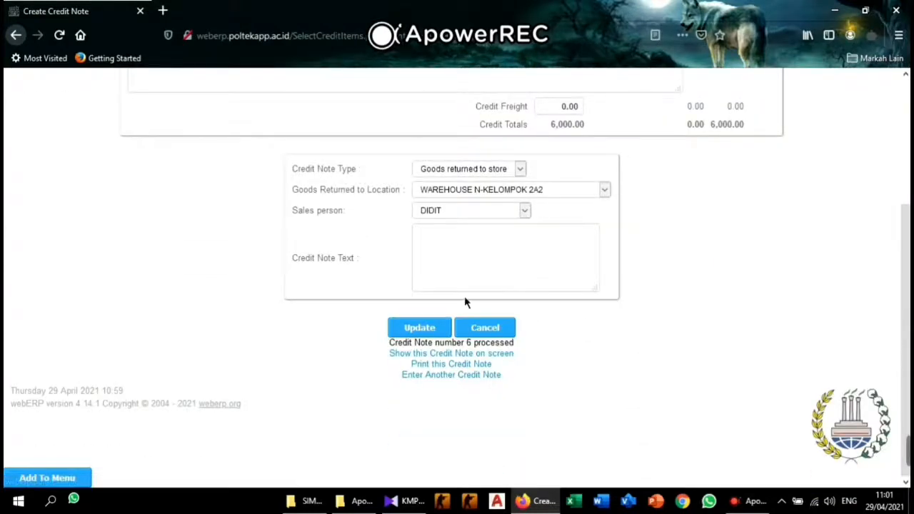
pyautogui.click(501, 360)
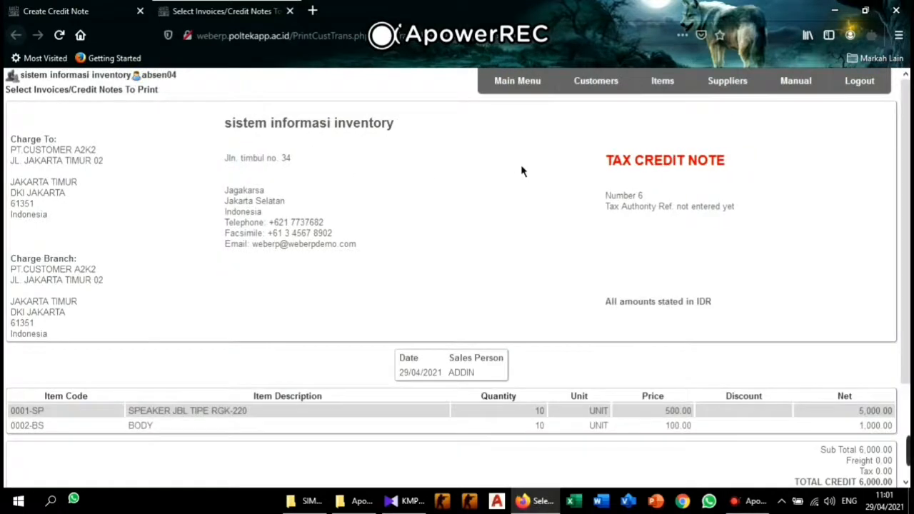
# Review tax credit note 6: 10 SPEAKER JBL at 500.00, 10 BODY at 100.00, total 6,000.00.
pyautogui.scroll(-3, 520, 179)
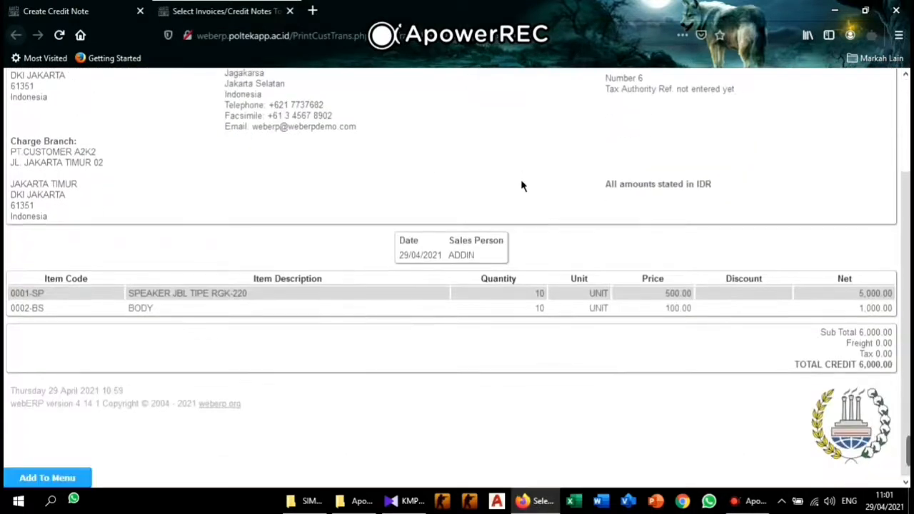
pyautogui.scroll(2, 520, 179)
pyautogui.scroll(2, 521, 185)
pyautogui.scroll(-2, 531, 202)
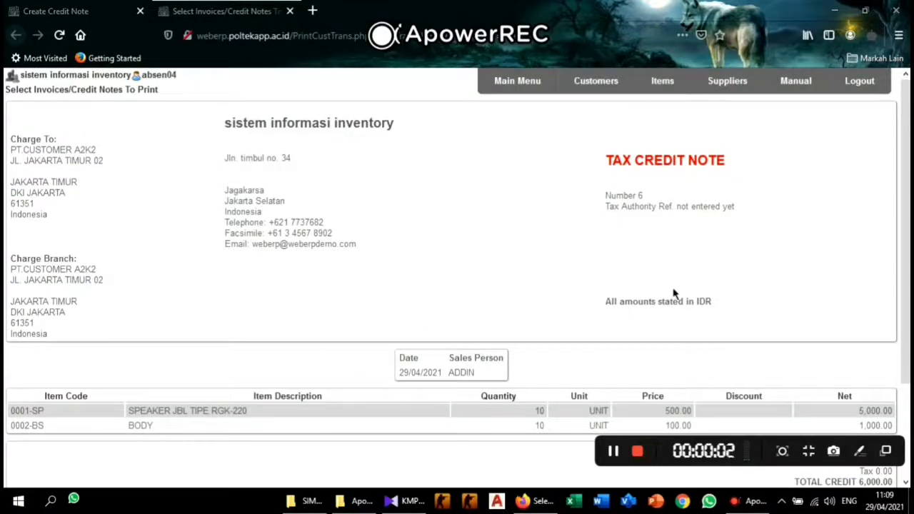
pyautogui.scroll(-3, 704, 310)
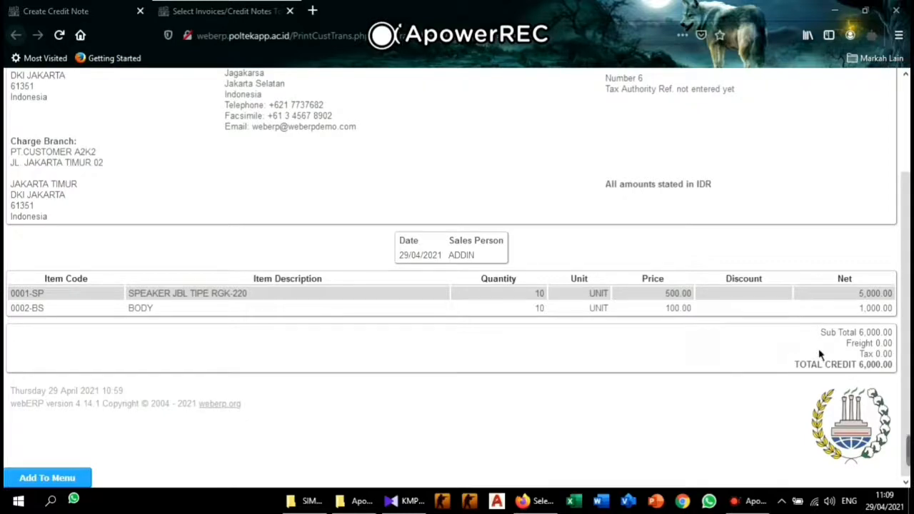
pyautogui.scroll(3, 820, 349)
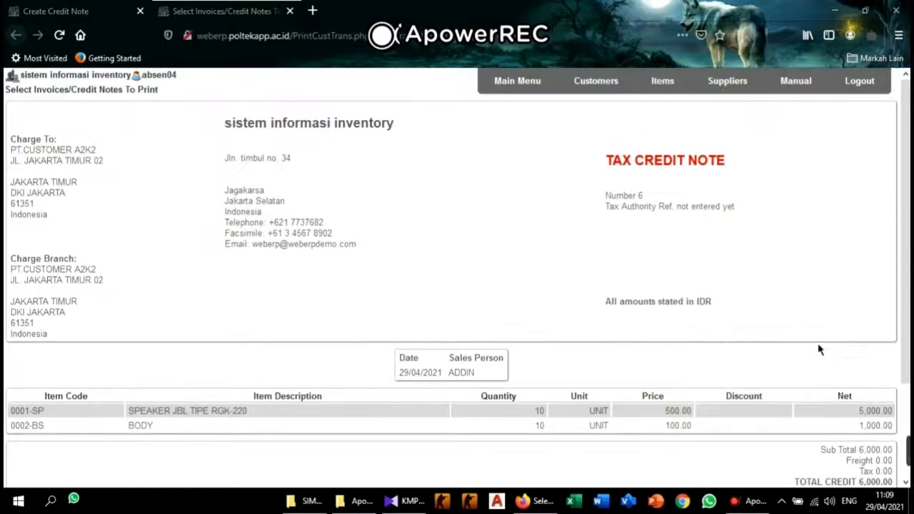
pyautogui.scroll(-3, 774, 317)
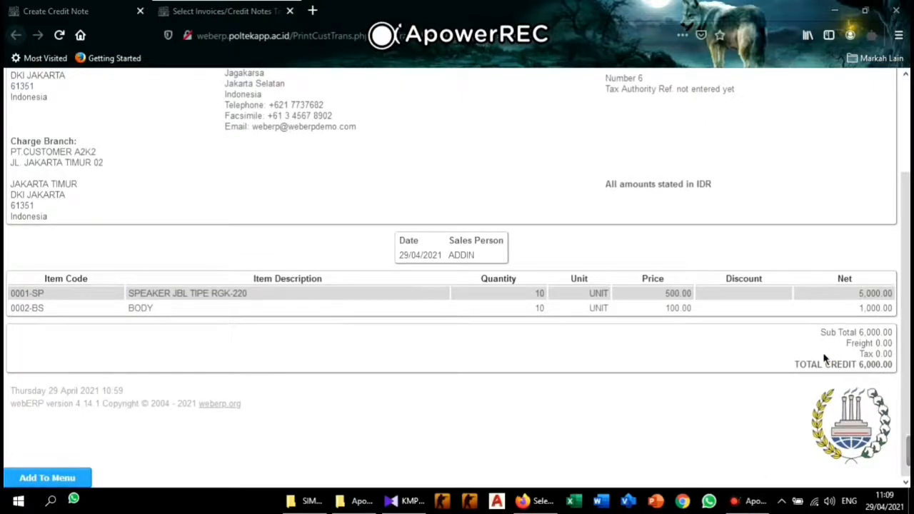
pyautogui.moveTo(835, 428)
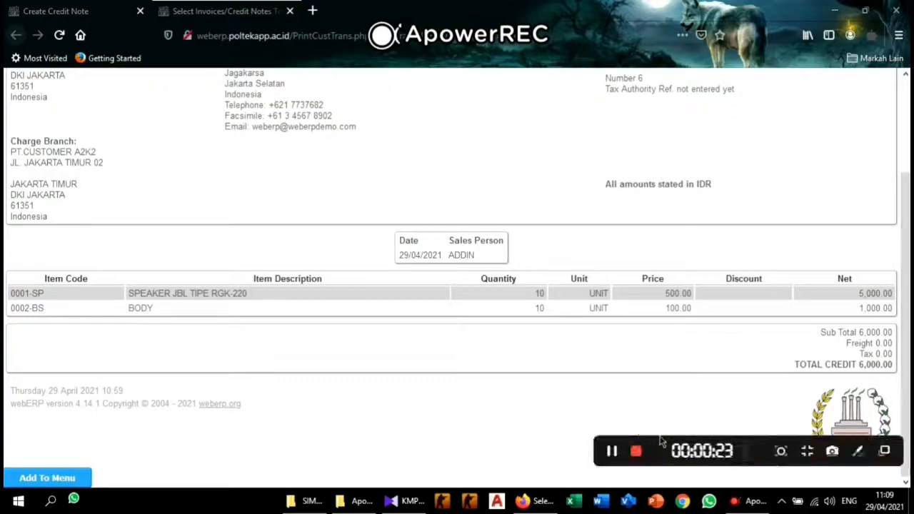
pyautogui.click(647, 455)
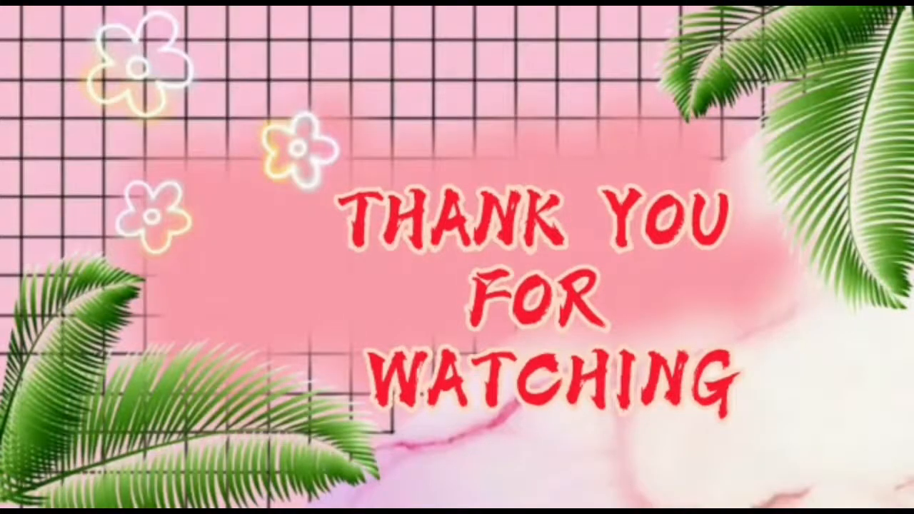